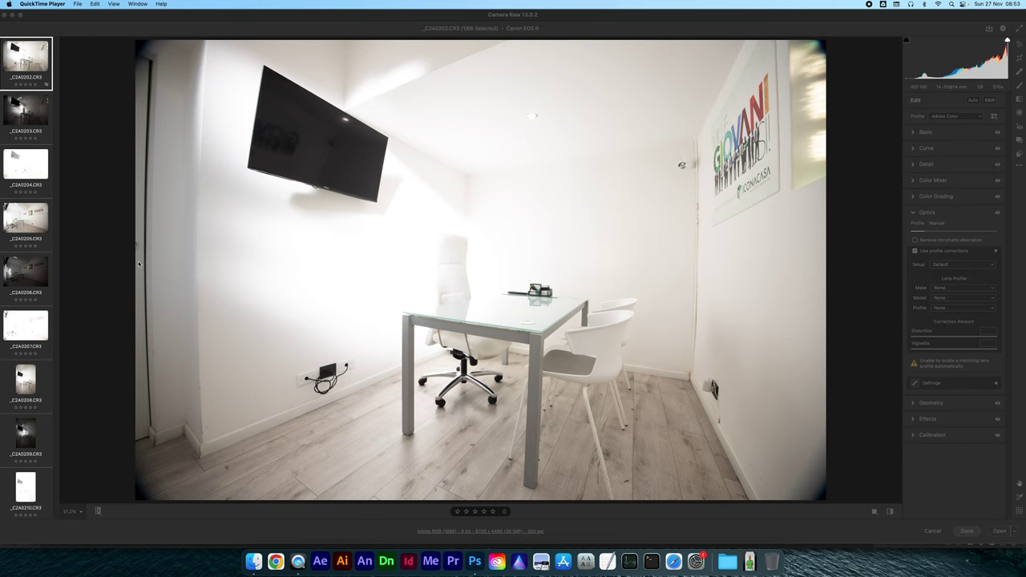
Apply the Canon RF 15-35mm F2.8 lens profile under Optics > Profile
click(877, 251)
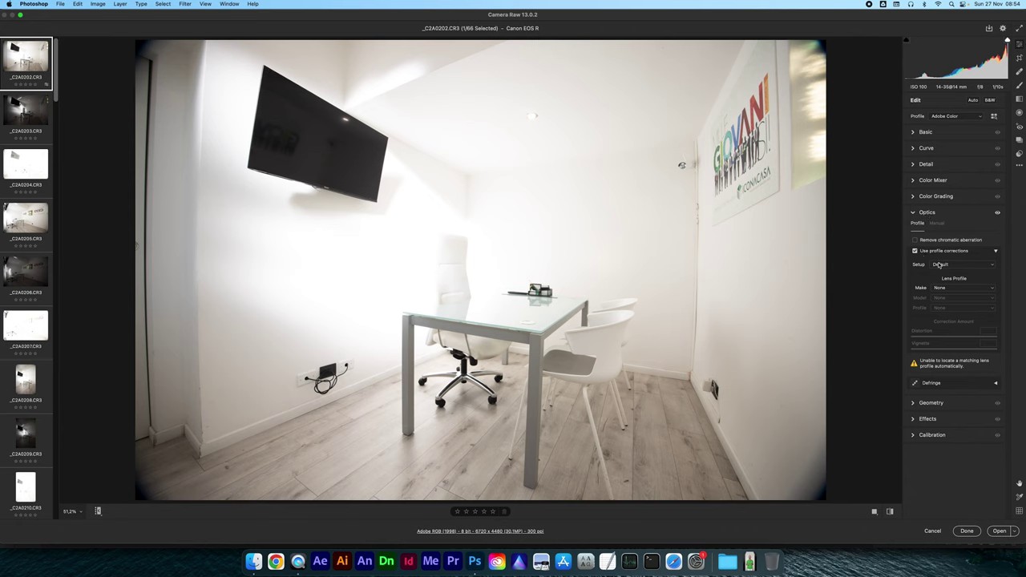
click(945, 290)
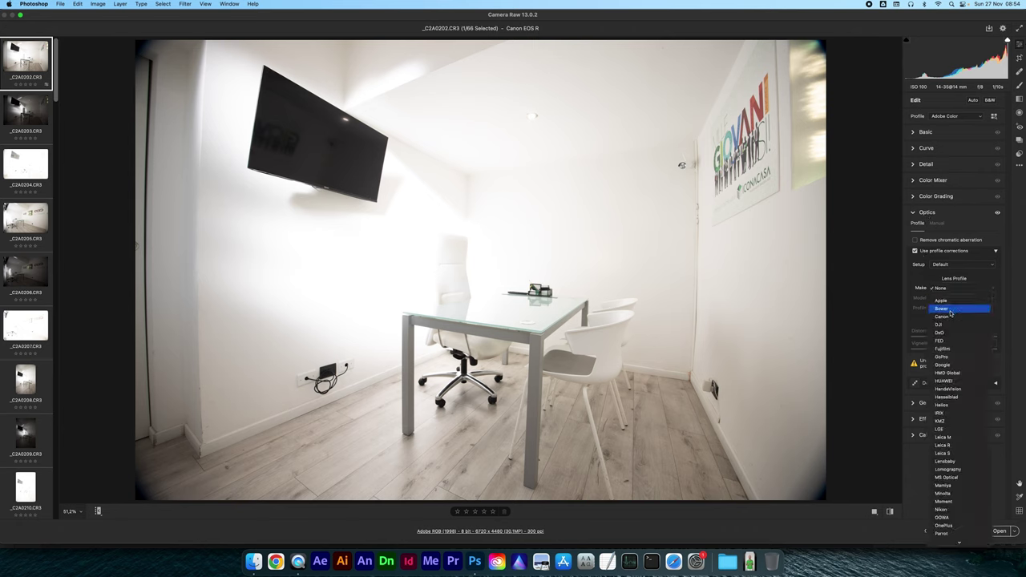
click(942, 318)
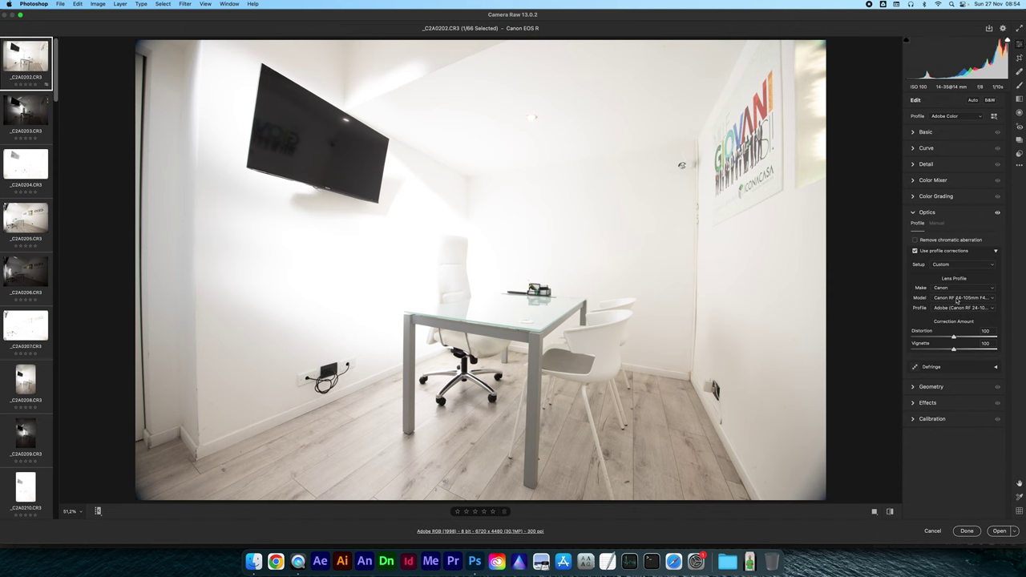
click(957, 299)
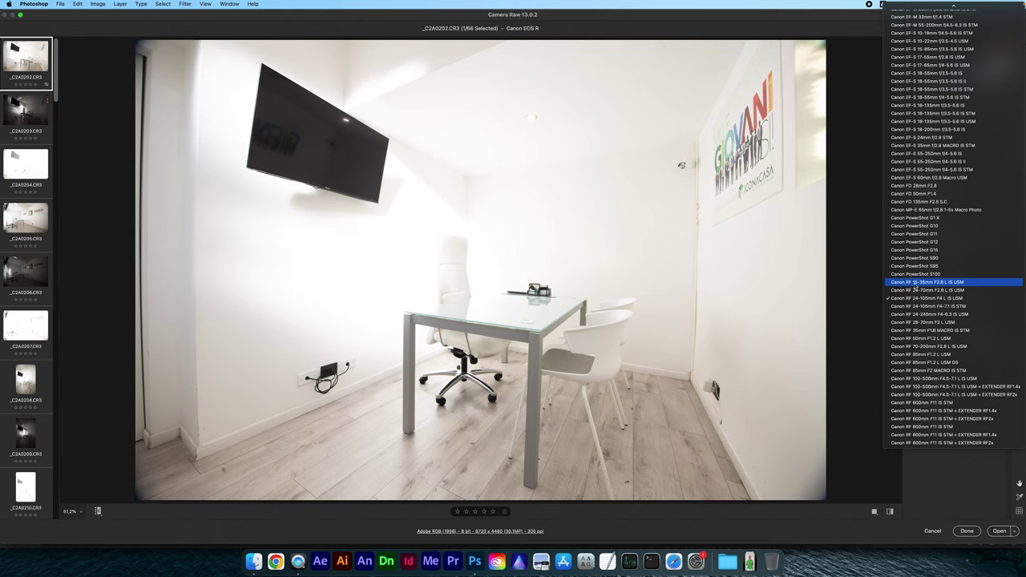
click(914, 286)
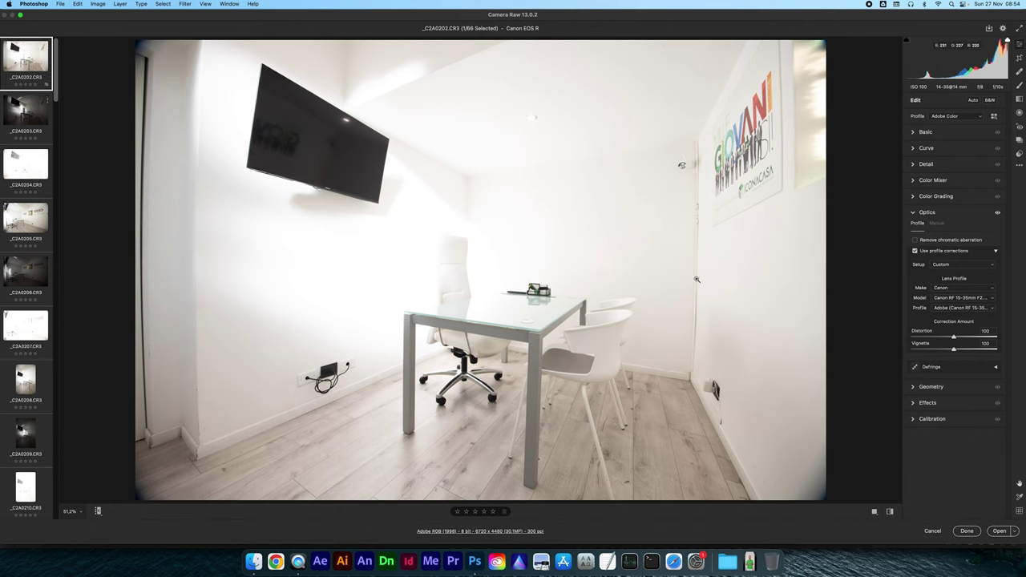
Try the Distortion amount at 200, then pull it back to about 141
drag(955, 337, 1009, 337)
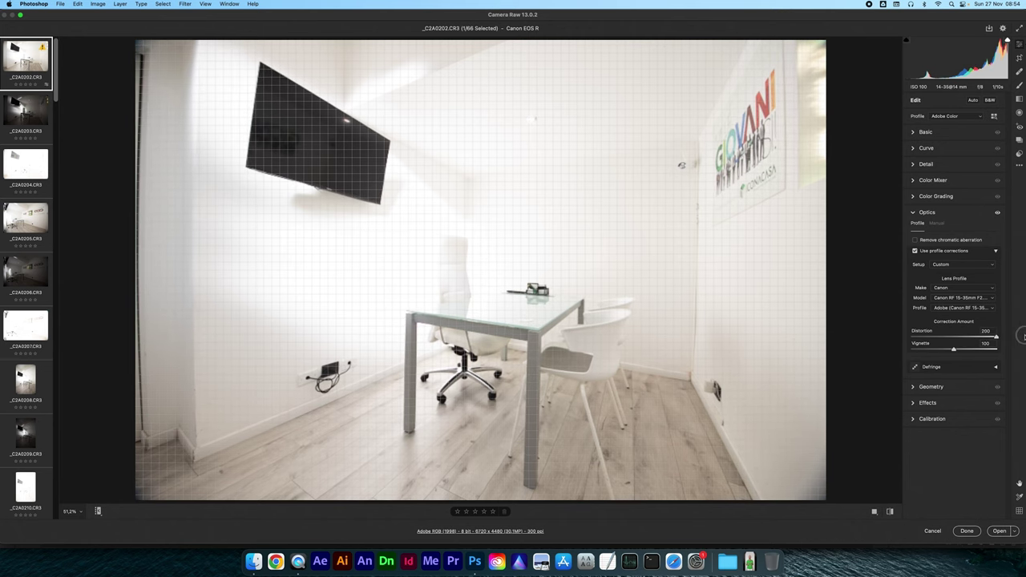
drag(1009, 338, 954, 340)
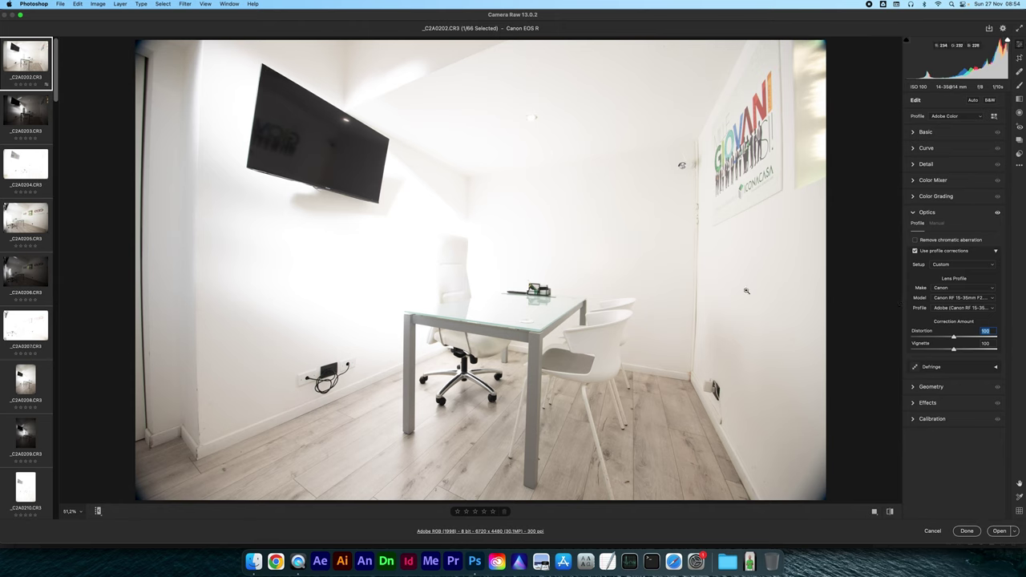
click(951, 298)
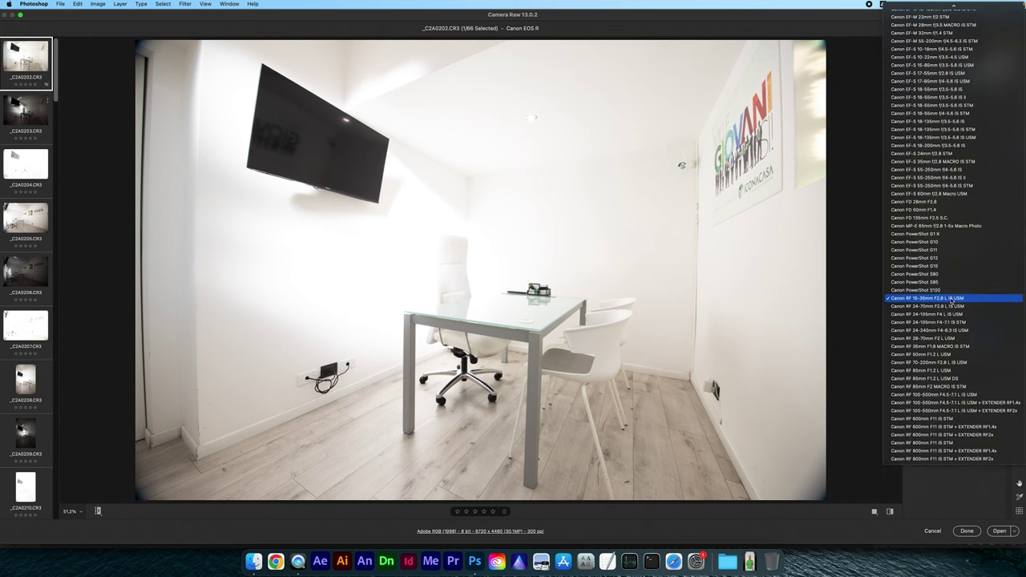
Switch the lens profile to Canon EF 15mm f/2.8 and lower Distortion toward 20
scroll(951, 299, up, 5)
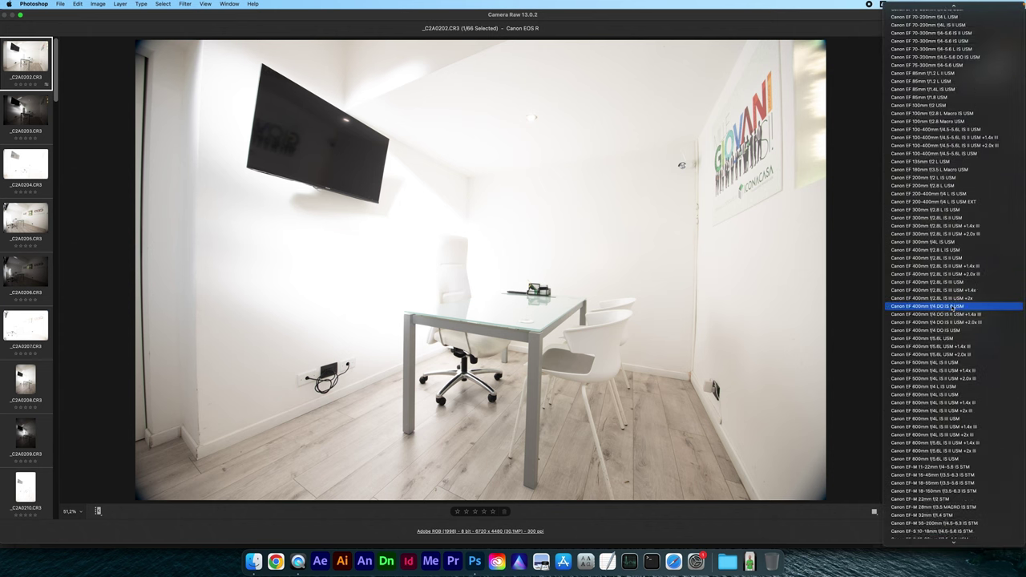
scroll(955, 293, up, 5)
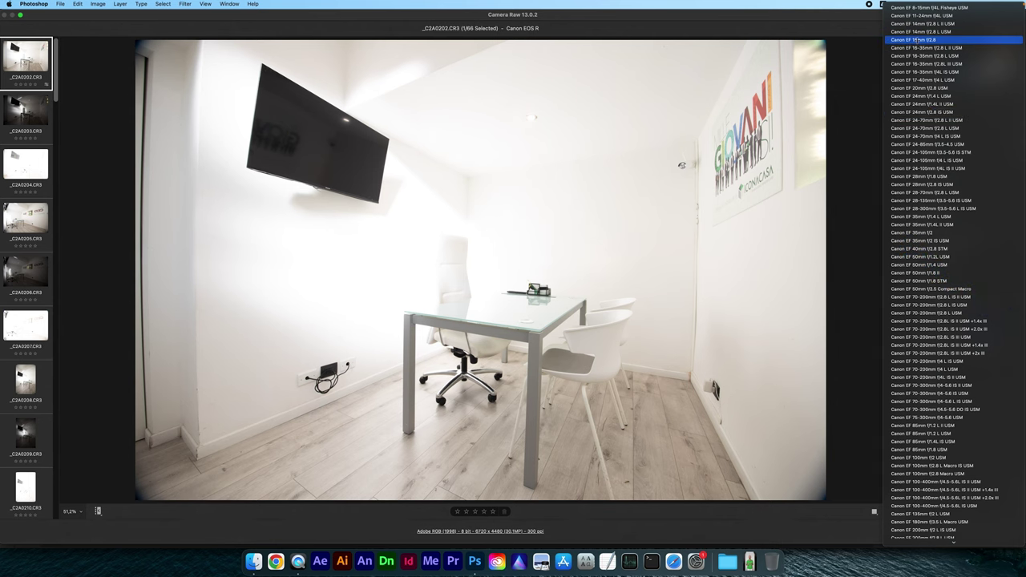
click(915, 40)
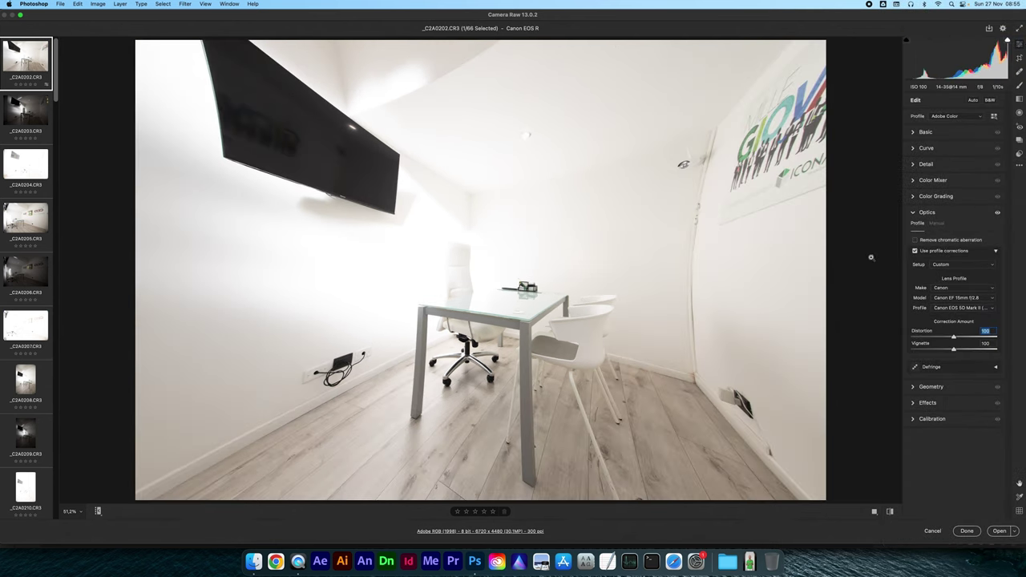
drag(953, 337, 919, 338)
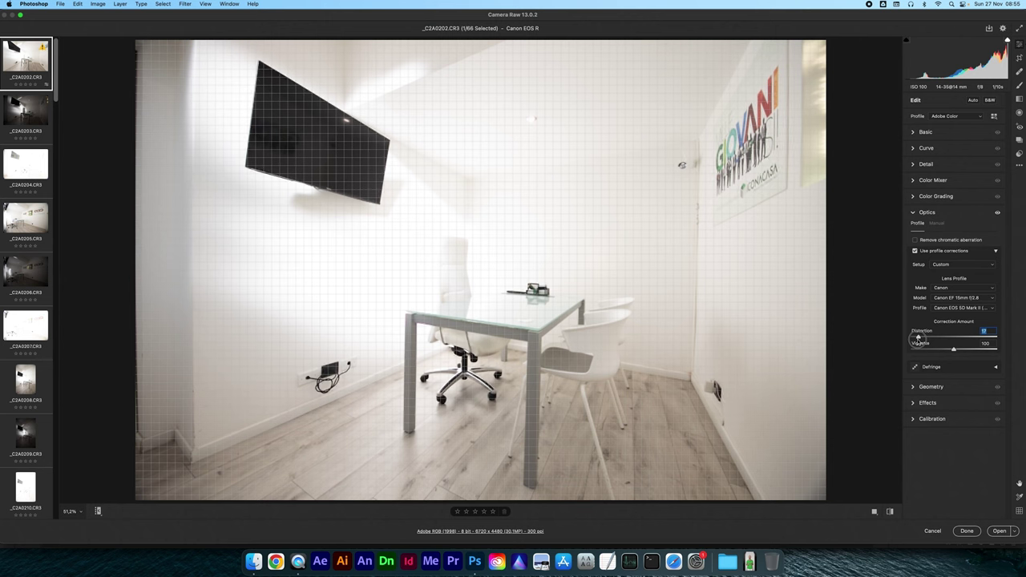
drag(919, 339, 921, 339)
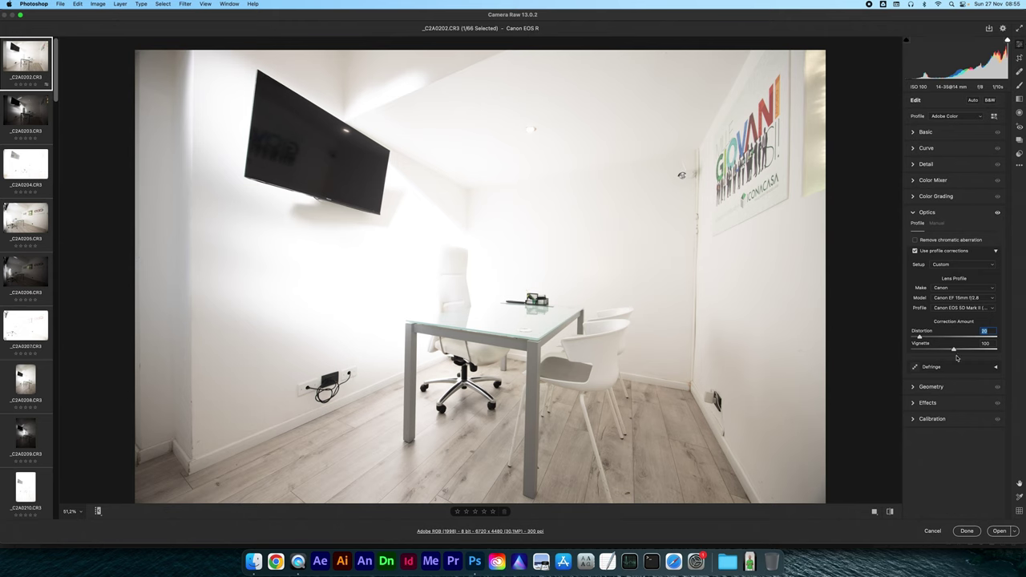
Commit Distortion at 20 and select all 66 photos in the filmstrip
click(24, 60)
key(super+a)
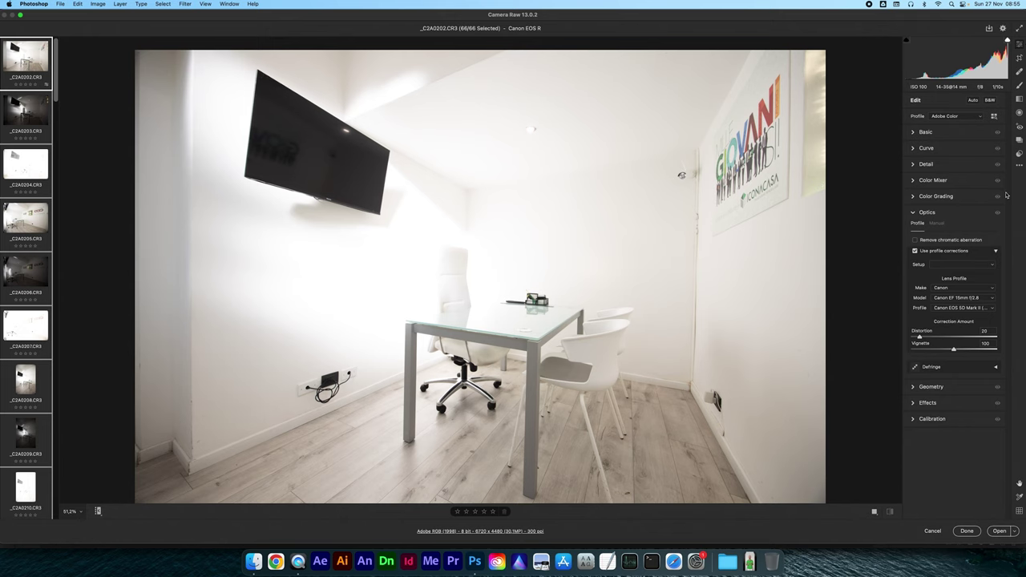
click(1019, 155)
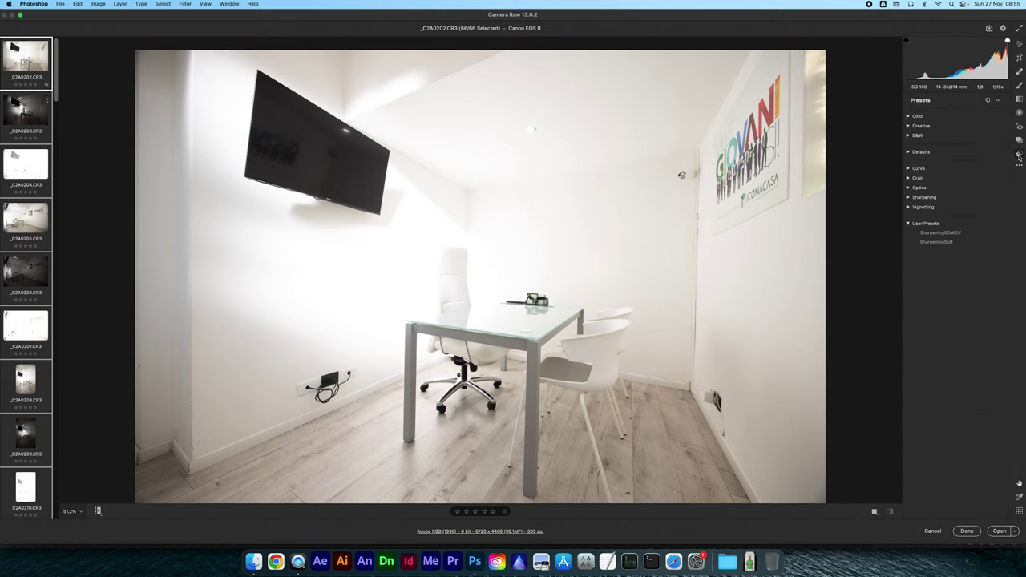
Apply the Sharpening5DMKIV user preset to all 66 selected photos
click(934, 242)
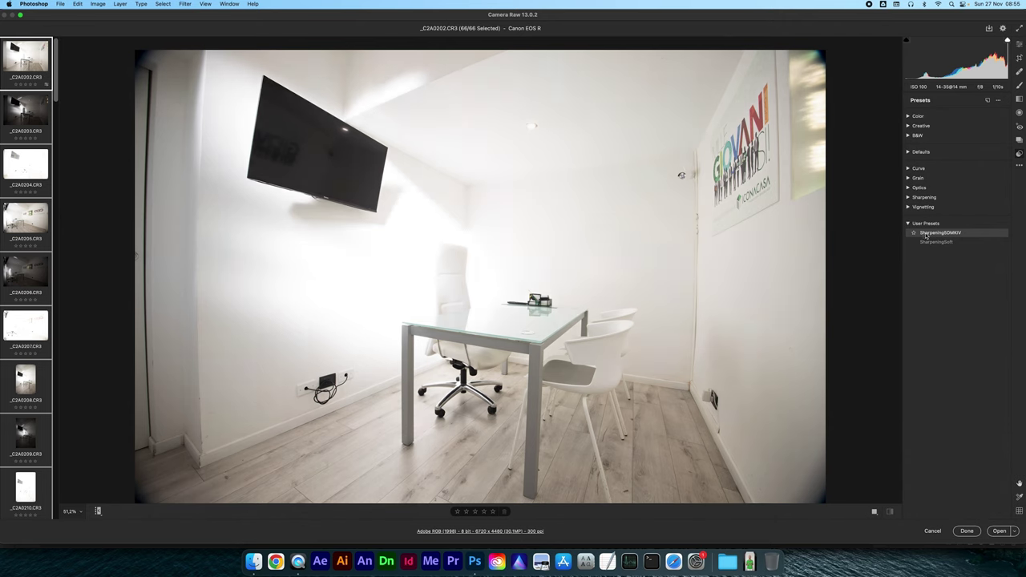
click(935, 233)
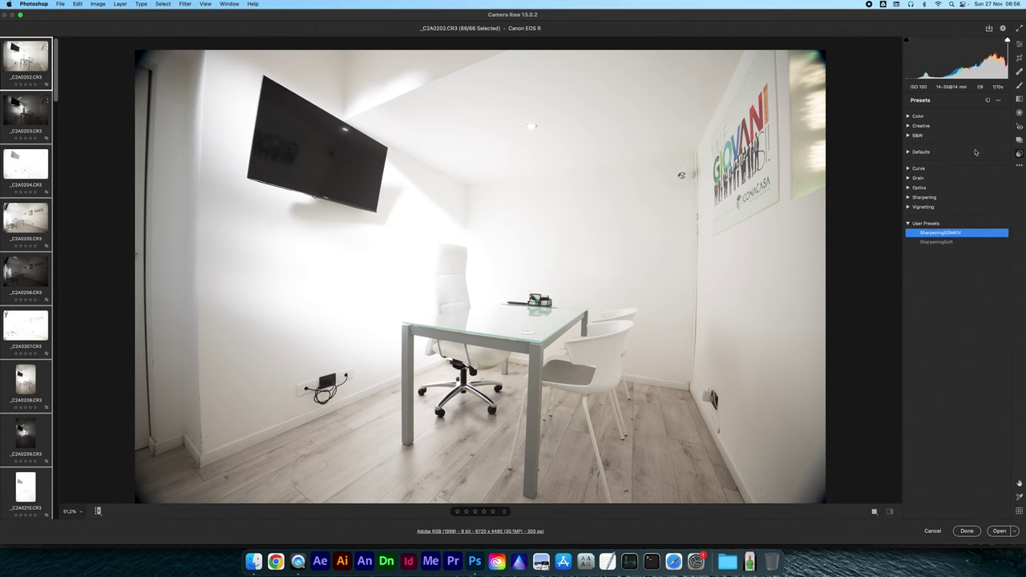
click(1020, 45)
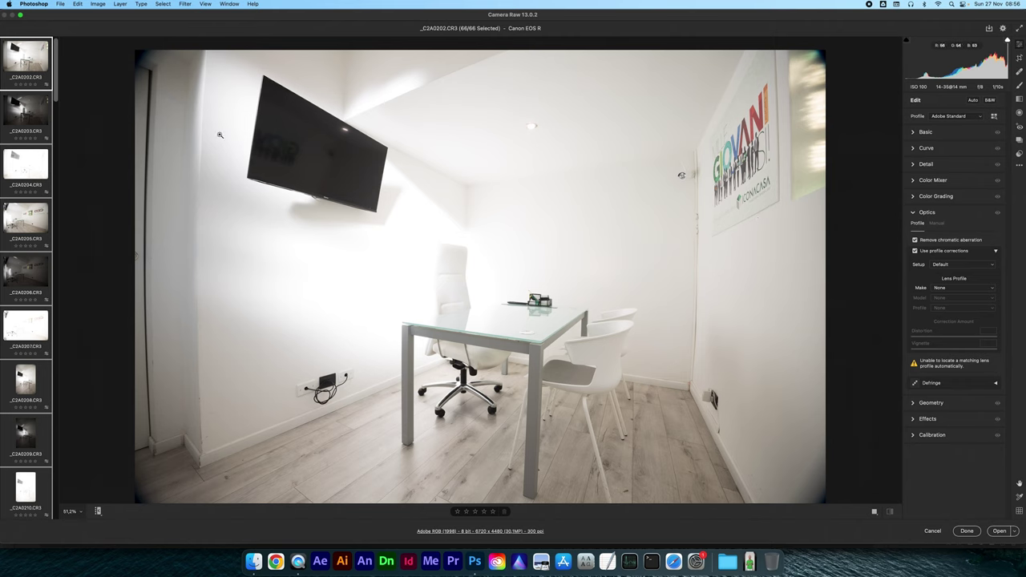
Set the lens profile back to Canon EF 15mm f/2.8 with Distortion 20
click(945, 290)
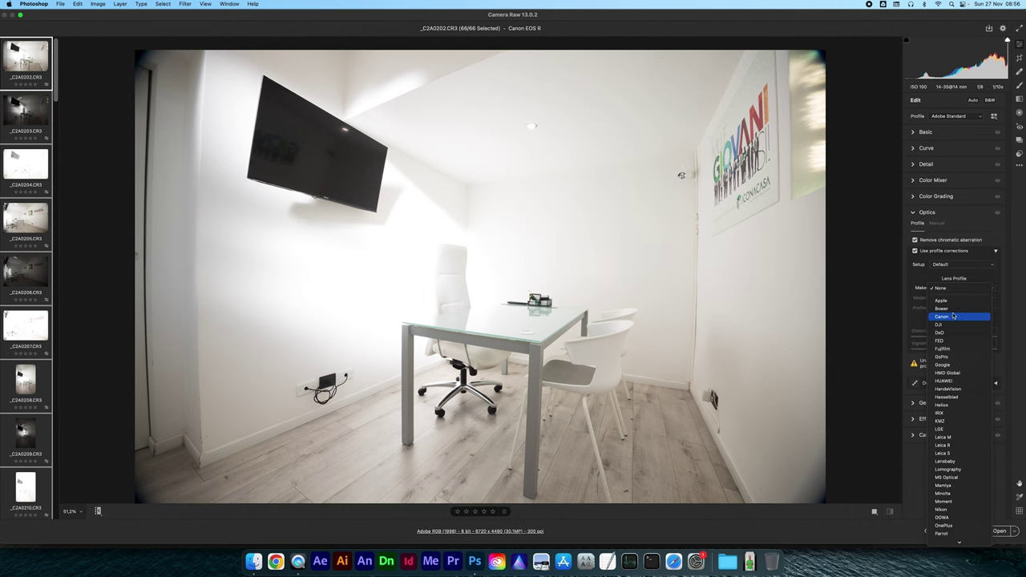
click(951, 319)
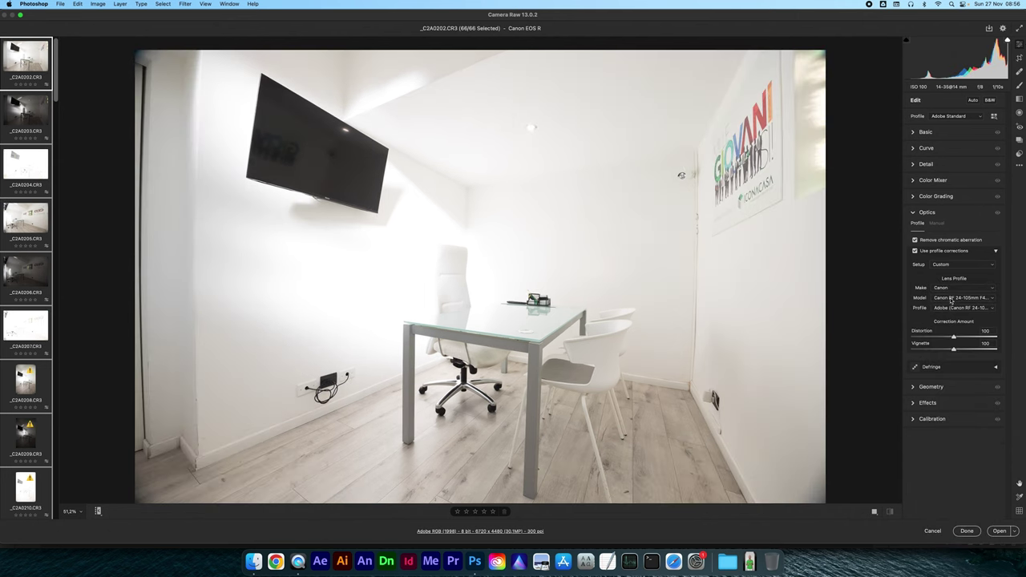
click(963, 299)
click(942, 38)
drag(954, 337, 921, 338)
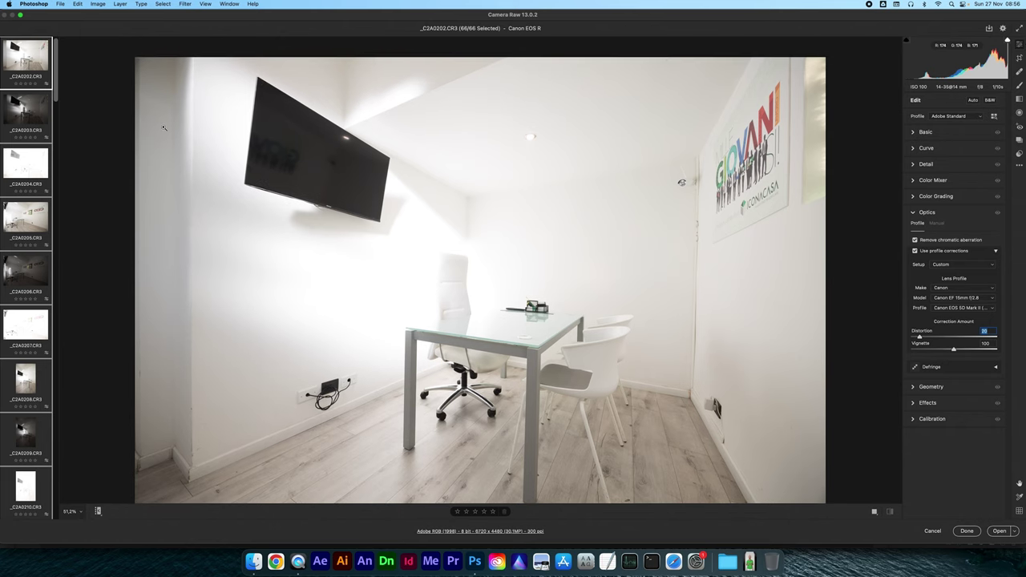
Try +32 vignetting under Effects, then reset vignetting to 0
click(929, 403)
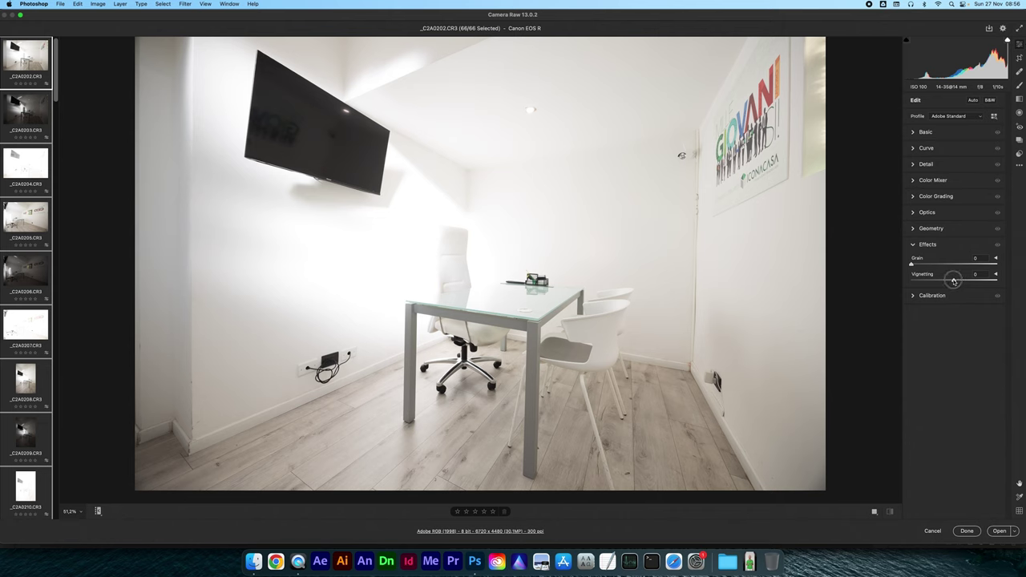
drag(954, 280, 968, 280)
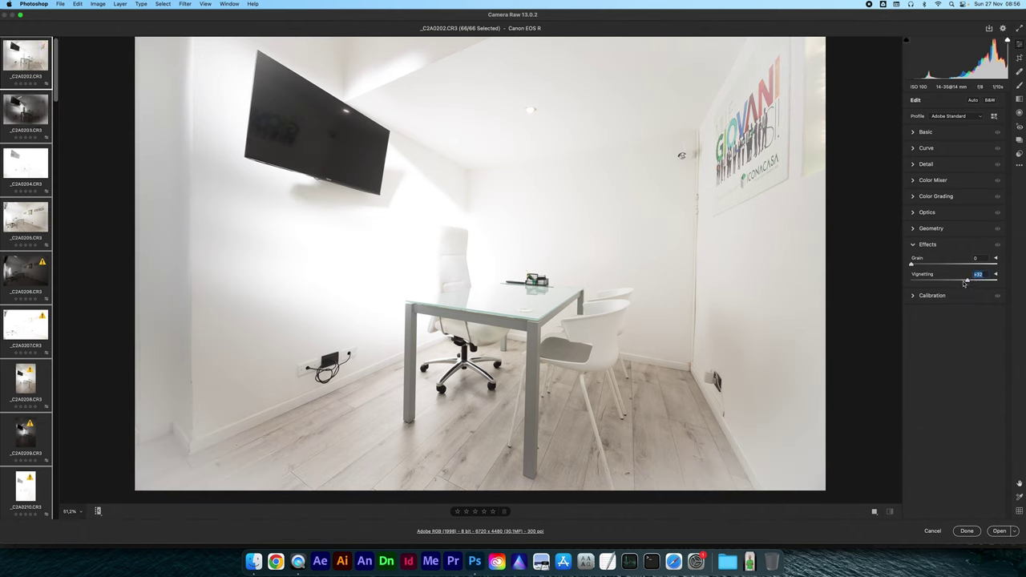
double_click(967, 281)
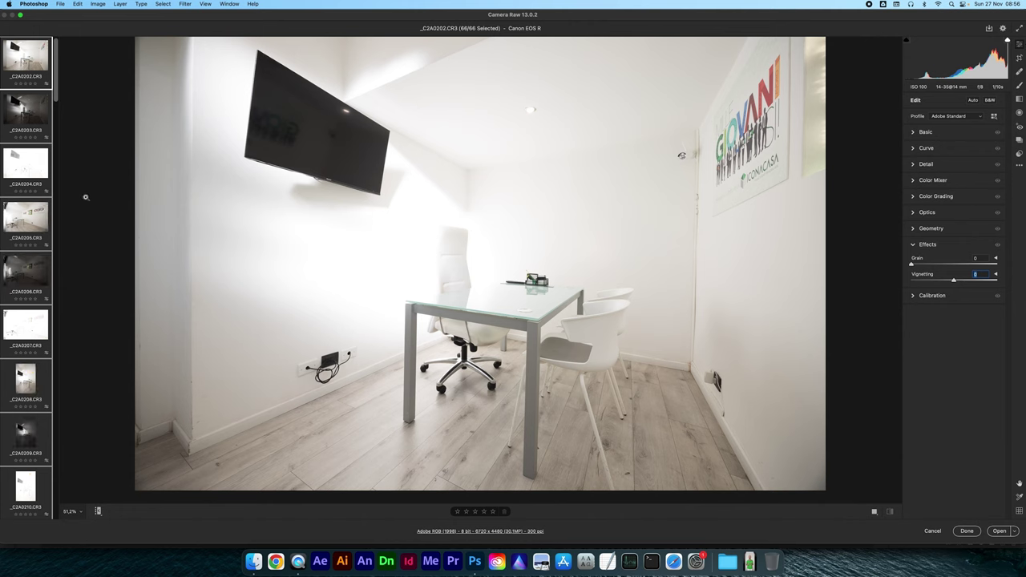
click(26, 67)
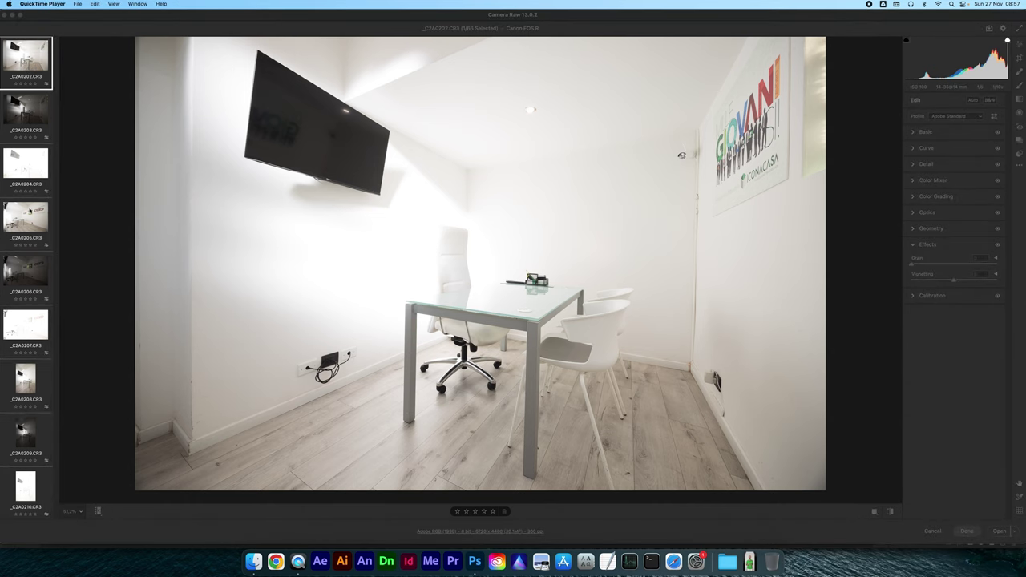
Merge brackets _C2A0202–_C2A0204 to HDR and save it as _C2A0202-HDR.dng in 100EOS_R
click(30, 118)
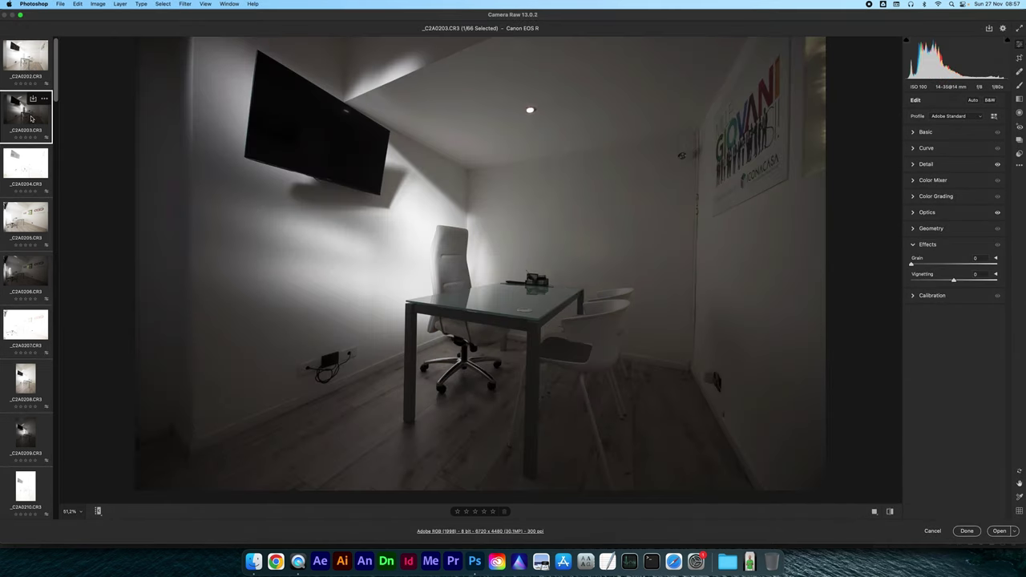
mouse_move(26, 164)
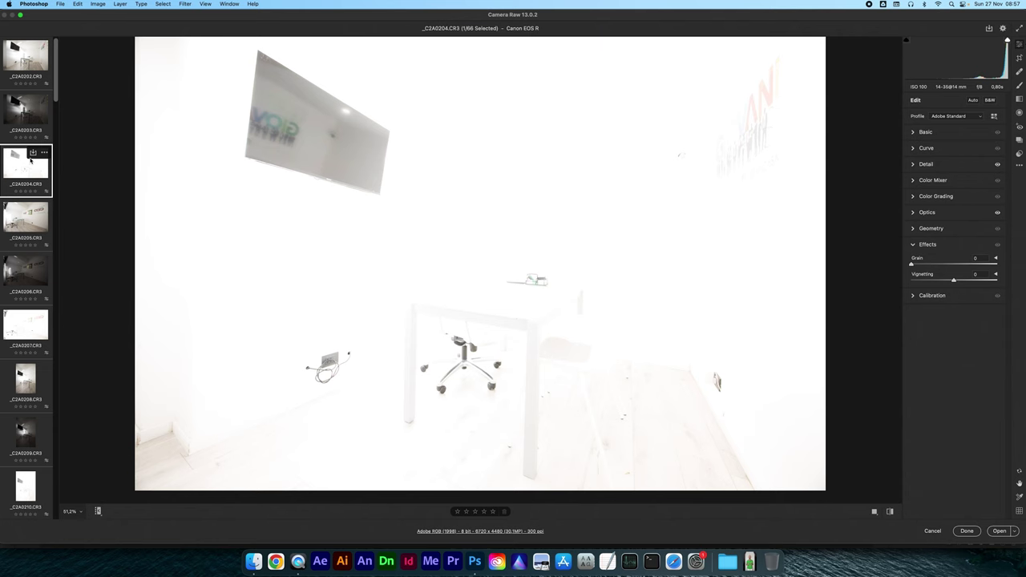
click(28, 64)
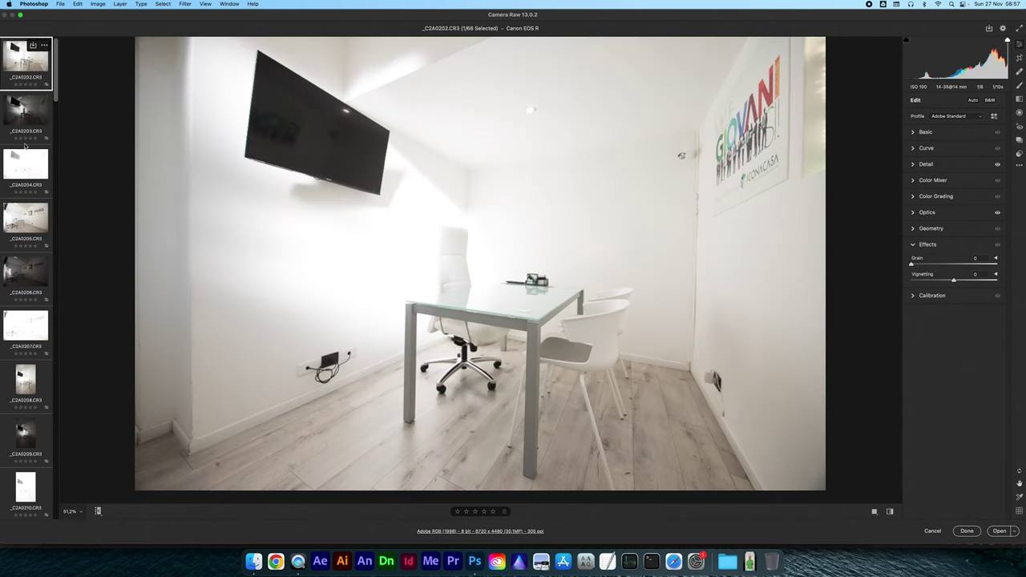
shift+click(16, 161)
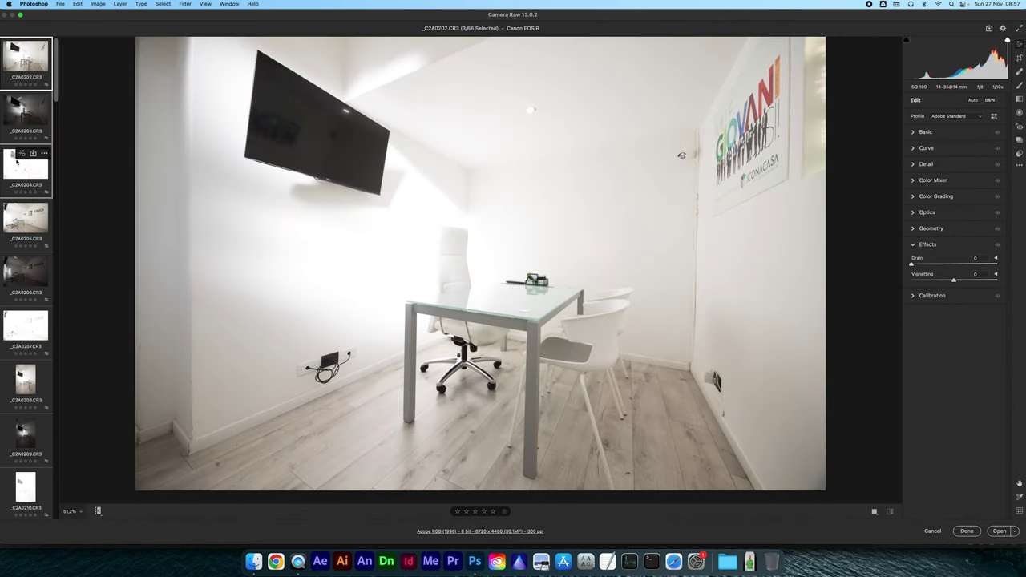
right_click(18, 165)
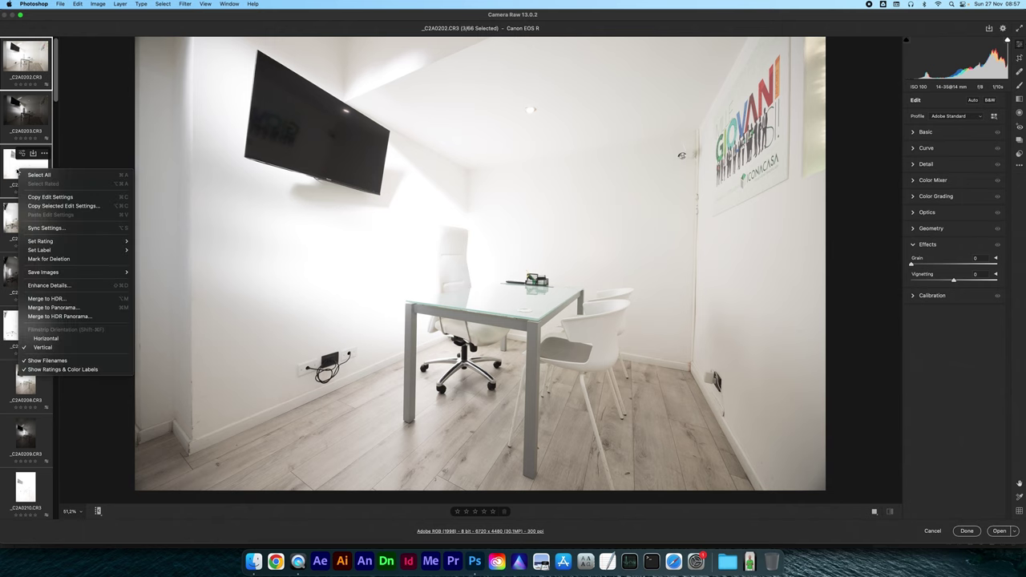
click(117, 303)
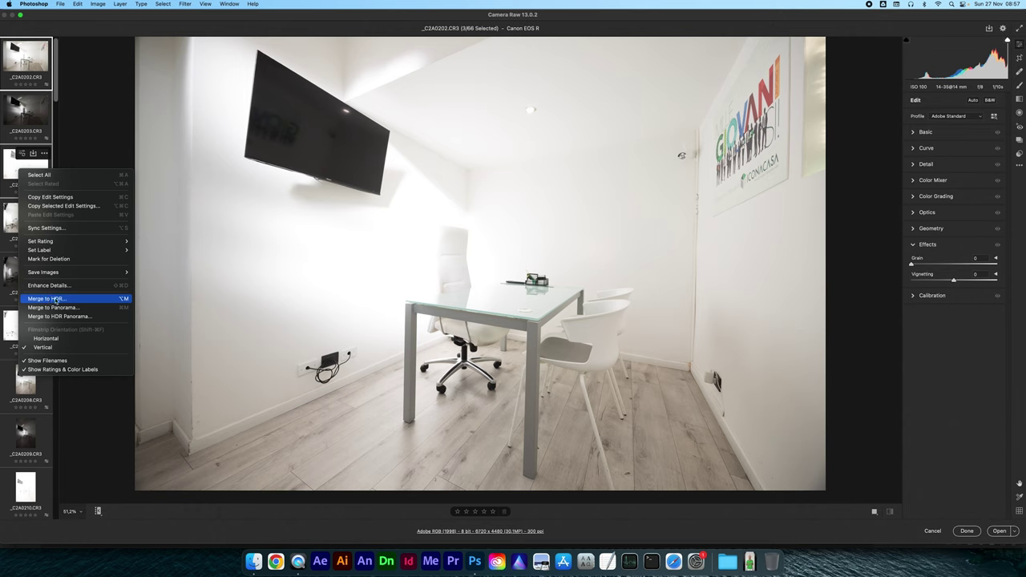
click(56, 300)
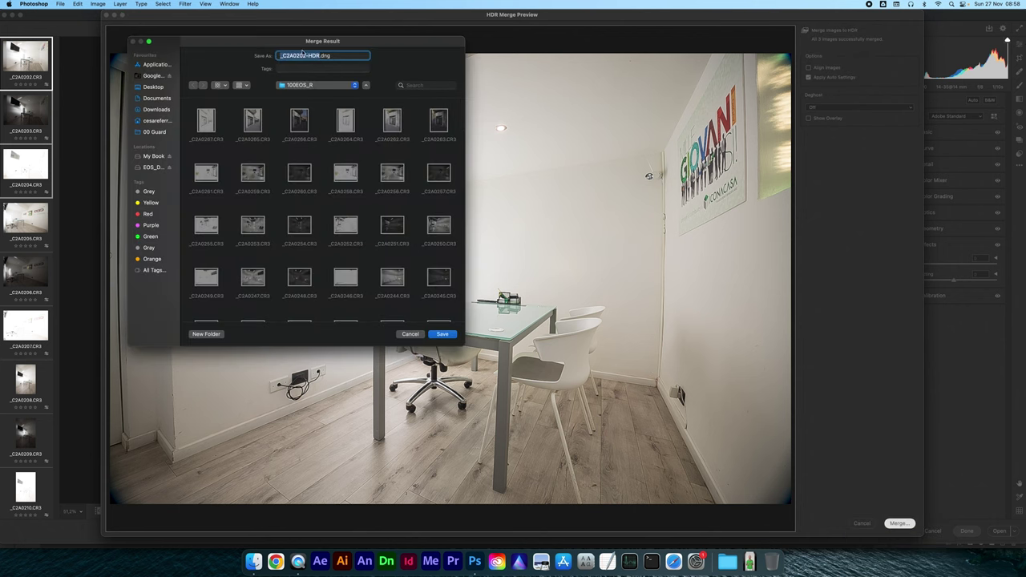
click(441, 334)
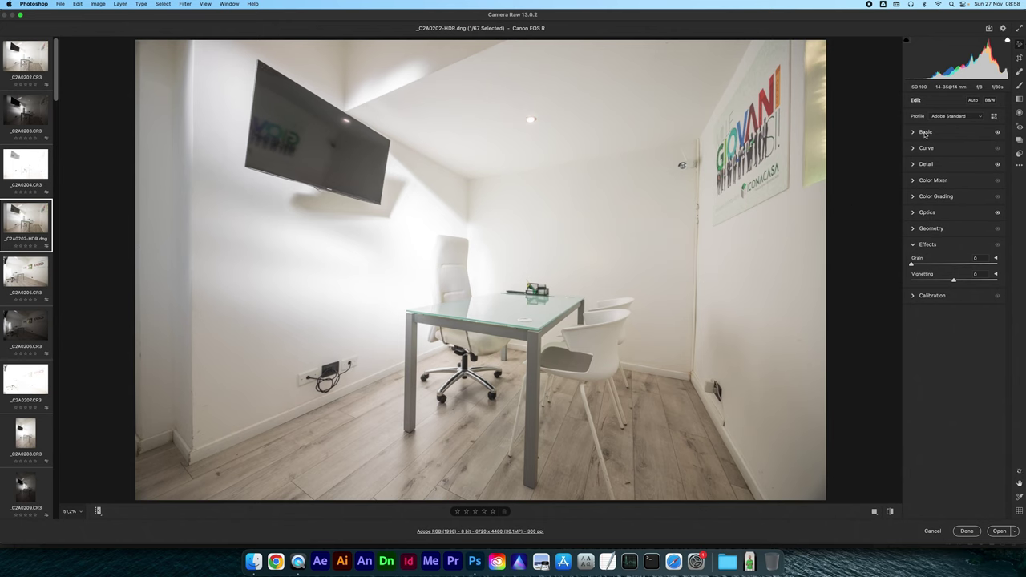
Check the merged DNG's Optics and Detail settings, then reset Contrast to 0 in Basic
click(926, 132)
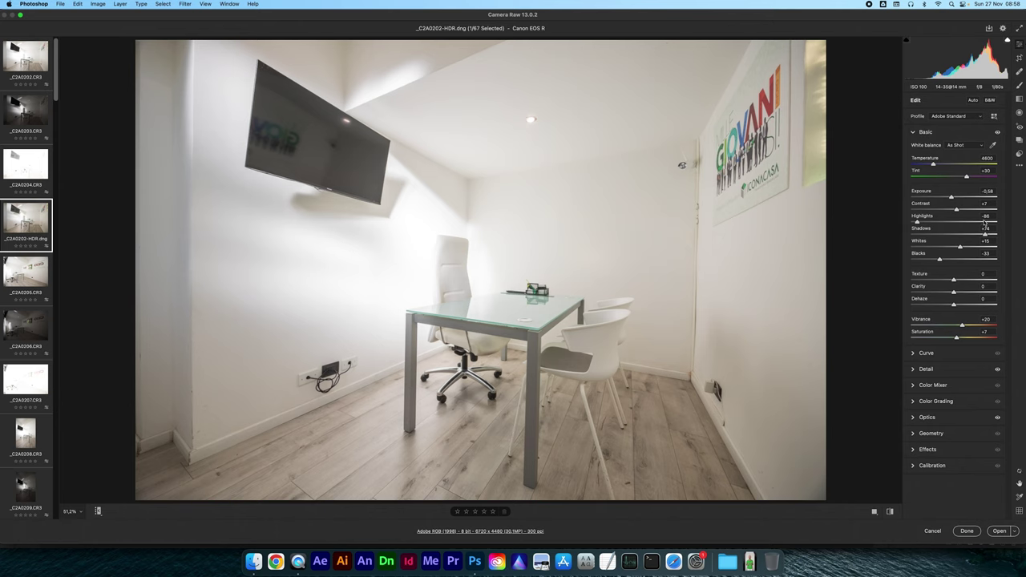
click(927, 418)
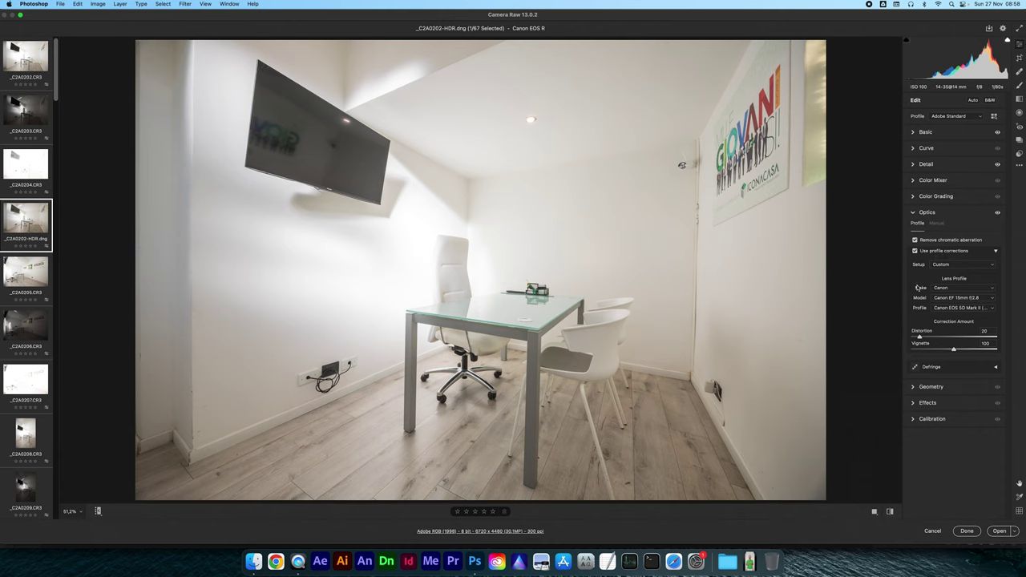
click(926, 133)
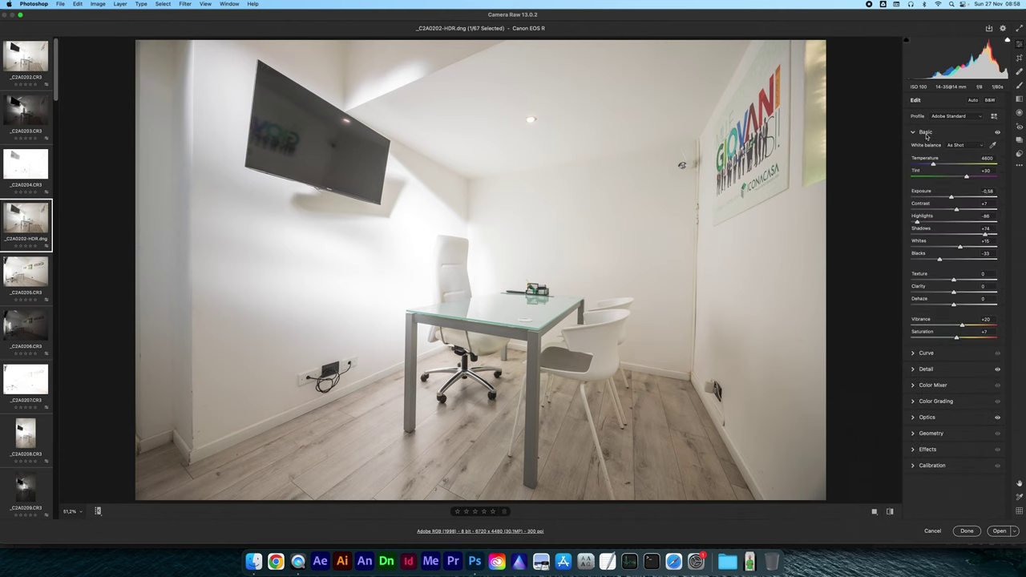
click(926, 369)
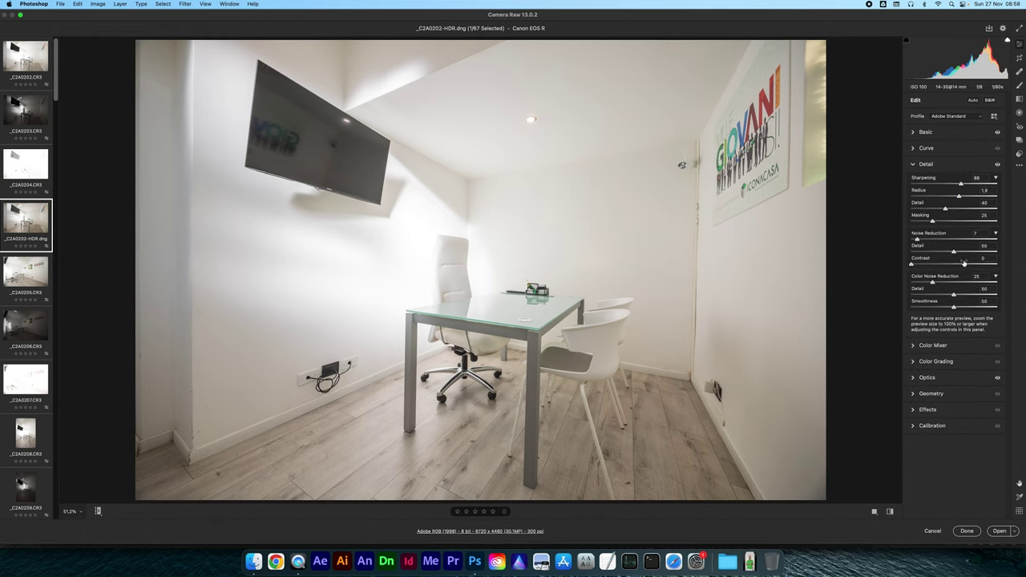
click(927, 132)
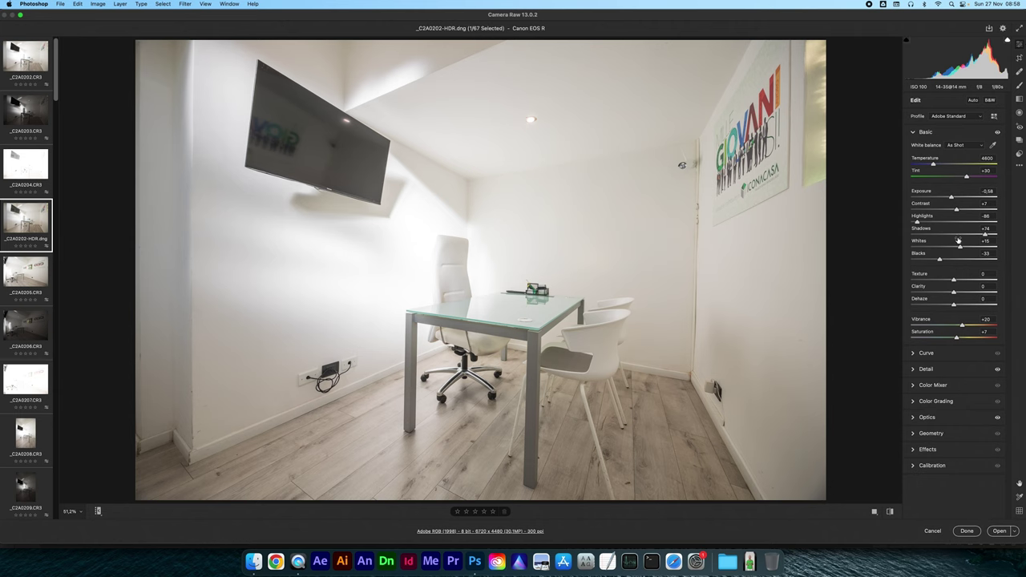
double_click(920, 205)
Set Highlights -100, Whites +10, Blacks -80 and Shadows about +80, comparing before/after
drag(917, 224, 893, 222)
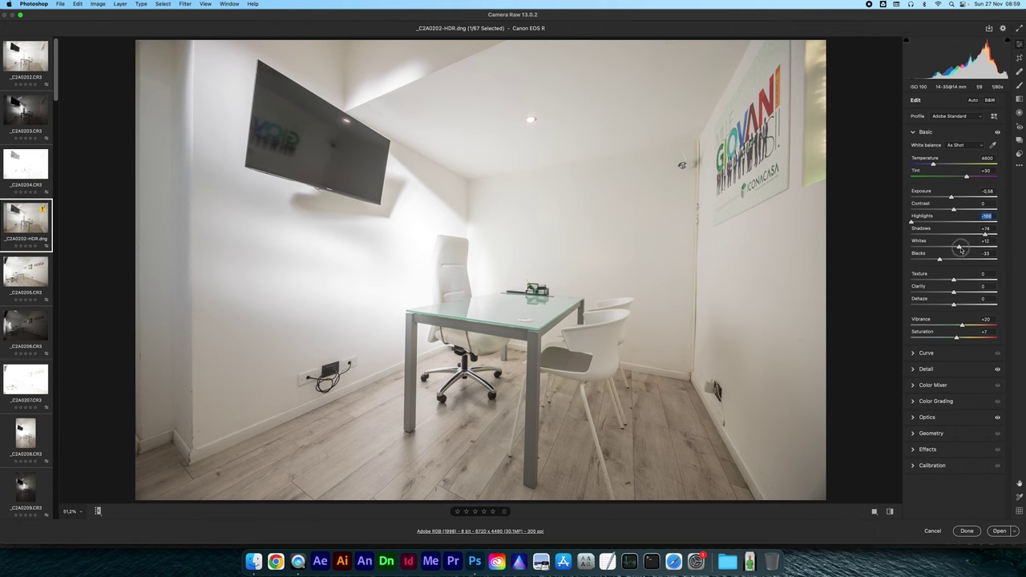
drag(961, 247, 959, 248)
drag(940, 260, 919, 261)
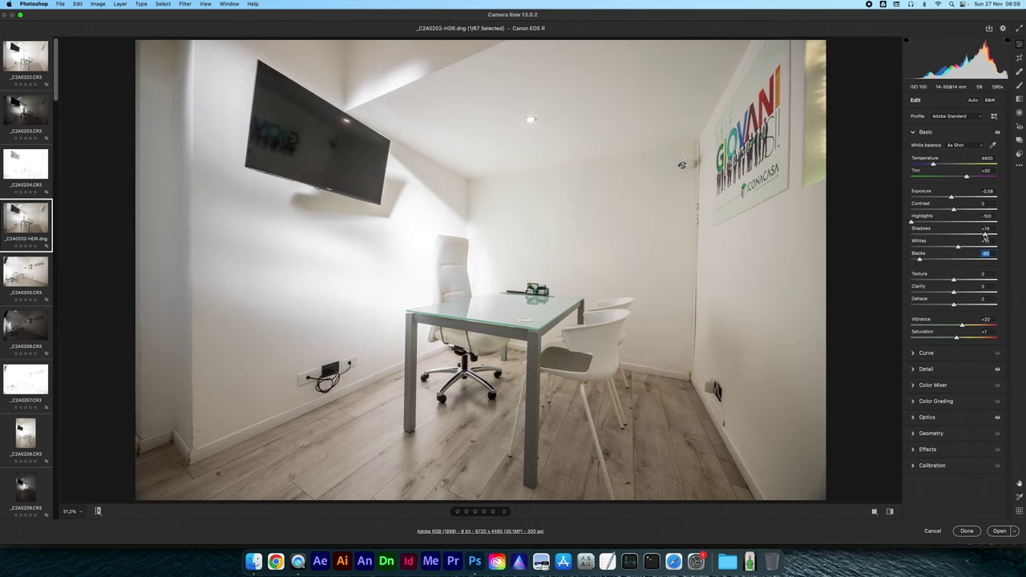
drag(986, 235, 989, 234)
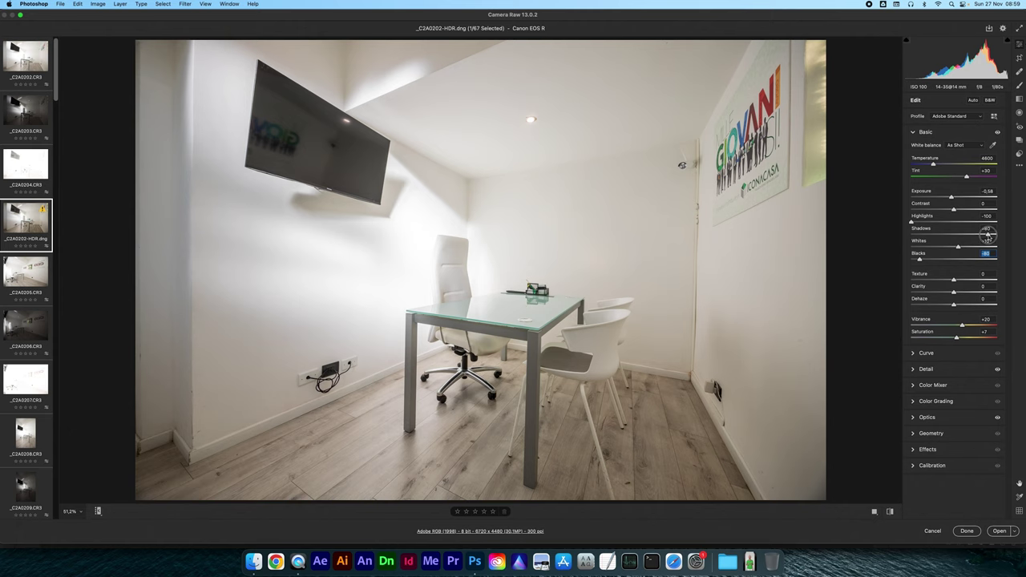
key(super+z)
key(super+shift+z)
key(super+z)
key(super+shift+z)
Give all 67 images Vibrance +20 and Clarity +2, and adjust Saturation
click(30, 228)
key(super+a)
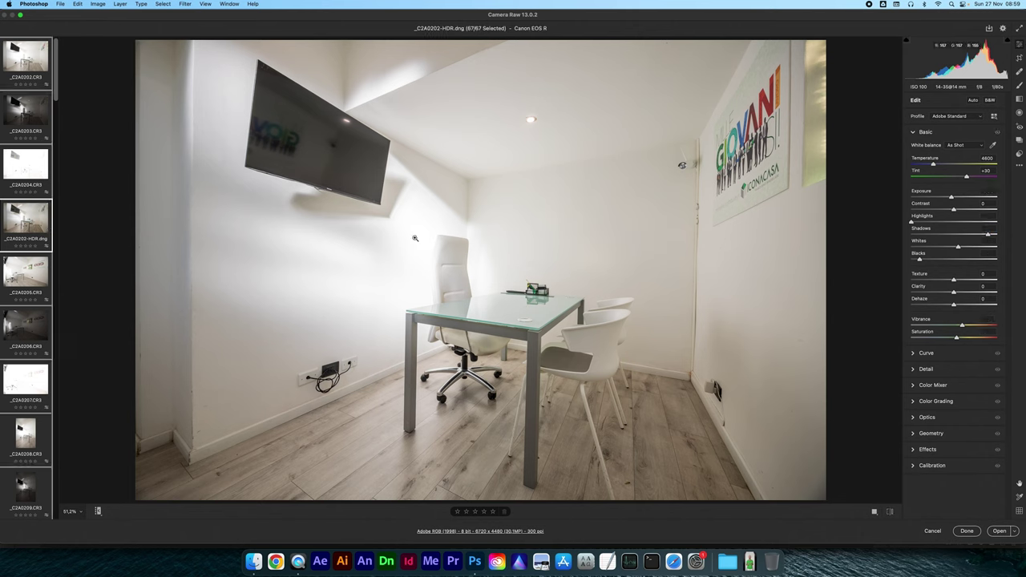
click(992, 319)
text(20)
key(Return)
click(992, 332)
text(+1)
text(0)
click(987, 286)
text(2)
key(Return)
click(927, 436)
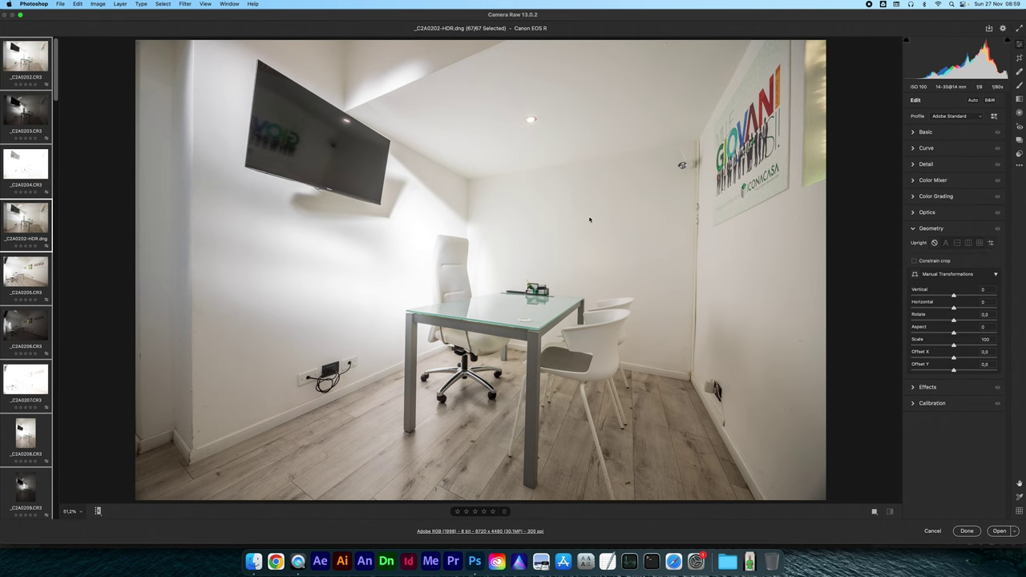
Draw Guided Upright vertical guides along the left edge and the right wall corner
key(shift+t)
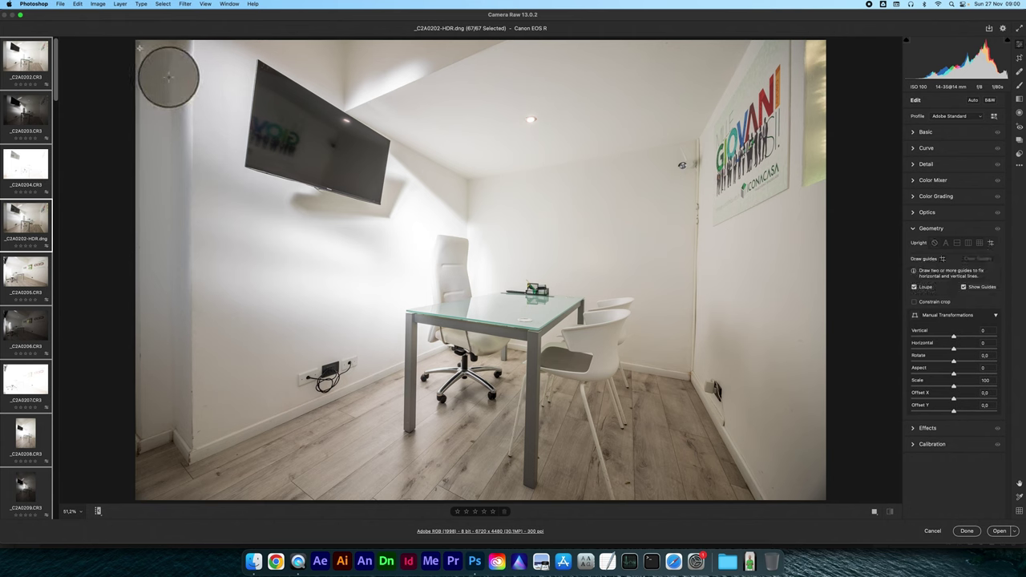
drag(139, 48, 147, 494)
drag(175, 444, 169, 454)
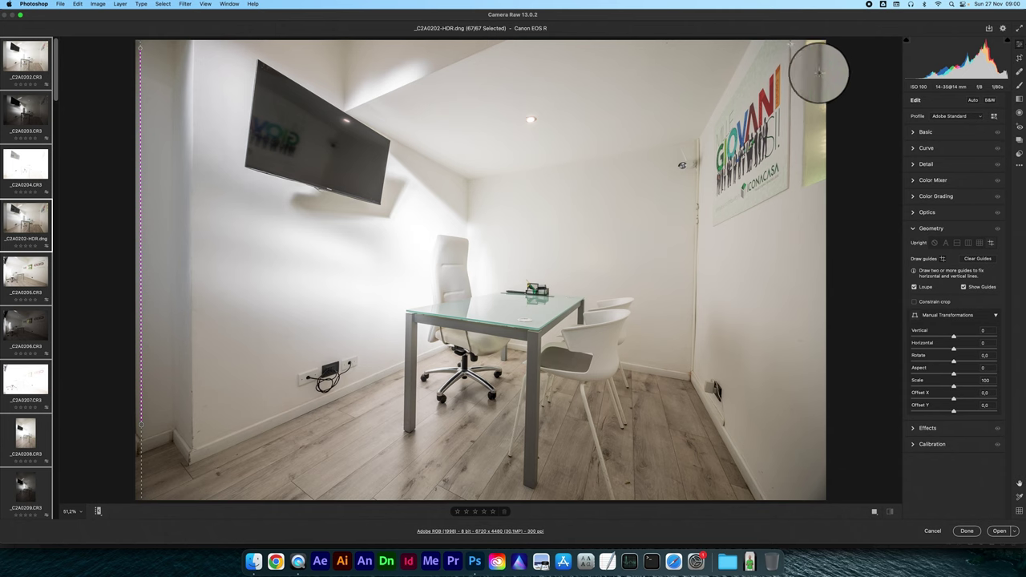
drag(790, 40, 790, 185)
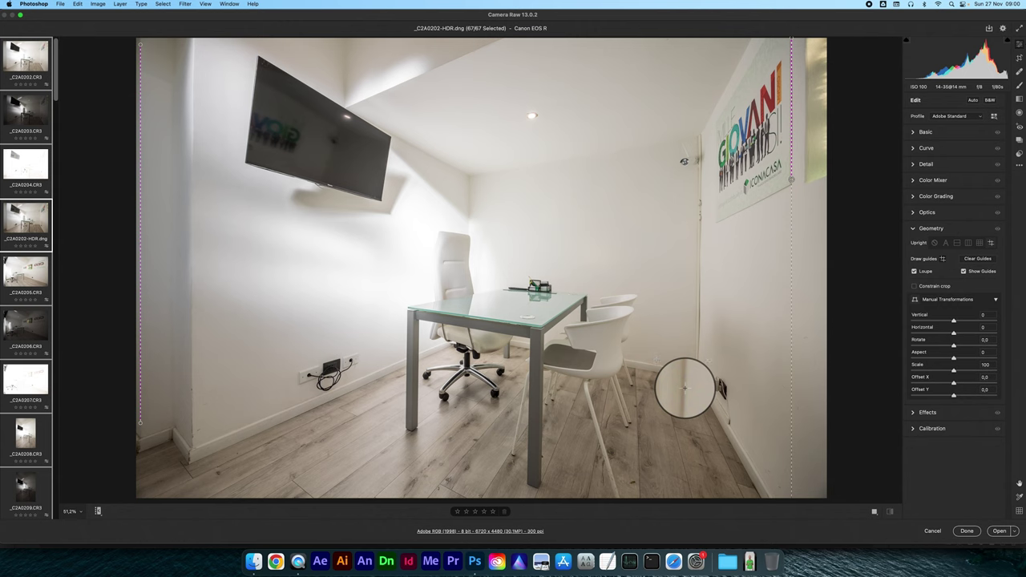
Set Offset Y to +0.5 to remove the white strip at the bottom
click(993, 390)
key(Up)
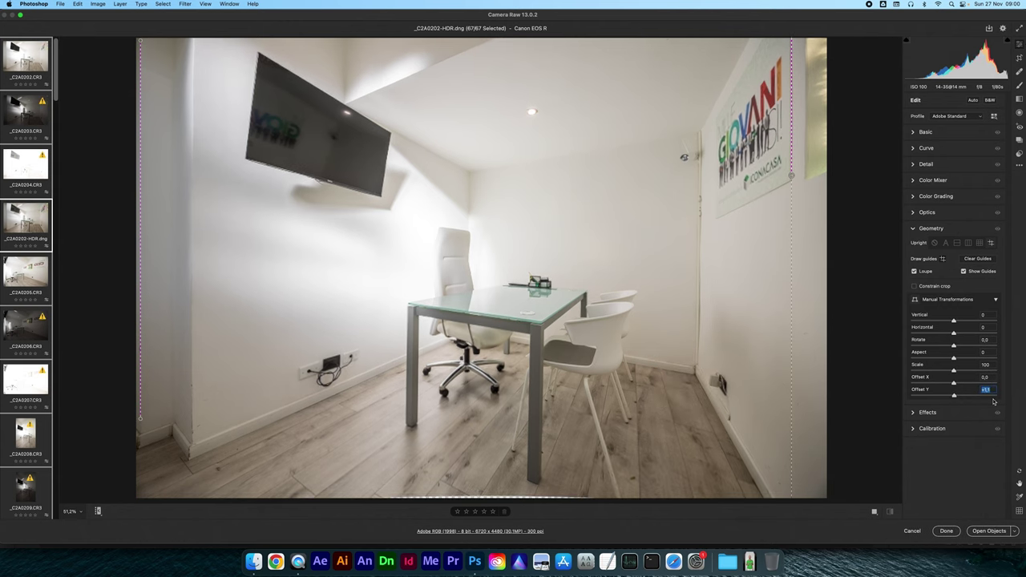
key(Down)
key(Down)
key(Down)
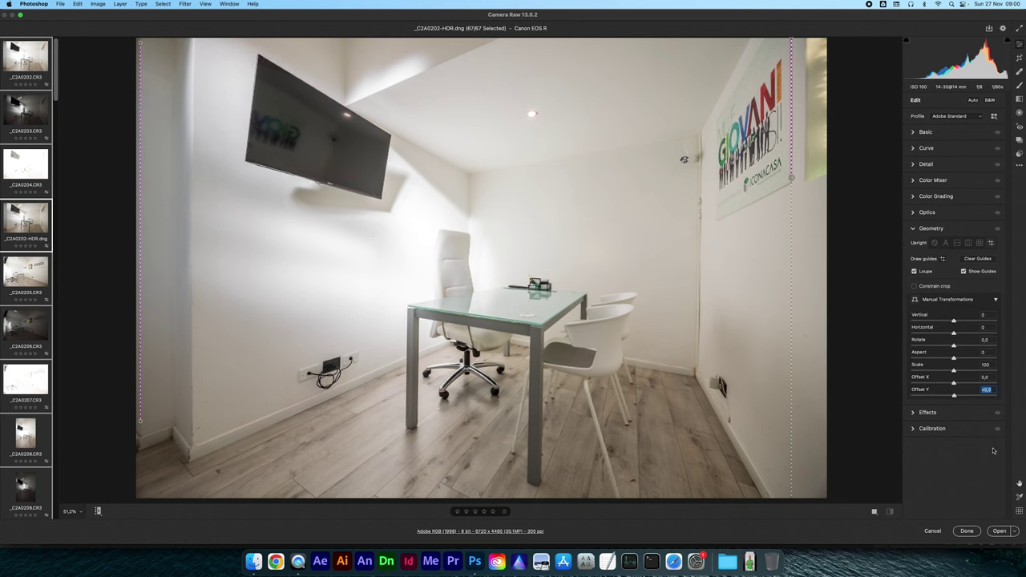
key(shift+t)
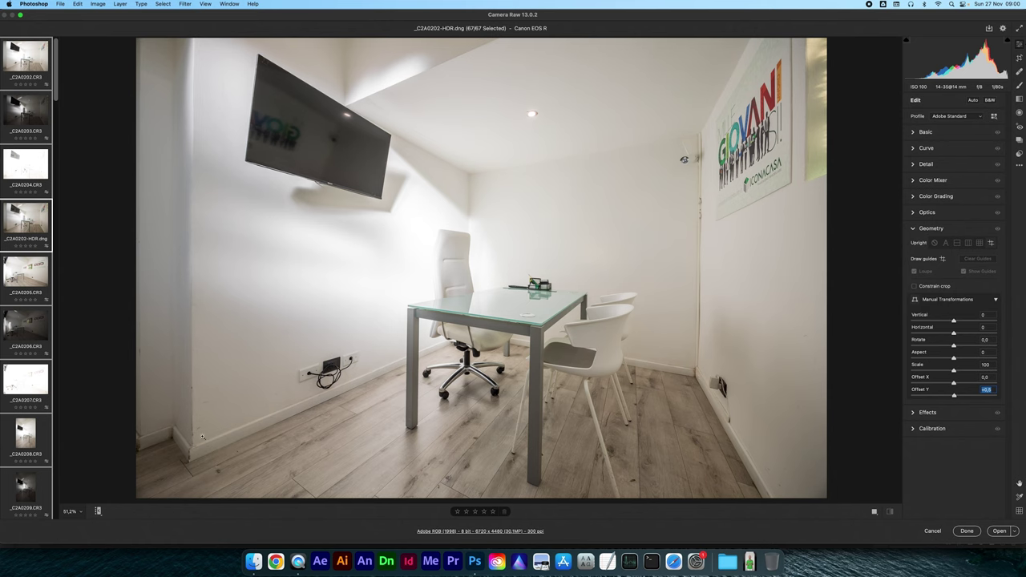
key(Up)
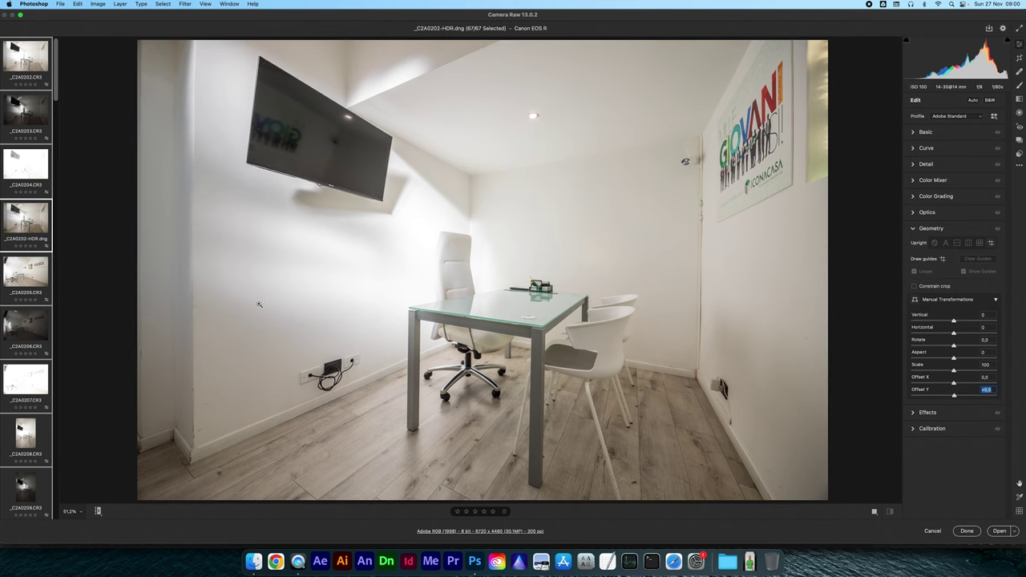
key(Up)
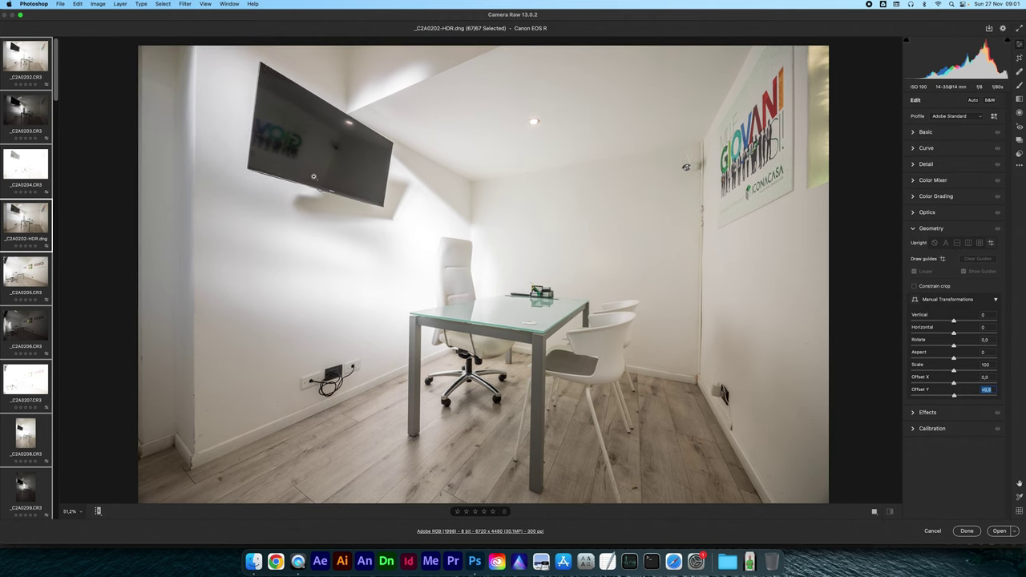
key(Up)
key(Return)
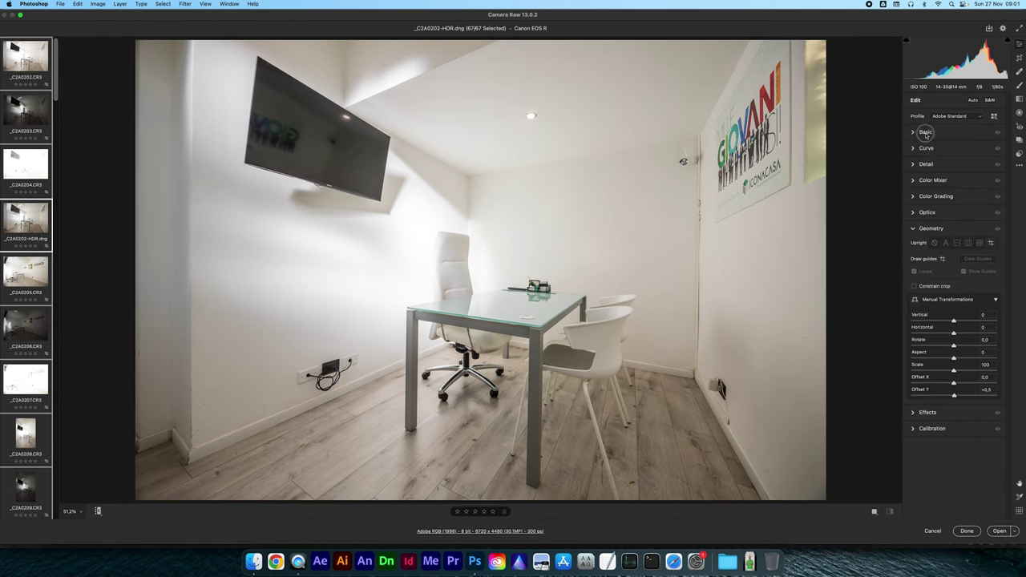
On _C2A0202-HDR.dng, set Exposure to -0.45 and Whites to 0
click(925, 131)
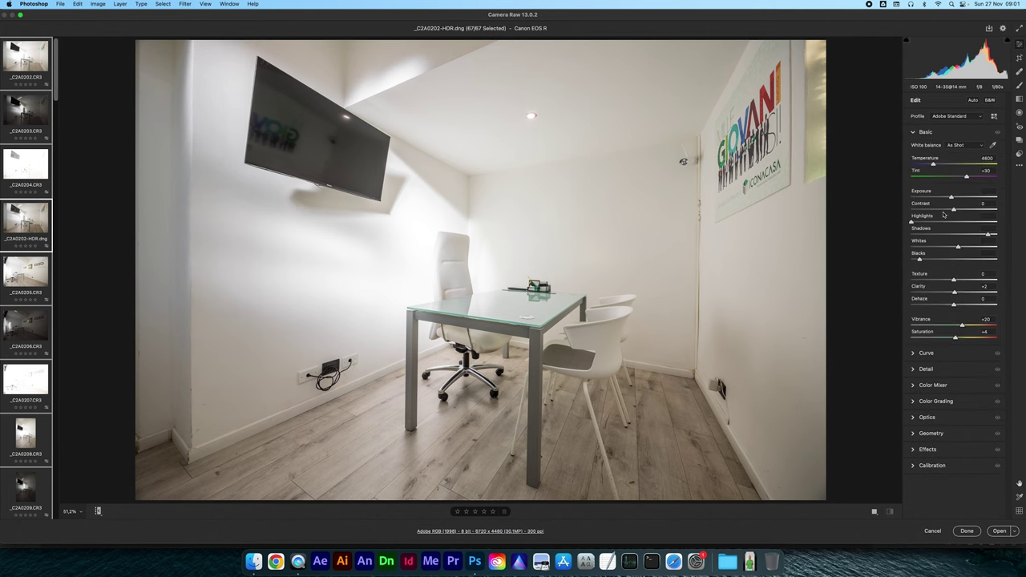
click(22, 71)
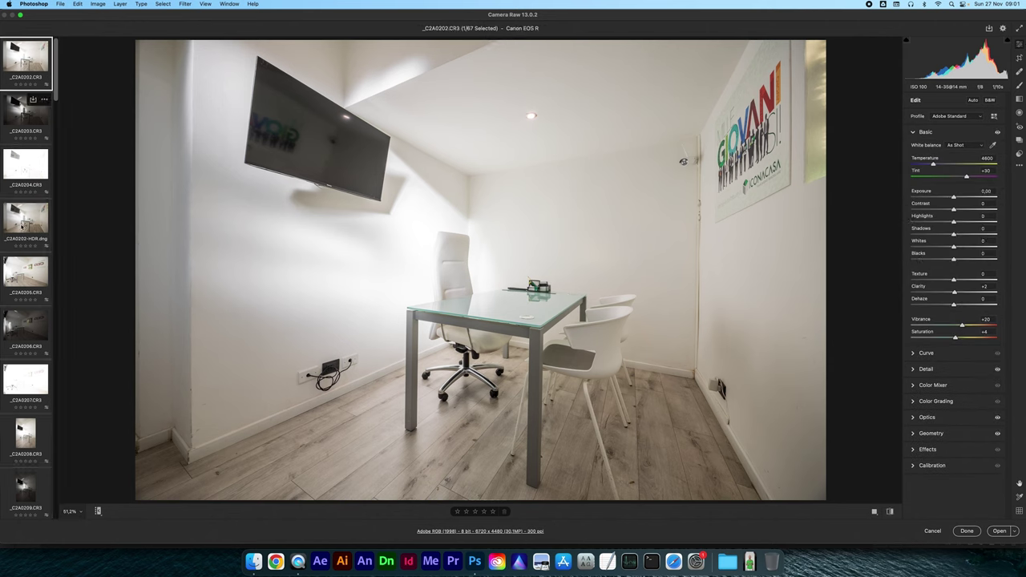
click(22, 226)
drag(951, 197, 953, 199)
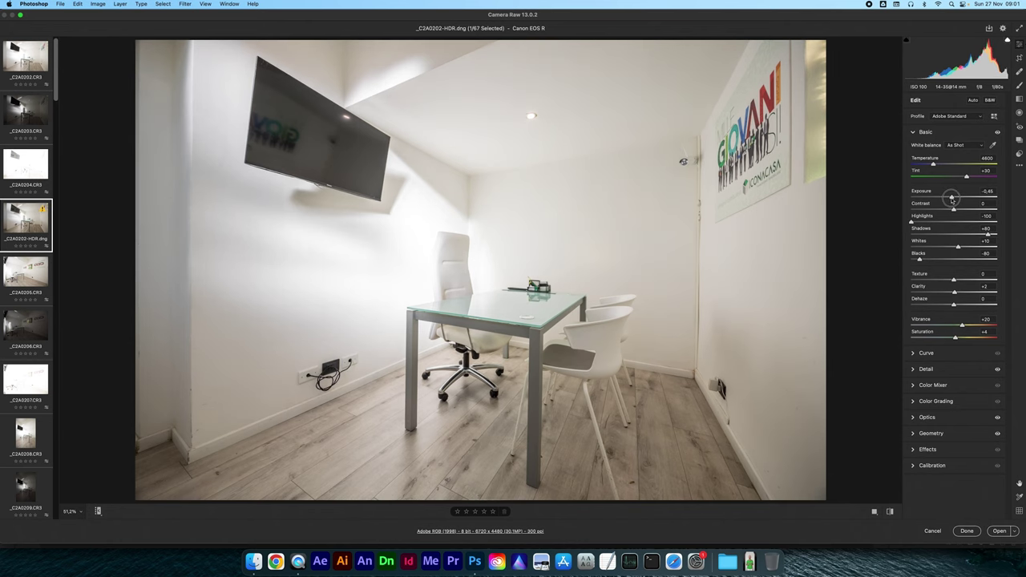
click(952, 199)
drag(955, 249, 955, 250)
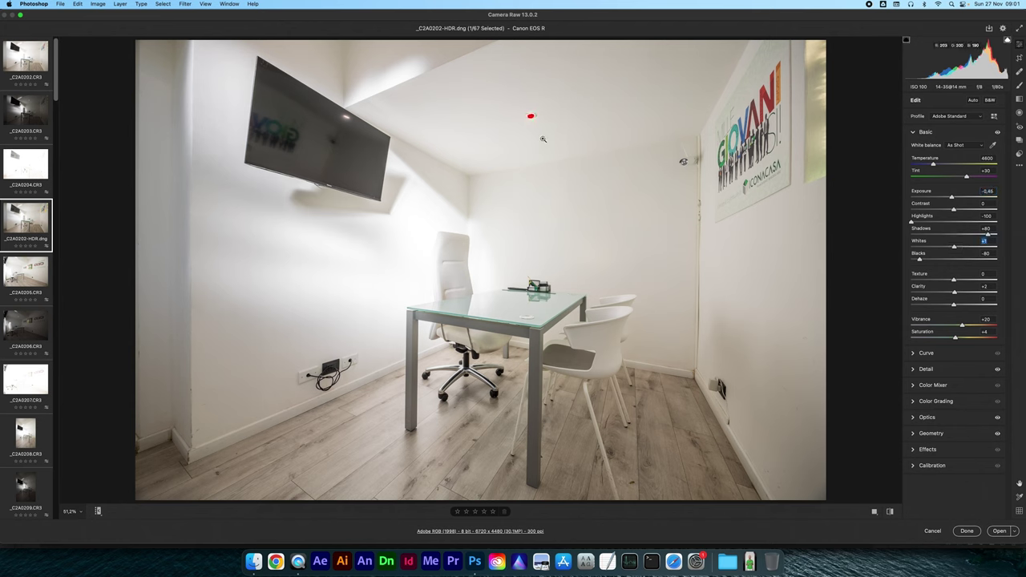
key(o)
text(0)
key(Return)
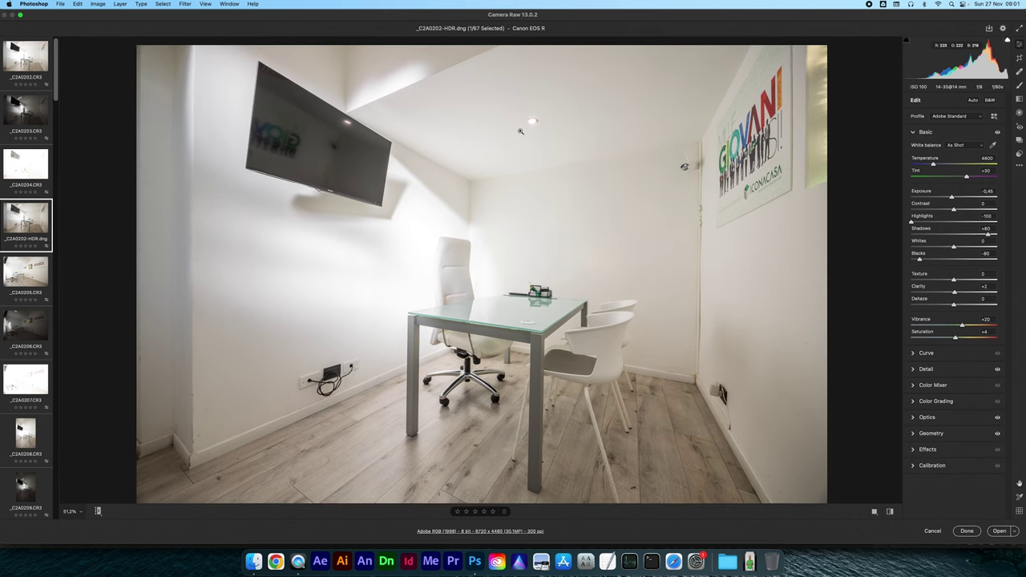
Check lamp clipping, neutralise white balance to 4350 from the wall, then move to _C2A0205.CR3
key(o)
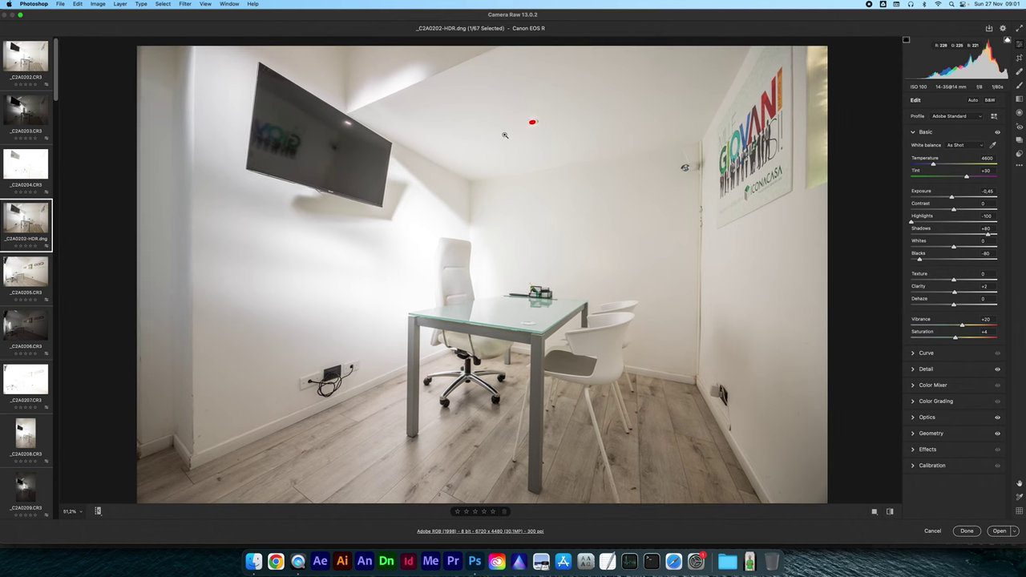
key(o)
click(611, 201)
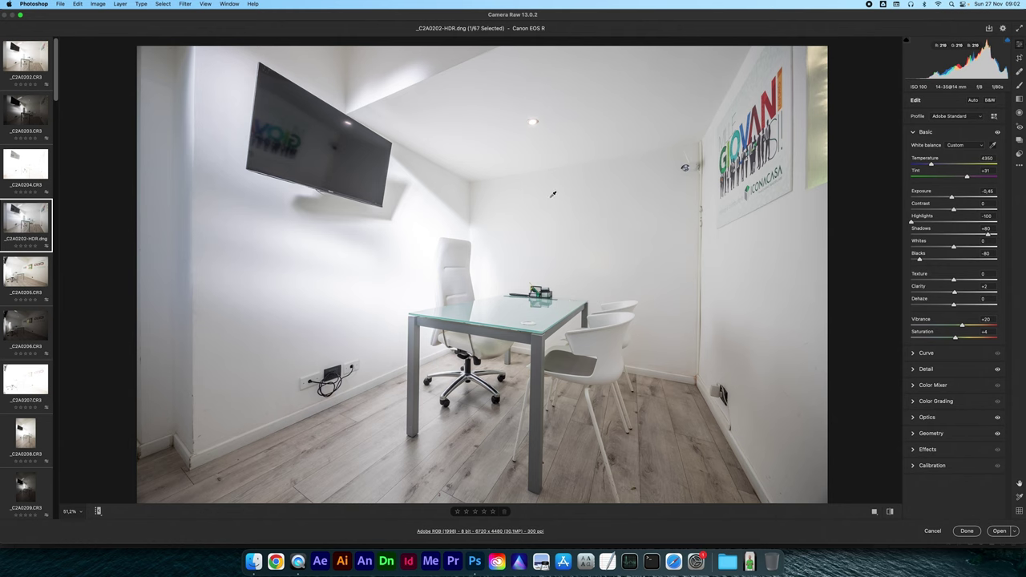
key(Down)
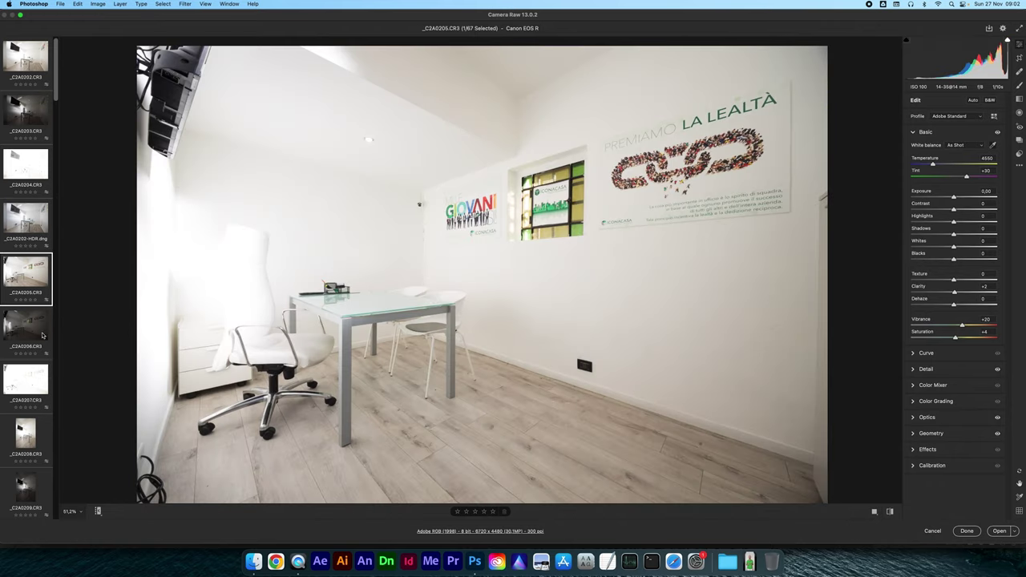
Compare _C2A0205 before/after, then select _C2A0205–_C2A0207 and open their HDR Merge Preview
mouse_move(26, 274)
key(backslash)
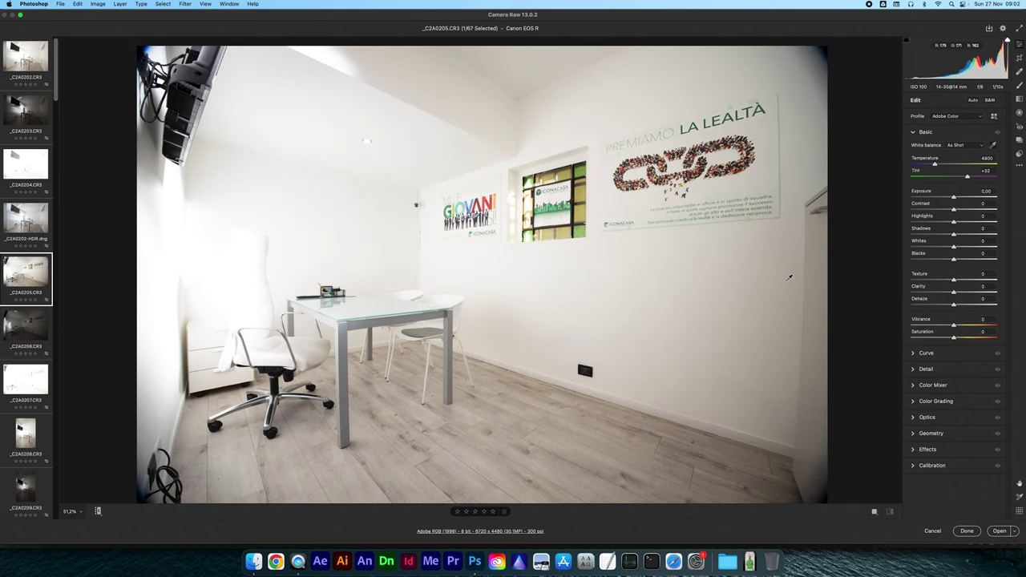
key(backslash)
key(backslash)
key(backslash)
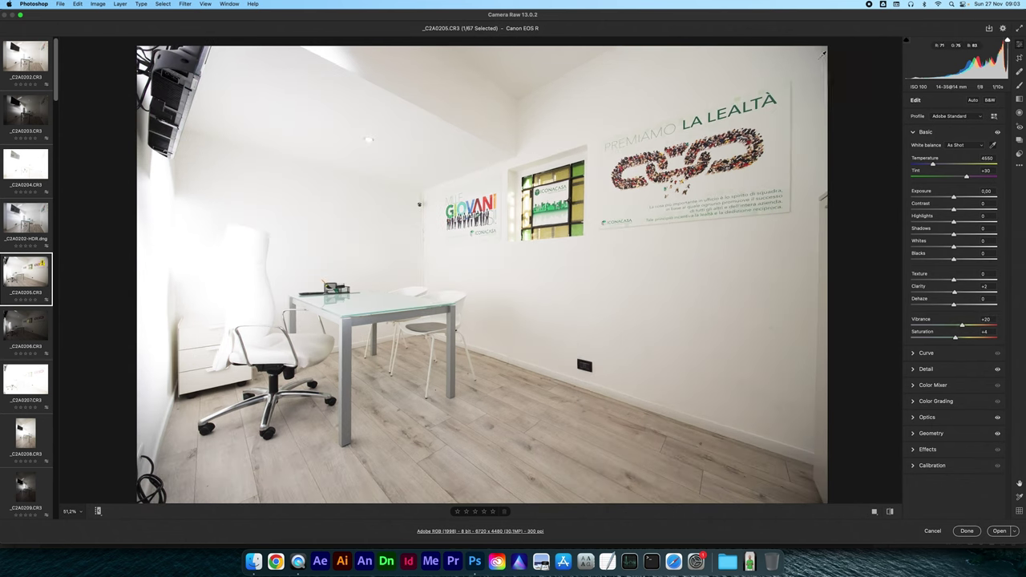
key(backslash)
key(backslash)
key(backslash)
key(backslash)
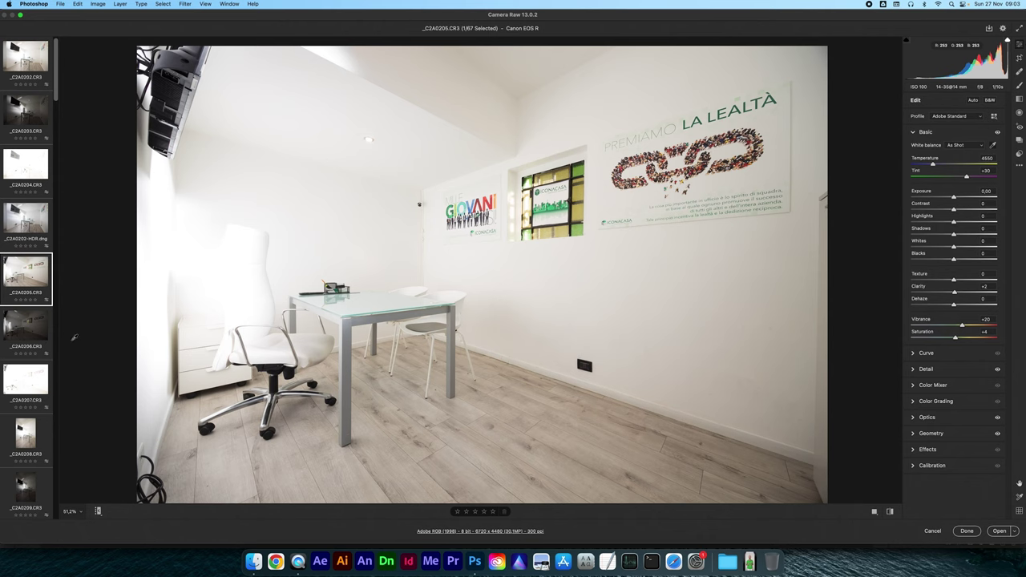
shift+click(32, 378)
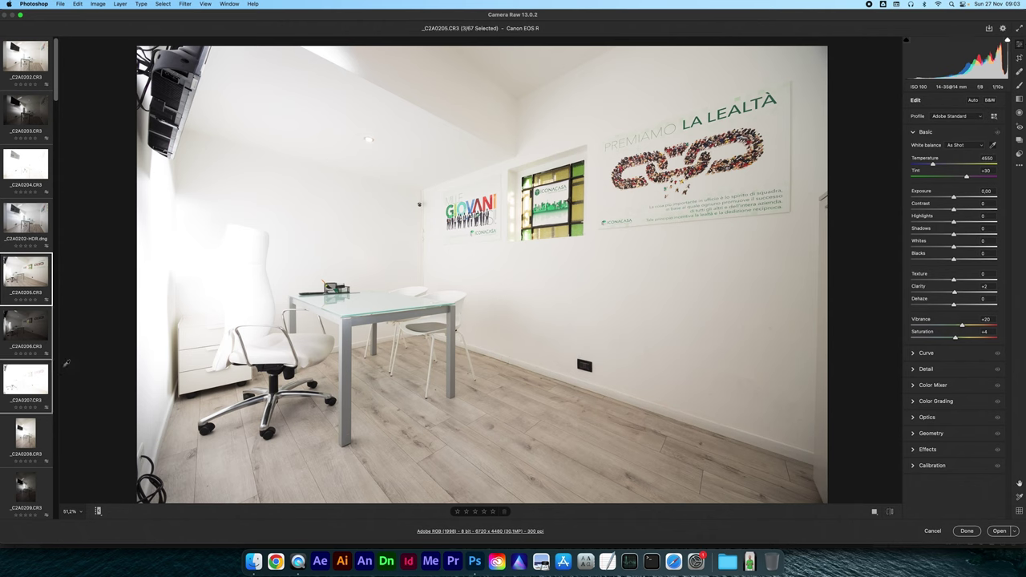
key(alt+m)
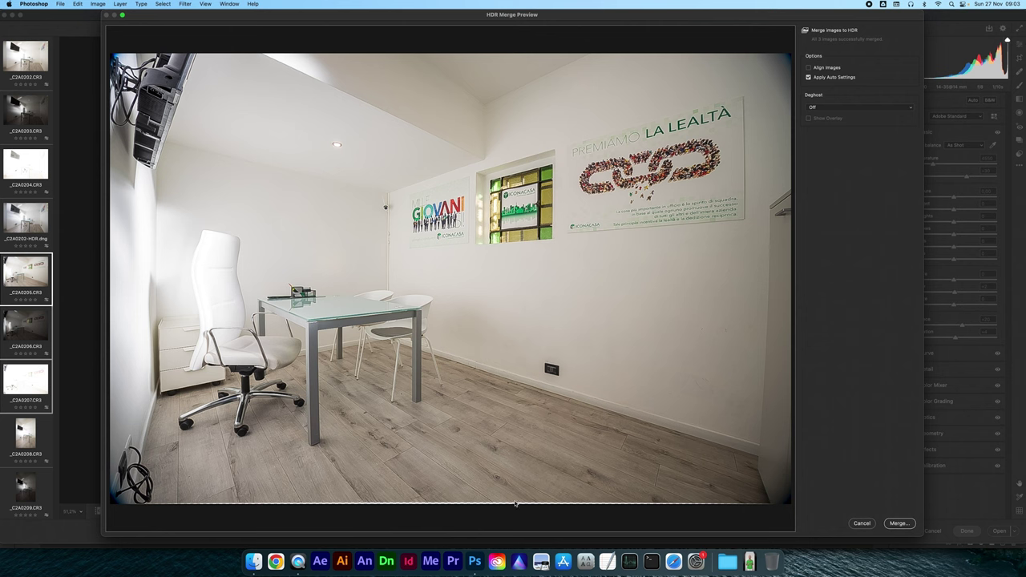
Save the merged brackets as _C2A0205-HDR.dng, zero its Offset Y, then reselect _C2A0205.CR3
click(899, 523)
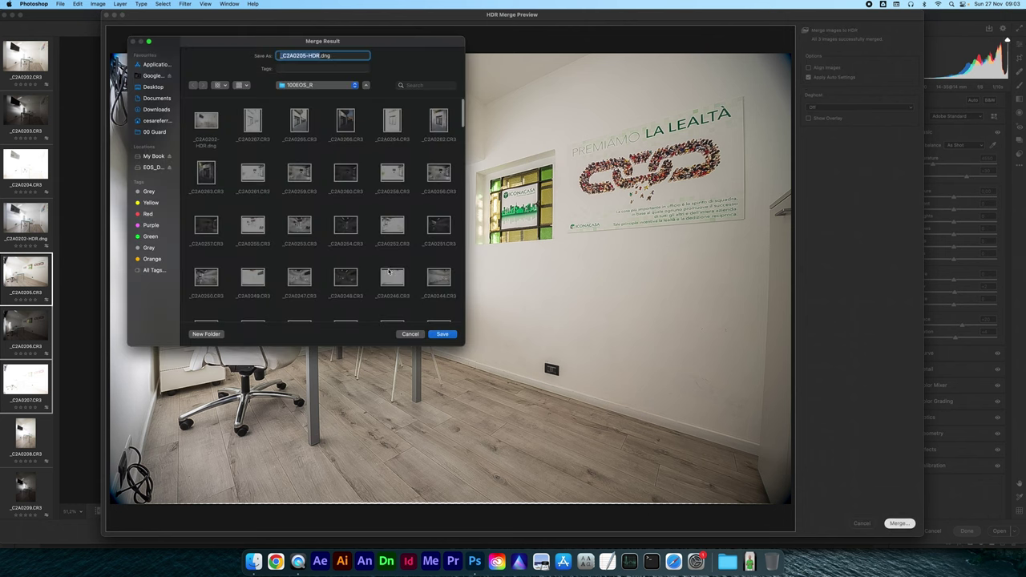
click(443, 334)
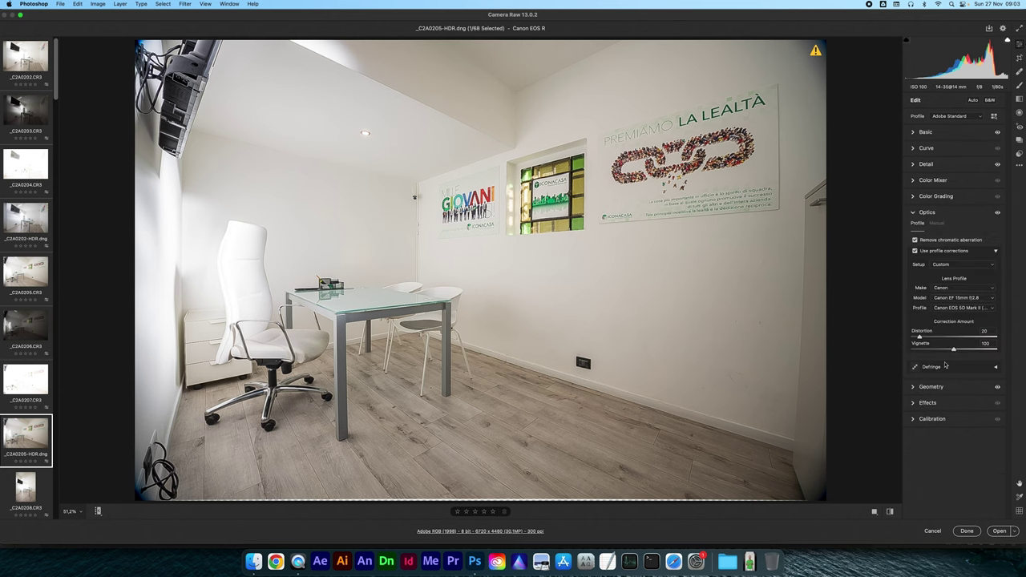
click(938, 386)
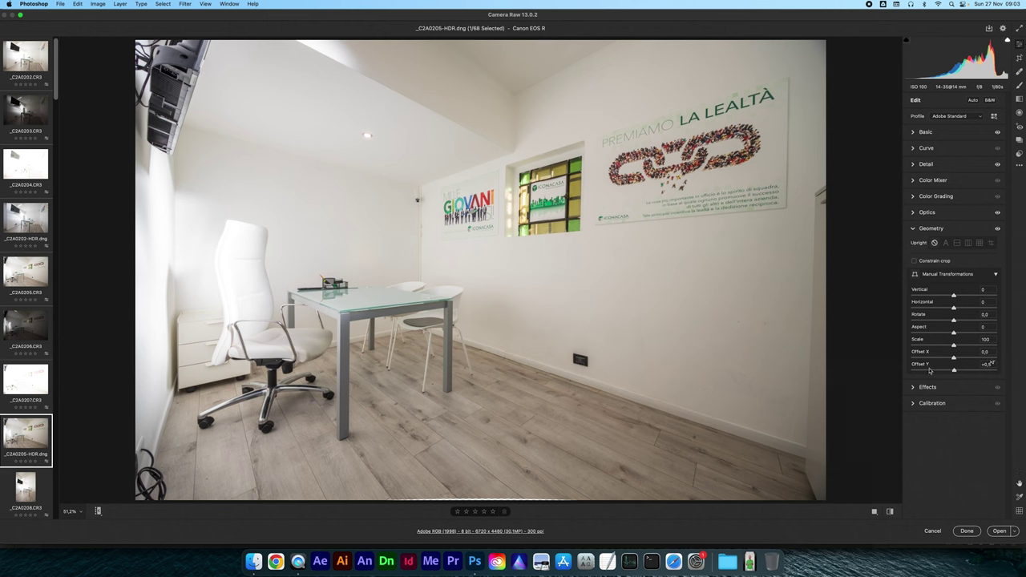
click(987, 364)
text(0)
key(Return)
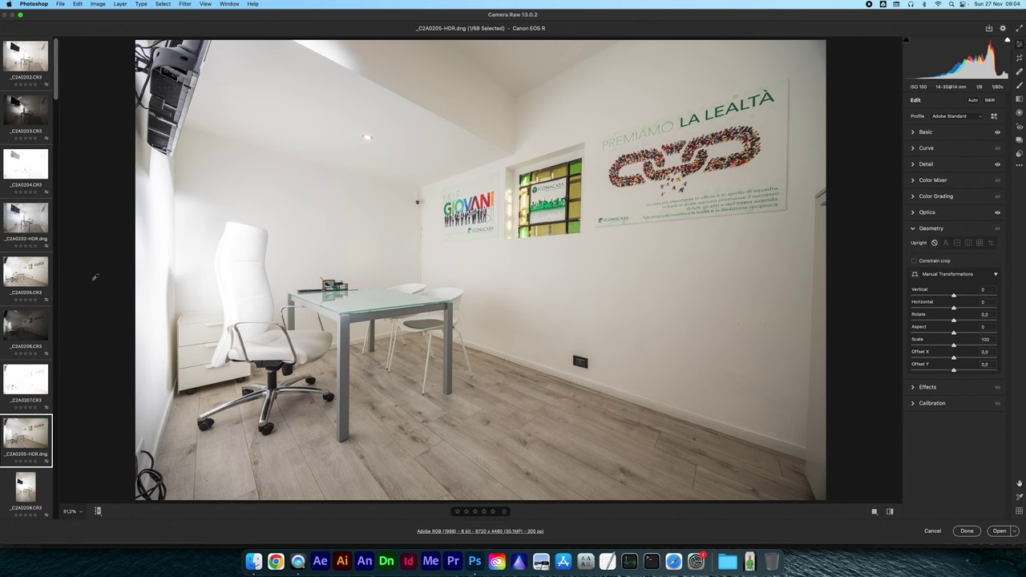
click(28, 279)
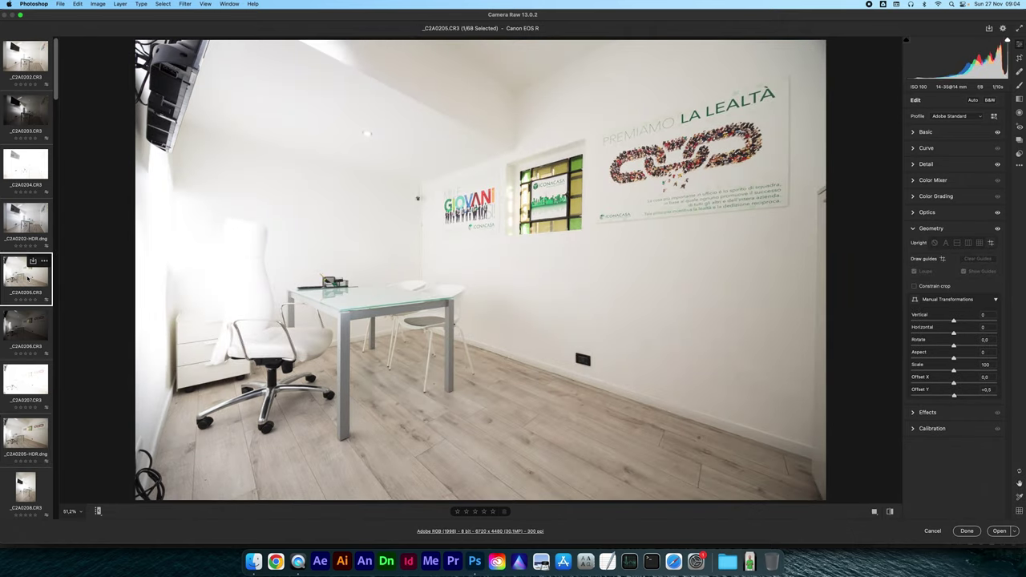
Select all 64 raw files in the filmstrip and set their Offset Y to 0
scroll(34, 382, down, 3)
scroll(33, 382, down, 5)
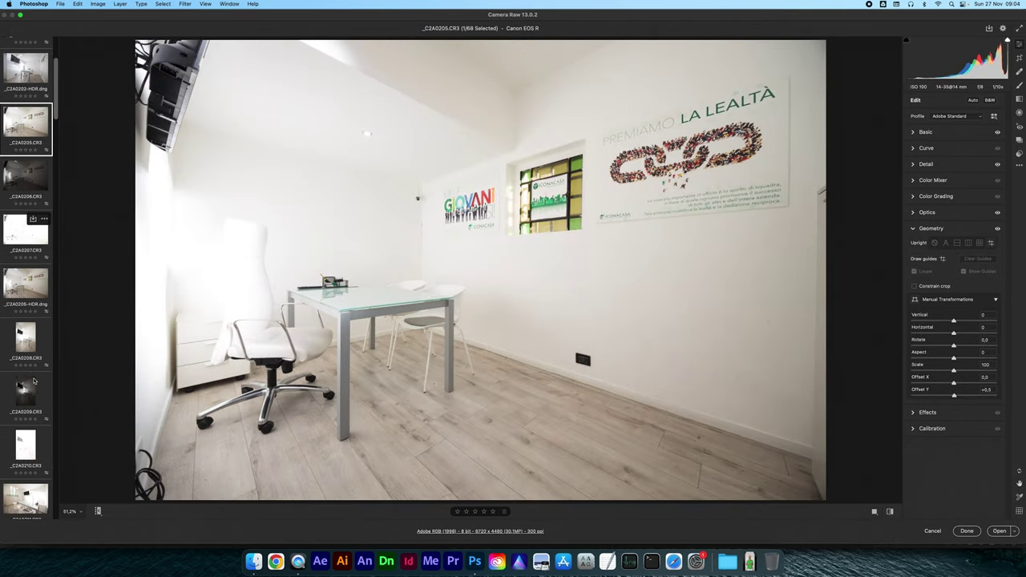
scroll(34, 382, down, 5)
scroll(34, 382, down, 5)
scroll(34, 382, down, 5)
scroll(34, 382, down, 10)
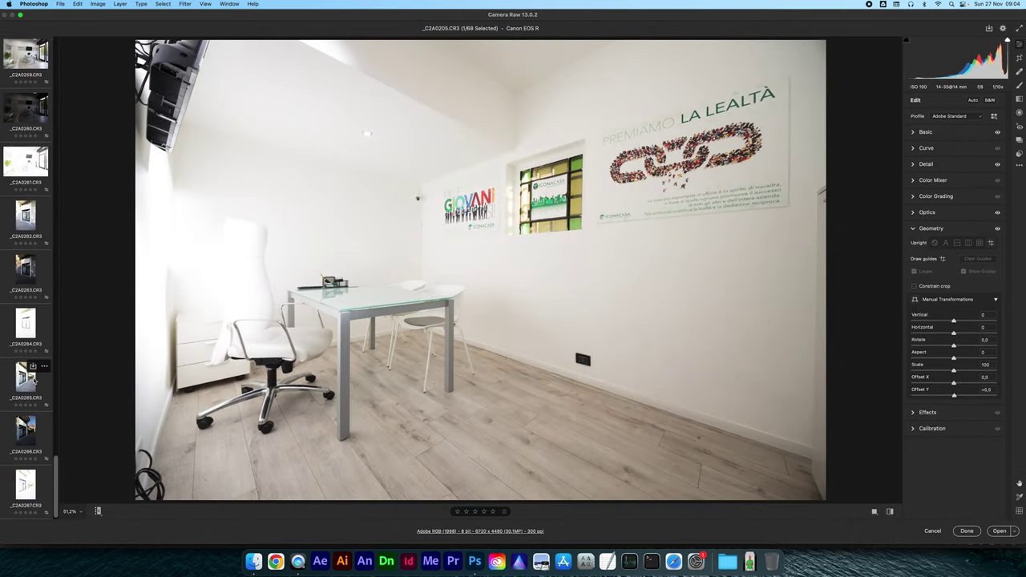
shift+click(34, 382)
click(995, 390)
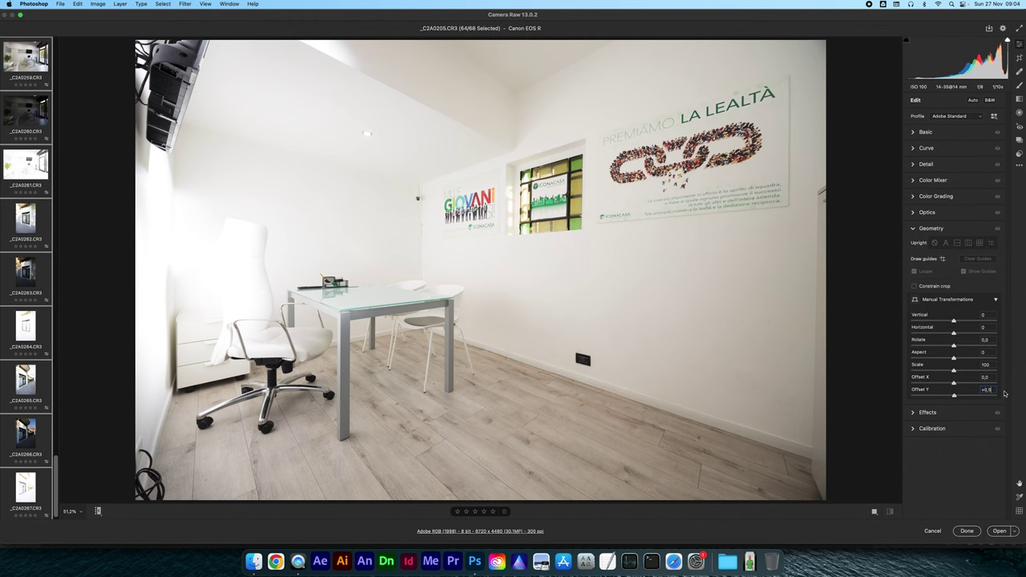
text(0)
key(Return)
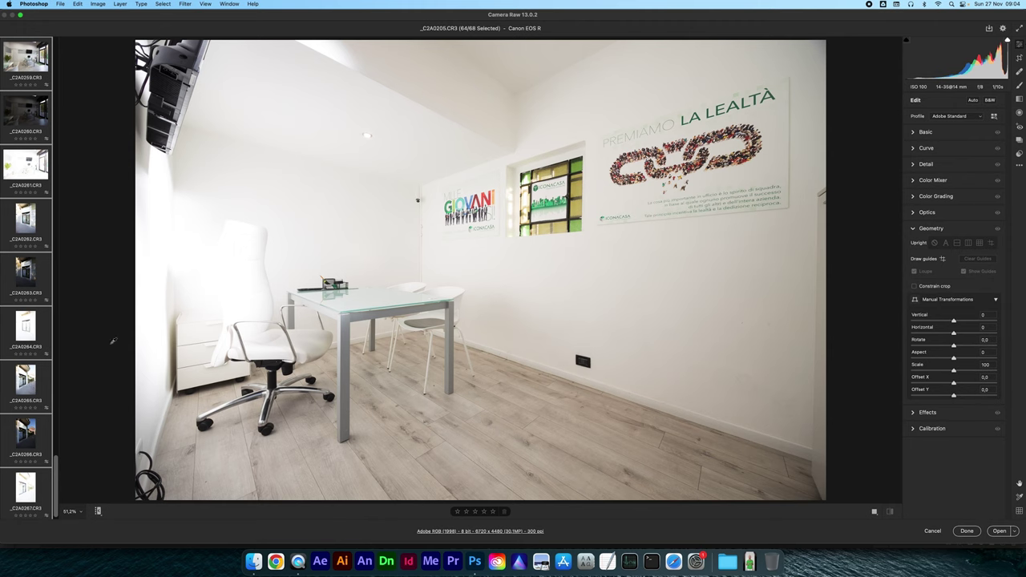
Scroll back up the filmstrip and reselect _C2A0205.CR3 on its own
scroll(63, 324, up, 2)
scroll(62, 313, up, 10)
scroll(60, 240, up, 10)
scroll(56, 177, up, 10)
scroll(51, 110, up, 10)
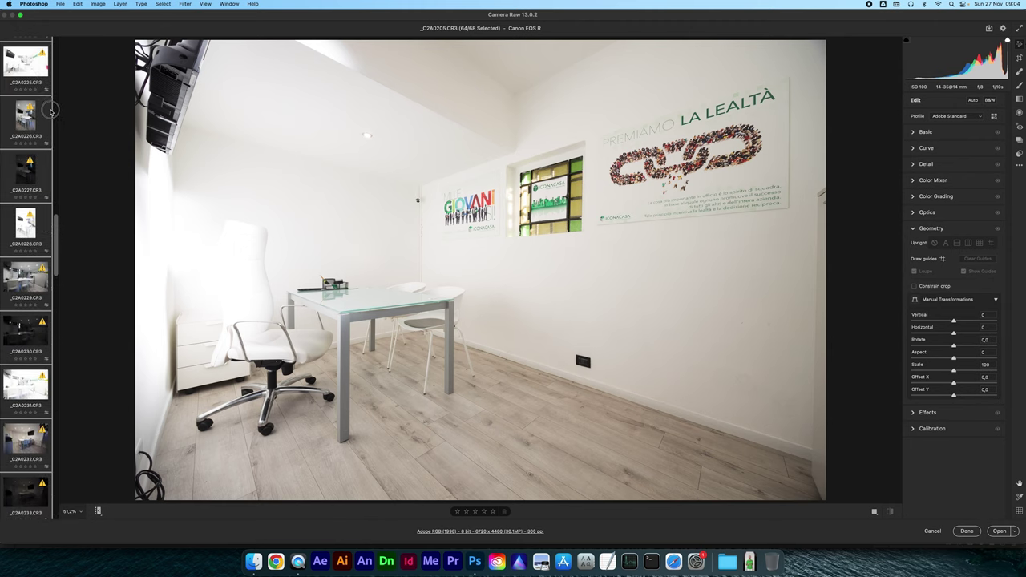
scroll(55, 42, up, 1)
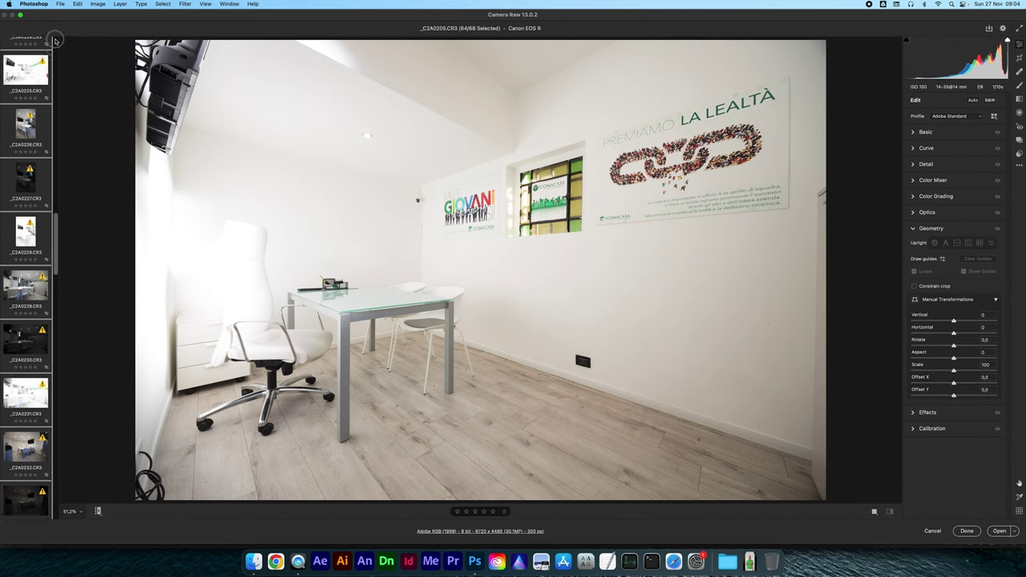
scroll(55, 40, up, 10)
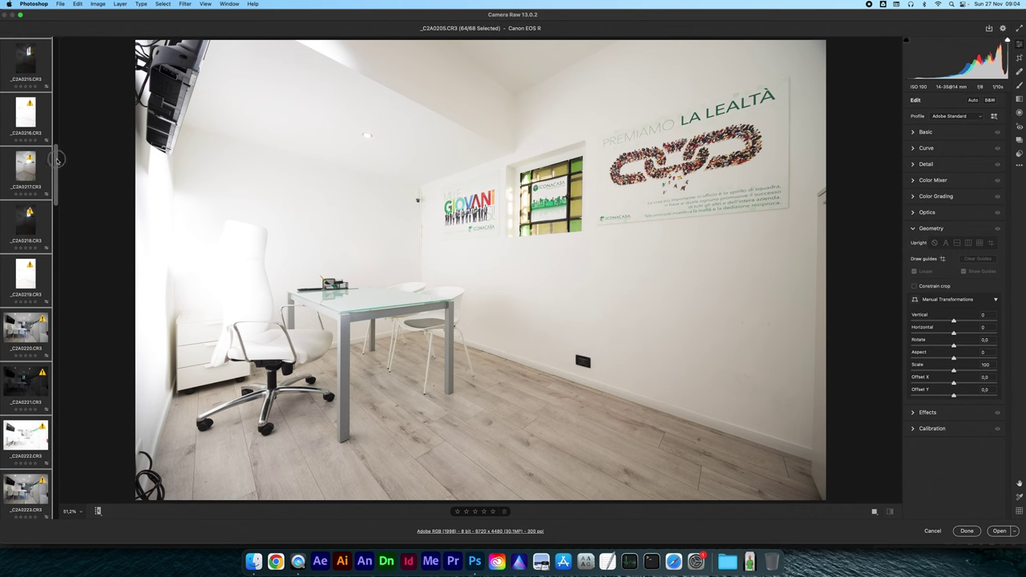
scroll(56, 132, up, 5)
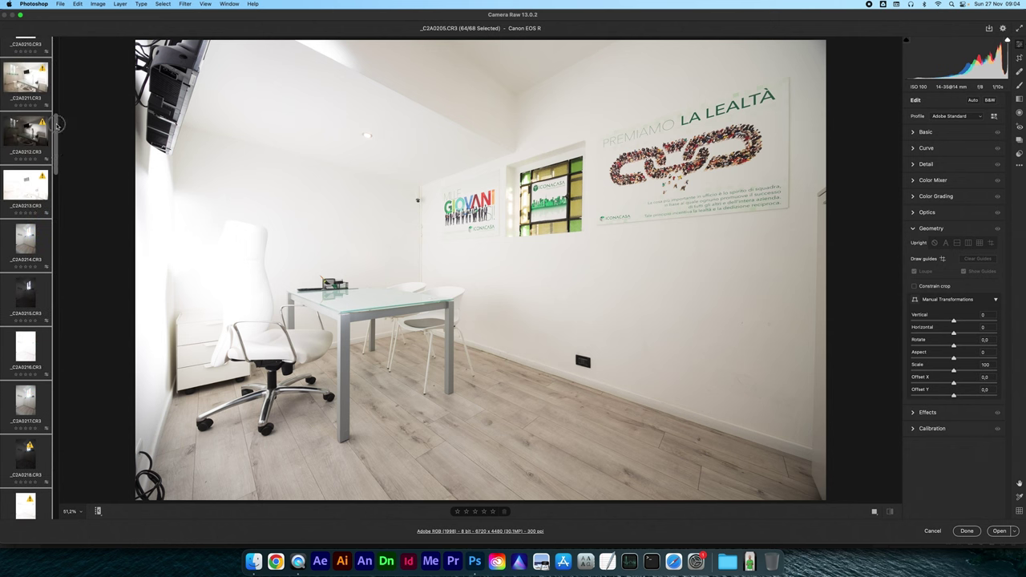
drag(57, 132, 56, 56)
click(15, 276)
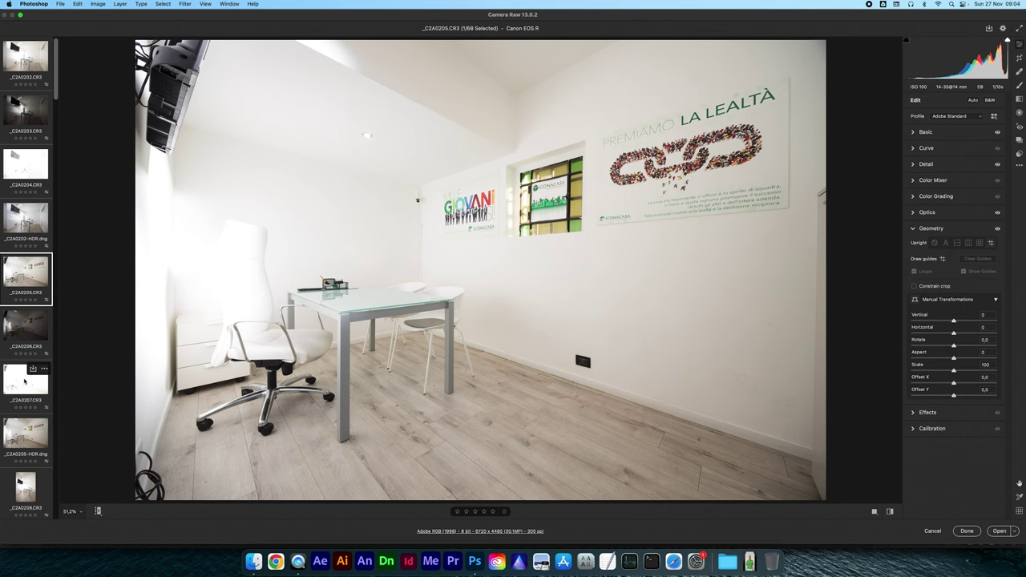
Select _C2A0202-HDR.dng and _C2A0205-HDR.dng together and open Synchronize with Option+S
click(25, 433)
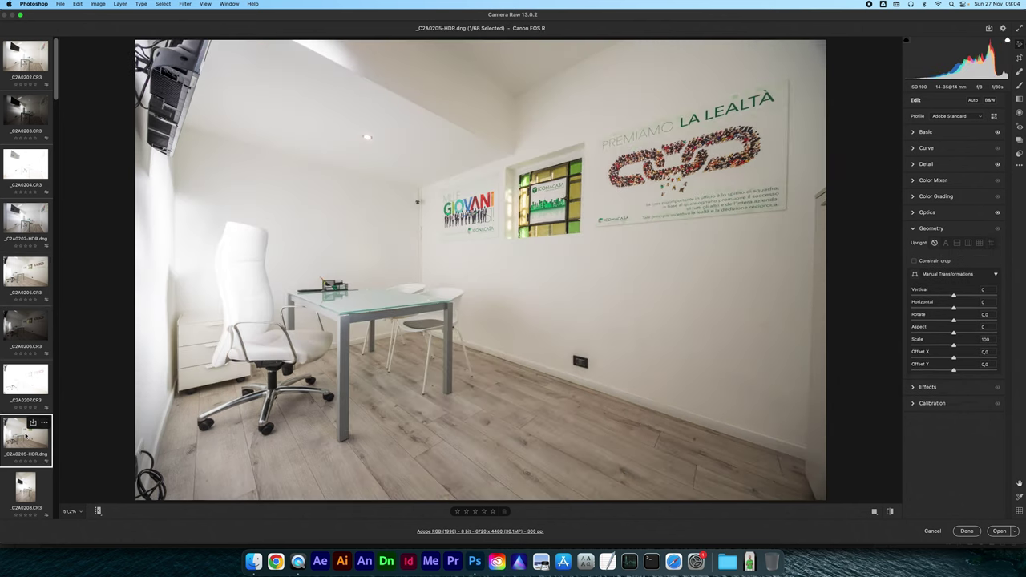
scroll(26, 422, down, 1)
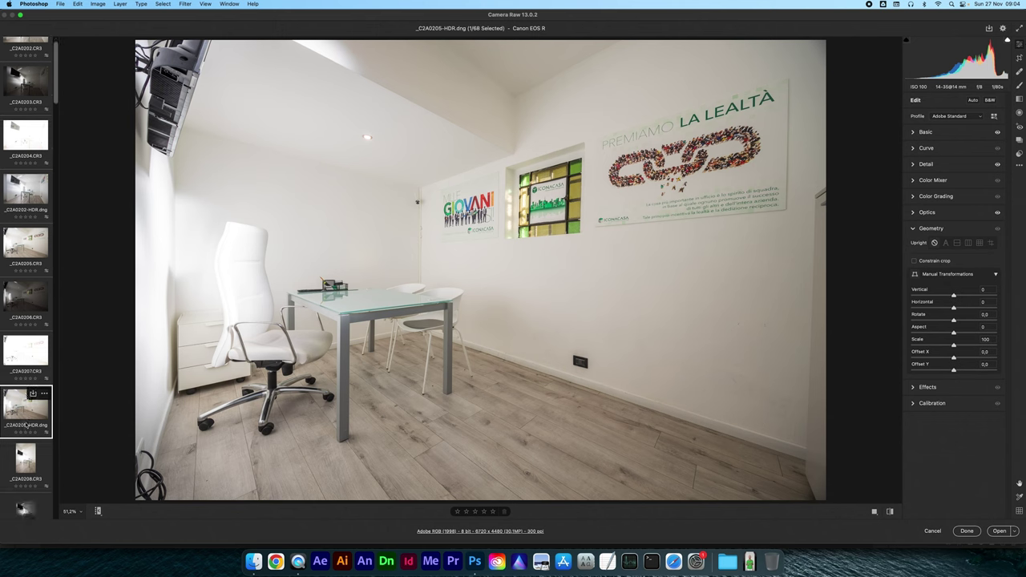
scroll(26, 425, down, 1)
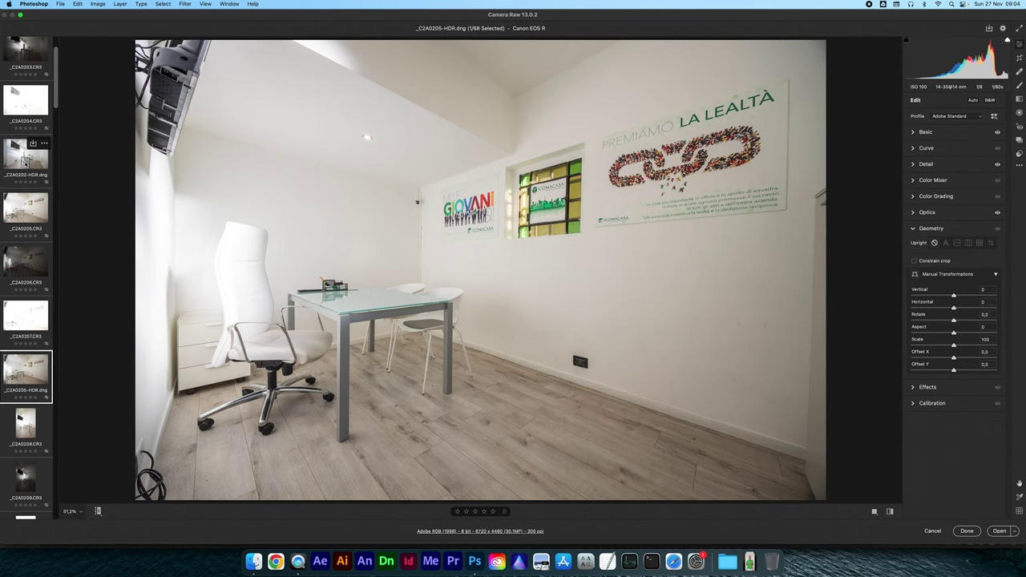
click(31, 165)
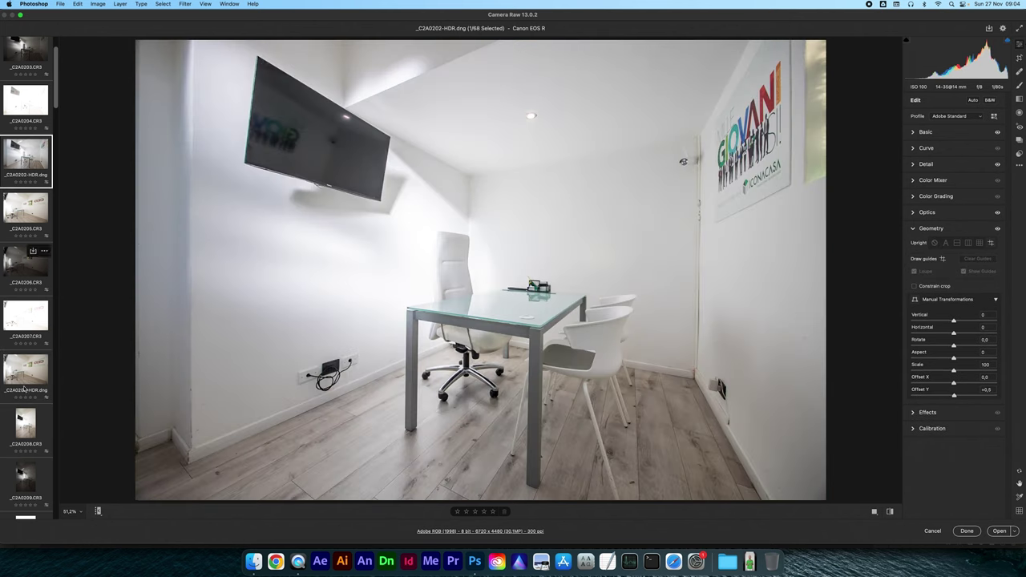
super+click(23, 381)
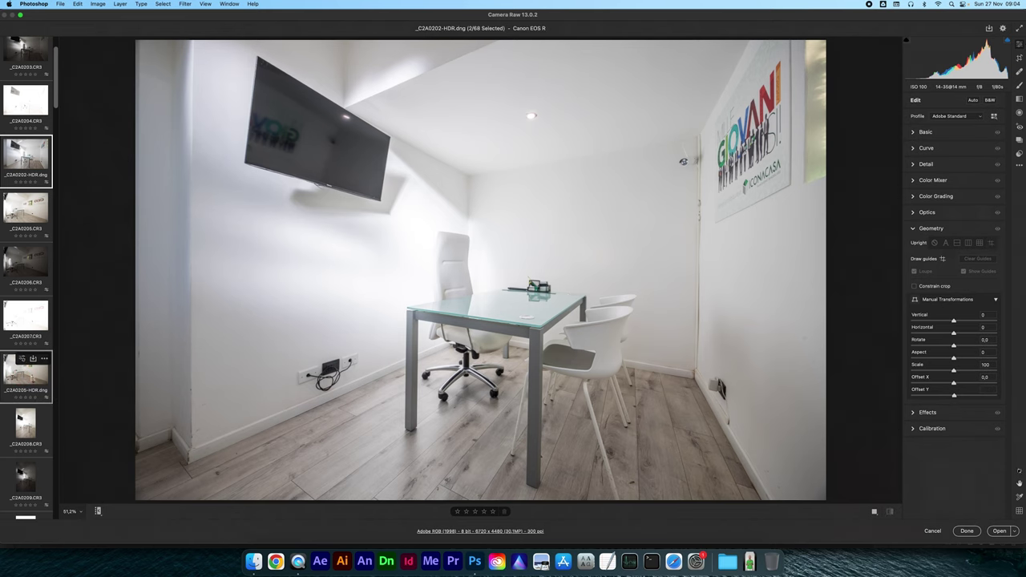
key(alt)
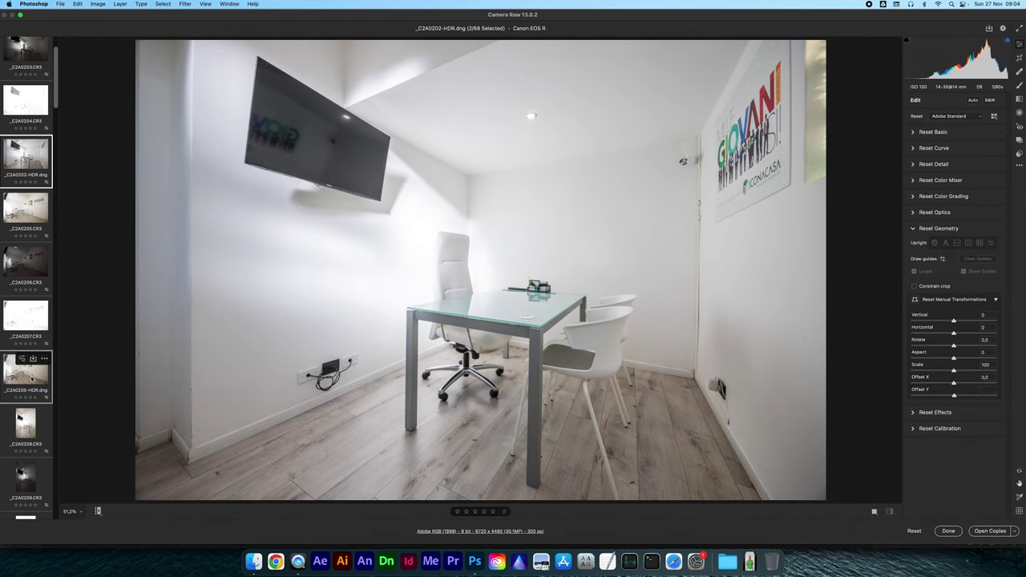
key(alt+s)
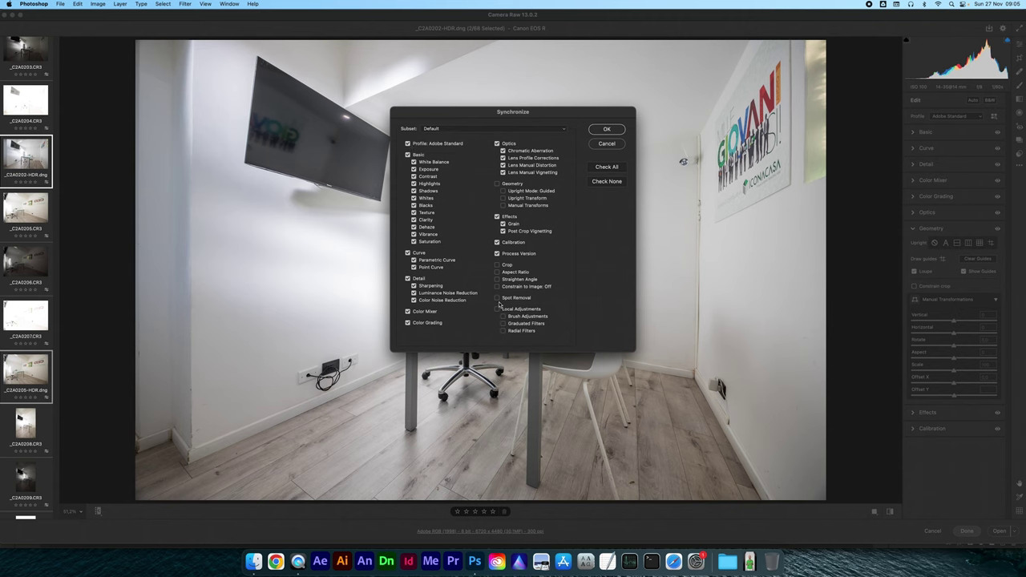
Close the Synchronize dialog and reselect _C2A0205-HDR.dng alone
click(604, 132)
click(26, 380)
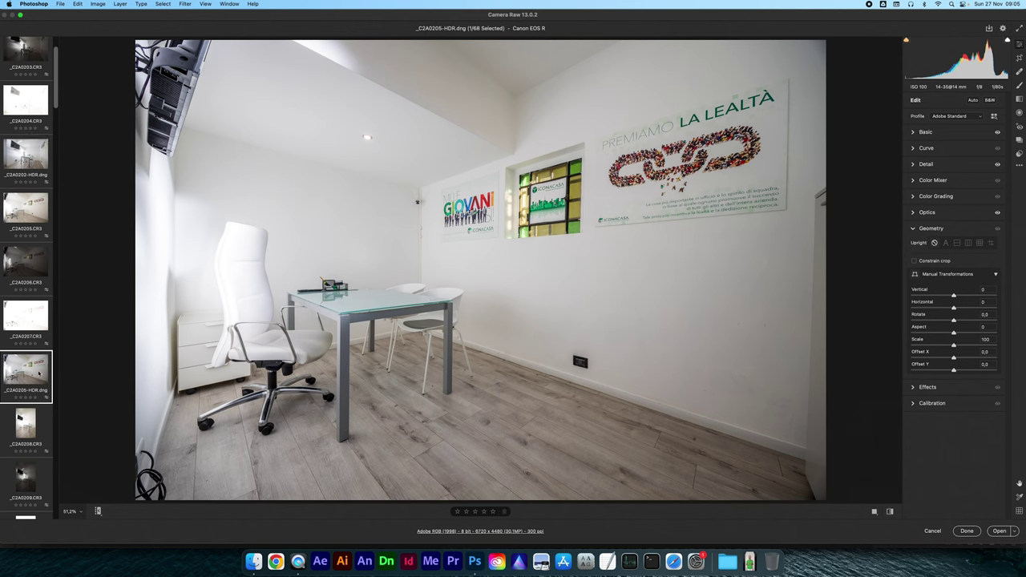
Turn on Guided Upright in the Geometry panel
click(928, 213)
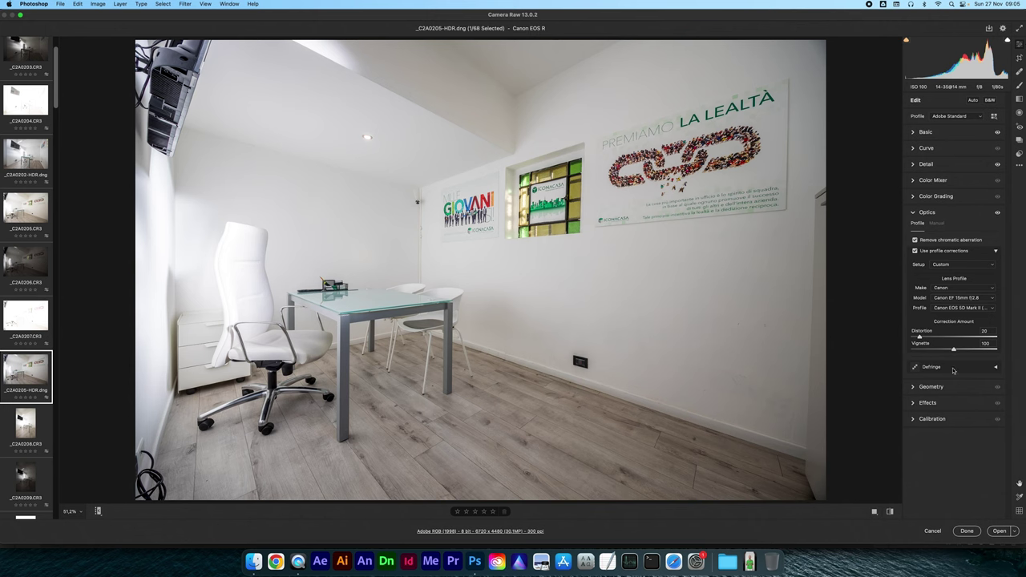
click(933, 388)
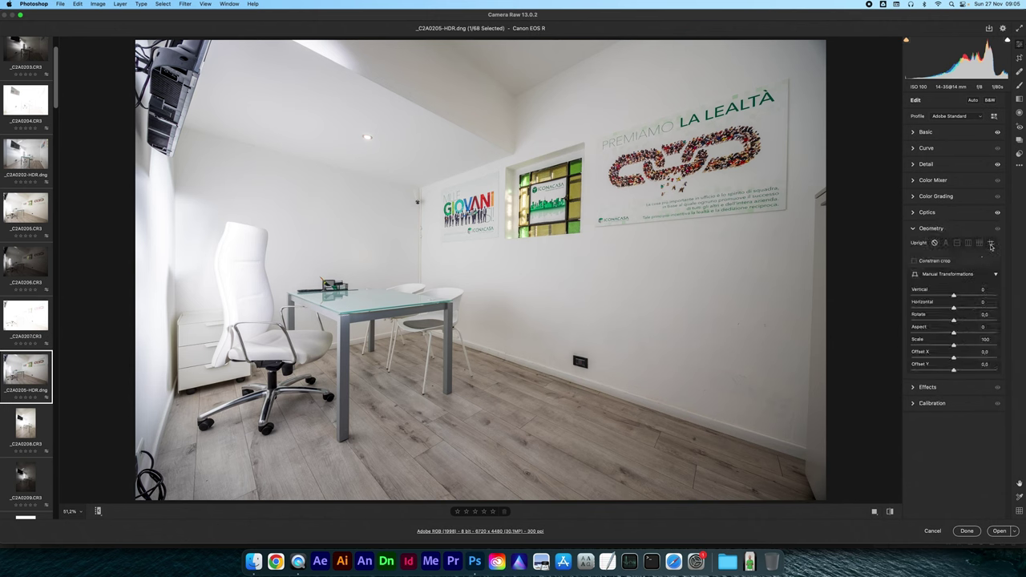
click(991, 243)
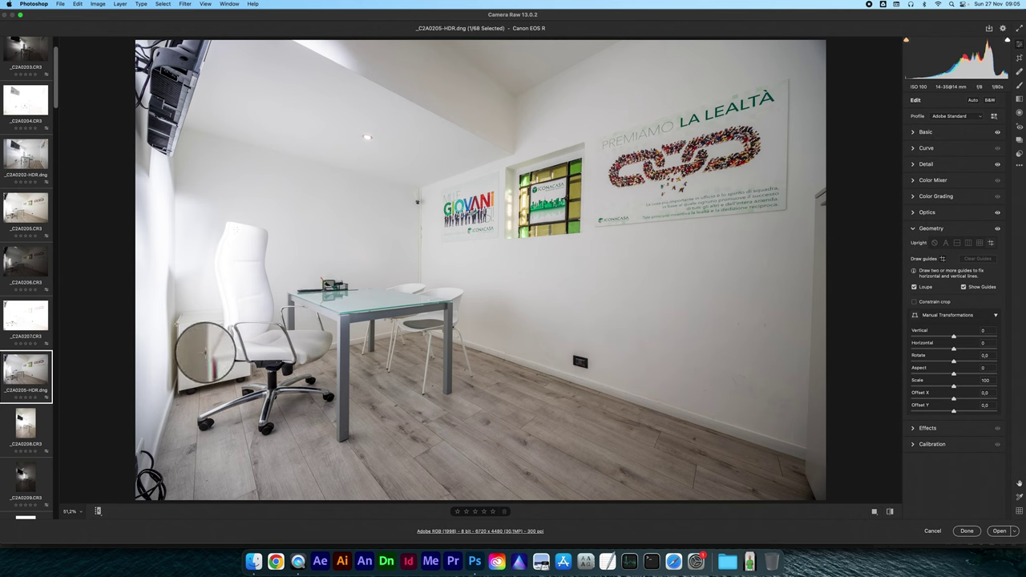
Draw guides along the left and right wall edges, then undo the Offset Y change
drag(177, 319, 177, 391)
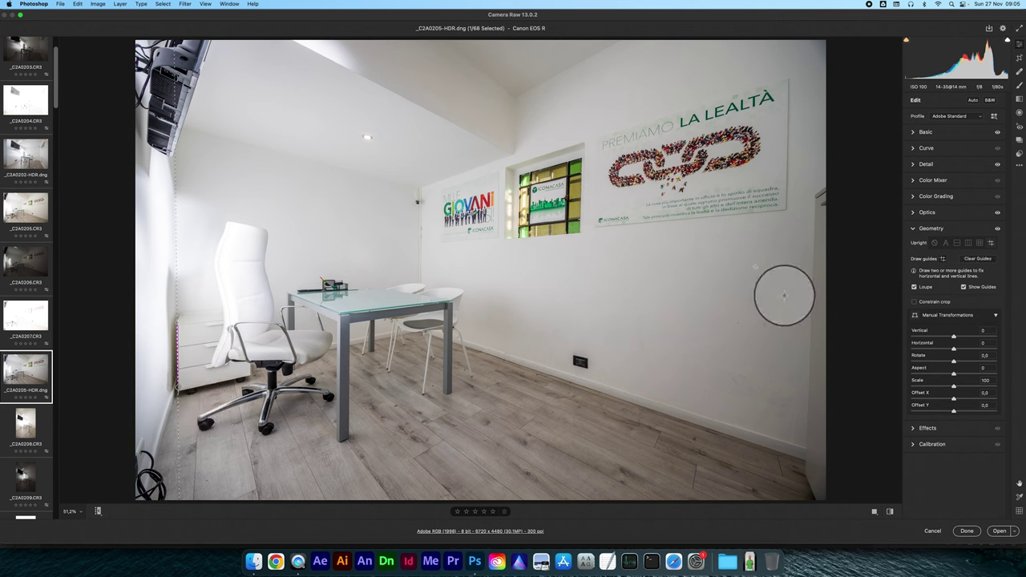
drag(814, 208, 807, 428)
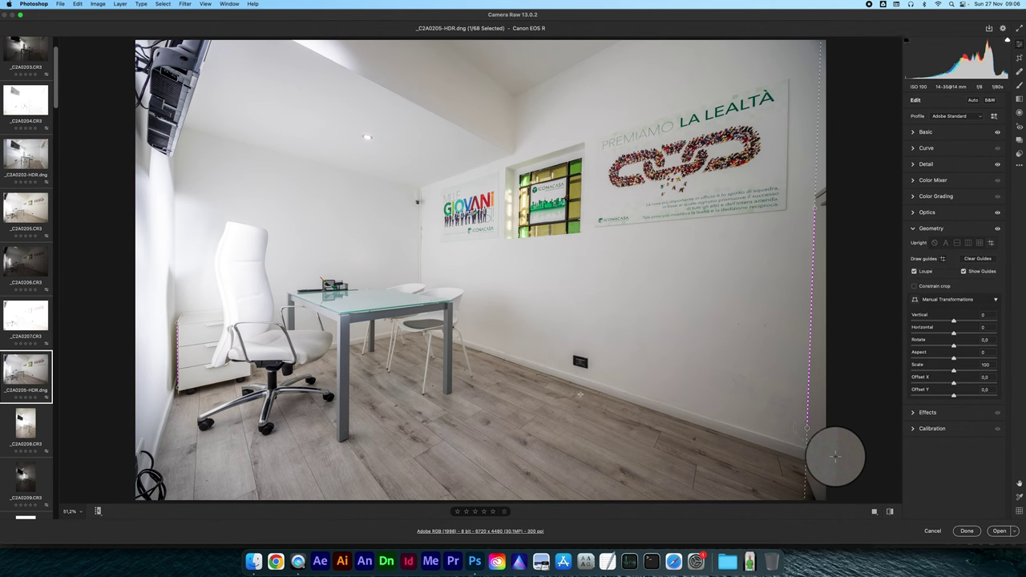
drag(807, 428, 807, 429)
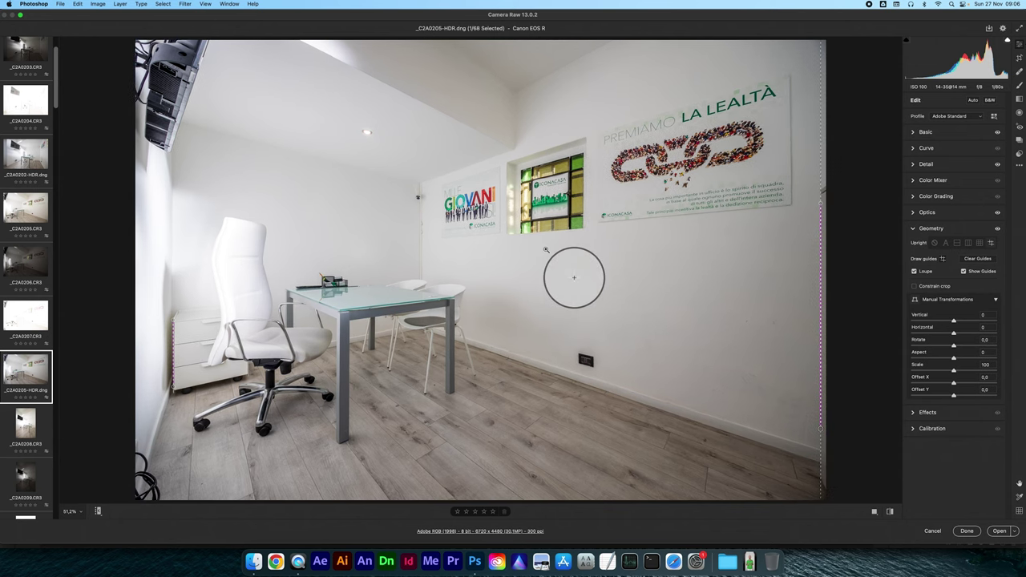
key(shift+t)
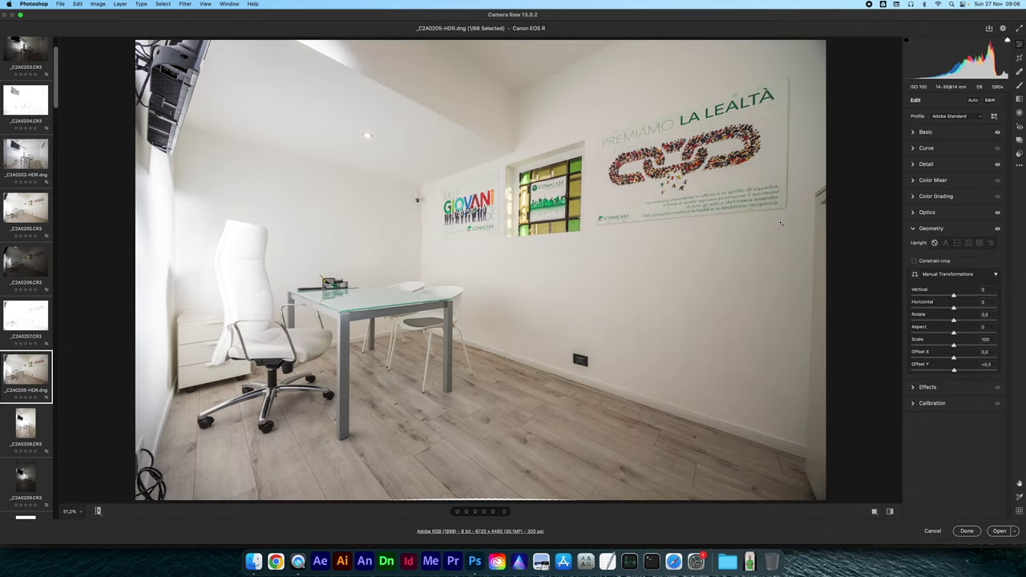
key(ctrl+z)
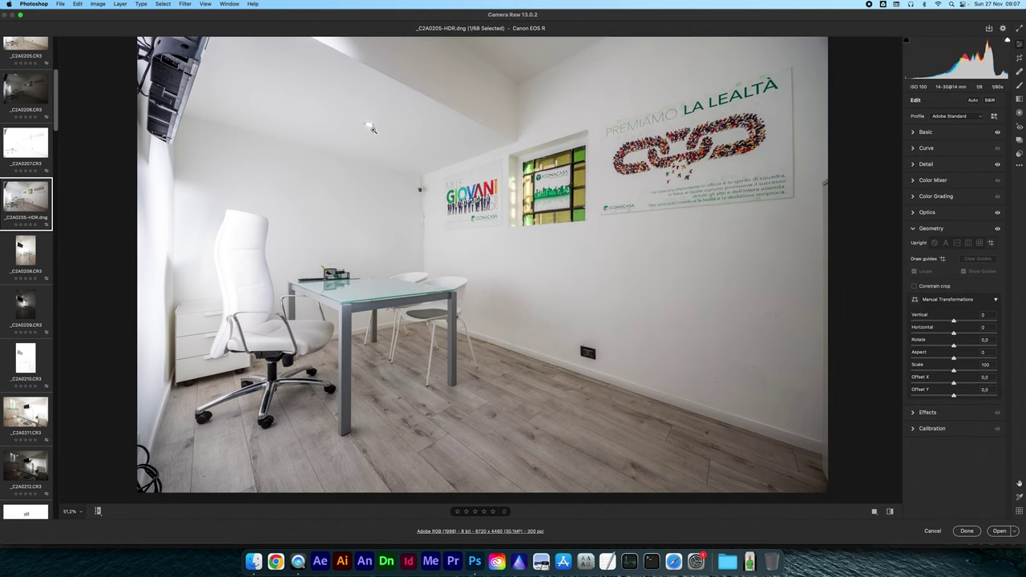
Select brackets _C2A0208 through _C2A0210 and open HDR Merge Preview with Alt+M
mouse_move(26, 425)
click(32, 263)
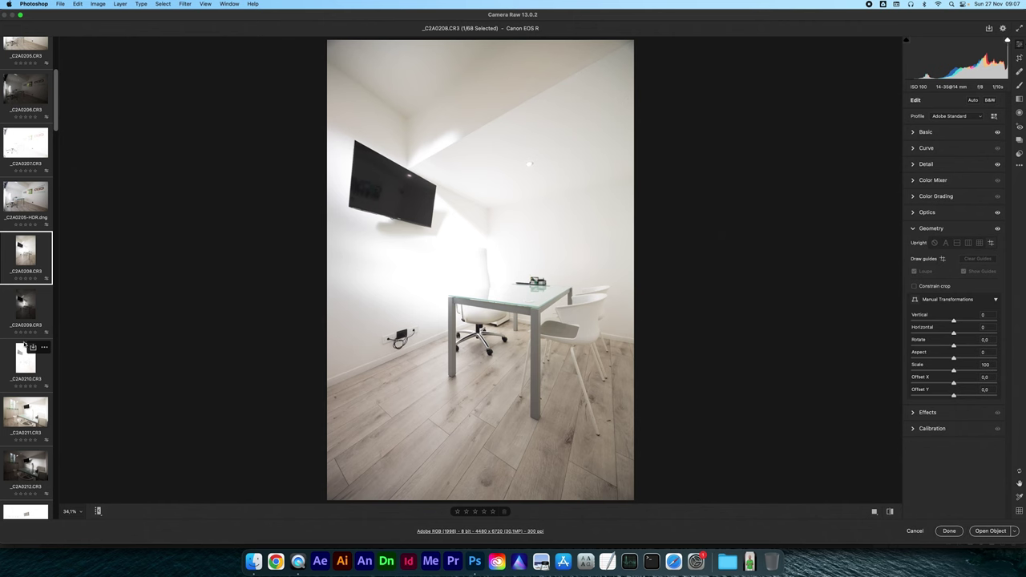
click(26, 202)
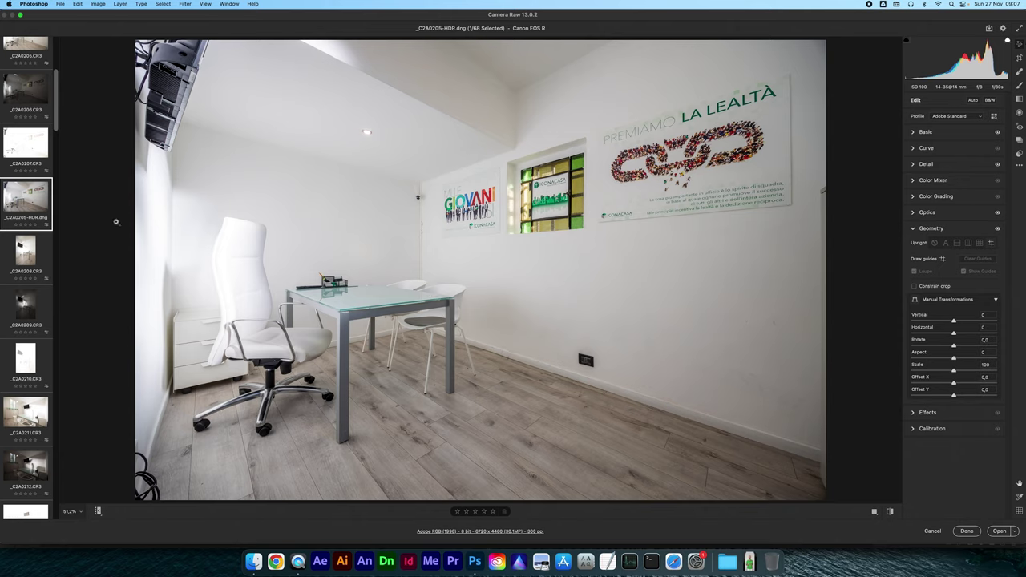
click(32, 265)
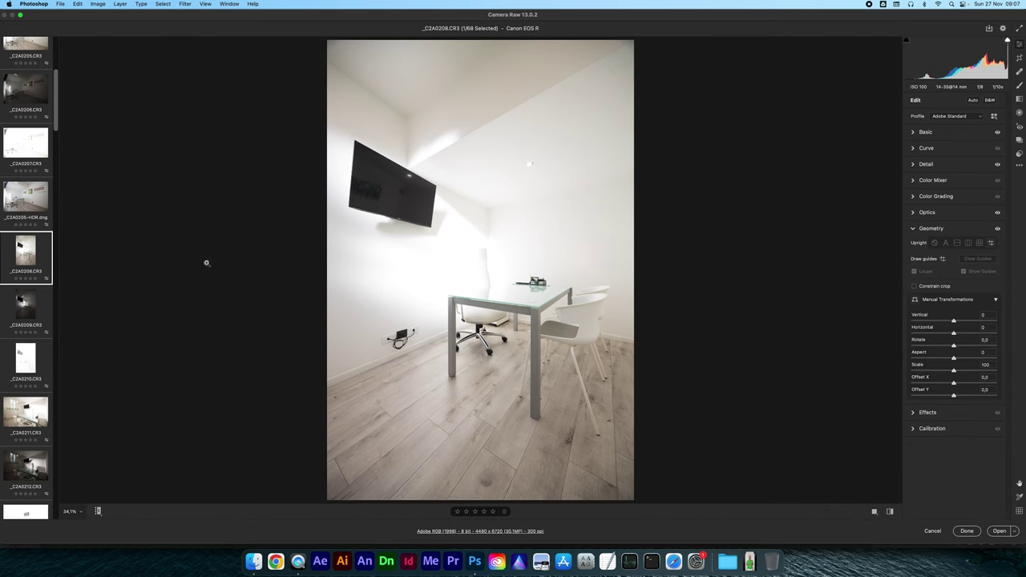
shift+click(26, 365)
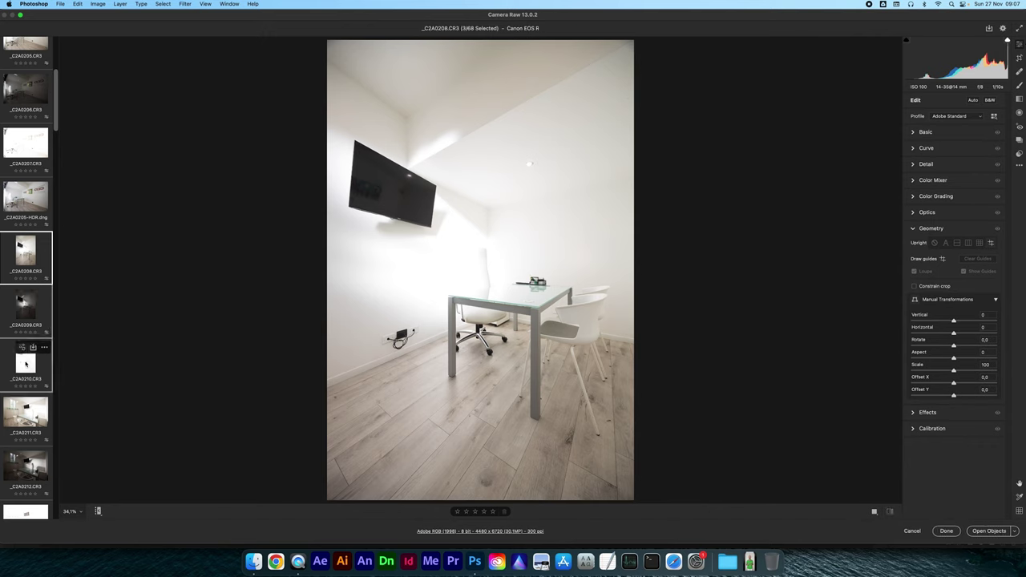
key(alt+m)
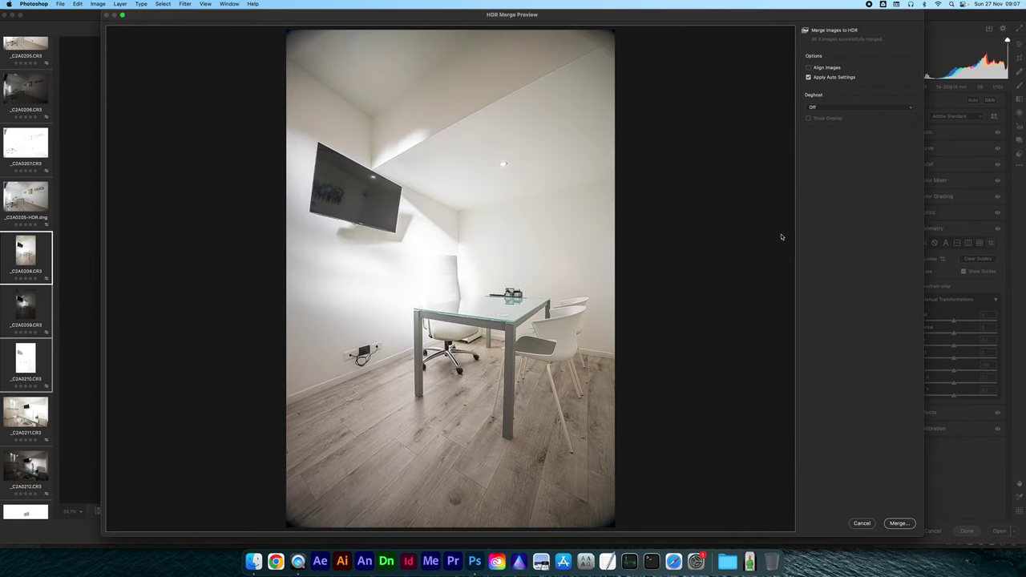
Merge and save the brackets as _C2A0208-HDR.dng, then view the edited office HDR
click(896, 522)
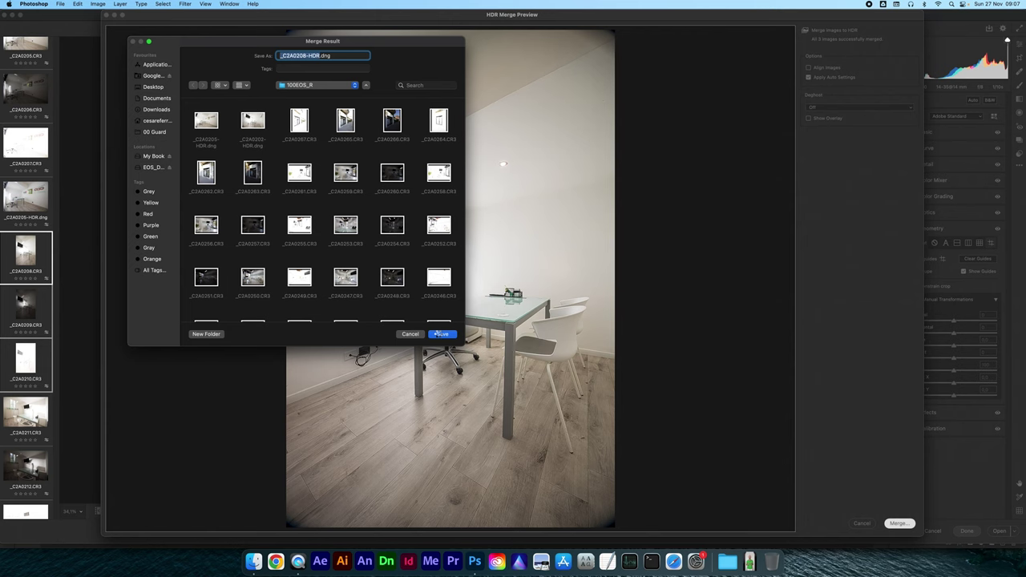
click(438, 333)
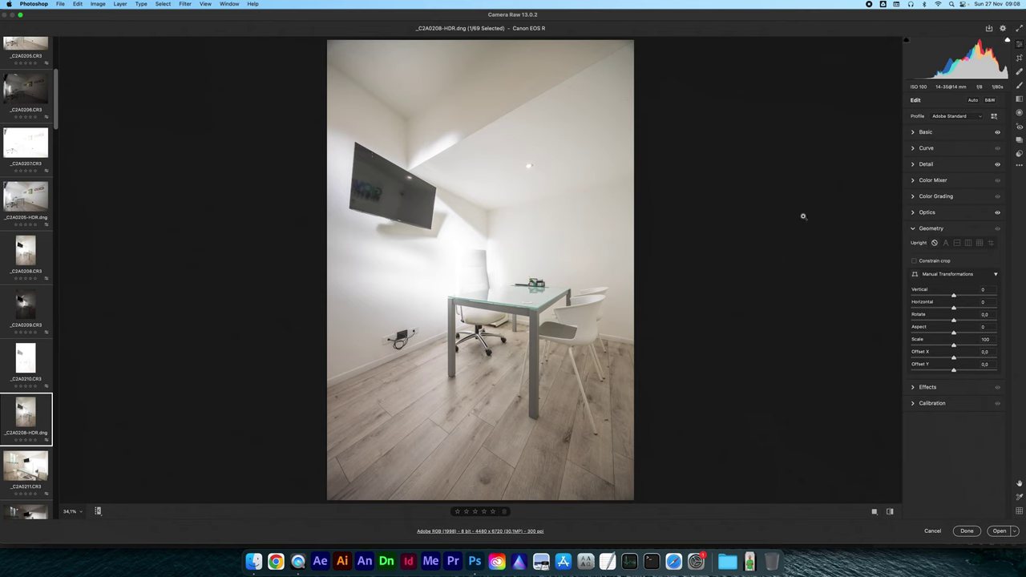
mouse_move(26, 196)
click(26, 206)
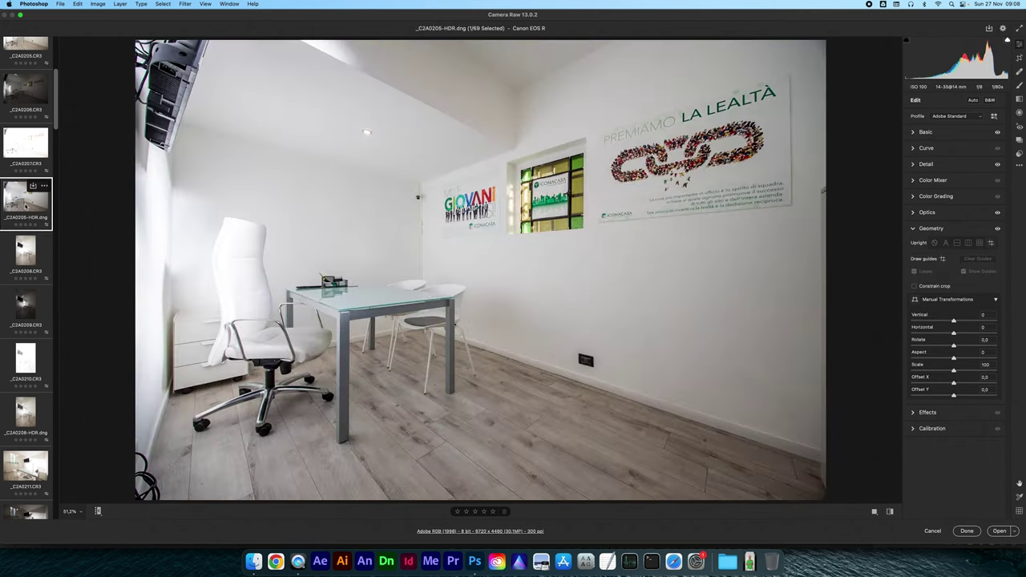
Select _C2A0208-HDR.dng alongside the office HDR and bring up settings synchronization
super+click(52, 417)
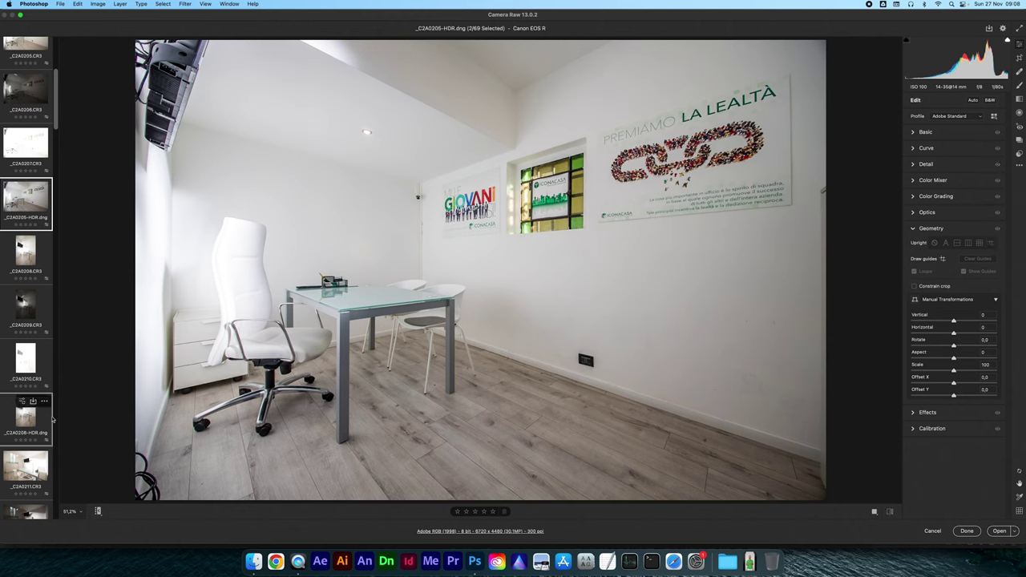
key(alt+s)
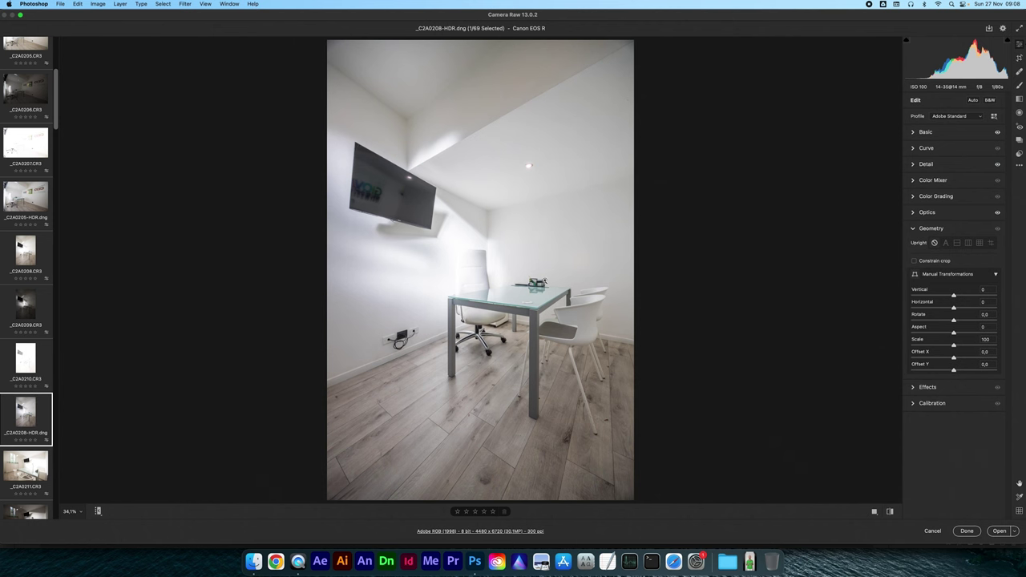
click(929, 132)
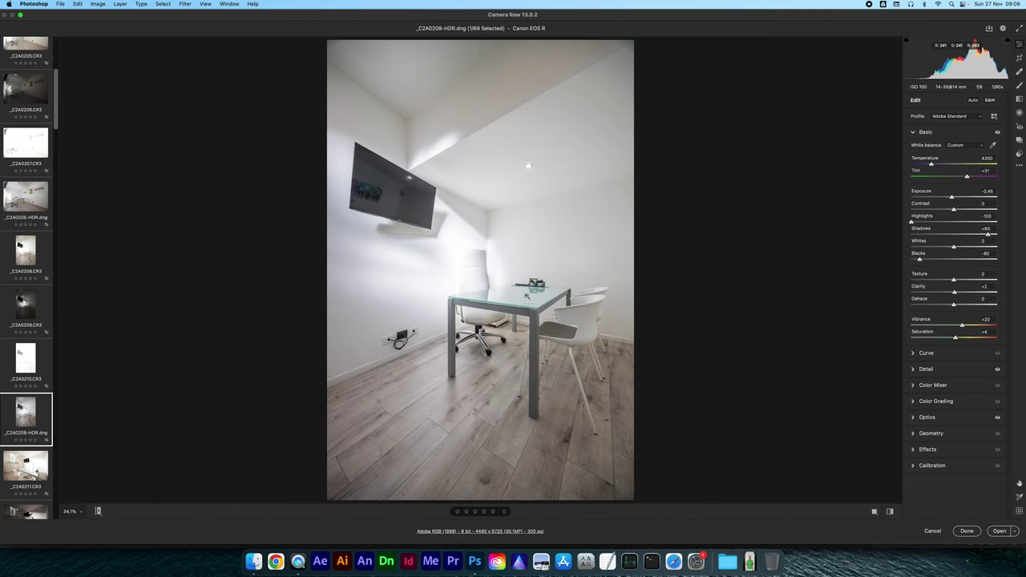
Paint a negative-exposure adjustment brush over the bright white chair
click(1019, 90)
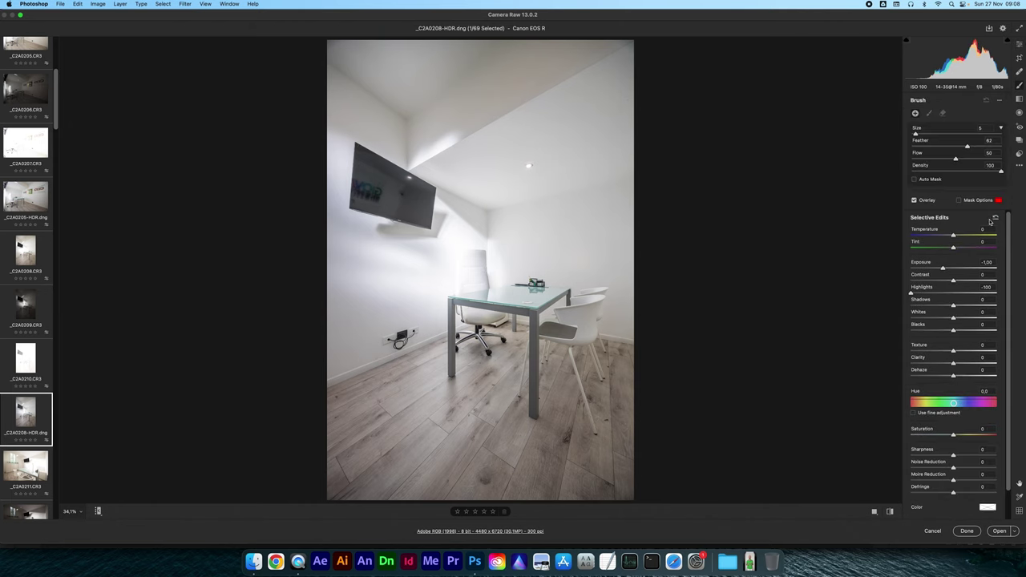
drag(944, 269, 949, 271)
key(bracketright)
drag(454, 282, 477, 255)
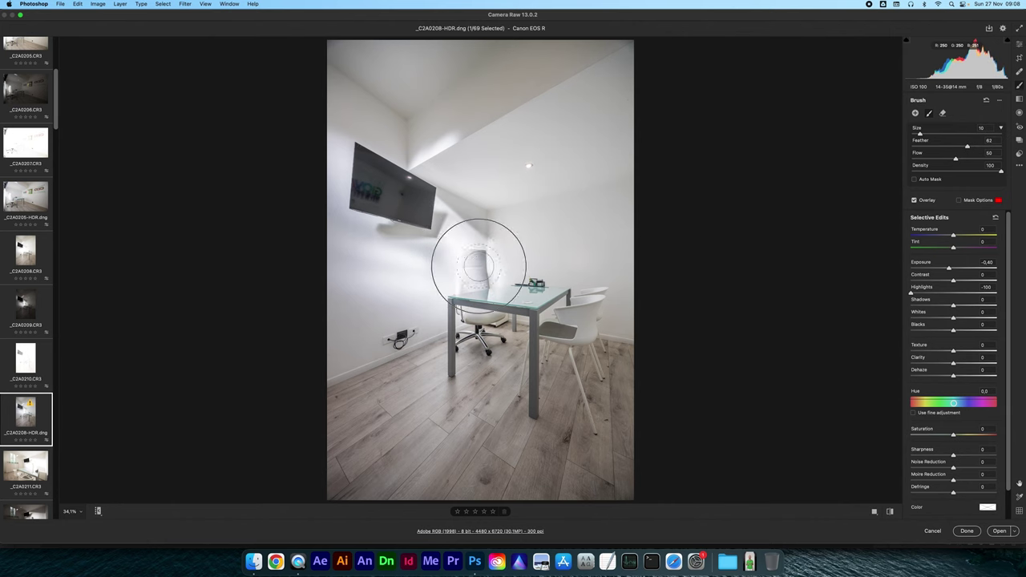
drag(477, 254, 458, 270)
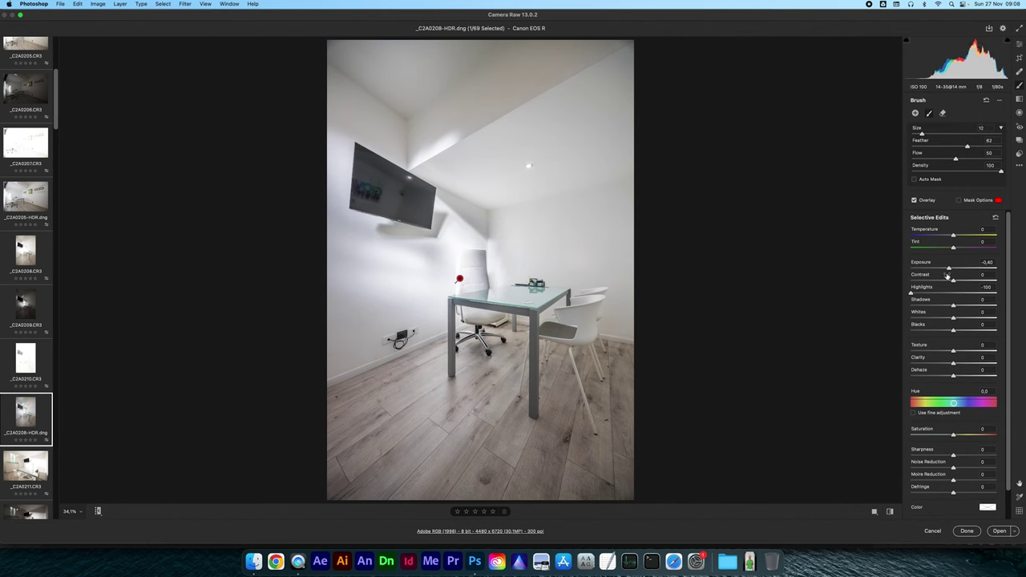
drag(949, 269, 944, 269)
key(alt)
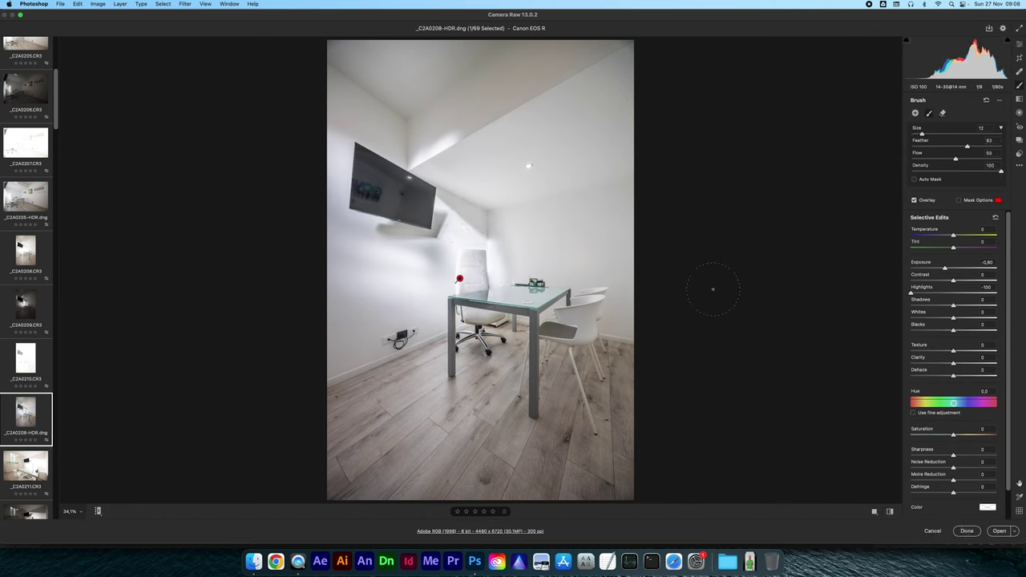
click(1019, 44)
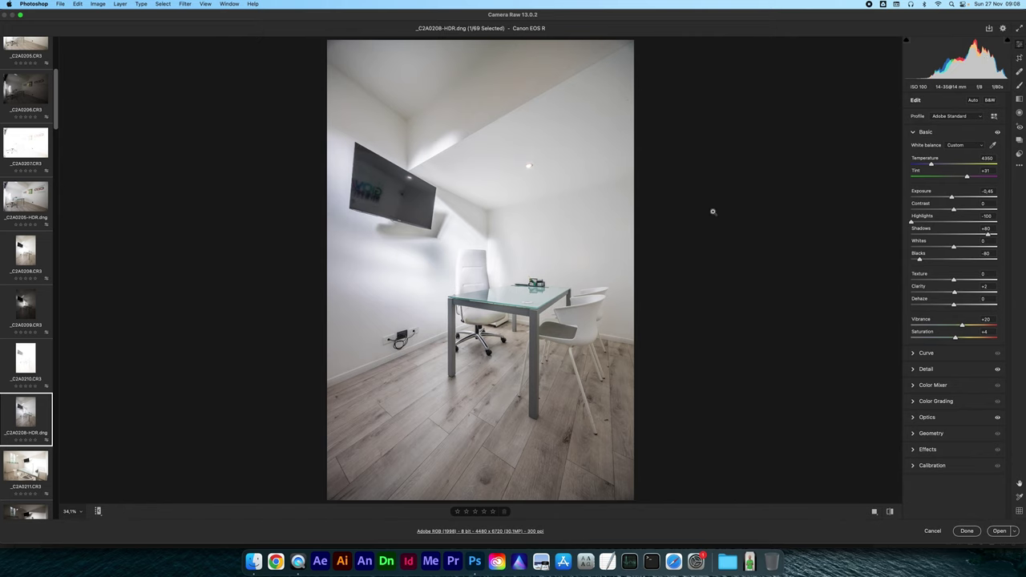
Paste the matching tone settings and turn on Guided Upright in Geometry
key(super+v)
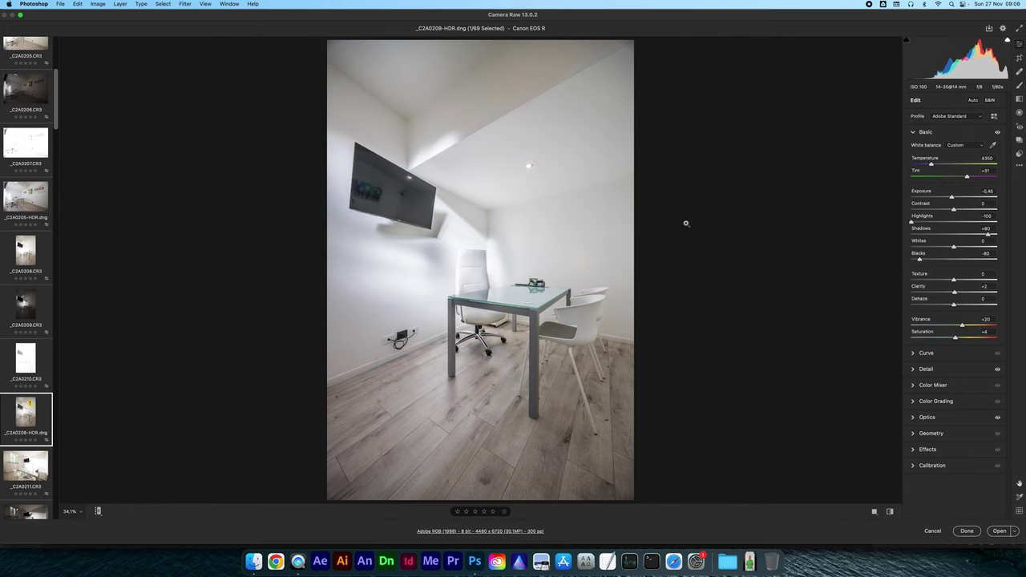
click(932, 433)
click(992, 242)
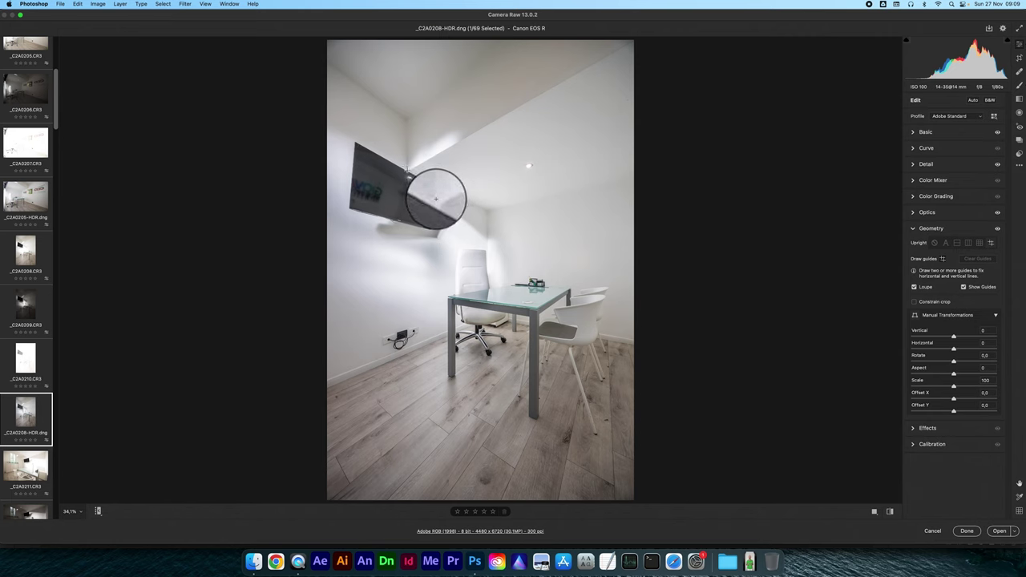
Draw vertical guides on the wall corner and table leg and apply the correction
drag(408, 172, 405, 122)
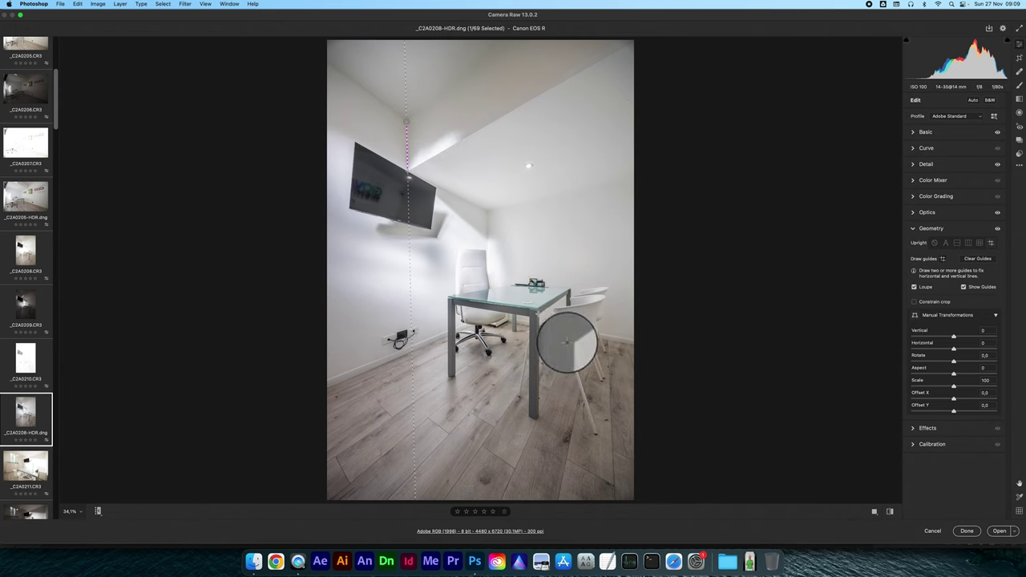
mouse_move(539, 317)
mouse_down()
mouse_move(542, 413)
mouse_move(566, 437)
mouse_up()
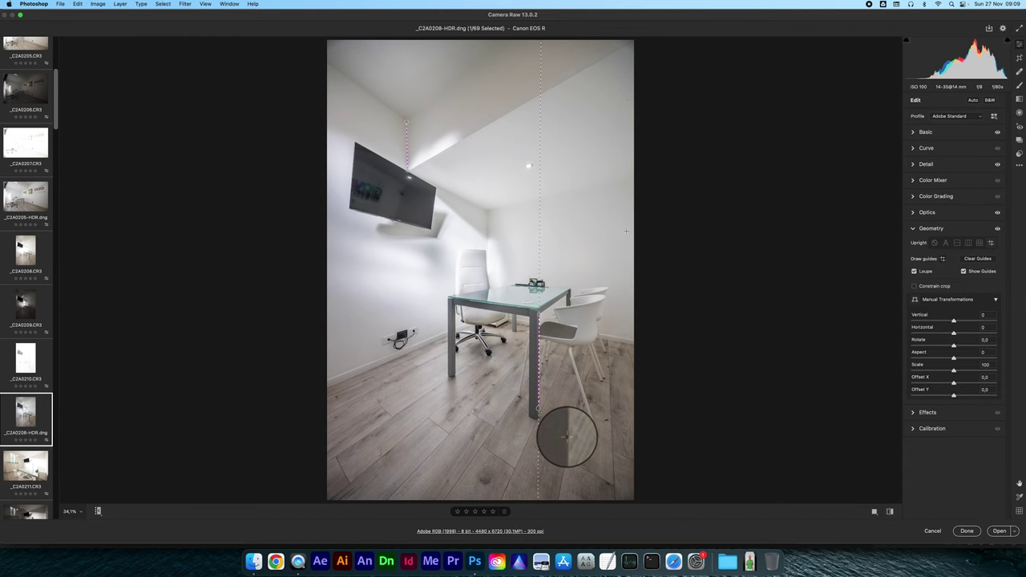
key(z)
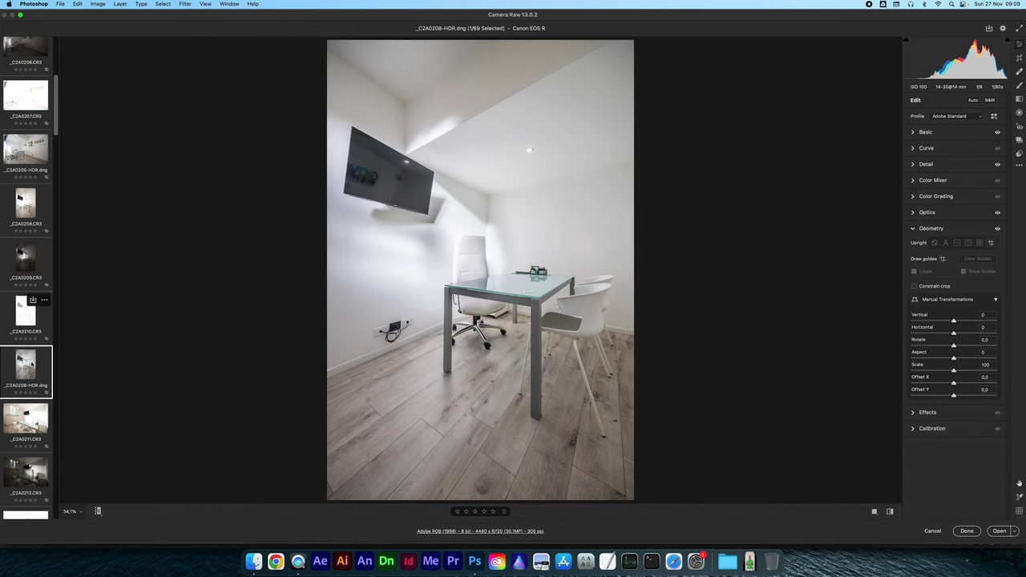
scroll(28, 361, down, 5)
mouse_move(26, 417)
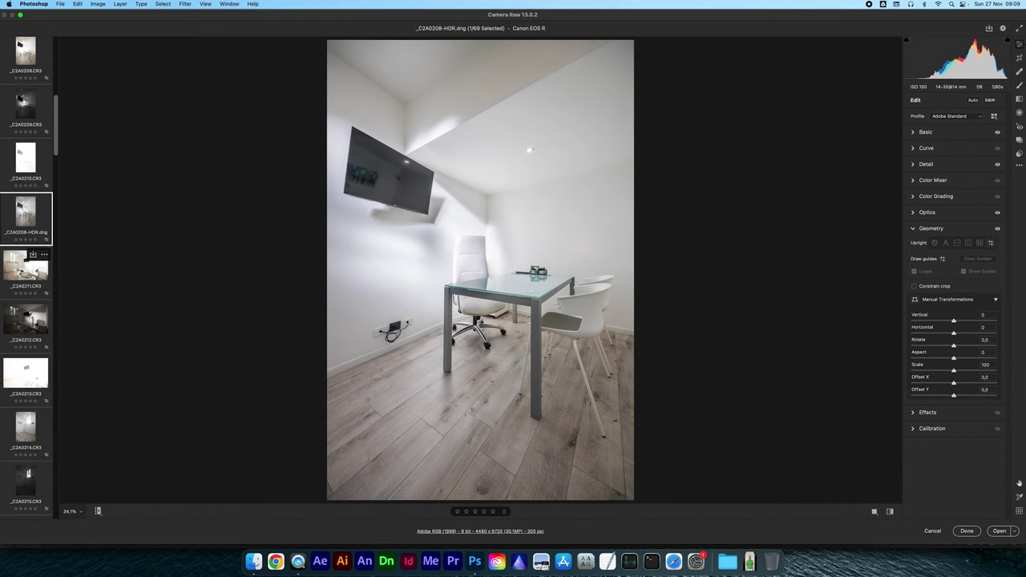
Select brackets _C2A0211 through _C2A0213 and open HDR Merge Preview with Alt+M
click(24, 273)
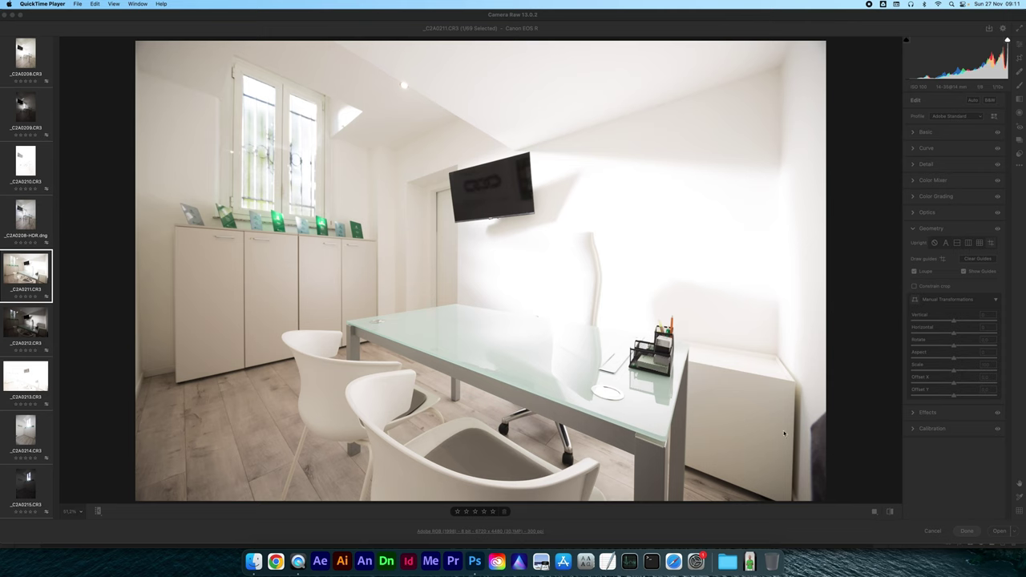
shift+click(19, 388)
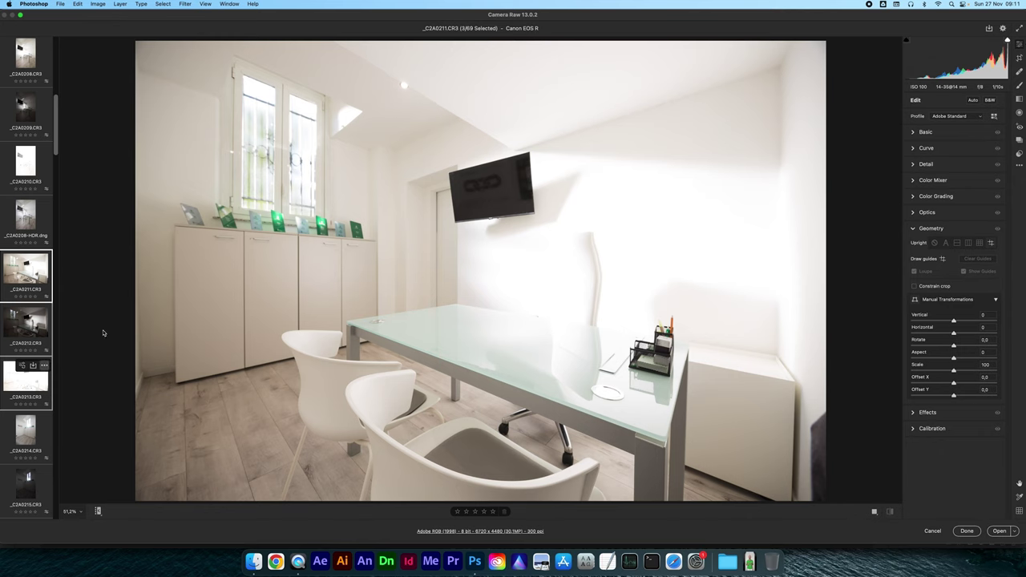
key(alt+m)
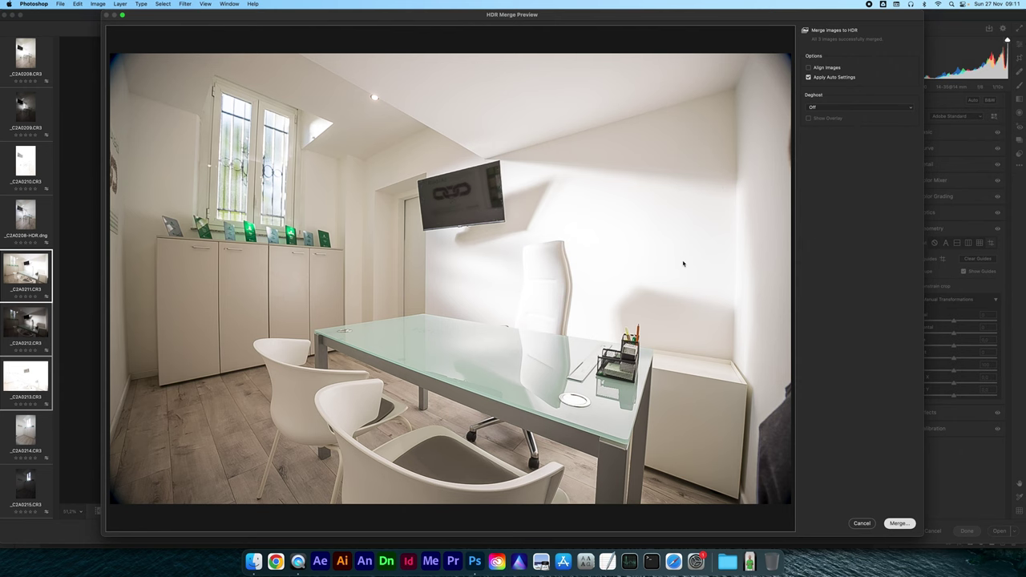
Merge the desk-room brackets and save the result as _C2A0211-HDR.dng
key(Return)
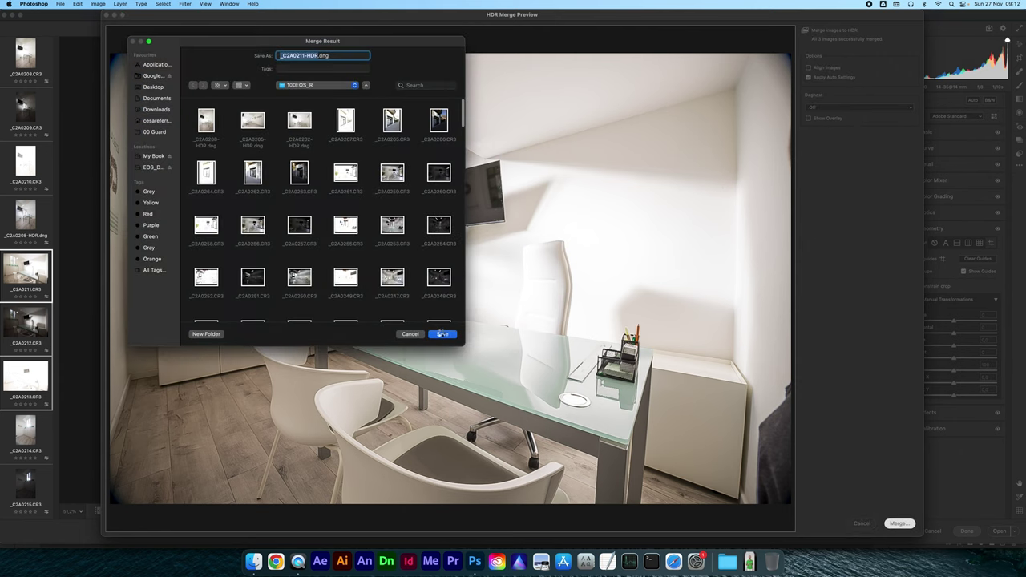
click(440, 334)
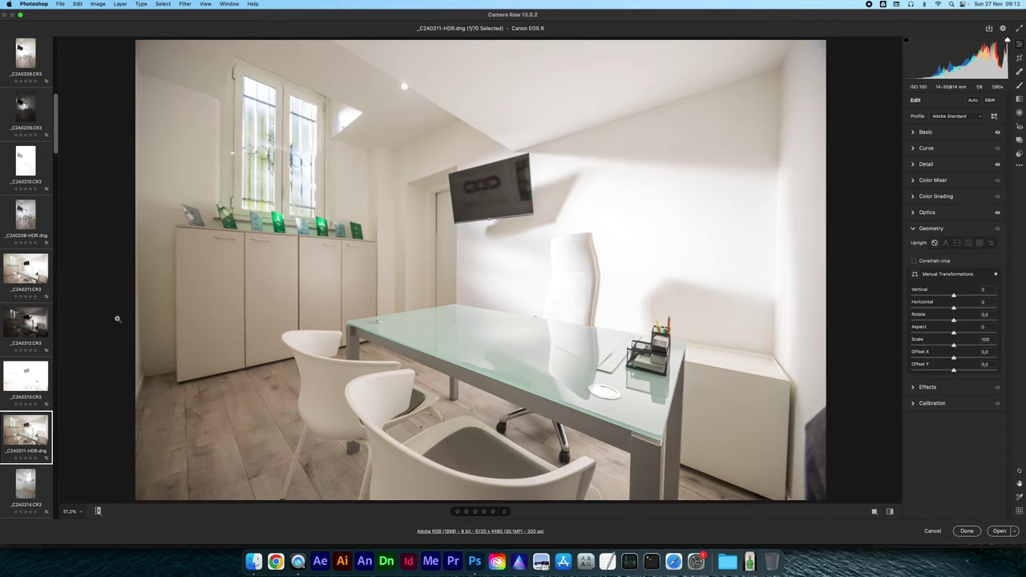
Synchronize the earlier HDR's settings onto _C2A0211-HDR.dng and display it
click(24, 215)
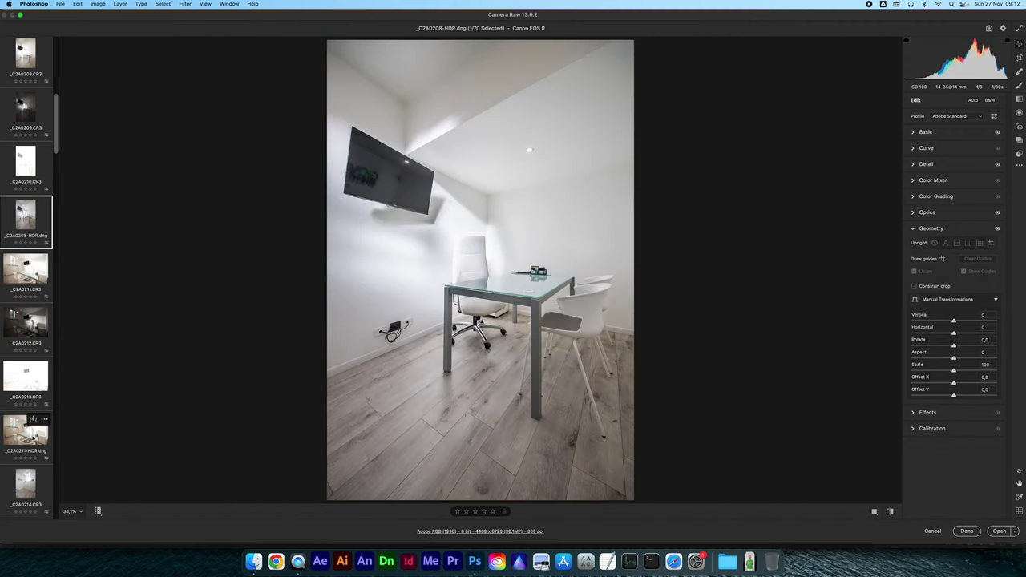
key(alt+s)
key(Return)
click(33, 439)
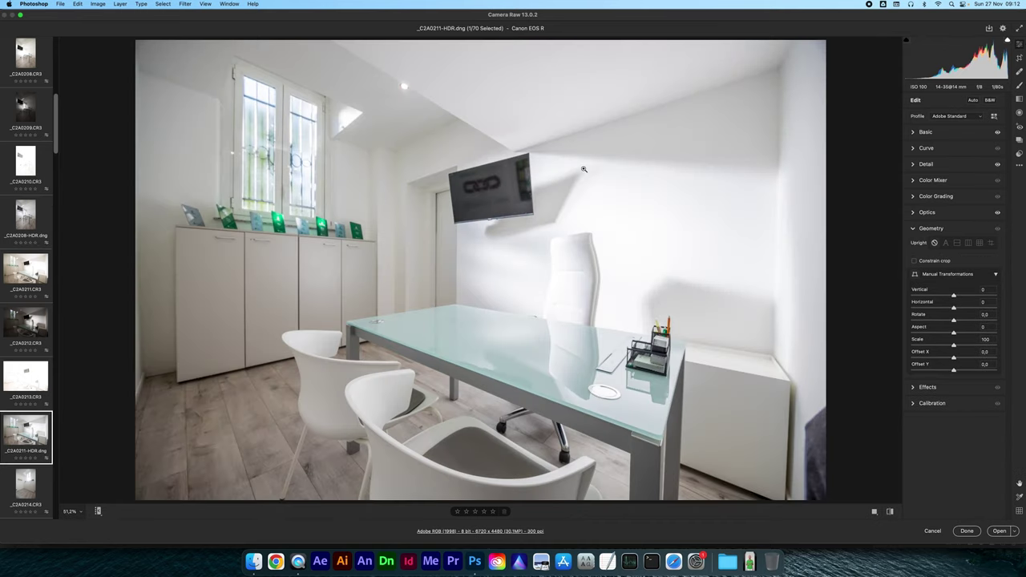
Apply Guided Upright with vertical guides on the right wall edge and left cabinet edge
click(990, 243)
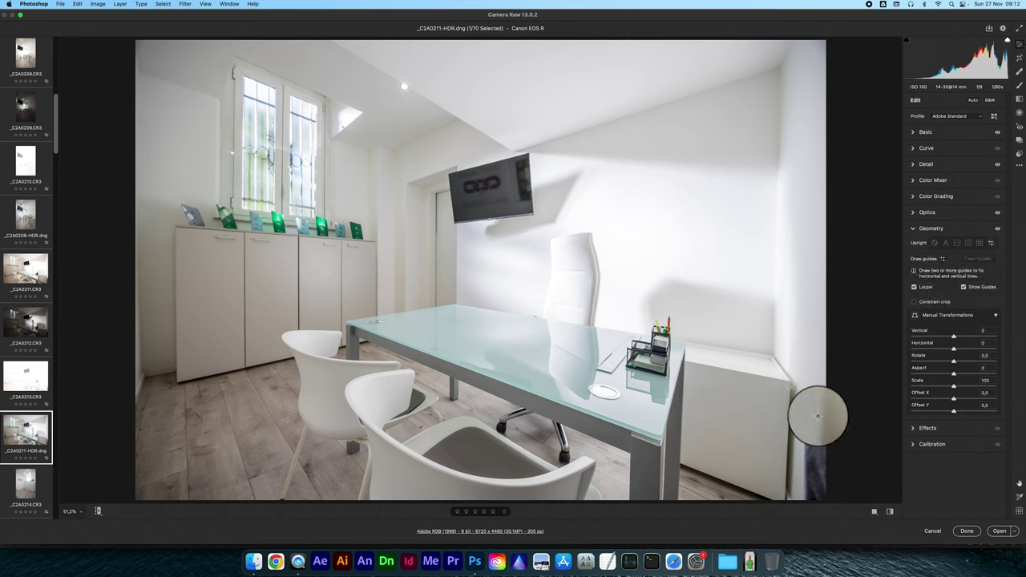
drag(790, 385, 786, 483)
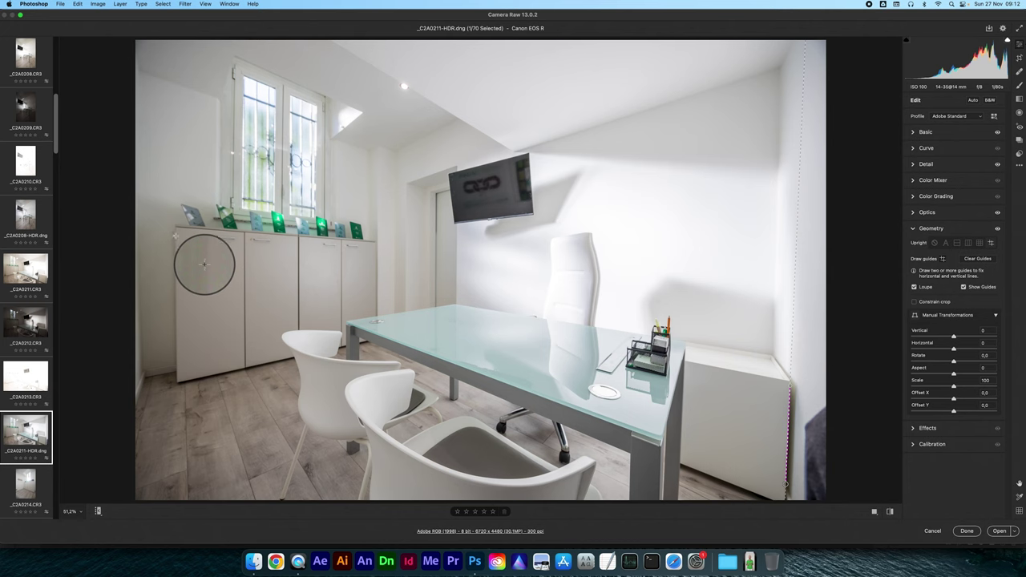
drag(176, 235, 176, 369)
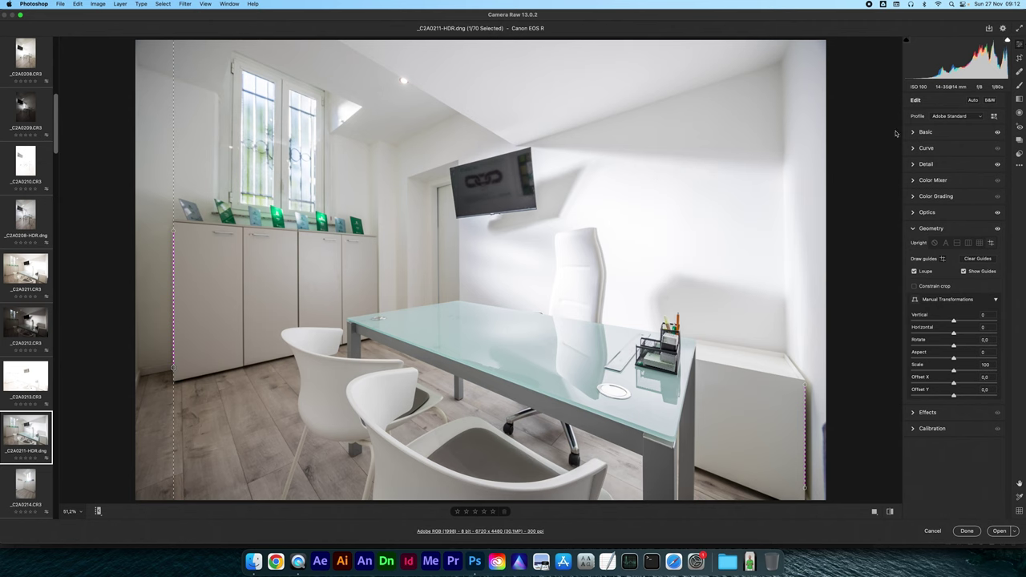
click(1019, 44)
Paint an enlarged Adjustment Brush stroke at -0.40 exposure over the white chair
click(926, 133)
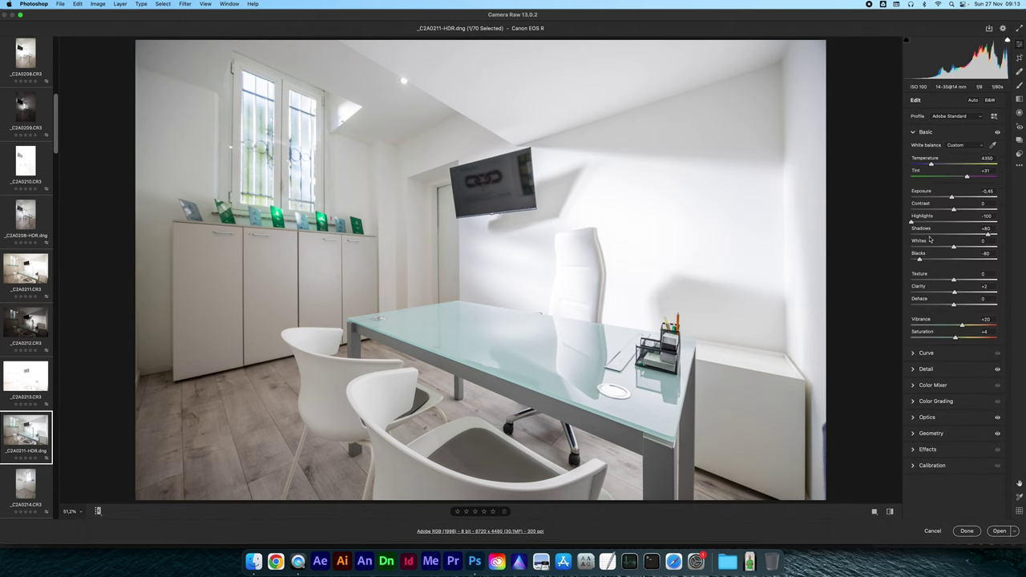
click(1020, 84)
key(bracketright)
key(bracketright)
key(bracketright)
drag(945, 267, 952, 269)
mouse_move(562, 265)
mouse_down()
mouse_move(555, 271)
mouse_move(566, 270)
mouse_up()
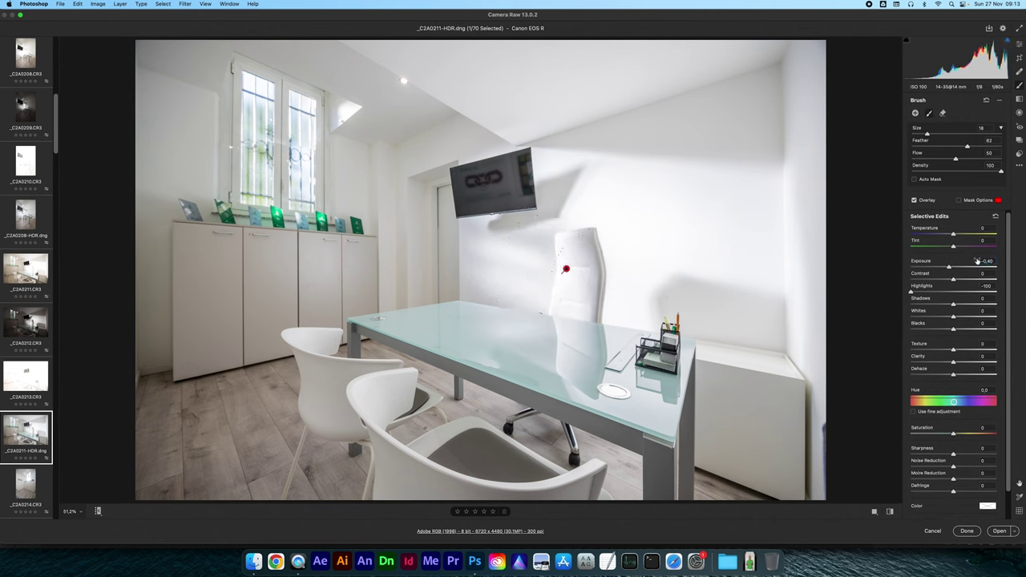
Toggle before/after views to compare the edited photo against the original
click(1019, 44)
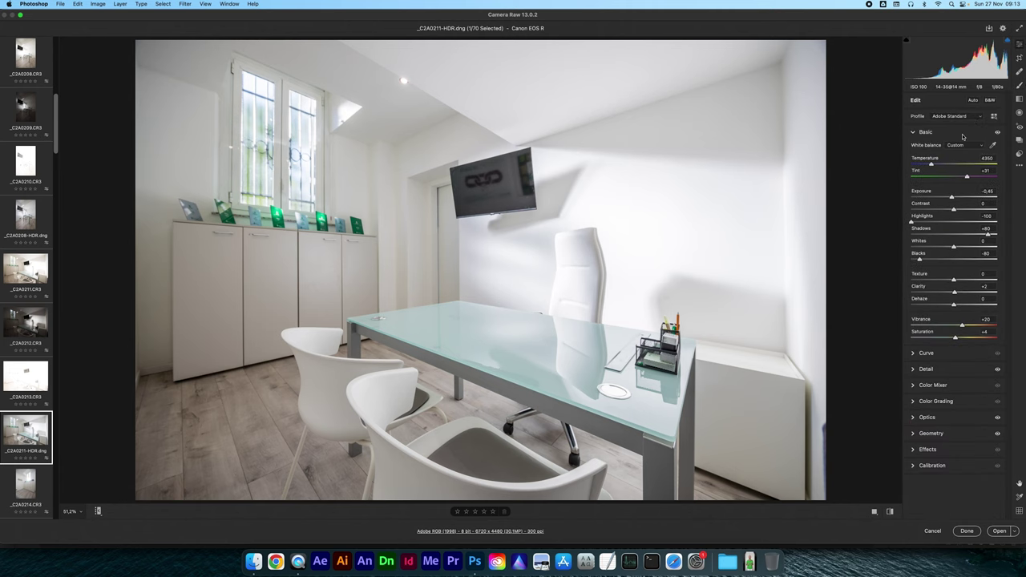
key(backslash)
key(backslash)
key(backslash)
key(backslash)
key(backslash)
key(backslash)
key(backslash)
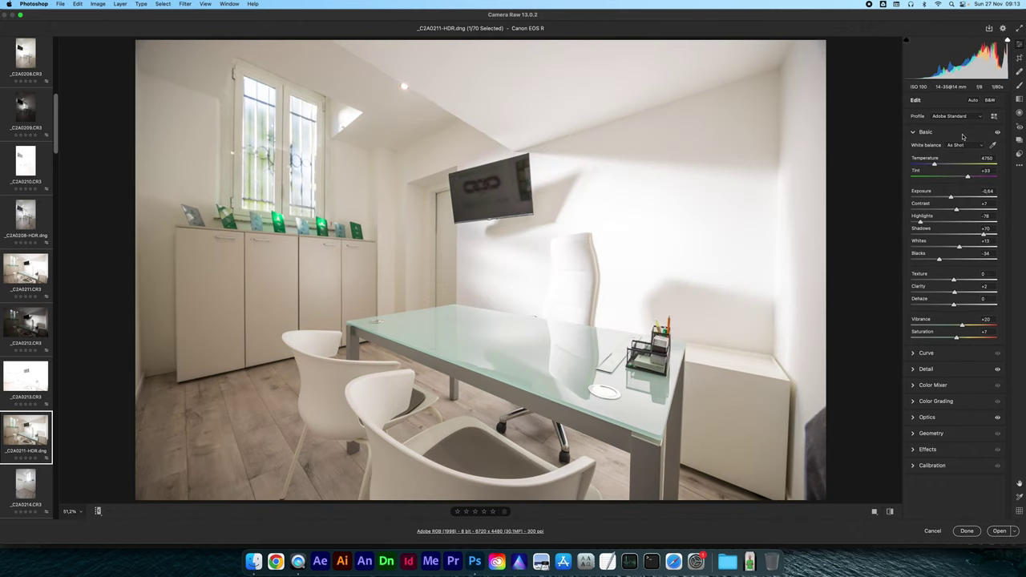
key(backslash)
key(backslash)
key(backslash)
key(backslash)
key(backslash)
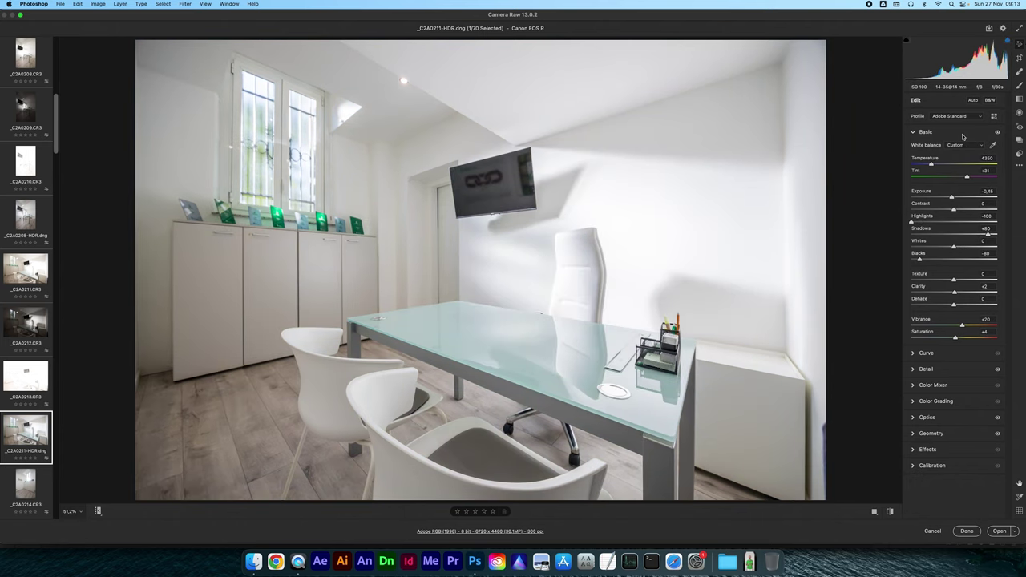
key(backslash)
key(backslash)
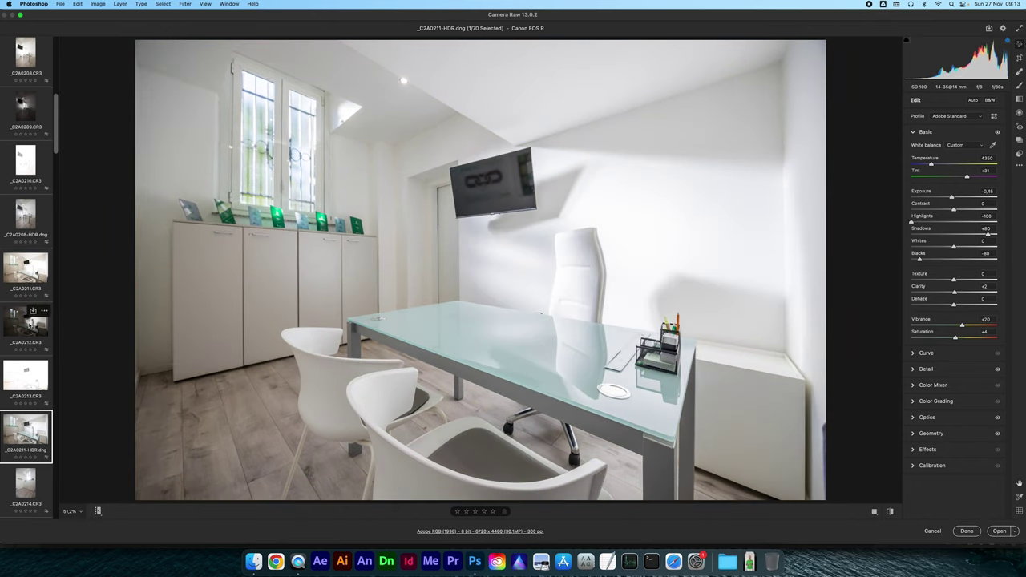
scroll(31, 323, down, 3)
scroll(31, 322, down, 2)
scroll(30, 323, down, 2)
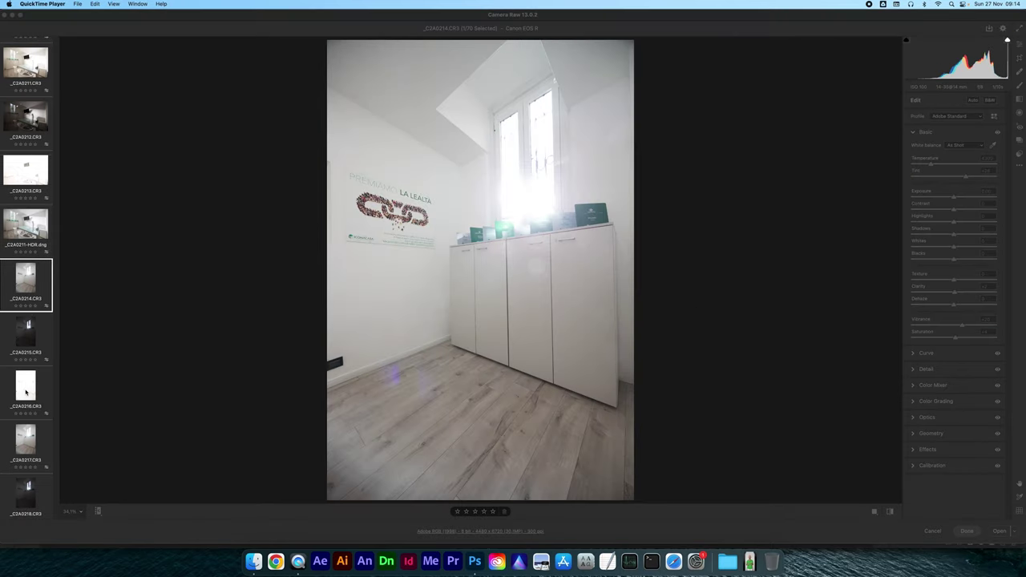
Browse the _C2A0214 to _C2A0217 brackets in the filmstrip
click(28, 345)
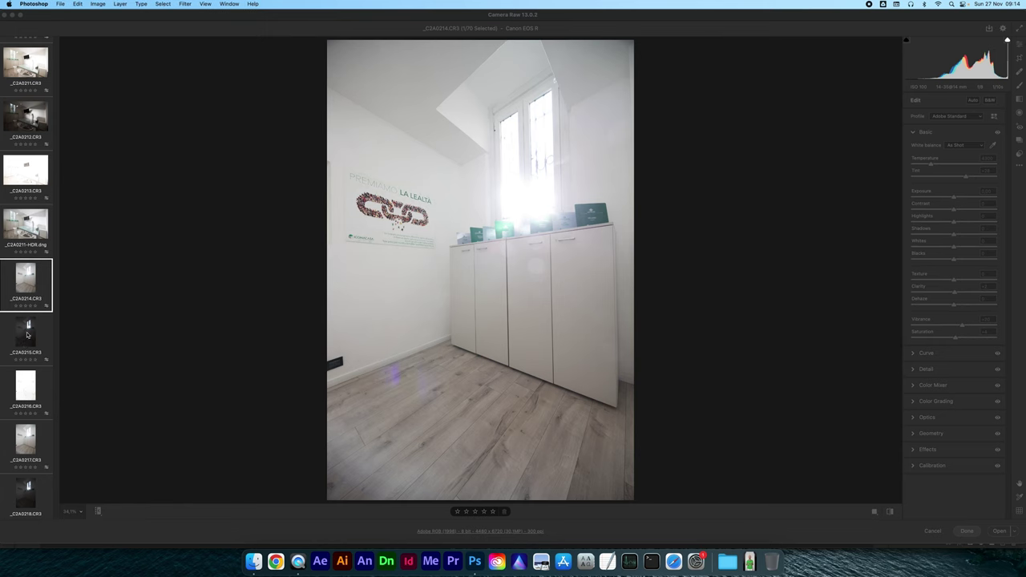
click(29, 337)
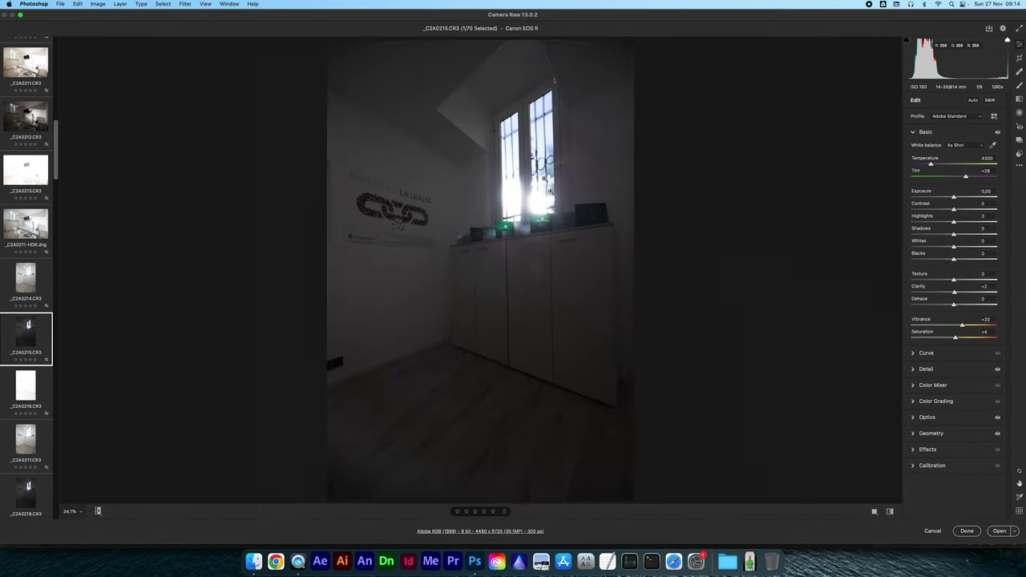
click(25, 287)
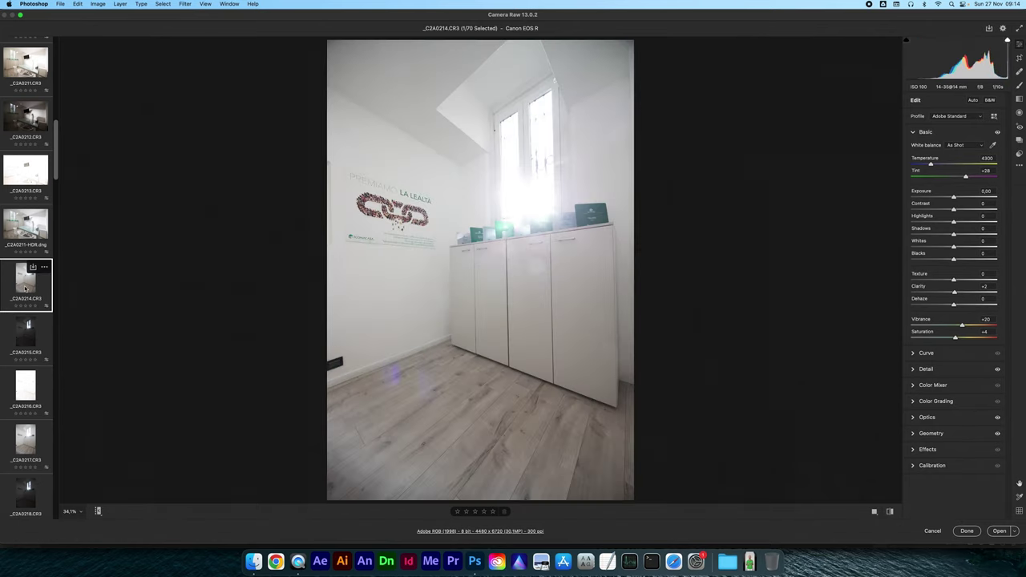
shift+click(21, 393)
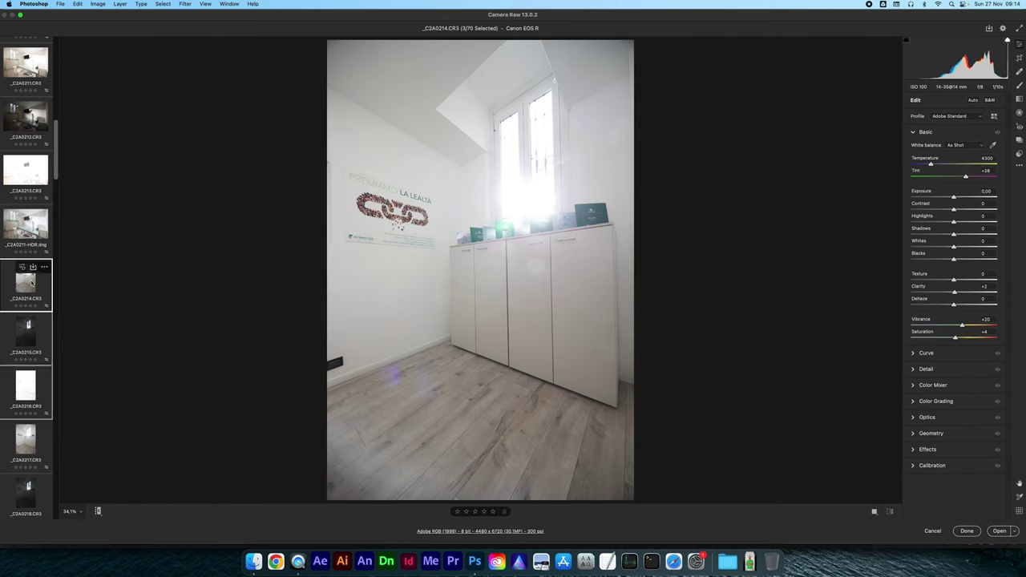
mouse_move(26, 439)
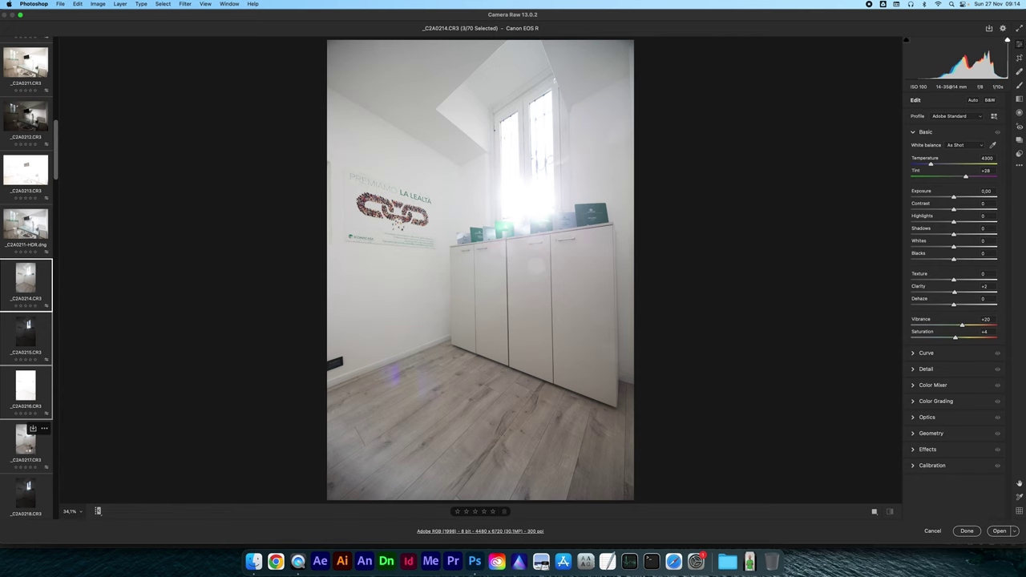
click(28, 450)
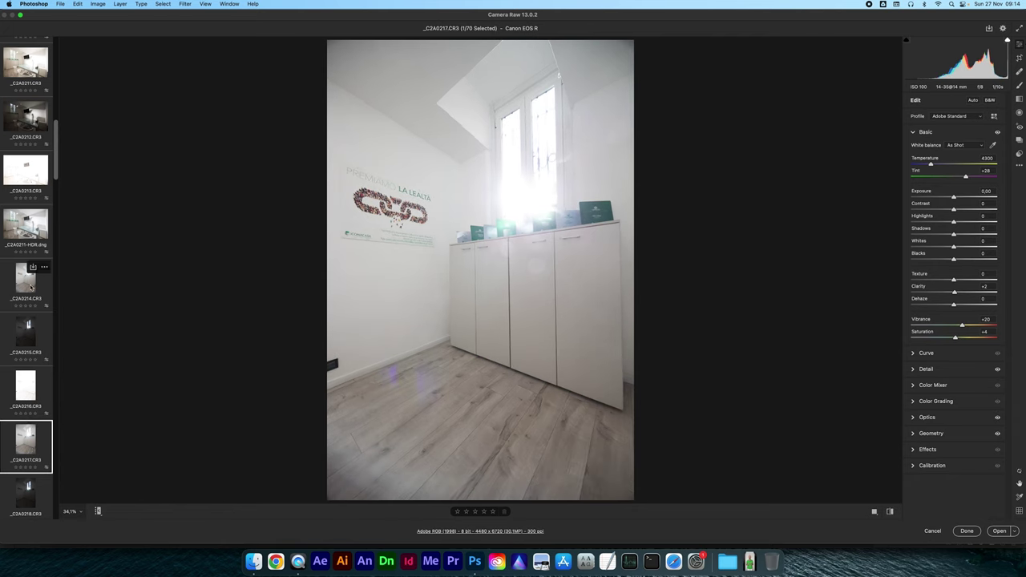
click(31, 287)
click(20, 459)
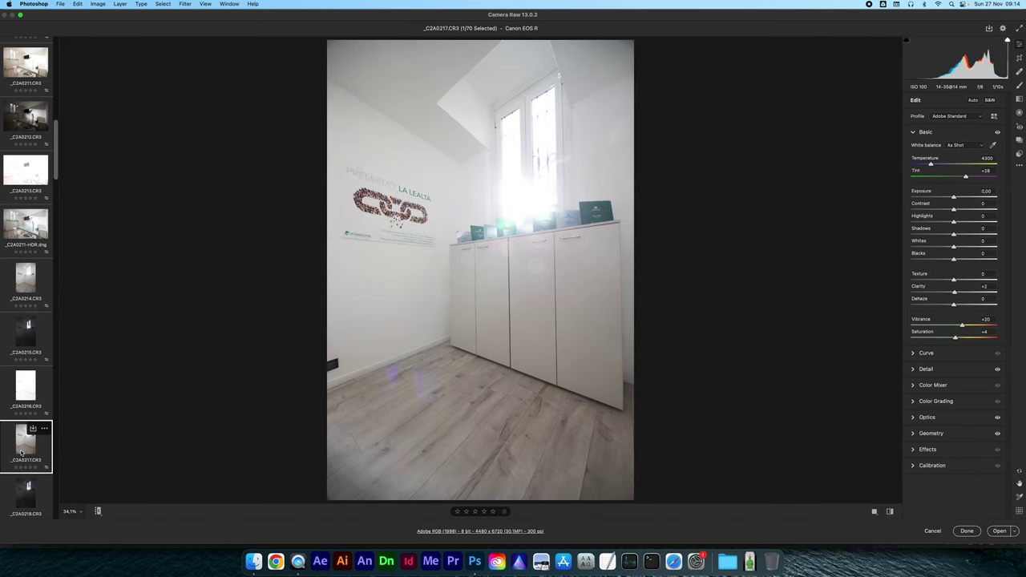
Select _C2A0217 through _C2A0219 and start Merge to HDR with Alt+M
scroll(24, 449, down, 1)
scroll(24, 447, down, 1)
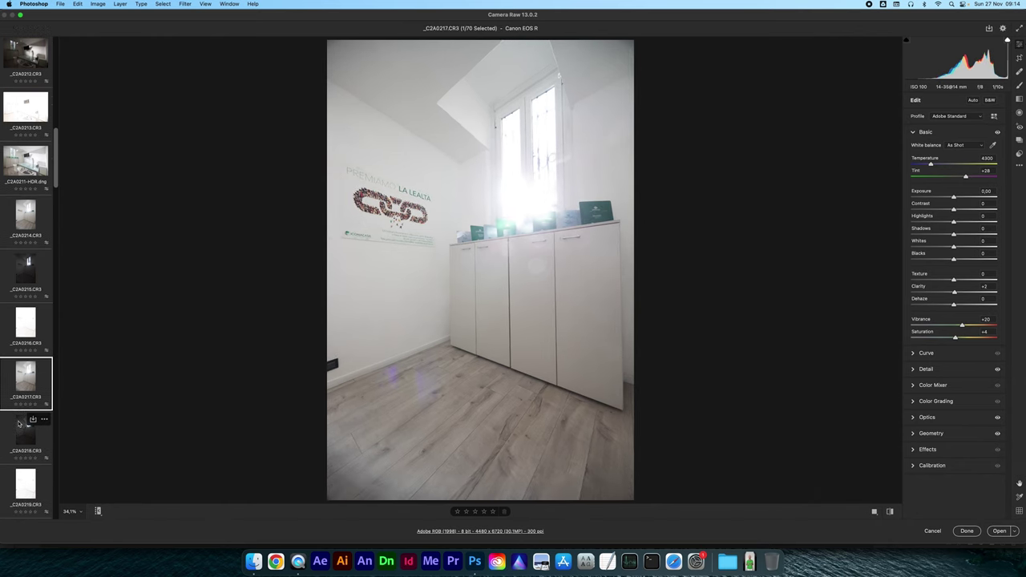
scroll(27, 446, down, 1)
shift+click(24, 462)
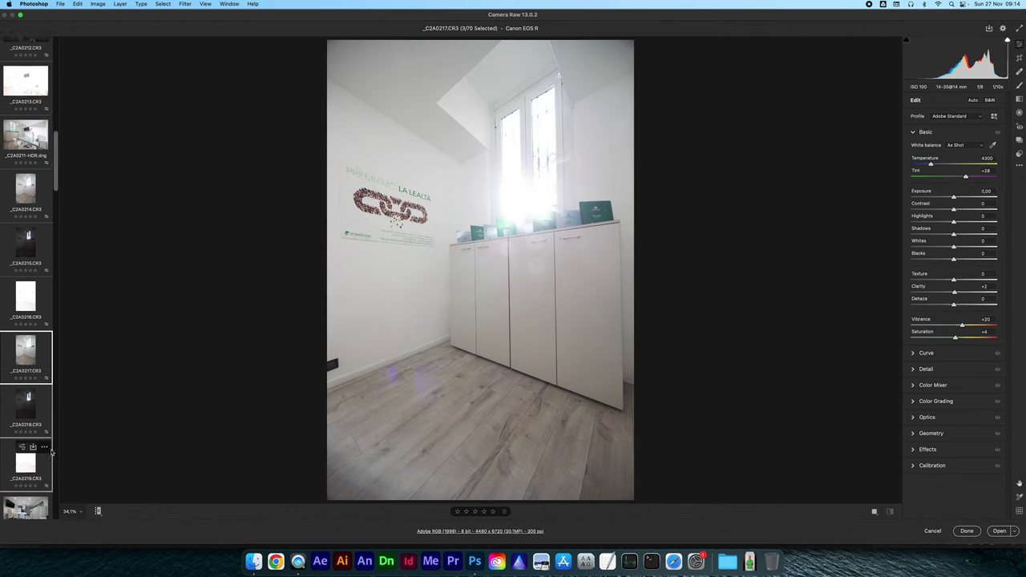
key(alt+m)
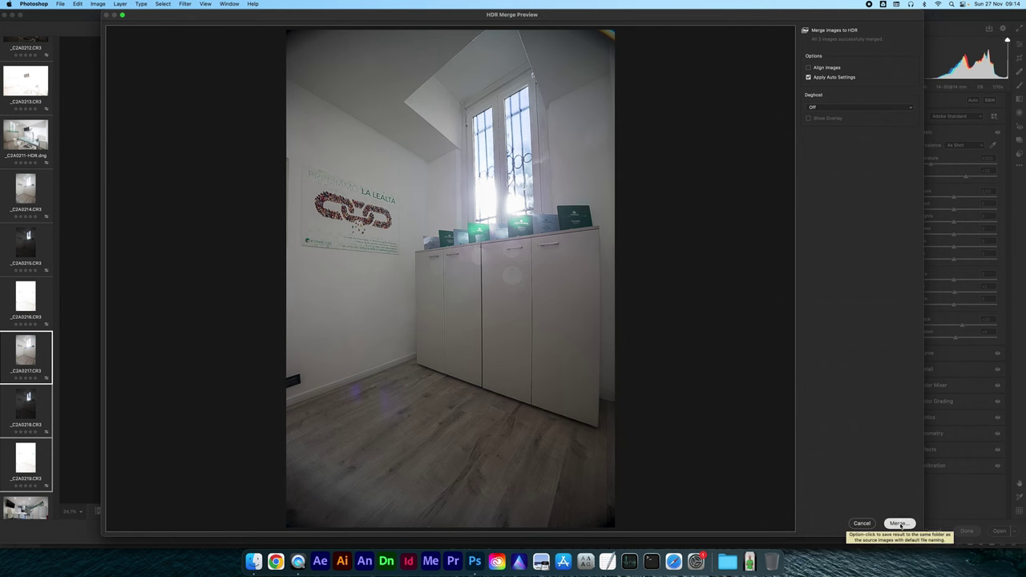
Save the three-shot merge as _C2A0217-HDR.dng and reopen the edited _C2A0211-HDR.dng
key(Return)
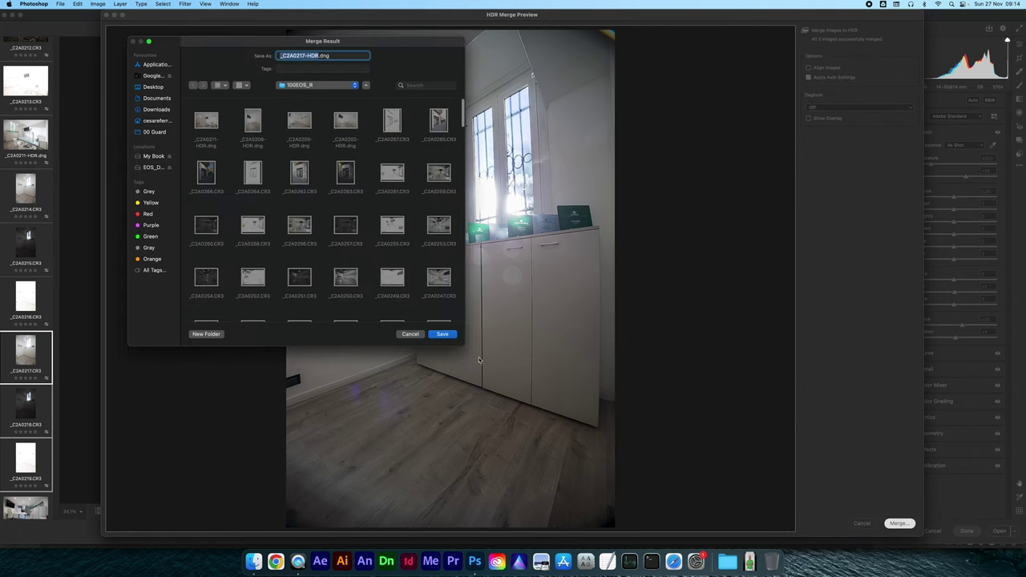
click(445, 332)
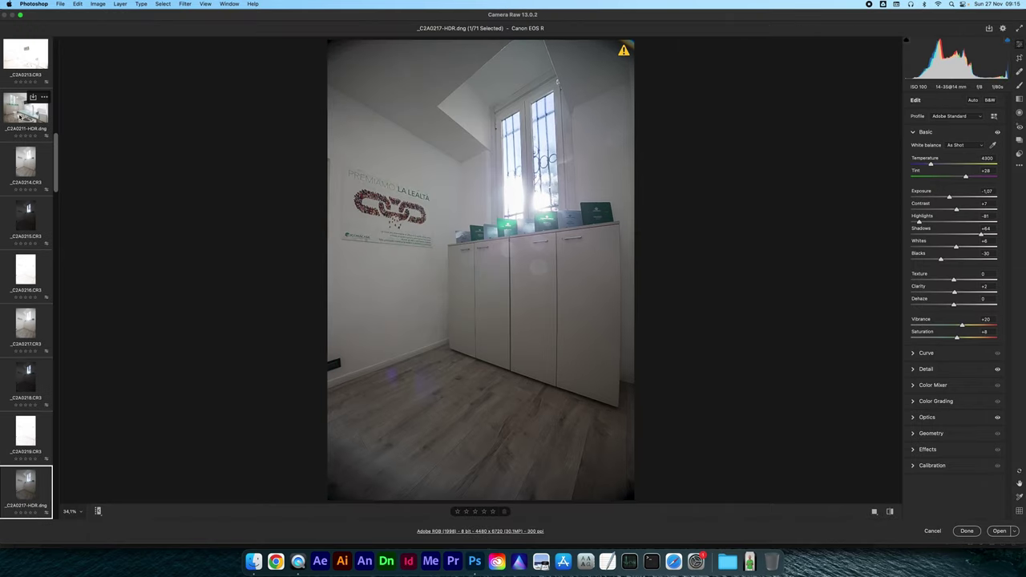
click(19, 117)
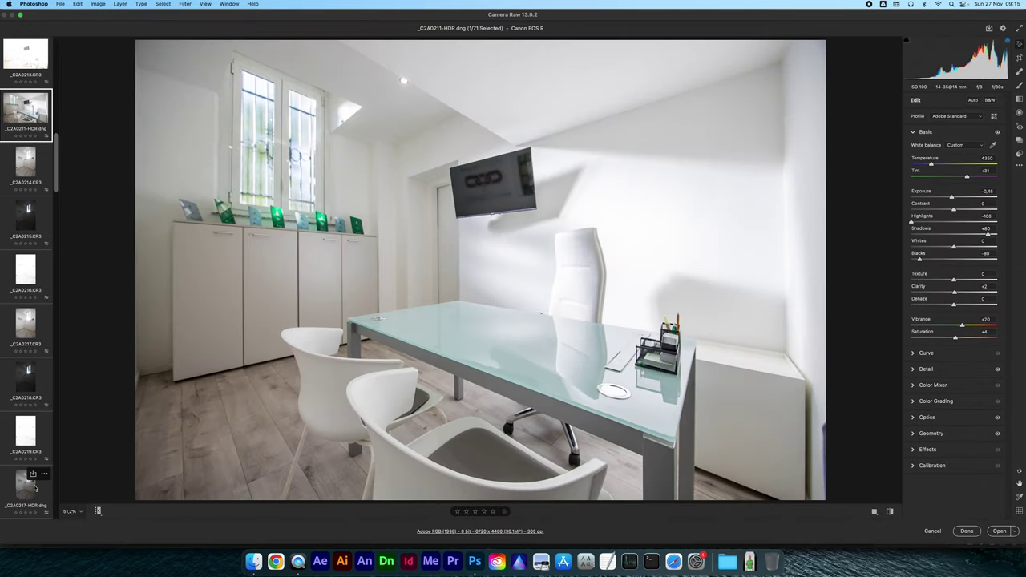
Synchronize _C2A0211-HDR's settings onto _C2A0217-HDR.dng and view it alone
super+click(28, 493)
key(alt+s)
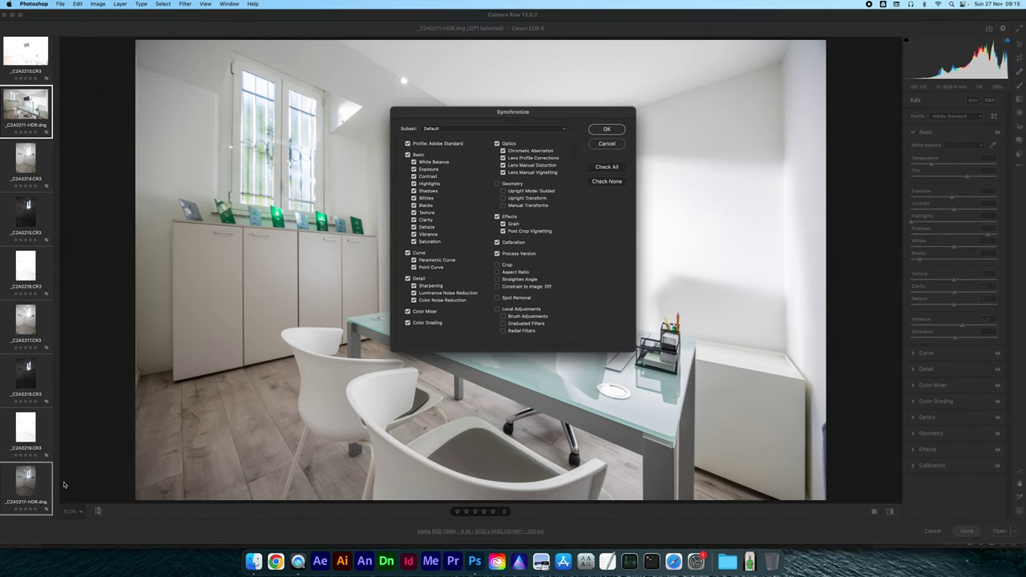
key(Return)
click(28, 492)
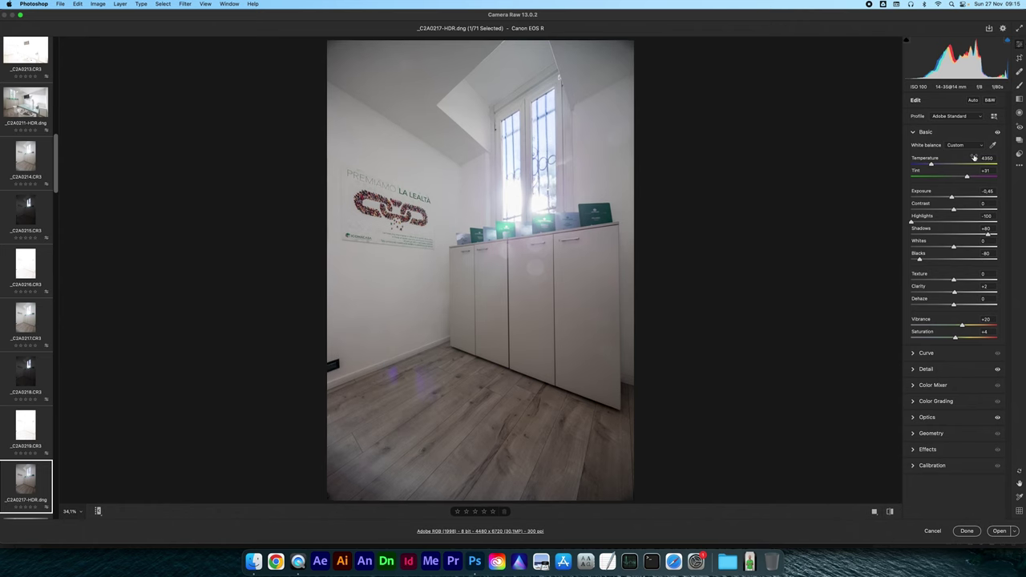
Try a brushed darkening over the bright window, then undo it
click(1020, 85)
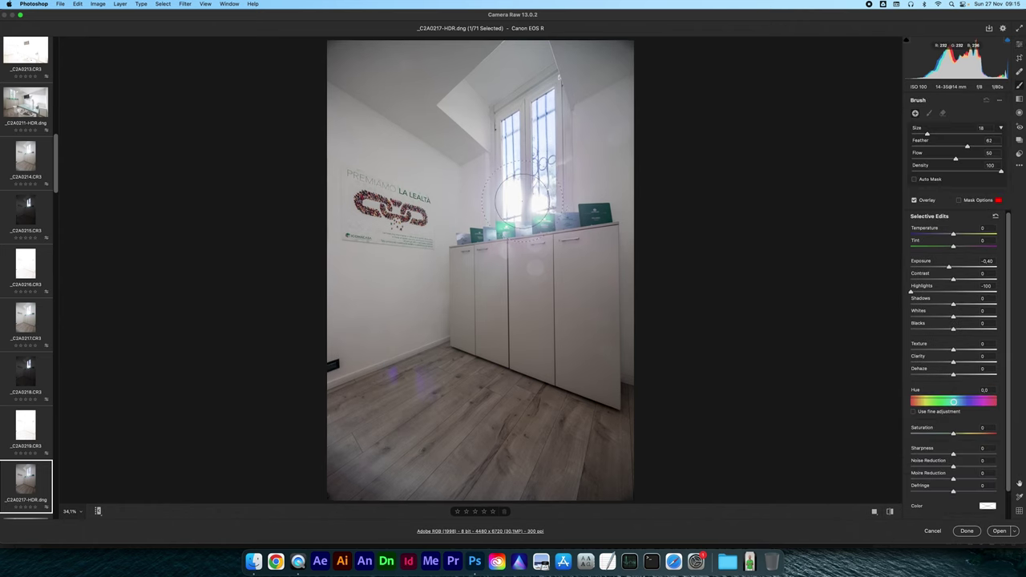
drag(514, 192, 545, 181)
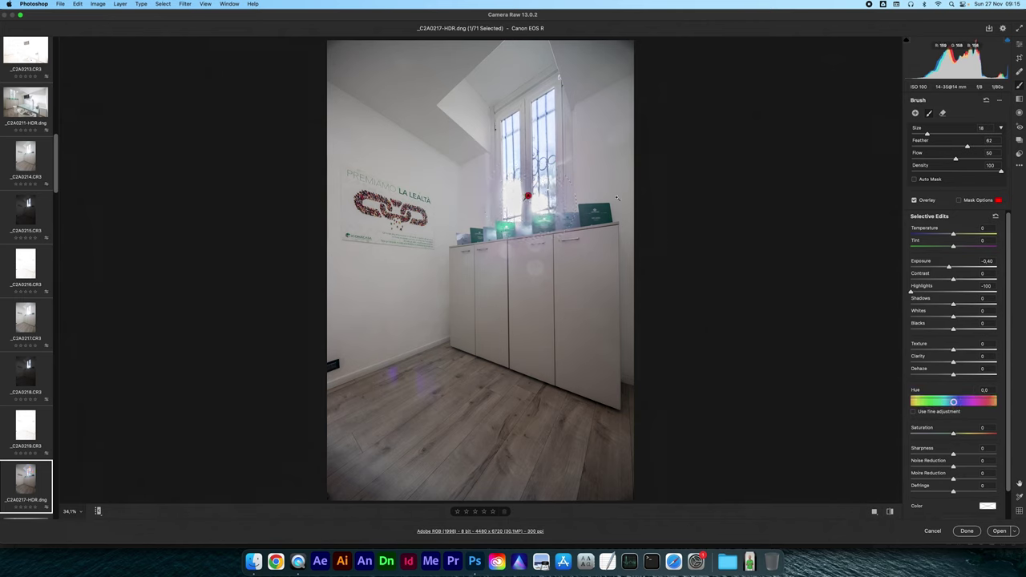
key(BackSpace)
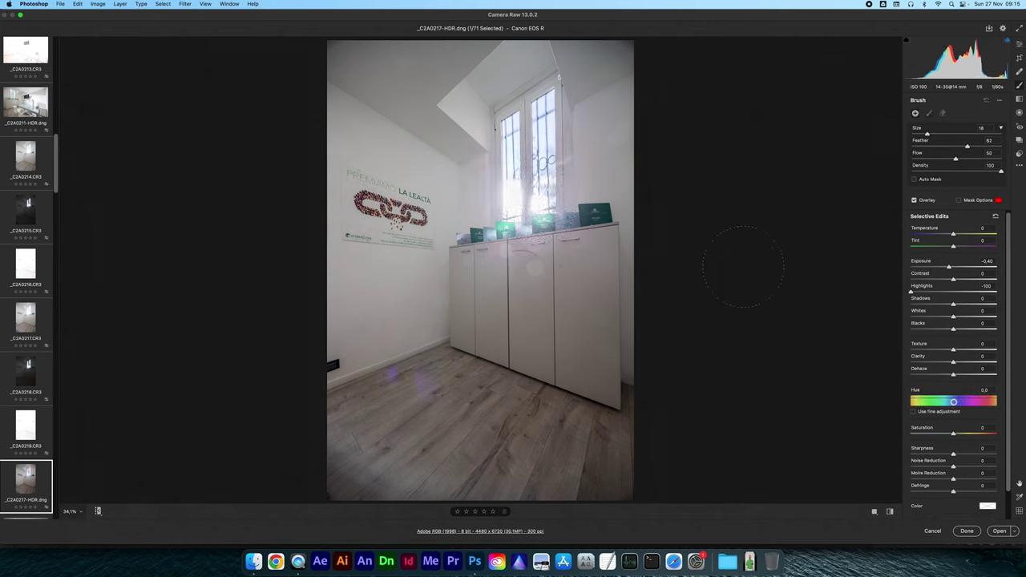
click(1018, 44)
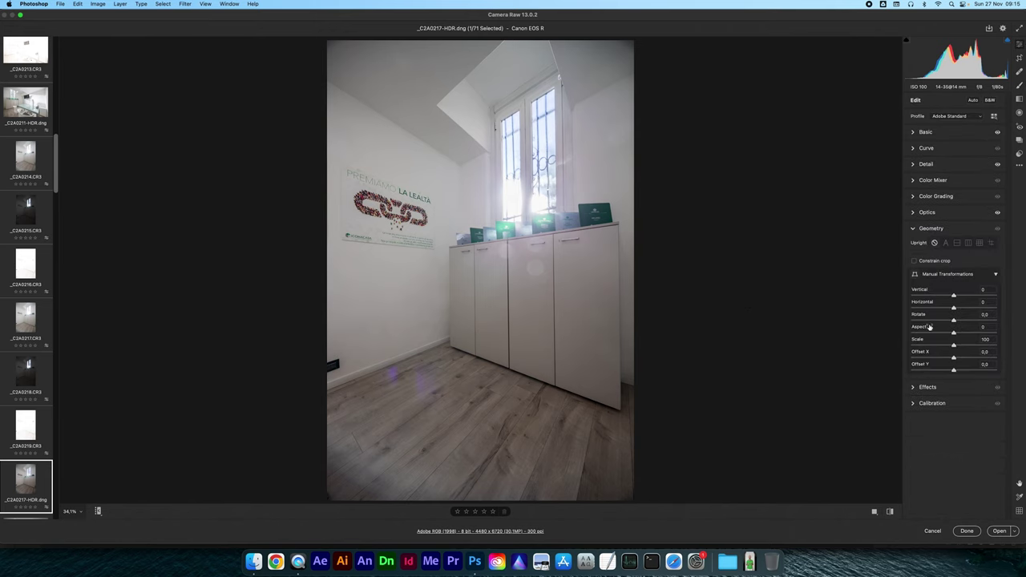
Draw Guided Upright guides along the right cabinet edge and the left wall edge
click(992, 242)
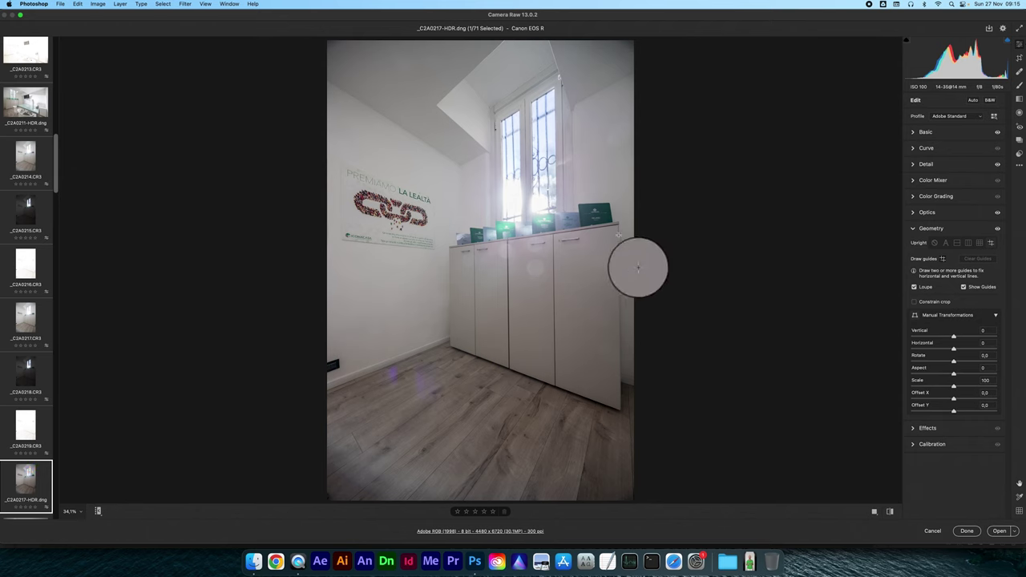
drag(619, 235, 621, 365)
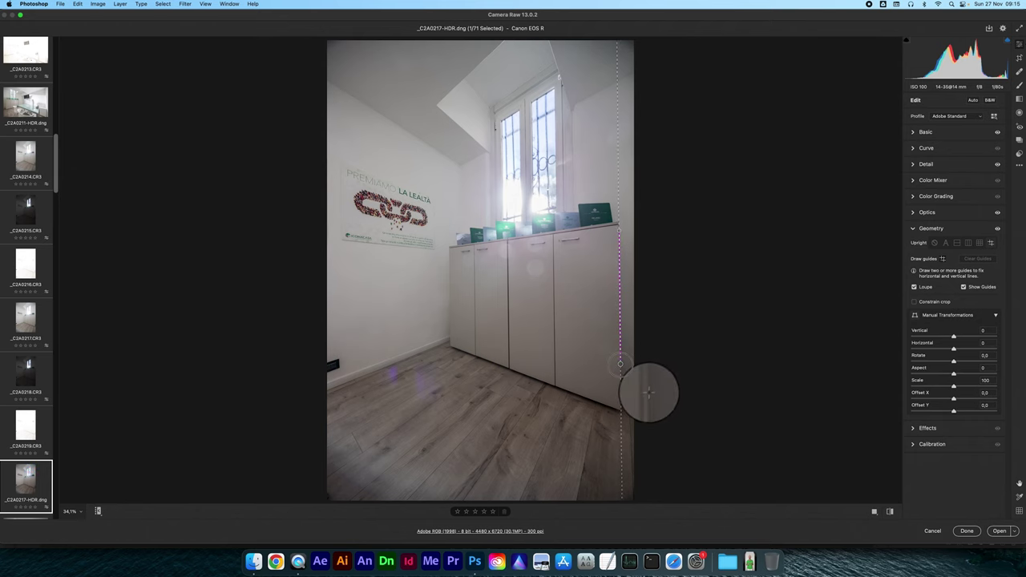
drag(620, 365, 620, 367)
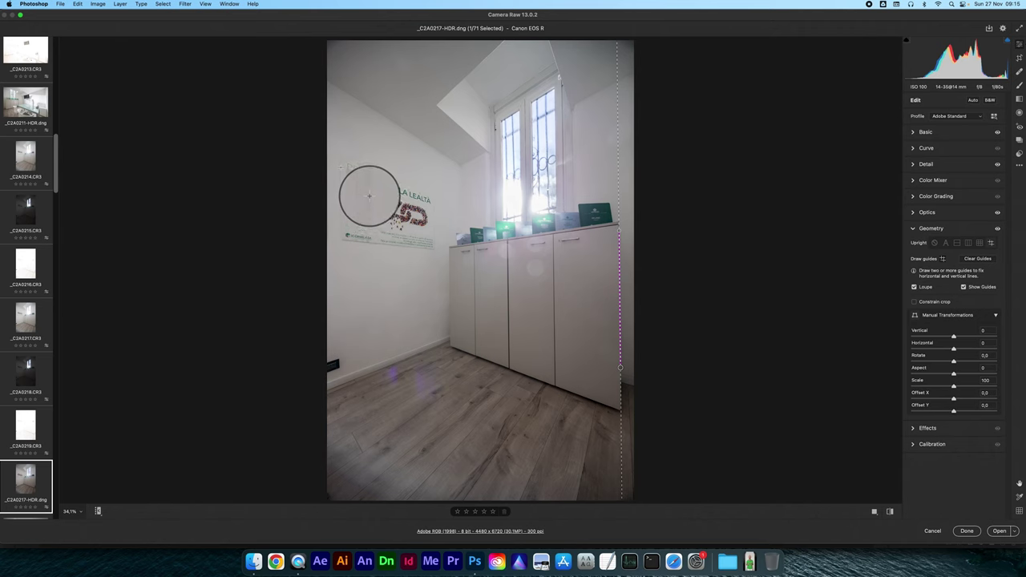
drag(341, 163, 342, 230)
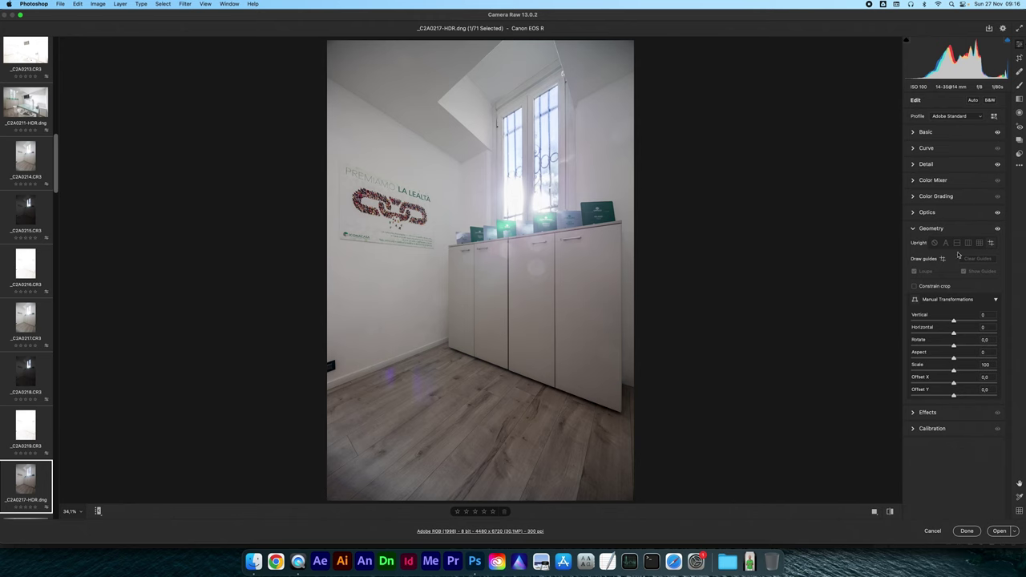
click(935, 135)
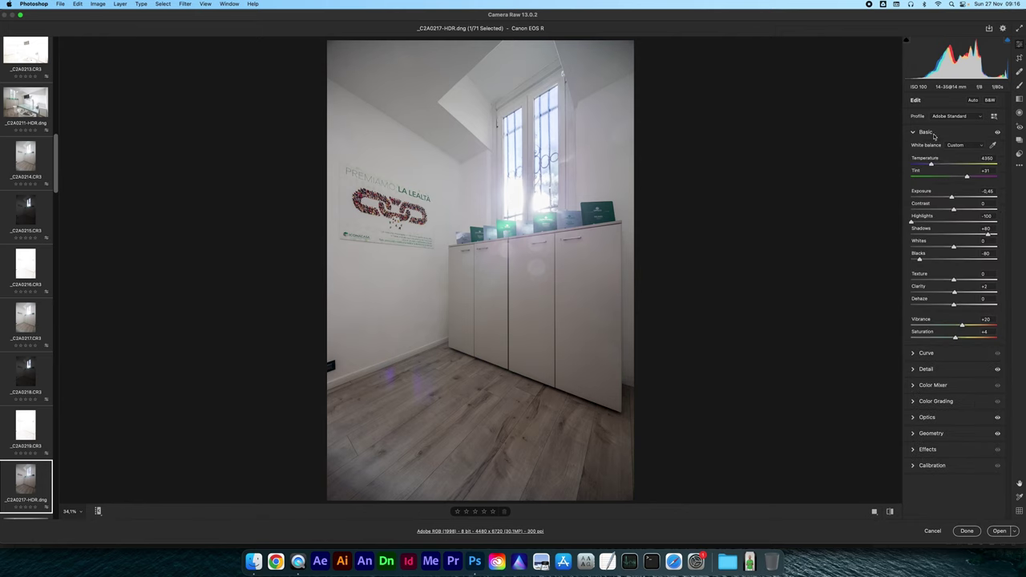
Set exposure to -0.55 and shadows to +90, then compare with the previous settings
drag(952, 199, 950, 199)
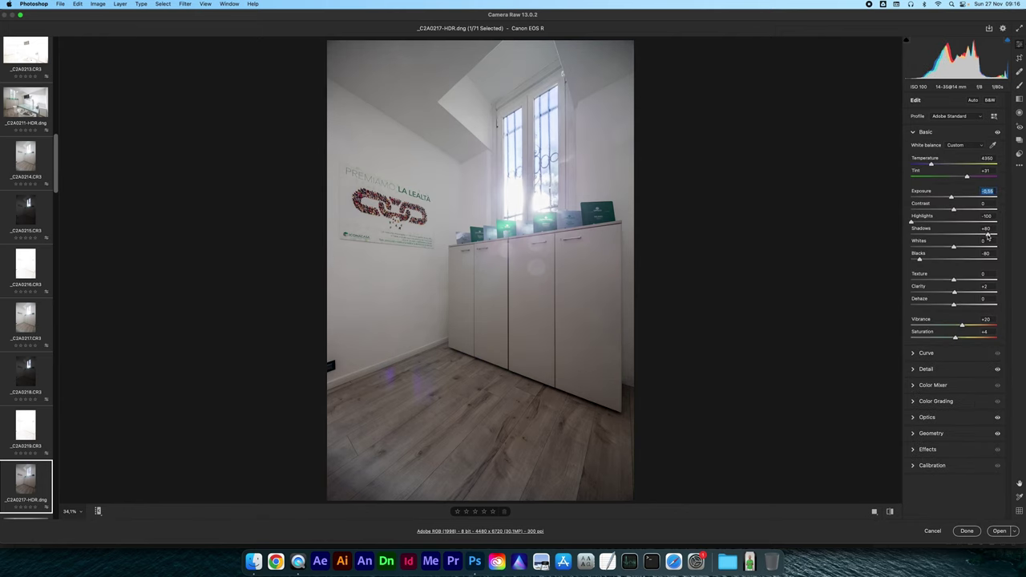
drag(988, 234, 993, 235)
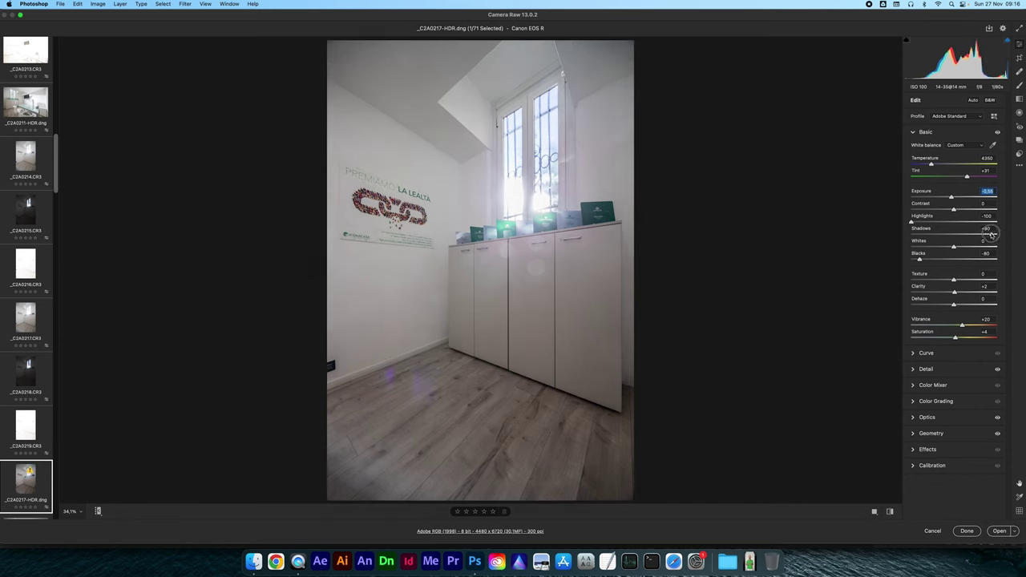
drag(992, 234, 991, 234)
key(ctrl+z)
key(ctrl+shift+z)
Merge the brackets from _C2A0220.CR3 and save the result as _C2A0220-HDR.dng
key(Down)
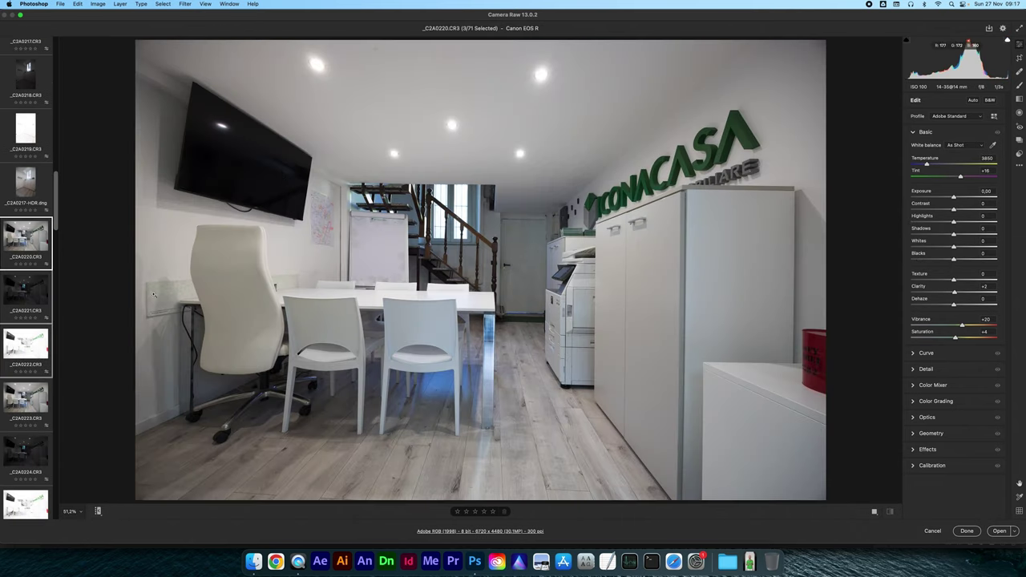
mouse_move(25, 239)
key(alt+m)
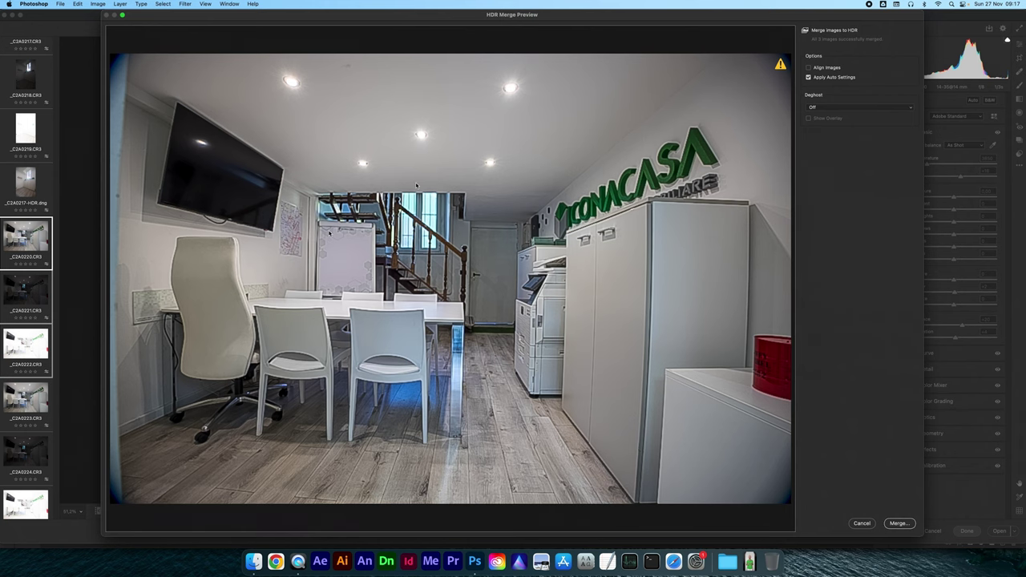
click(898, 523)
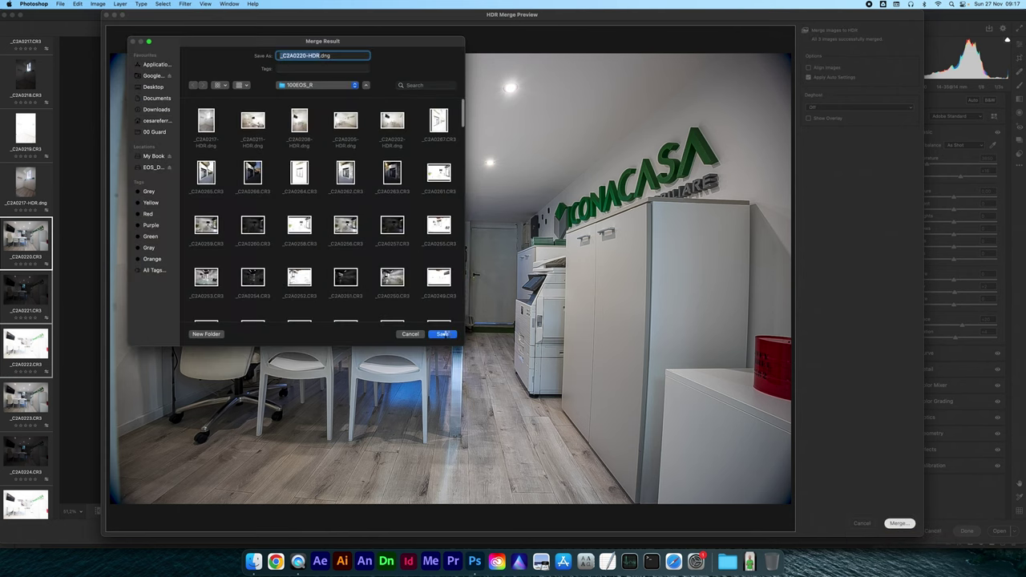
click(445, 333)
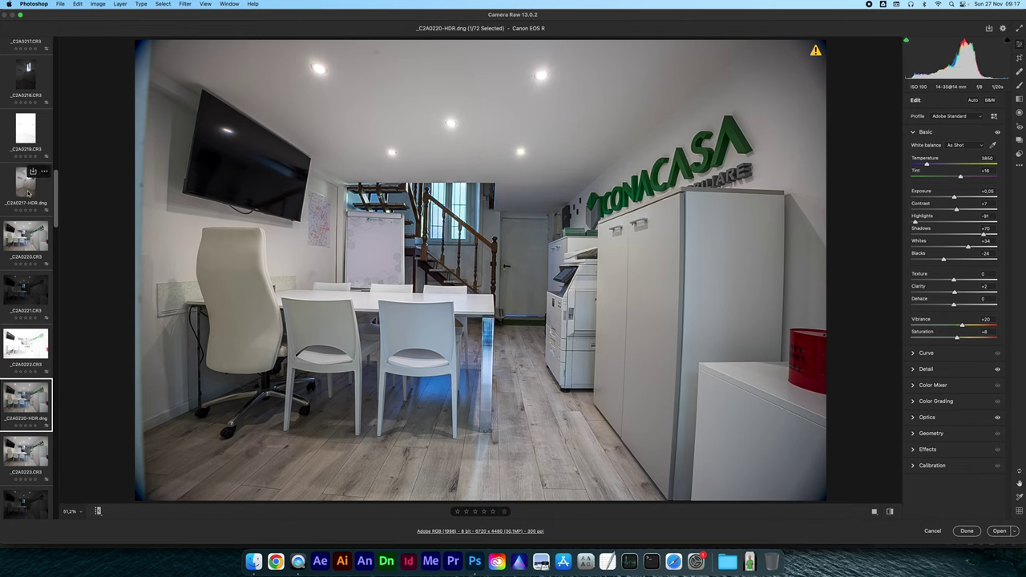
Synchronize _C2A0217-HDR.dng's settings onto _C2A0220-HDR.dng
click(28, 193)
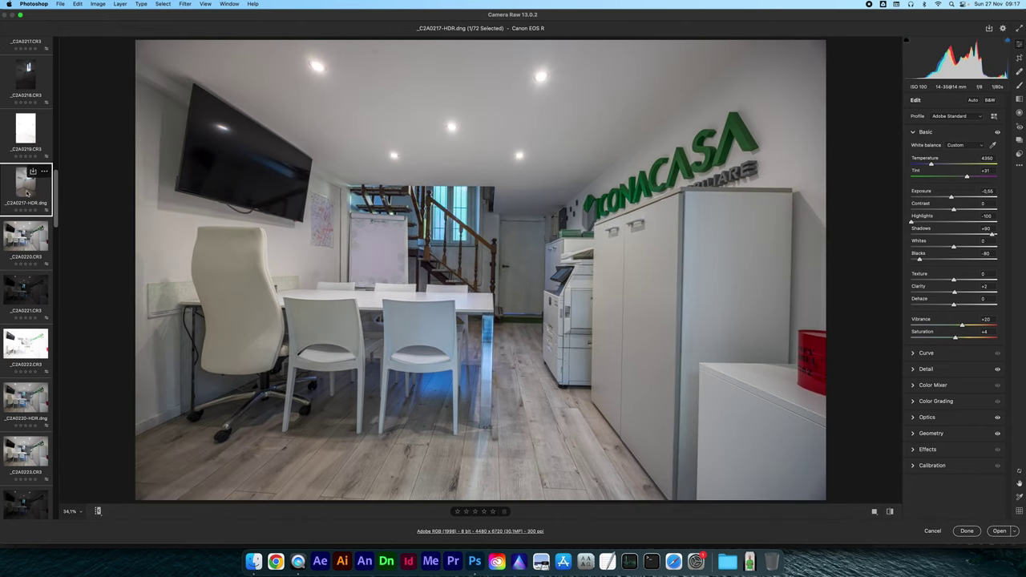
super+click(36, 393)
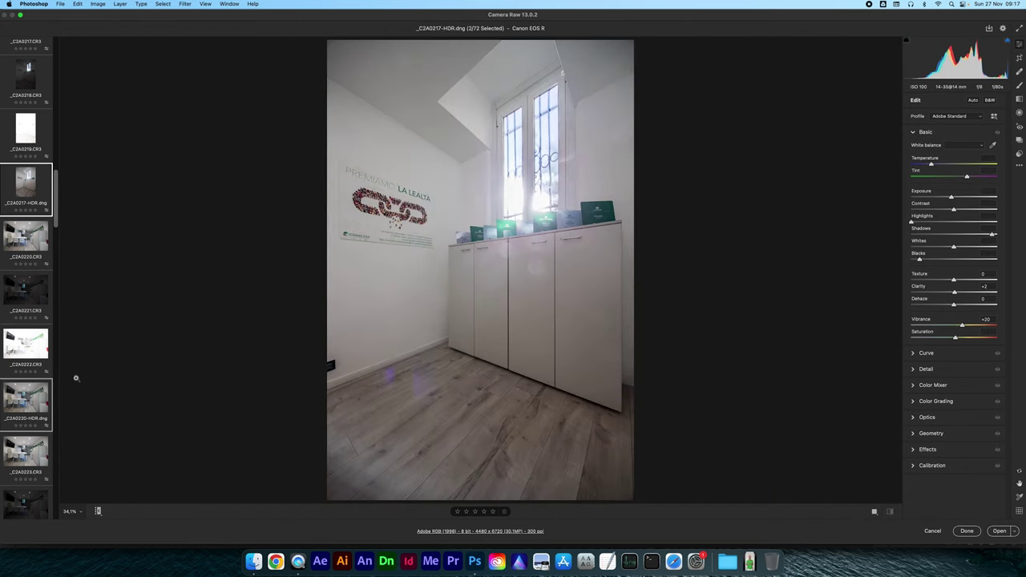
key(alt+s)
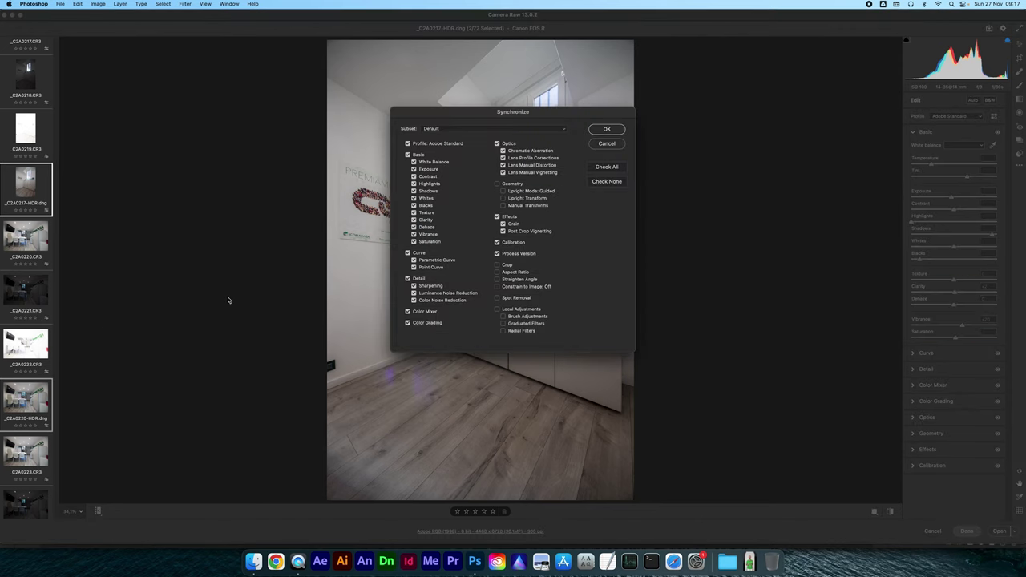
key(Return)
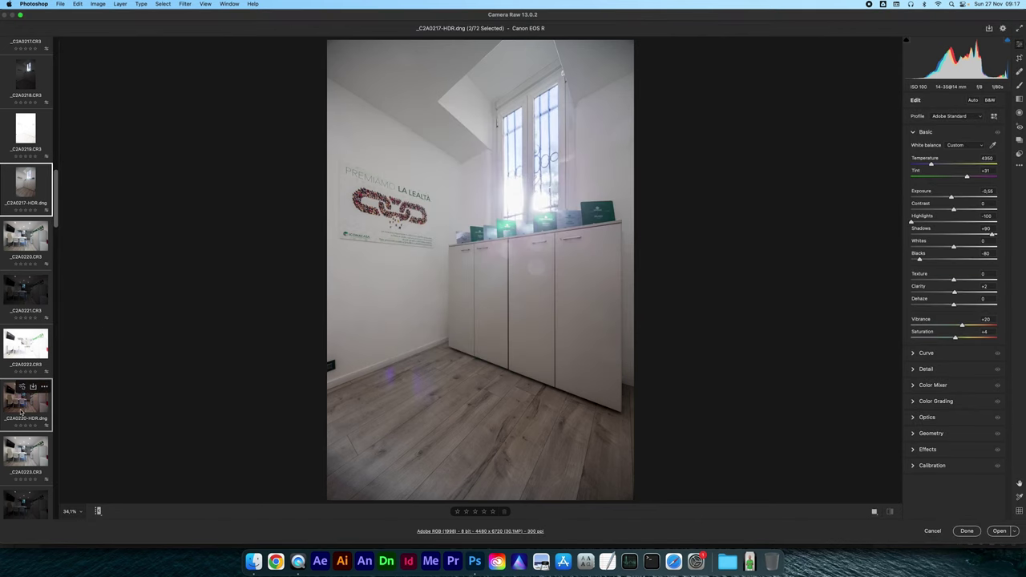
click(21, 411)
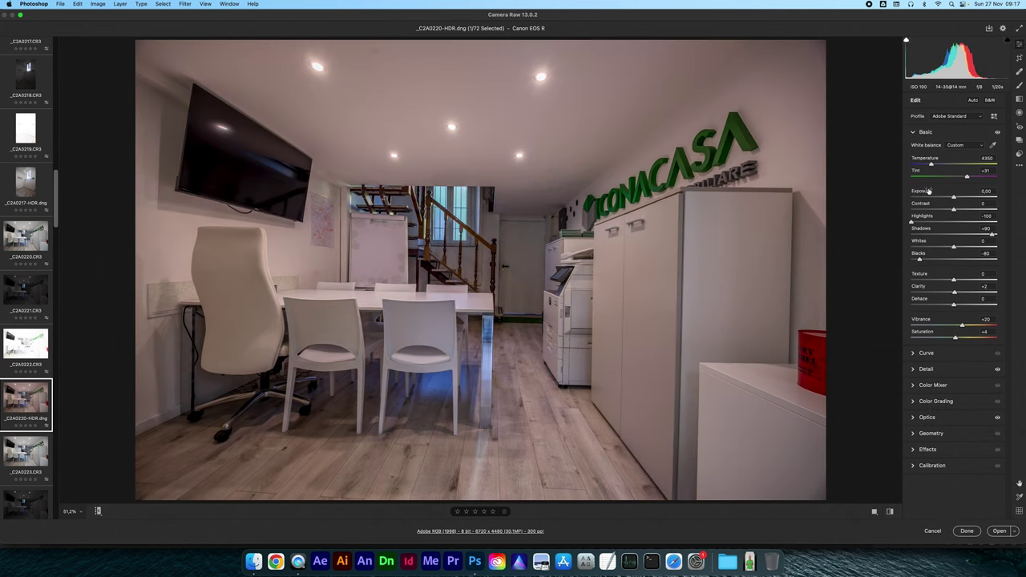
Restore As Shot white balance, set exposure +0.10, and rebalance highlights, shadows and blacks
click(968, 146)
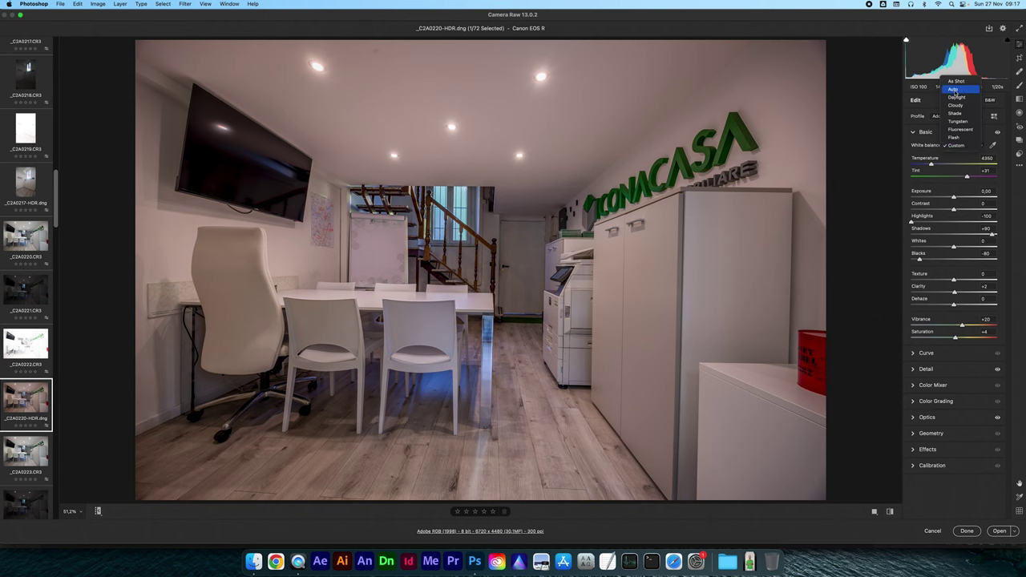
click(957, 82)
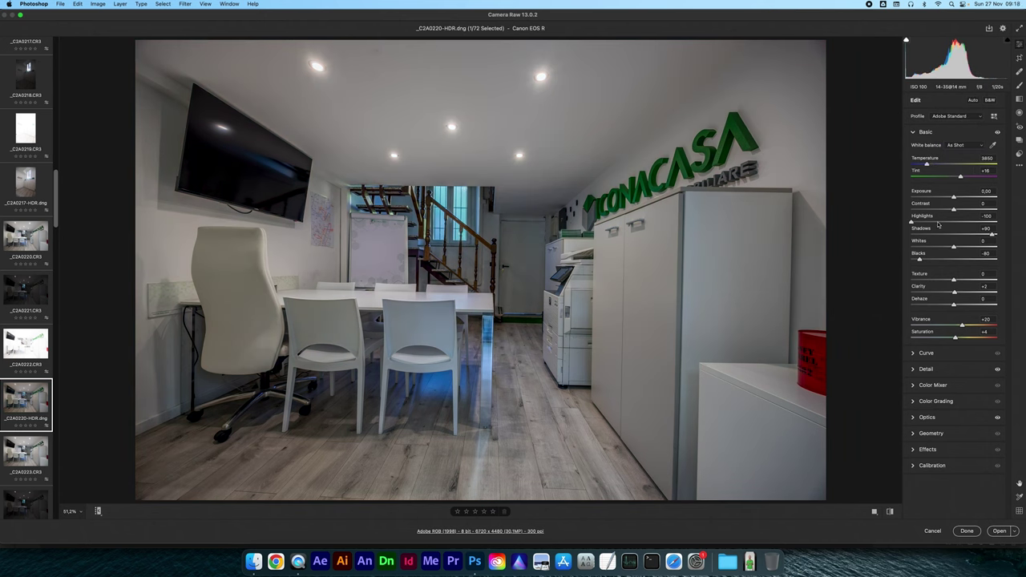
drag(912, 222, 916, 222)
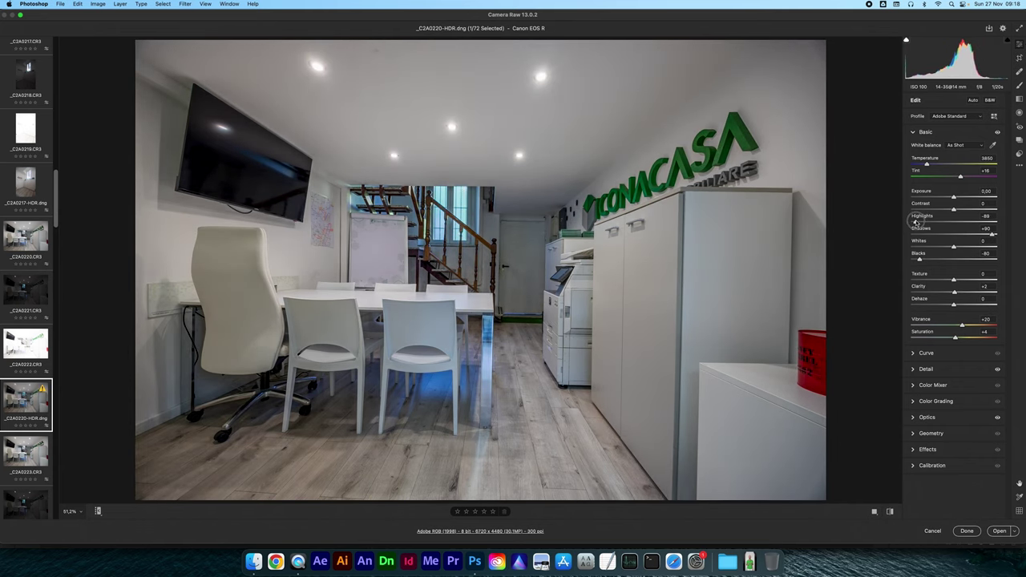
click(954, 197)
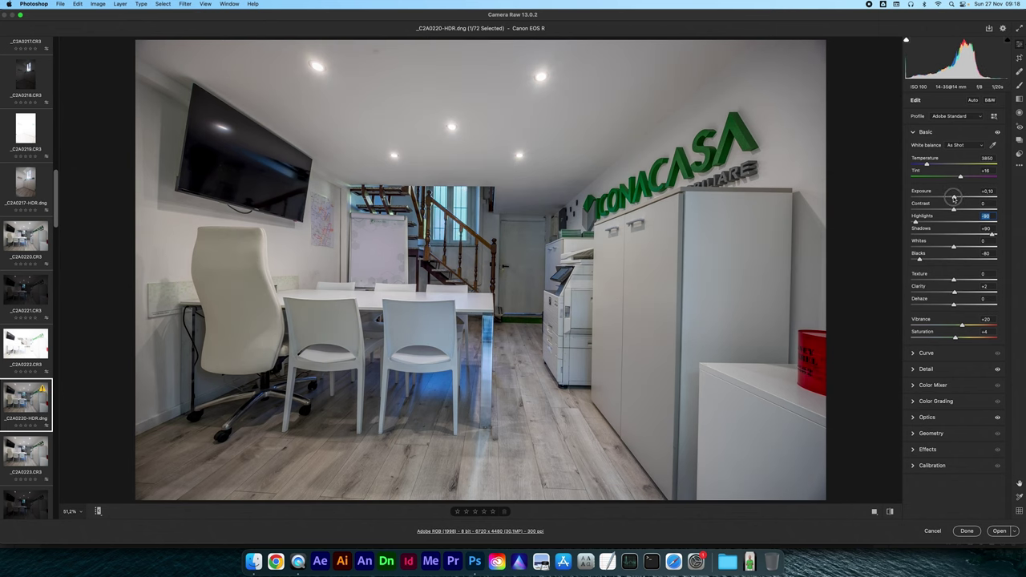
key(u)
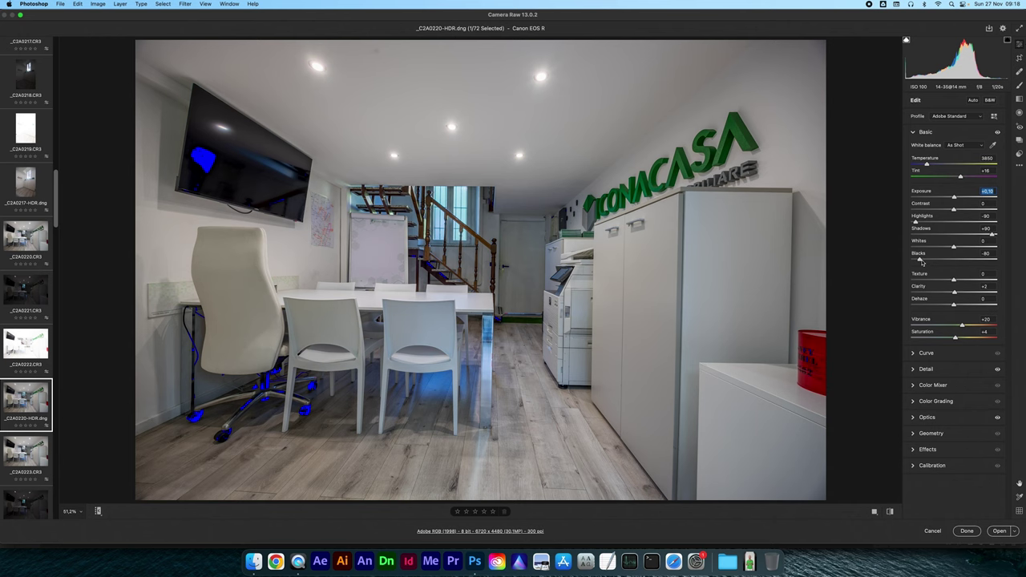
drag(920, 259, 932, 260)
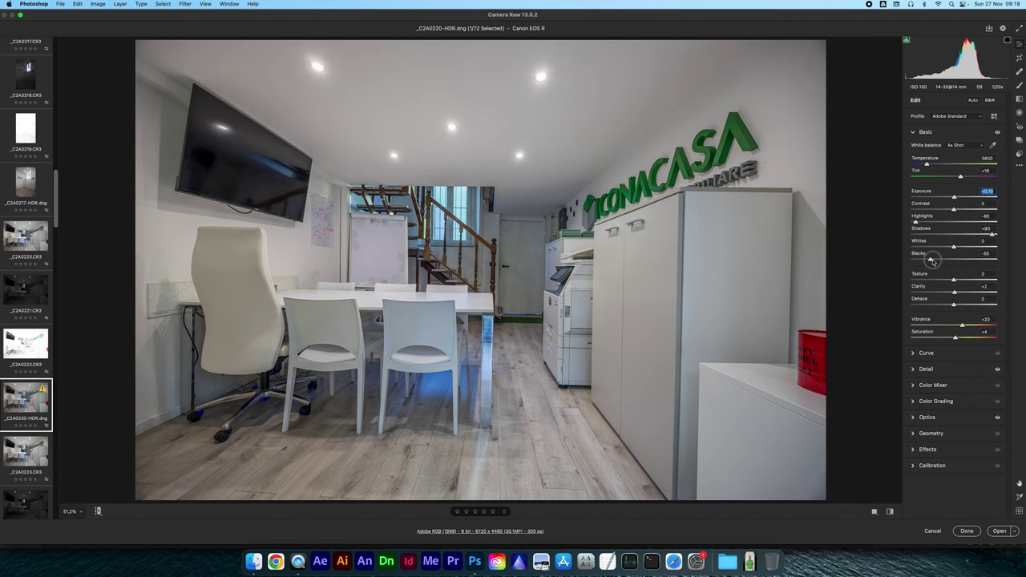
drag(993, 235, 988, 235)
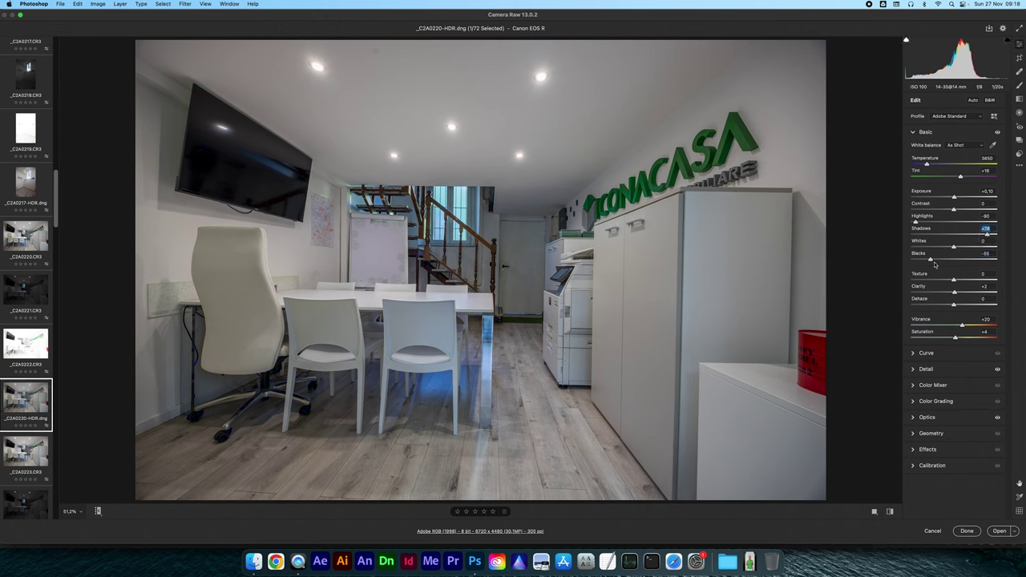
drag(930, 260, 943, 264)
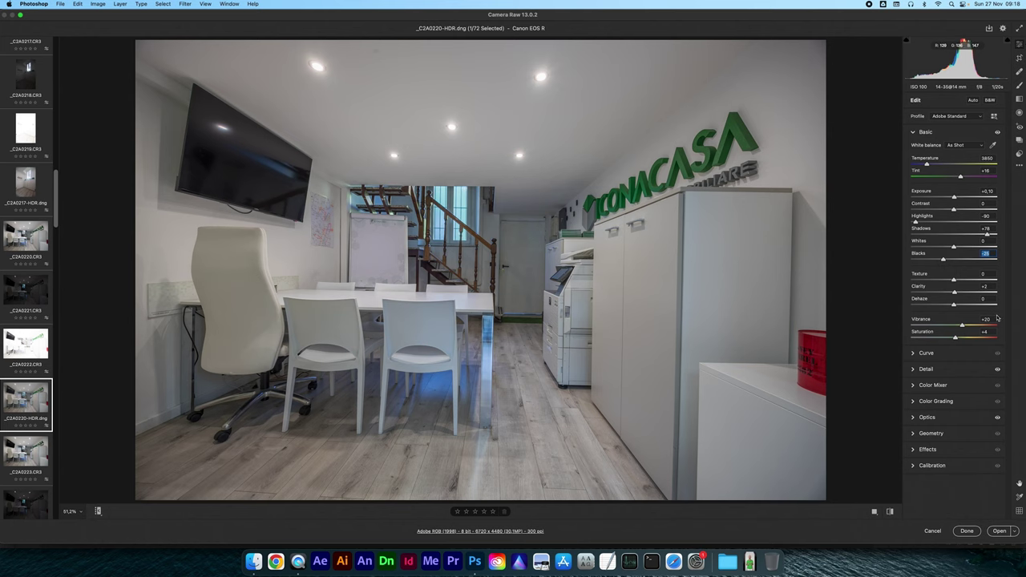
Apply Guided Upright with vertical guides on the table leg and cabinet edge, and horizontal guides on the table top and stair ceiling
click(946, 433)
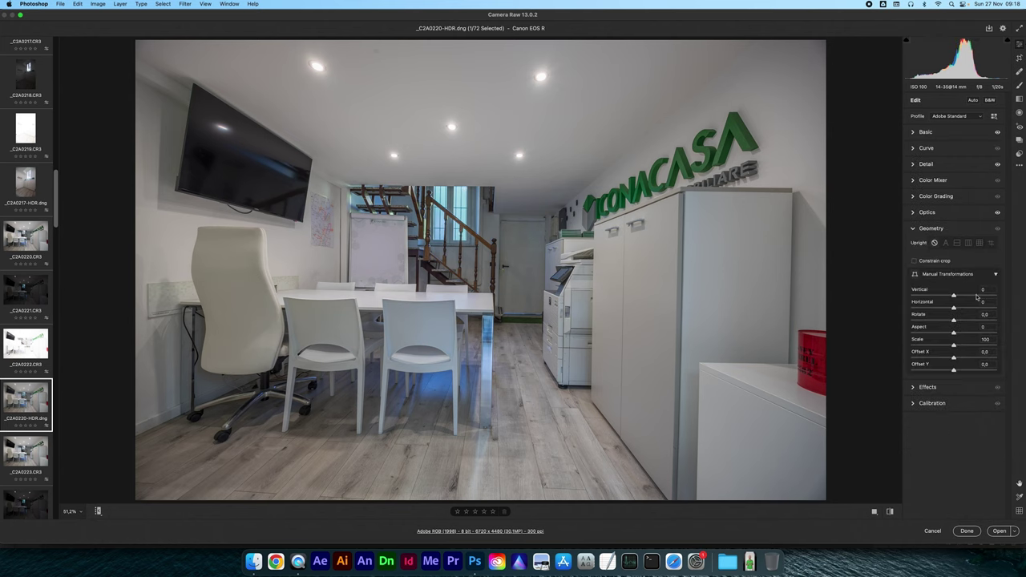
click(991, 244)
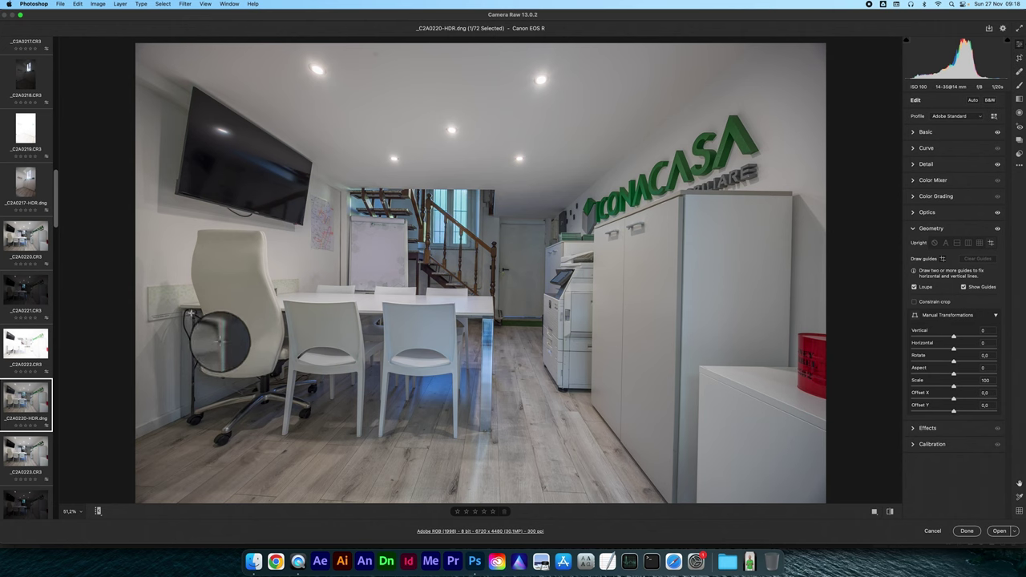
drag(191, 311, 192, 415)
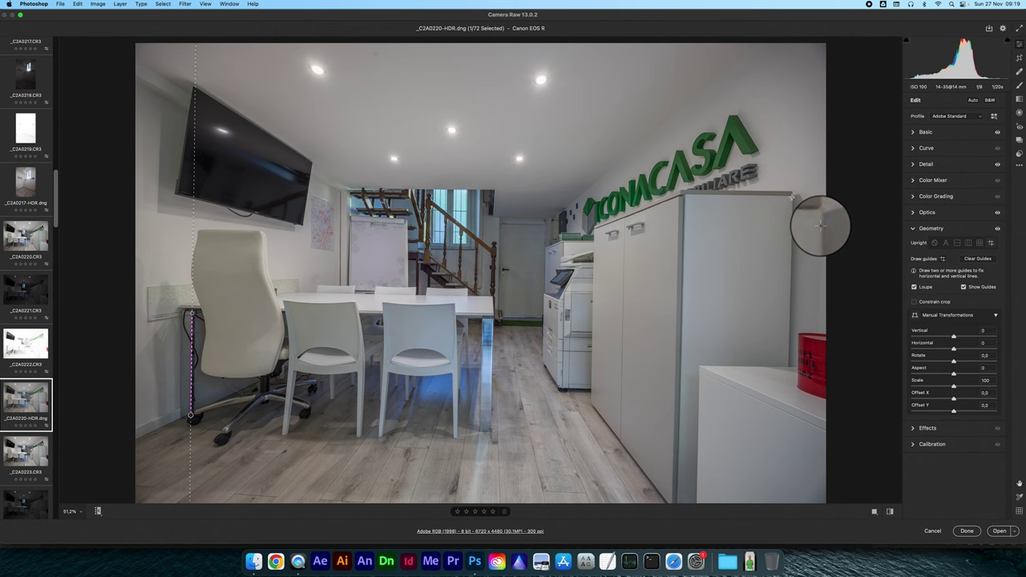
drag(792, 195, 788, 356)
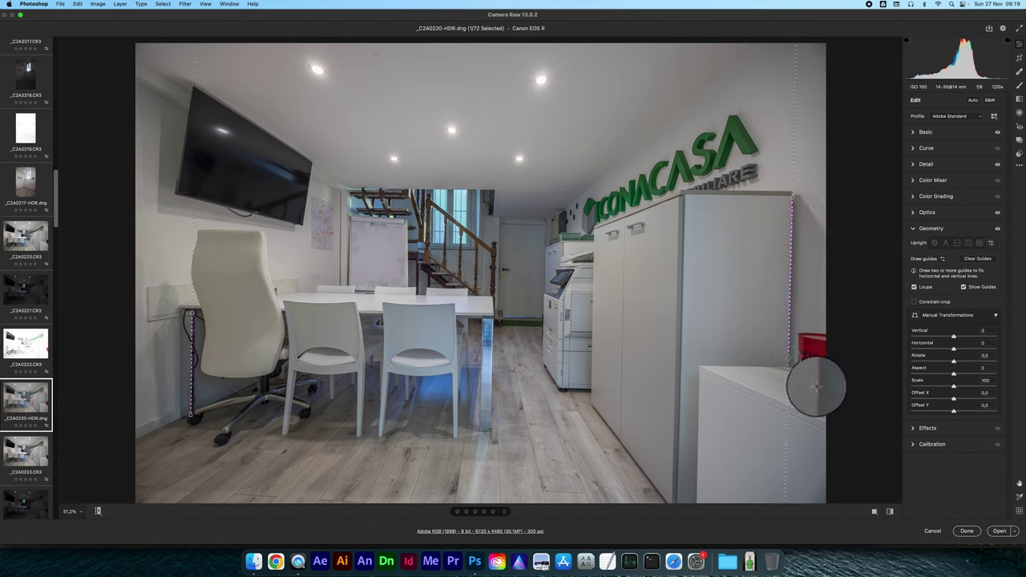
drag(788, 356, 790, 360)
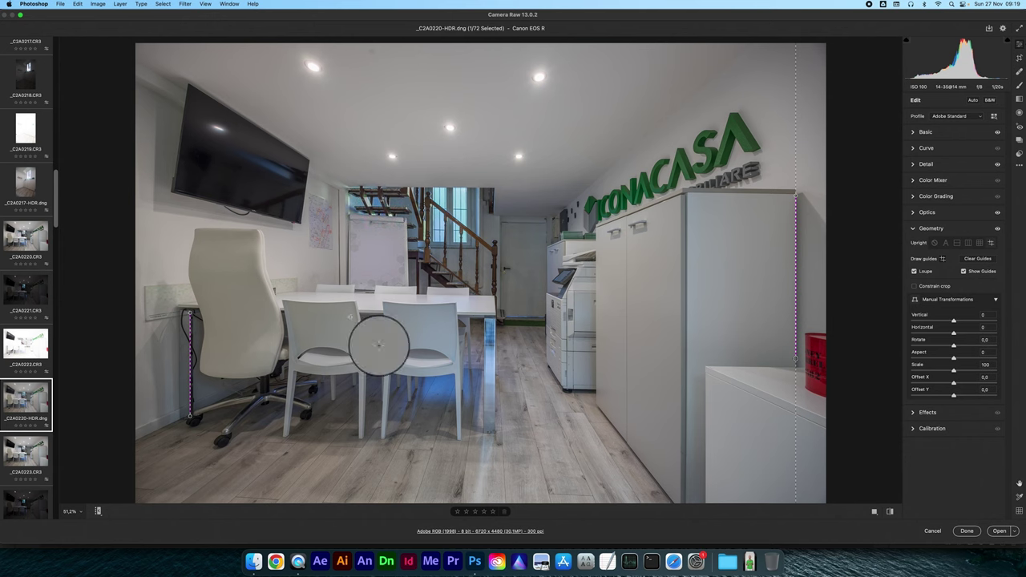
drag(371, 310, 486, 312)
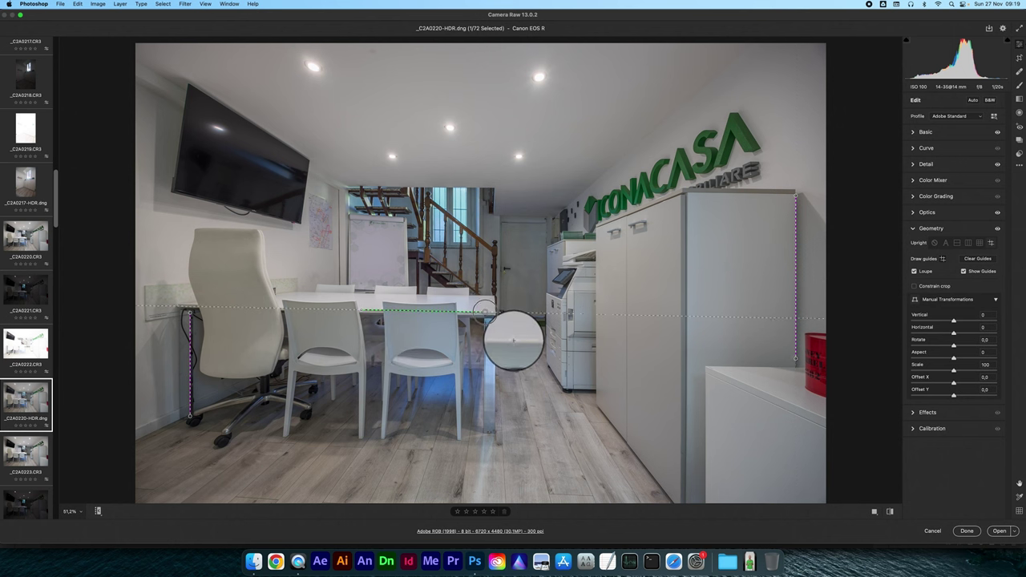
drag(486, 310, 486, 311)
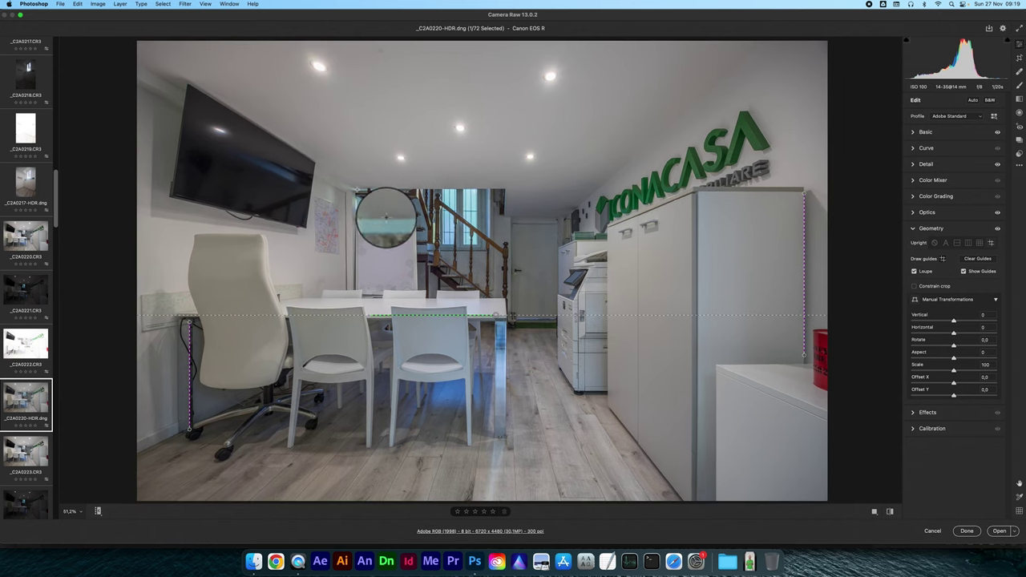
drag(355, 188, 504, 189)
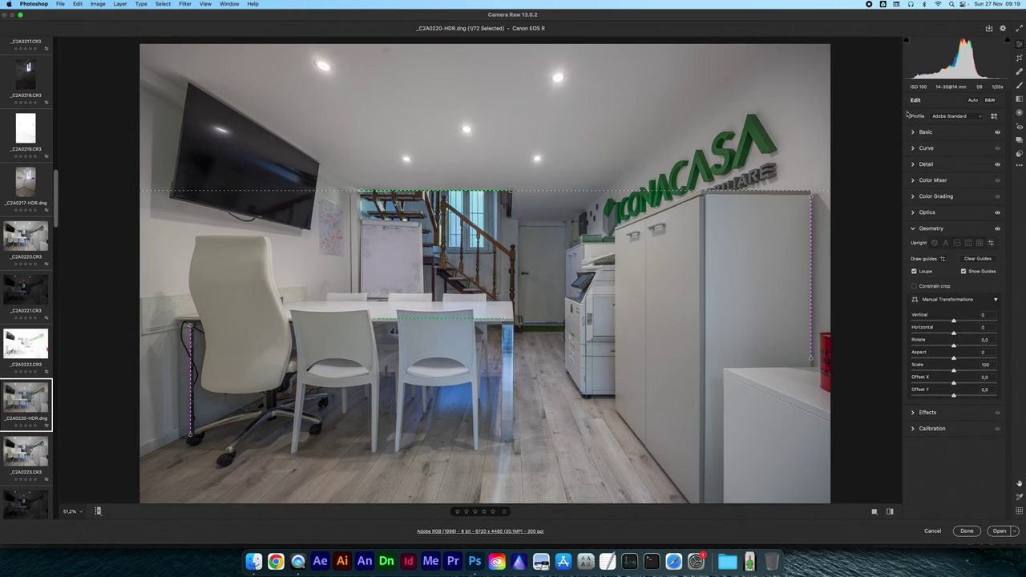
Hide the guides and toggle undo/redo to compare the corrected and uncorrected perspective
click(1020, 54)
key(ctrl+z)
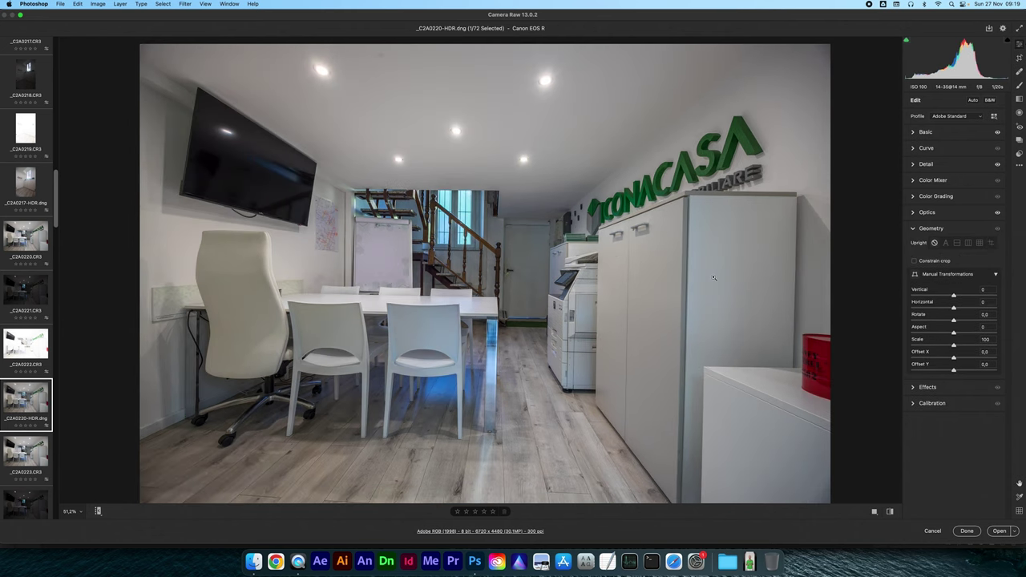
key(ctrl+shift+z)
key(ctrl+z)
key(ctrl+shift+z)
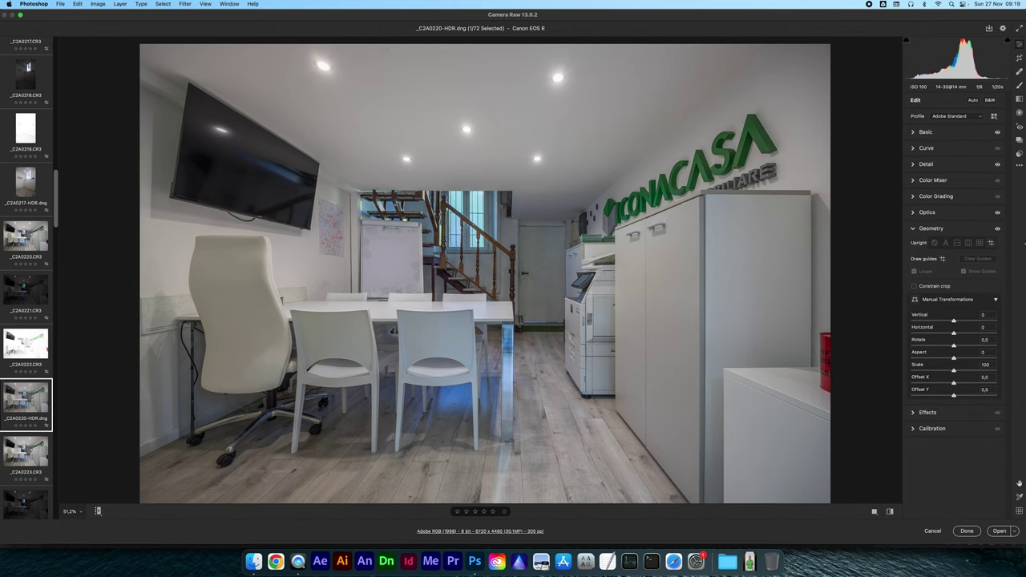
click(927, 133)
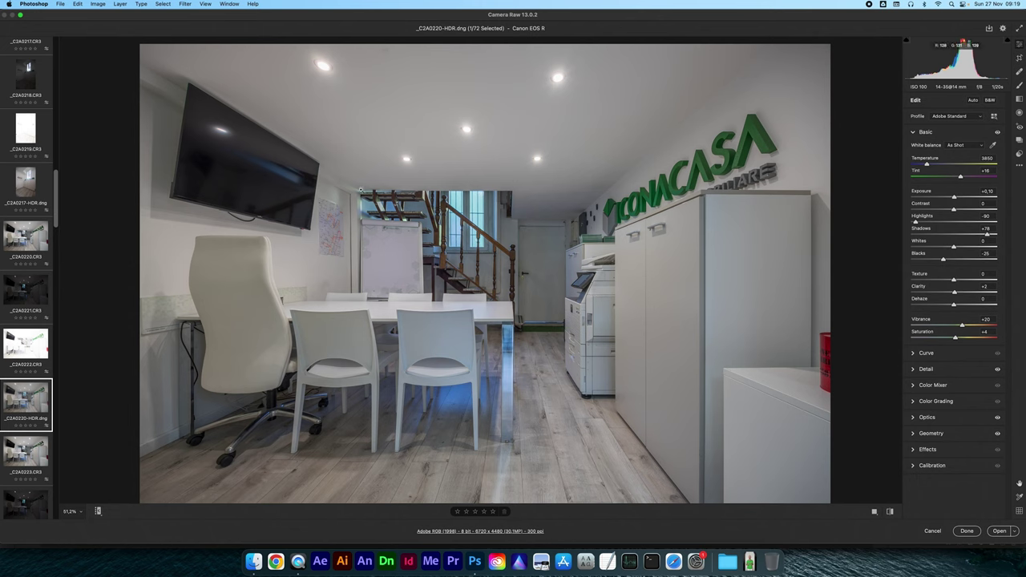
Select the _C2A0223–_C2A0225 bracket, merge it to HDR, and save as _C2A0223-HDR.dng
scroll(17, 371, down, 2)
scroll(19, 357, down, 2)
scroll(21, 345, down, 2)
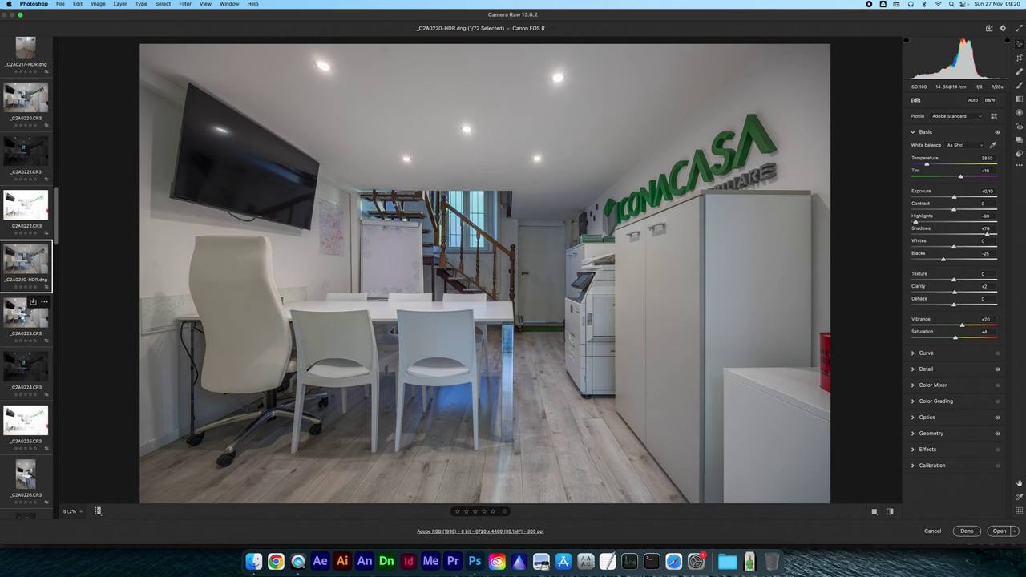
click(23, 321)
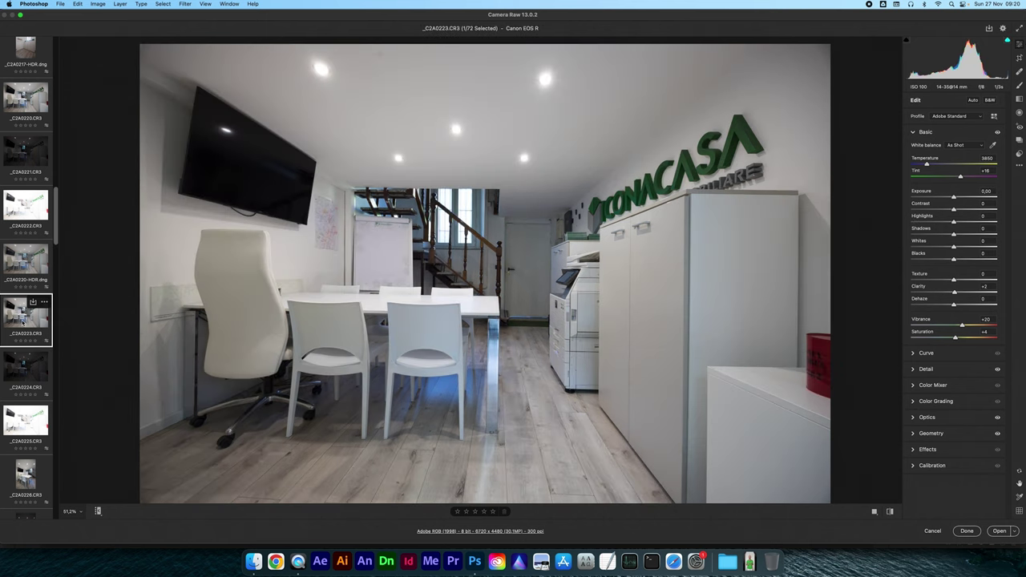
shift+click(16, 426)
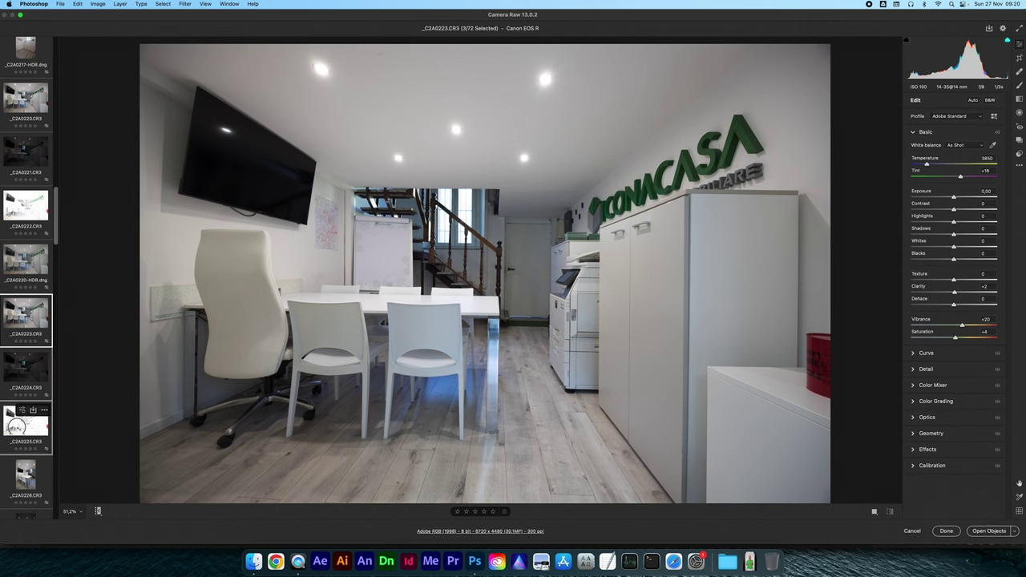
scroll(17, 428, down, 1)
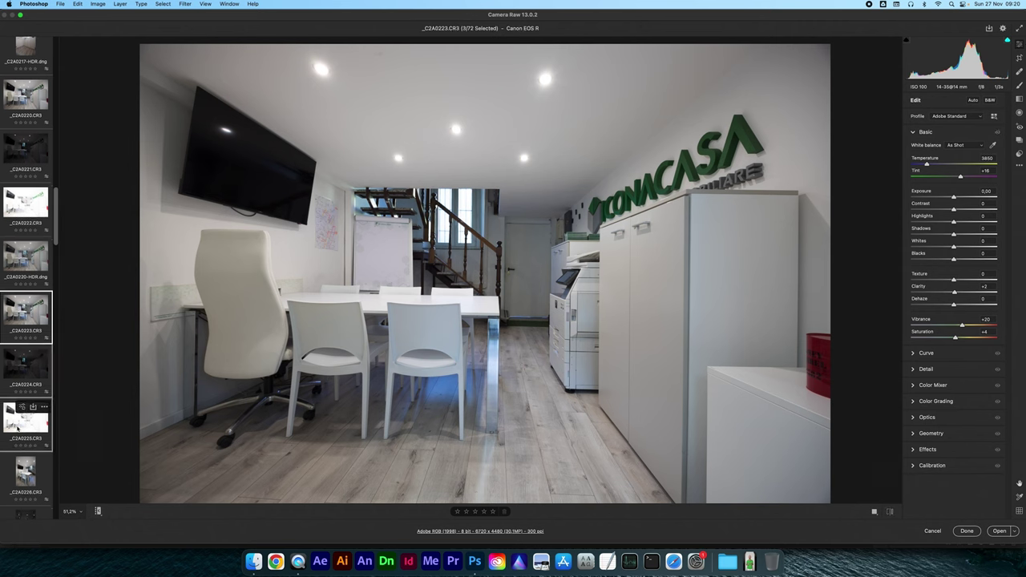
key(alt+m)
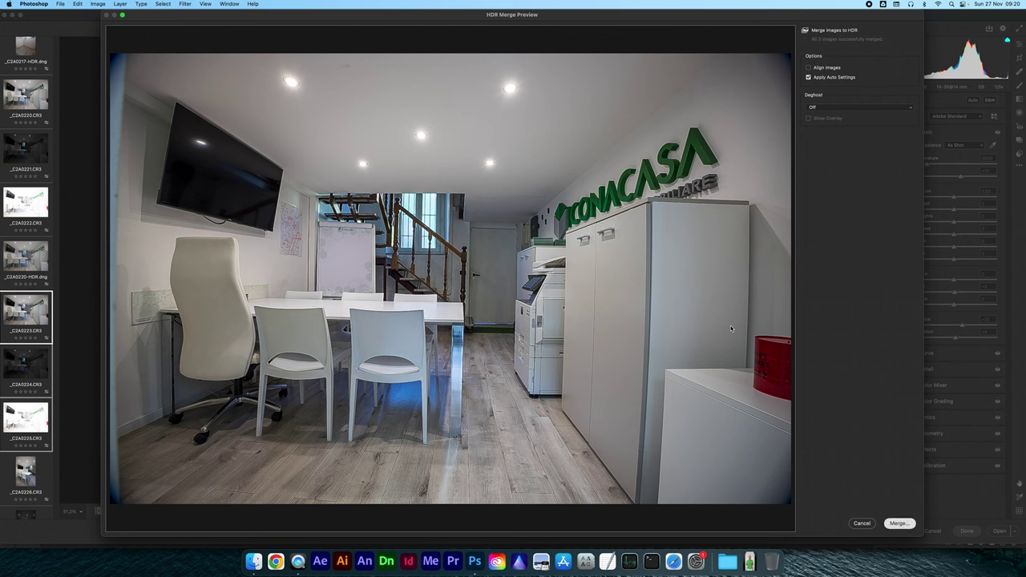
key(Return)
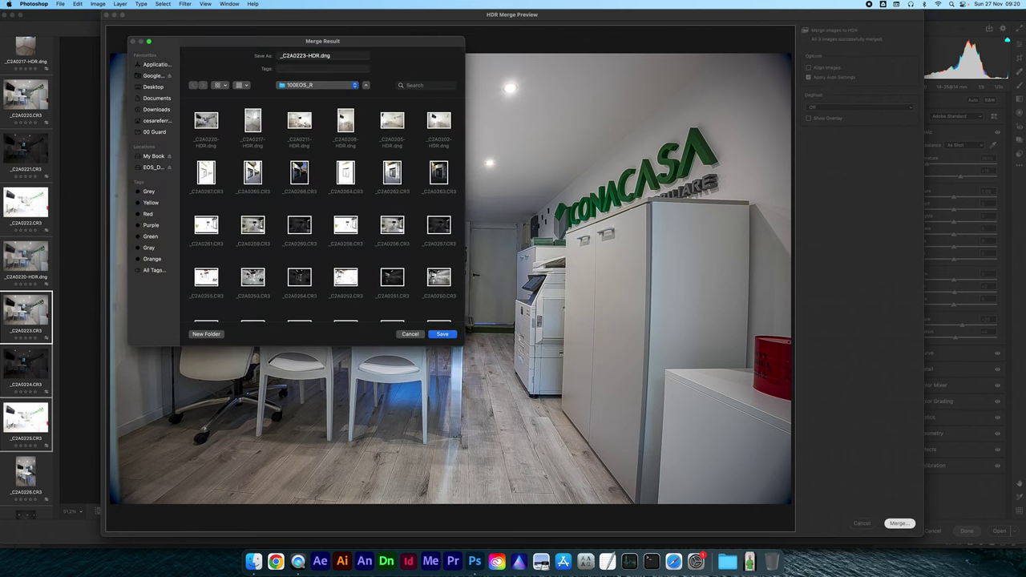
key(Return)
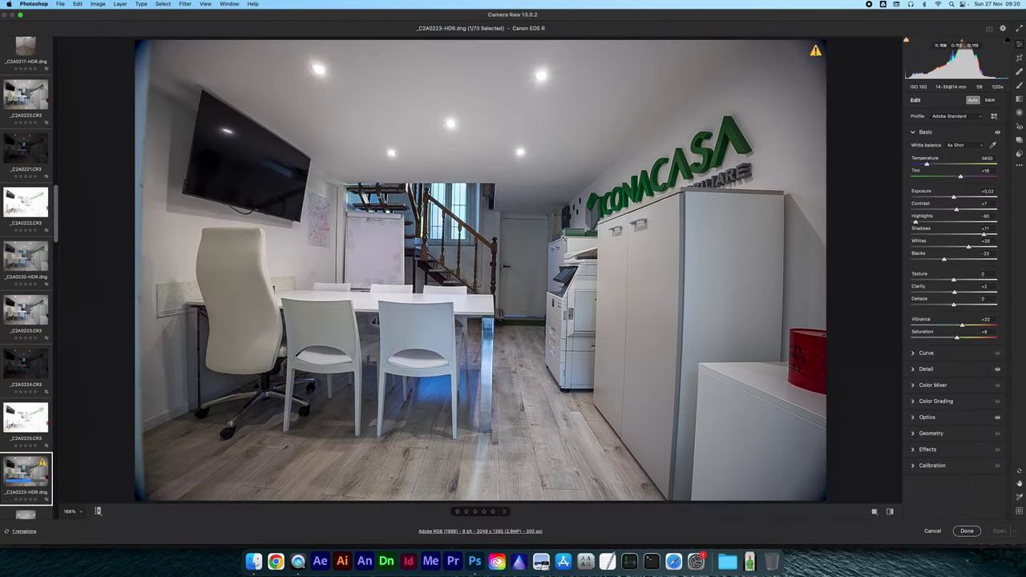
mouse_move(25, 257)
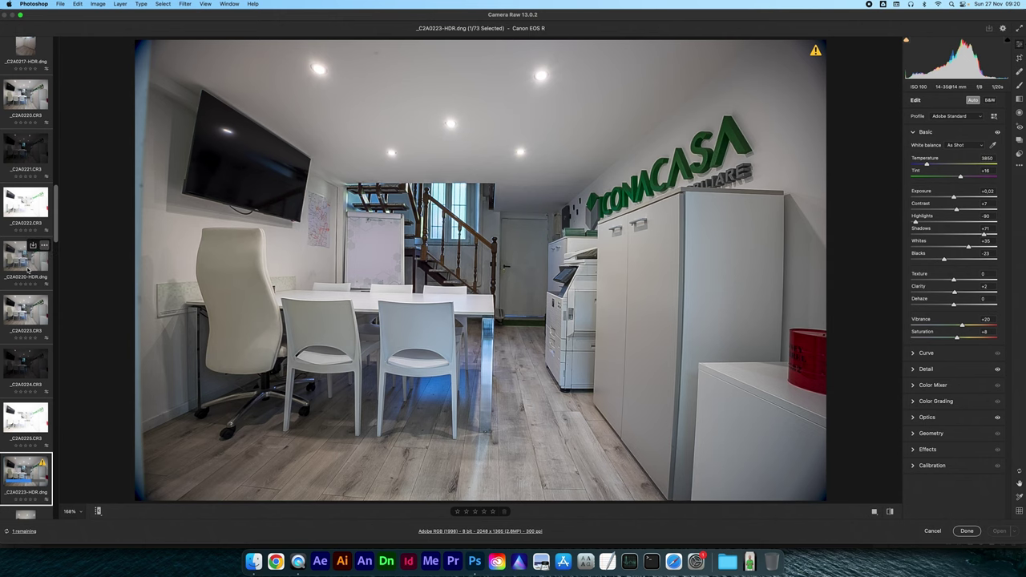
Synchronize _C2A0220-HDR's edit settings onto _C2A0223-HDR.dng
click(27, 264)
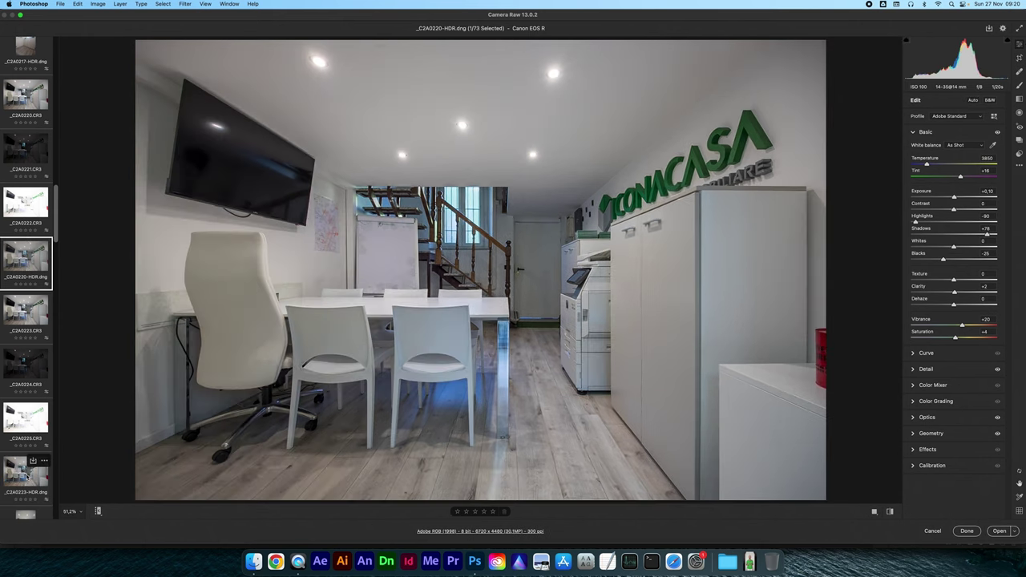
super+click(27, 476)
key(alt+s)
key(Return)
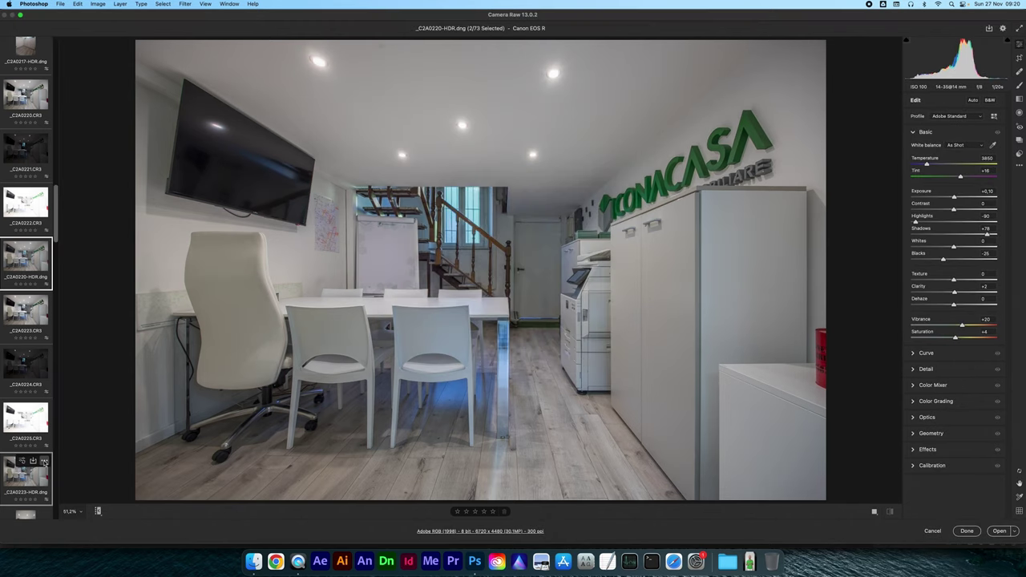
click(26, 484)
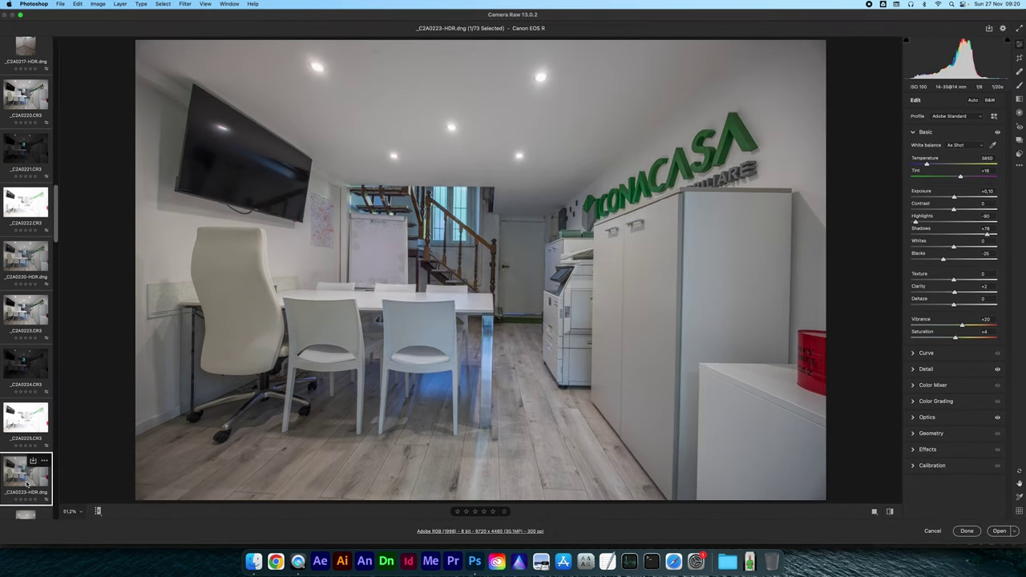
Re-synchronize from _C2A0220-HDR with Geometry included, so _C2A0223-HDR also gets the upright correction
click(29, 269)
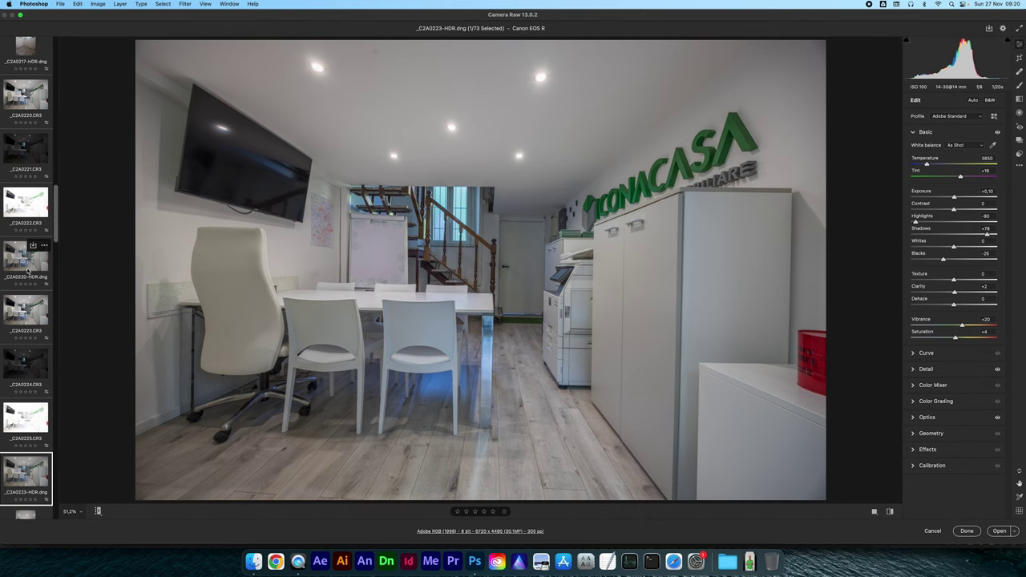
super+click(24, 485)
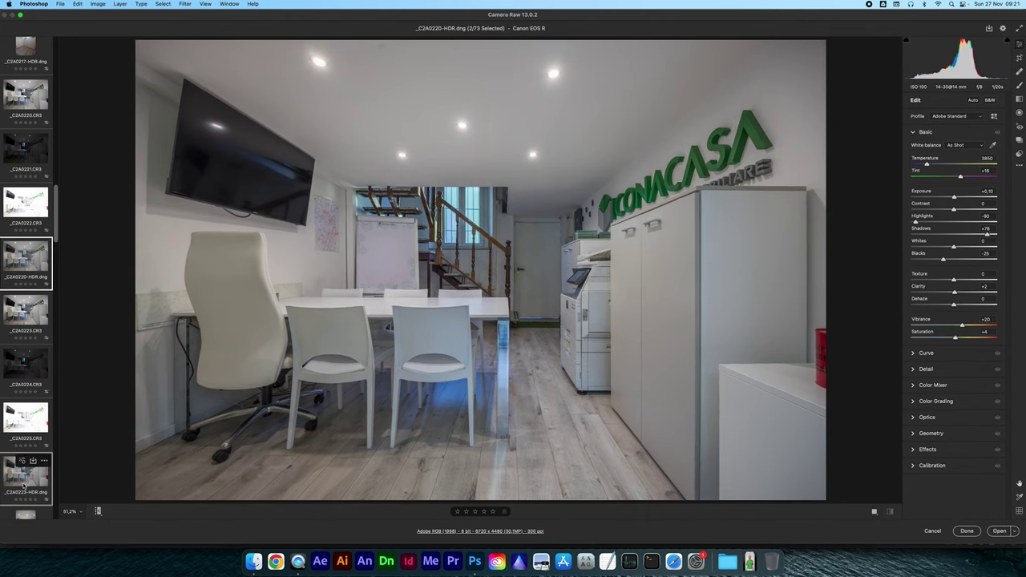
key(alt+s)
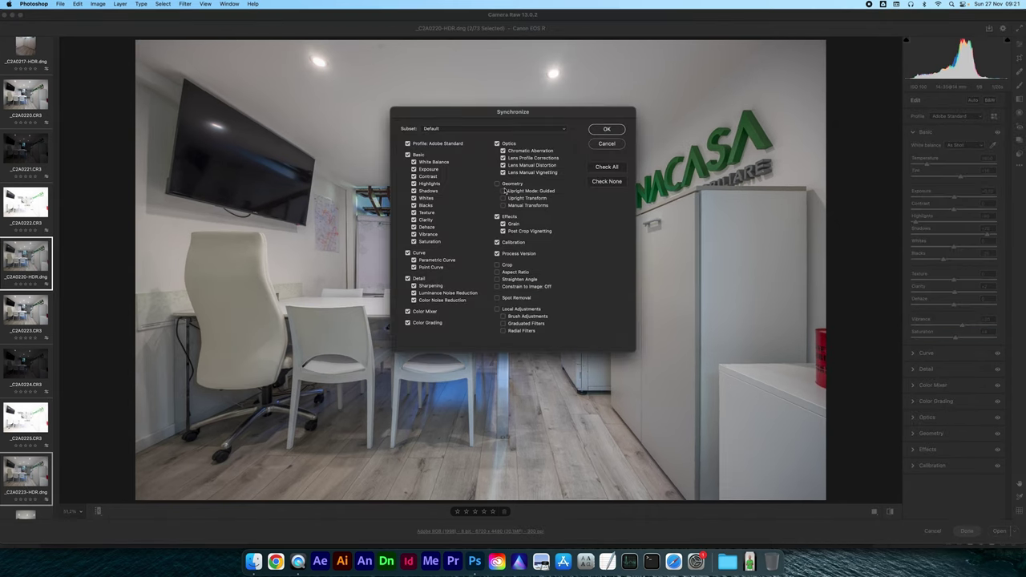
click(497, 185)
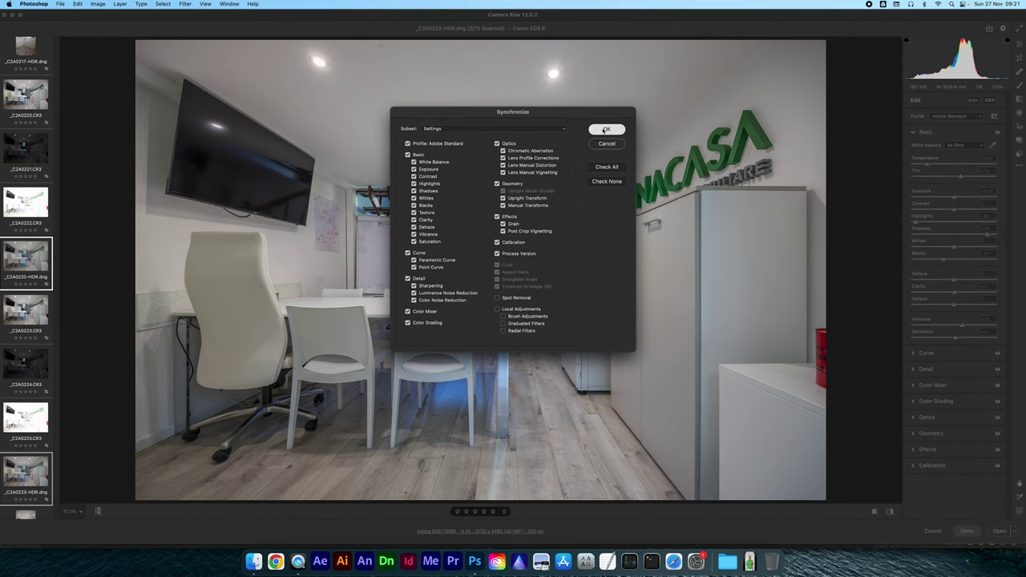
click(605, 129)
click(14, 481)
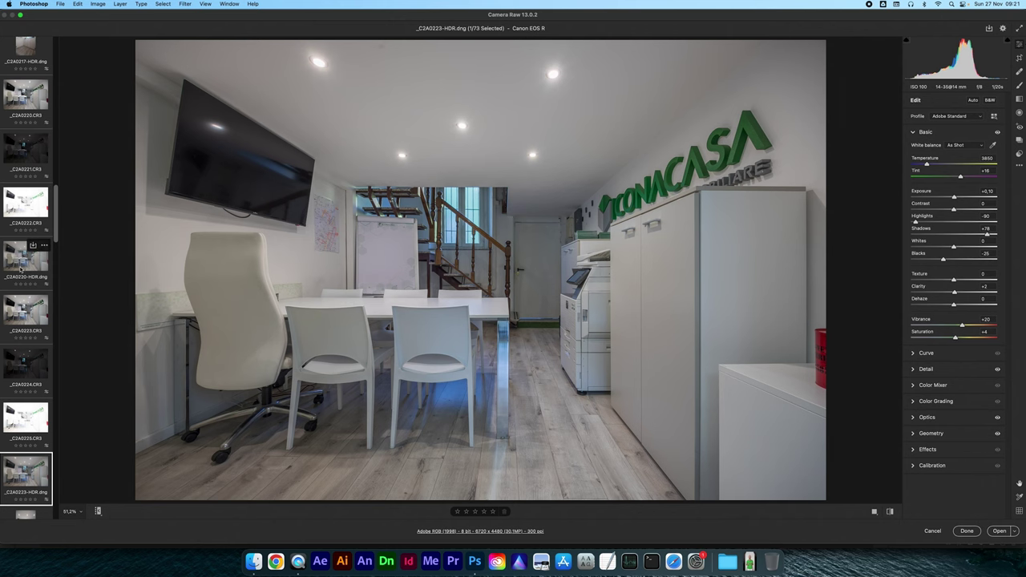
Mark _C2A0220.CR3 through _C2A0220-HDR.dng for deletion
click(22, 259)
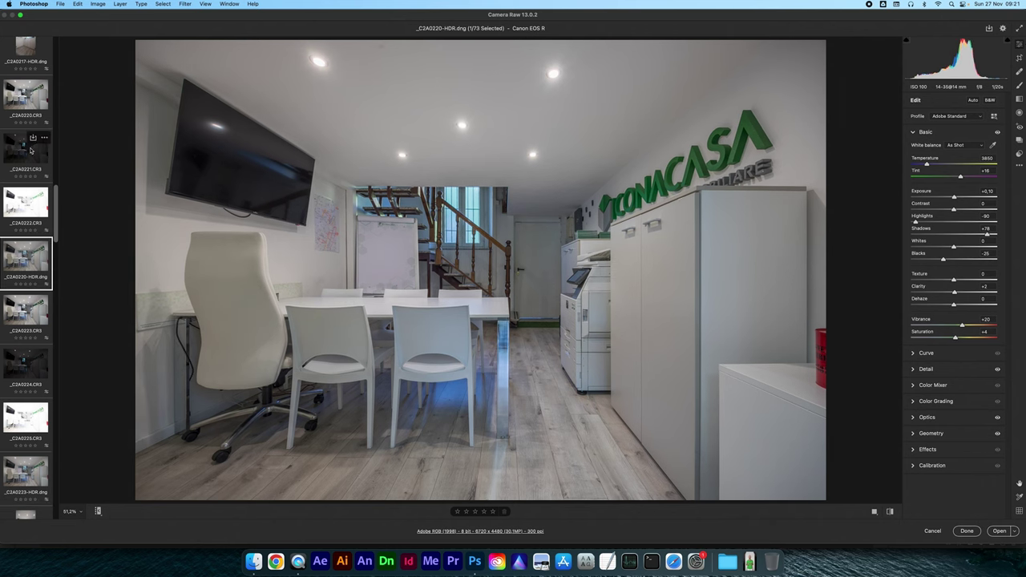
shift+click(21, 104)
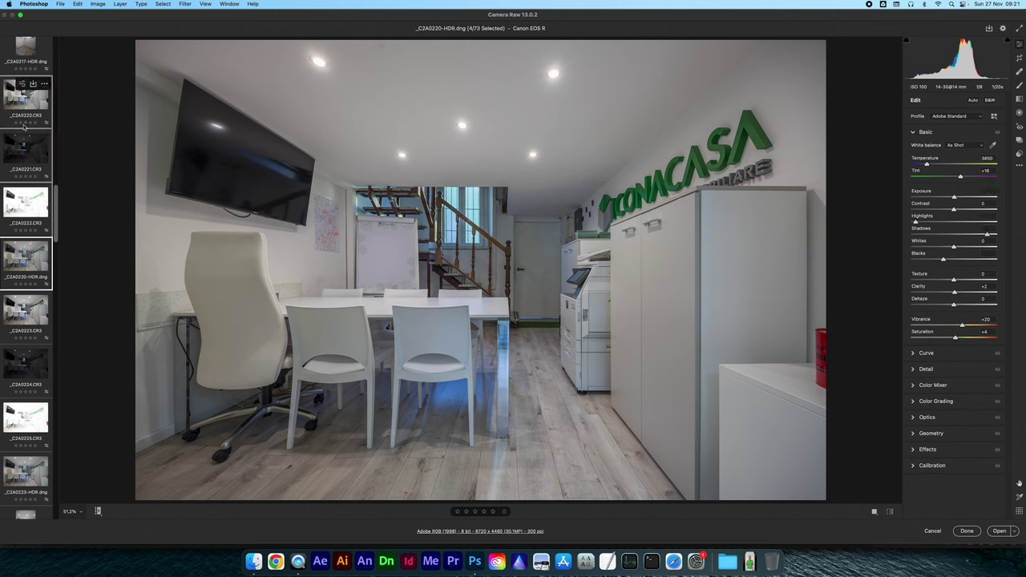
key(Delete)
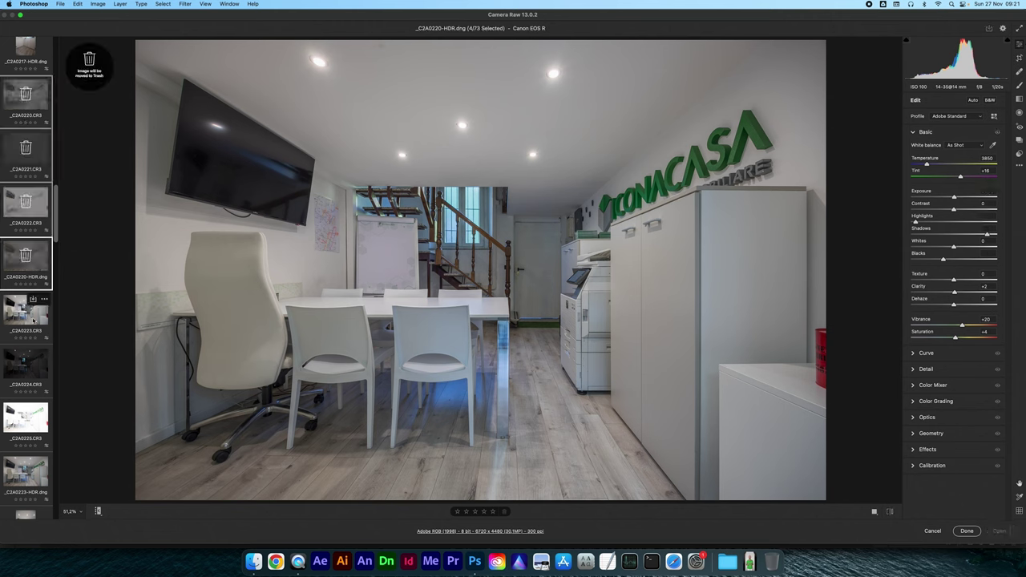
Raise the shadows on _C2A0223-HDR.dng to +83
click(21, 319)
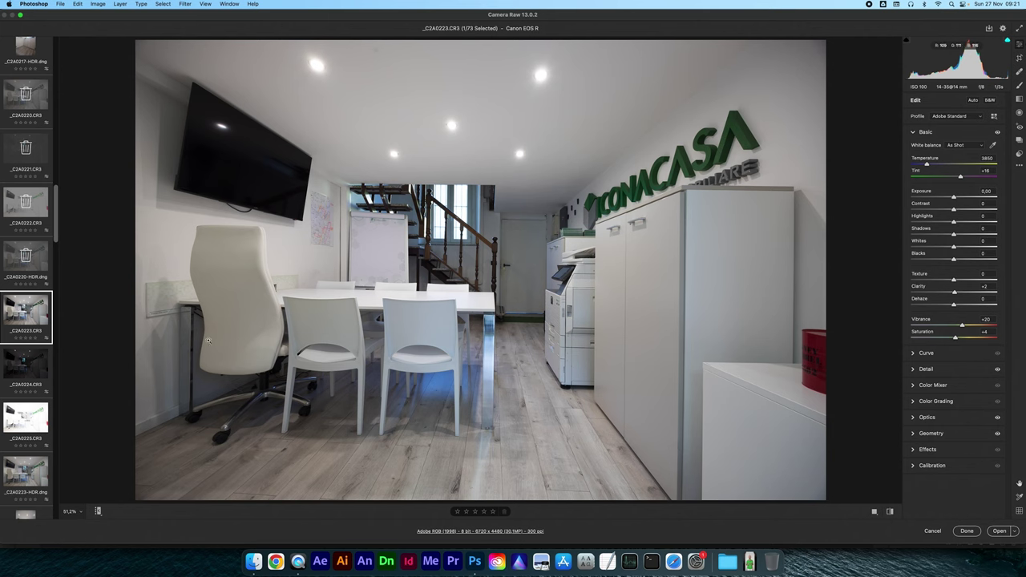
click(22, 475)
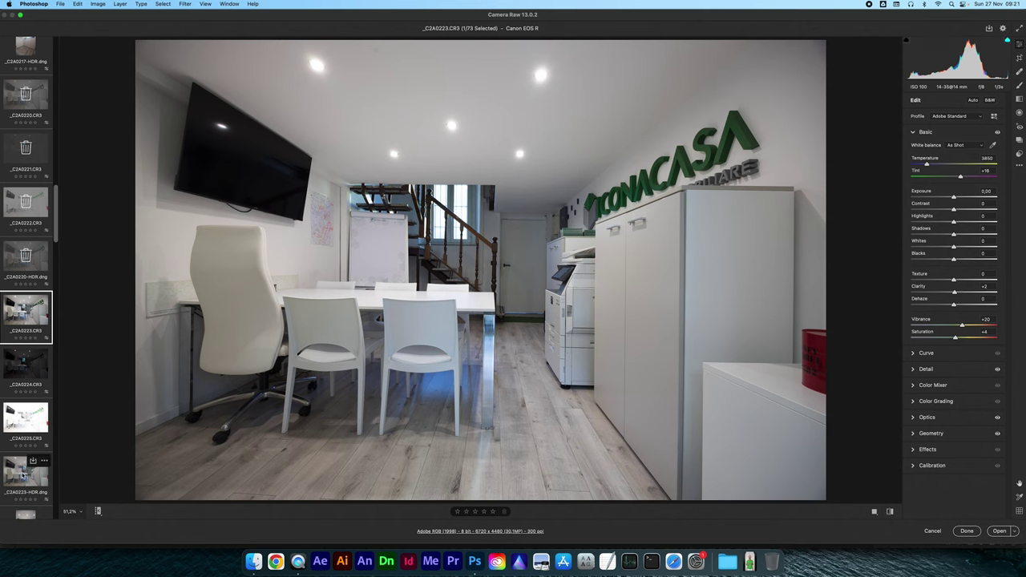
drag(988, 234, 989, 236)
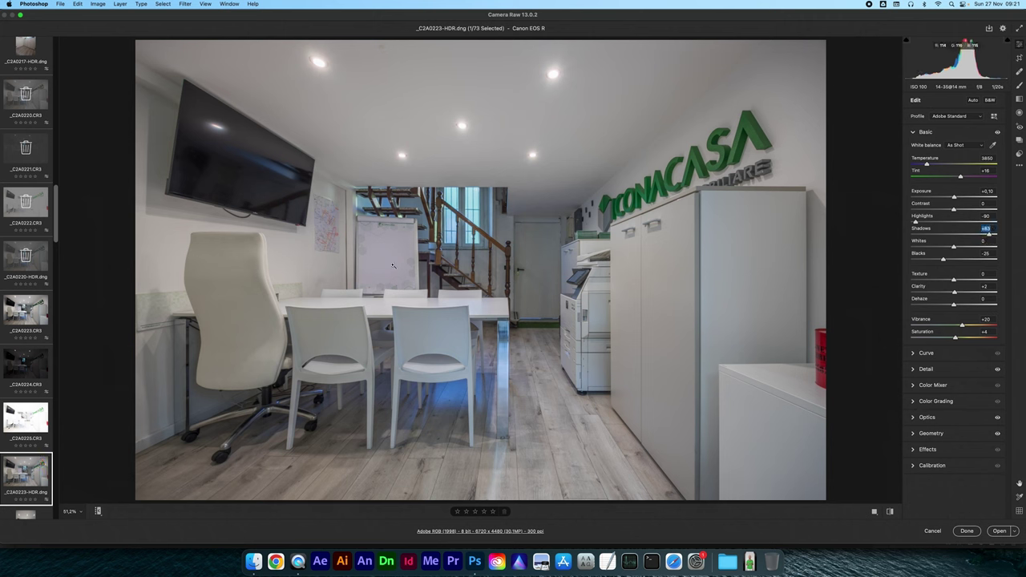
Select the _C2A0226 bracket and start Merge to HDR
scroll(42, 343, down, 3)
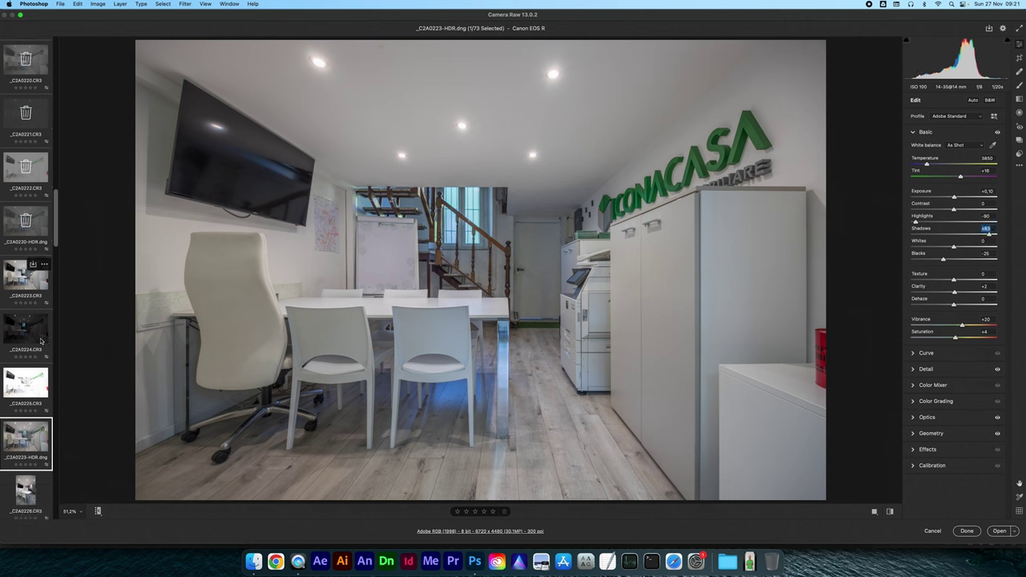
scroll(32, 345, down, 5)
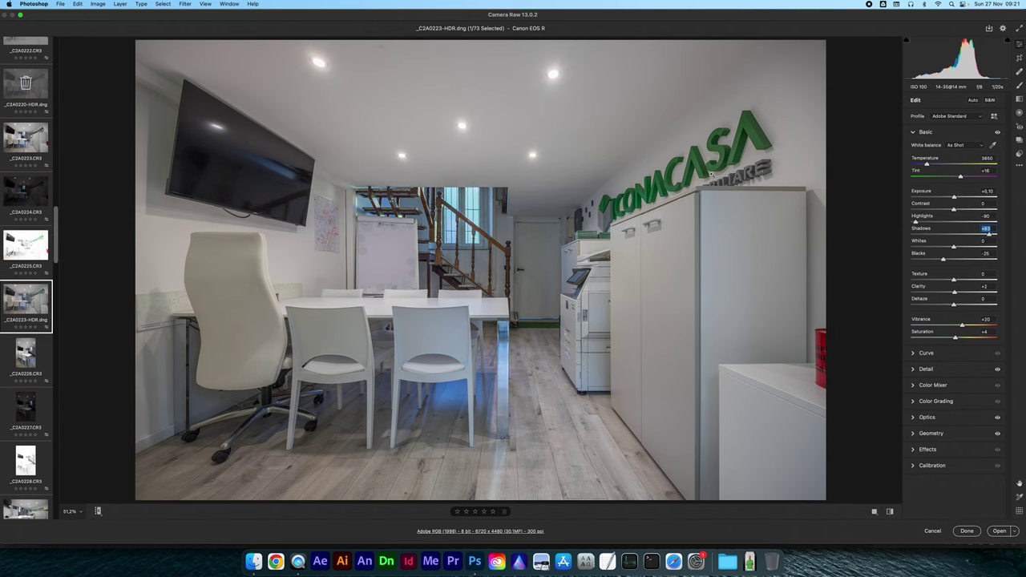
key(Down)
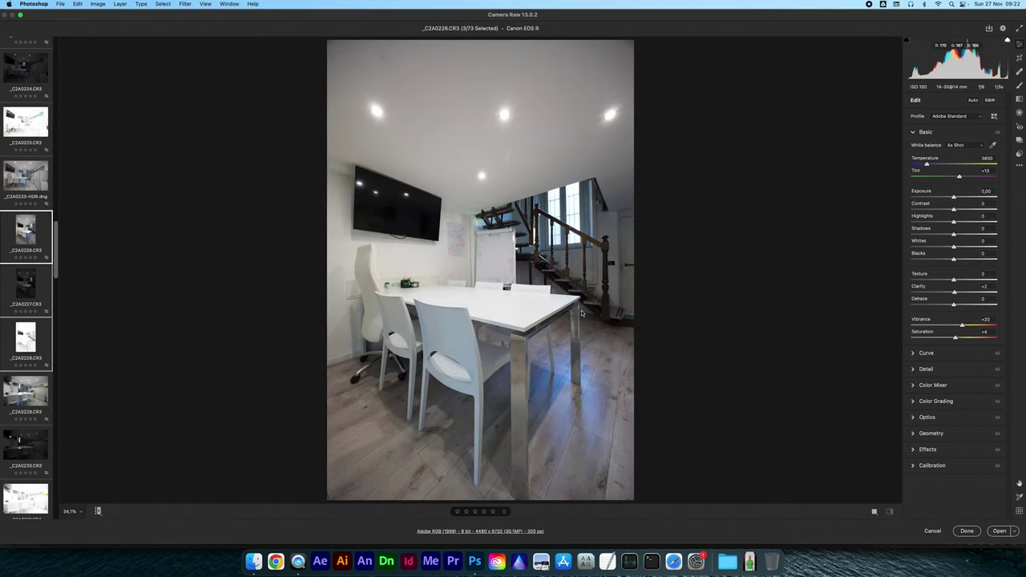
key(alt+m)
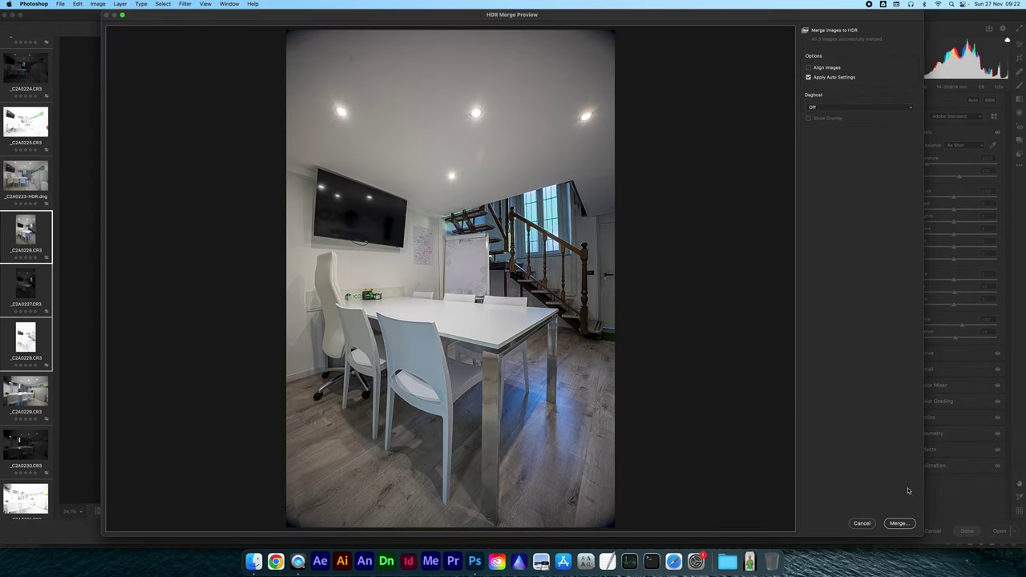
Confirm the HDR merge preview and save the result as _C2A0226-HDR.dng
click(900, 524)
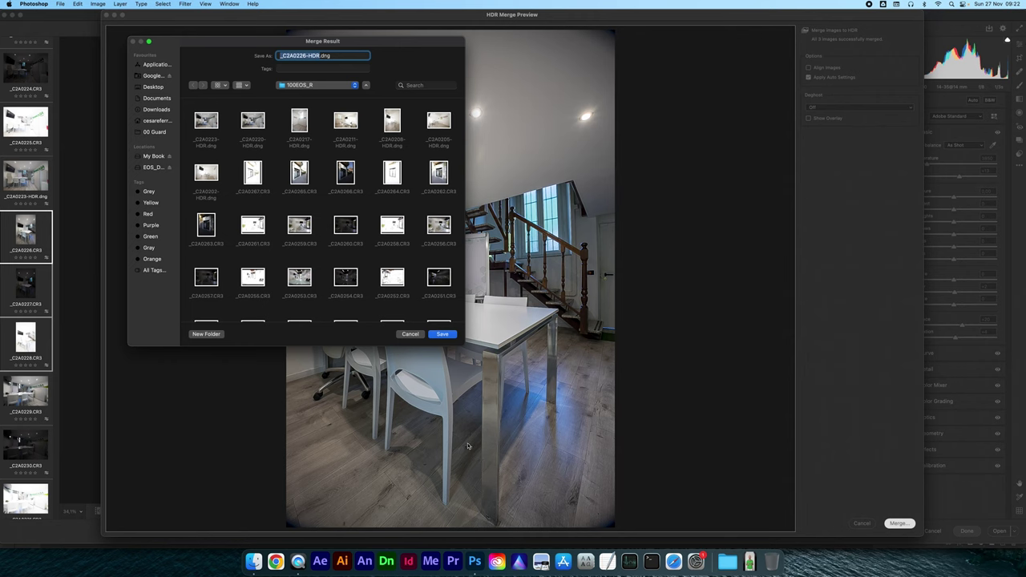
key(Return)
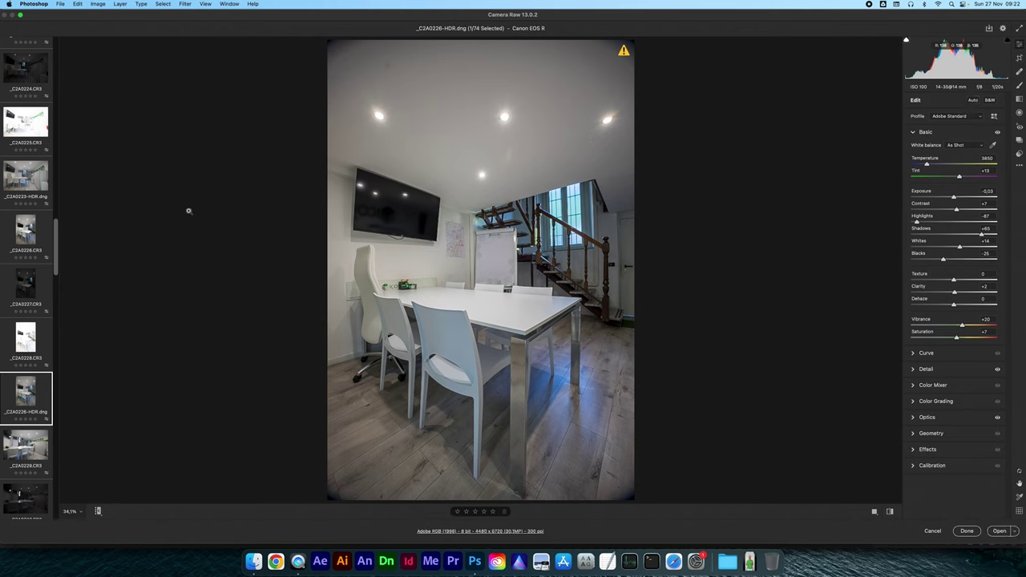
Paste _C2A0223-HDR's tone settings onto _C2A0226-HDR.dng and ease its shadows to about +76
mouse_move(26, 176)
click(30, 186)
mouse_move(25, 393)
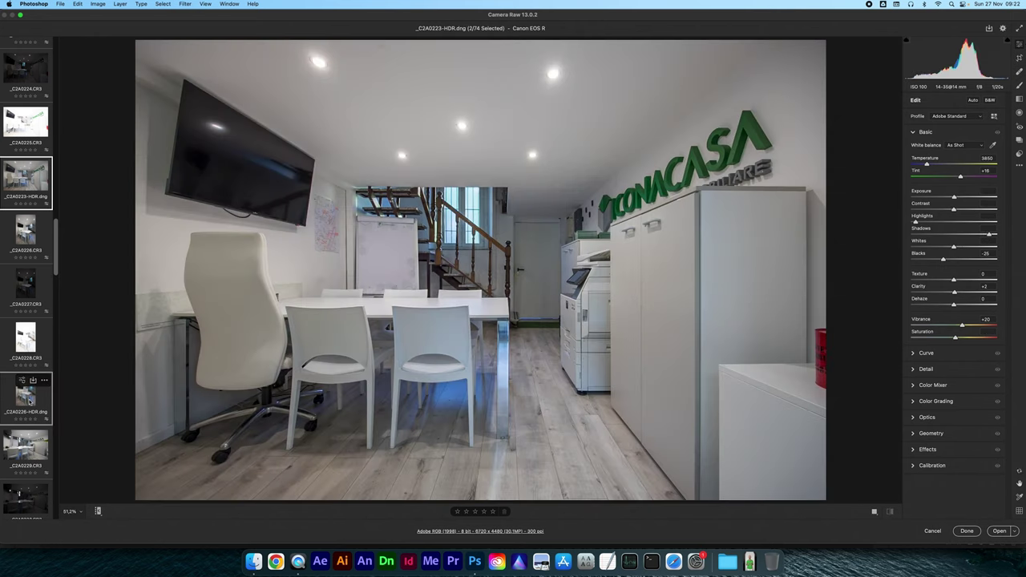
key(ctrl+alt+v)
key(Return)
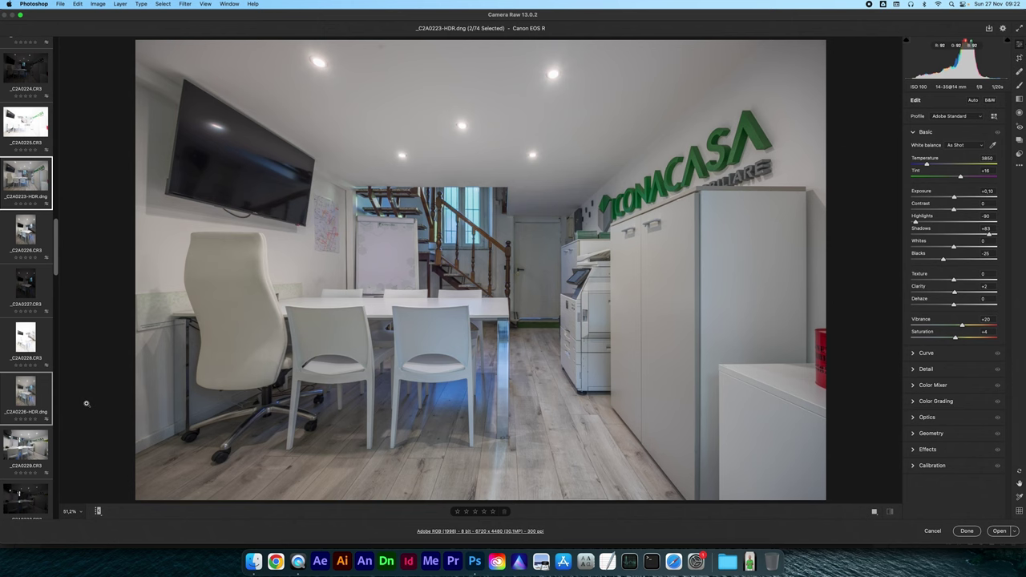
click(32, 405)
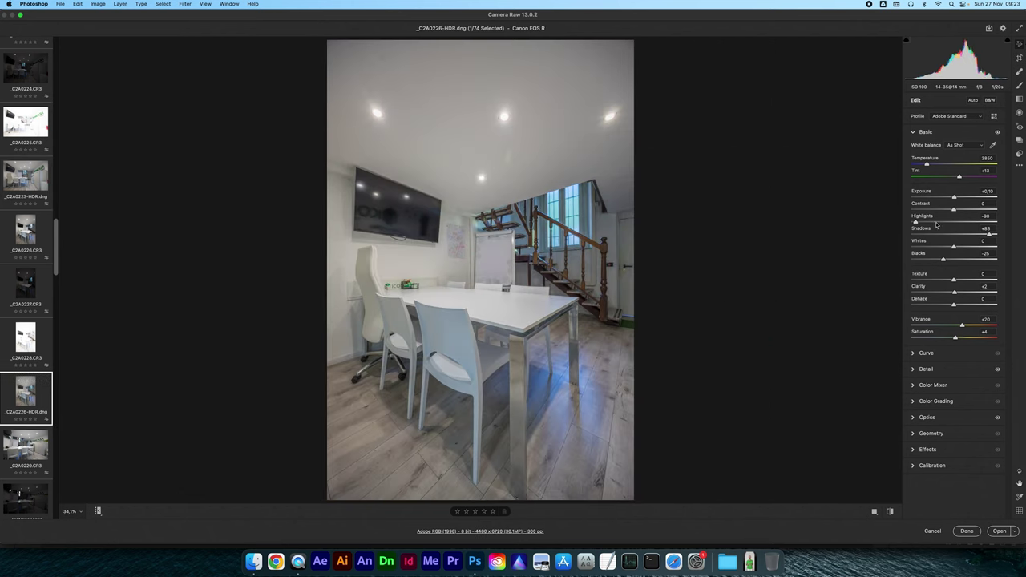
drag(988, 234, 985, 235)
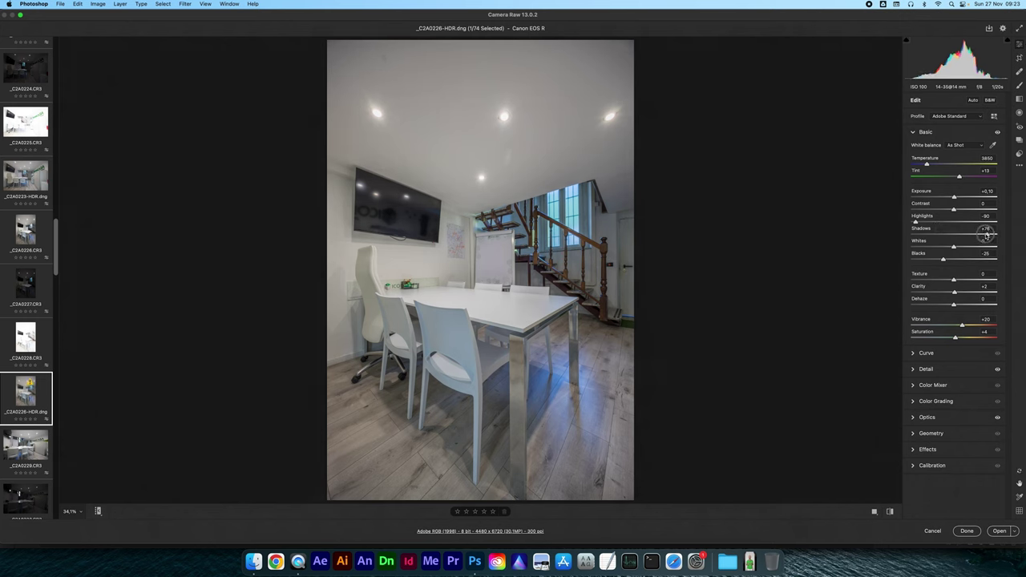
click(986, 230)
click(932, 433)
Apply Guided Upright with vertical guides on the staircase wall edge and the table leg
click(992, 243)
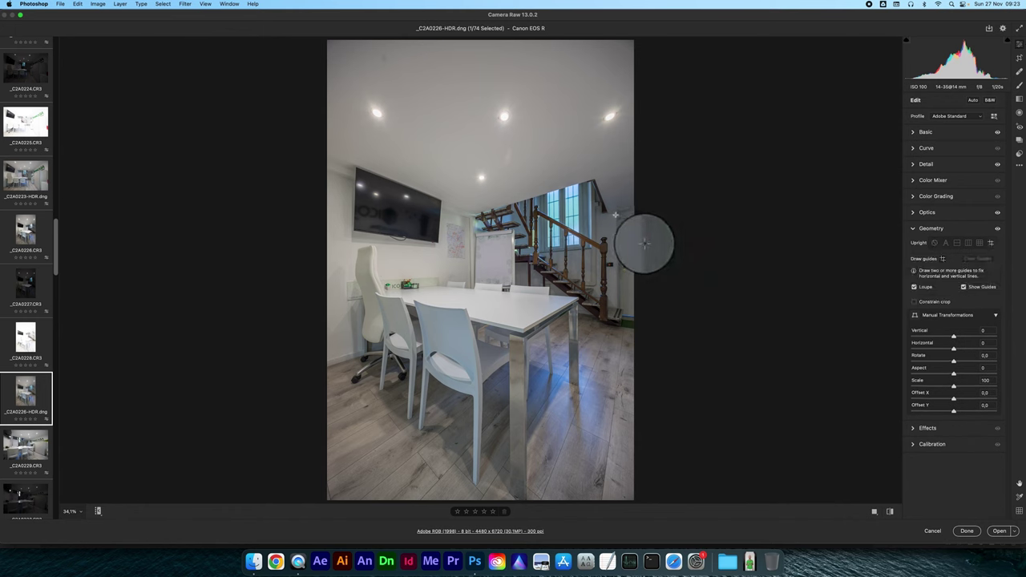
drag(615, 215, 617, 297)
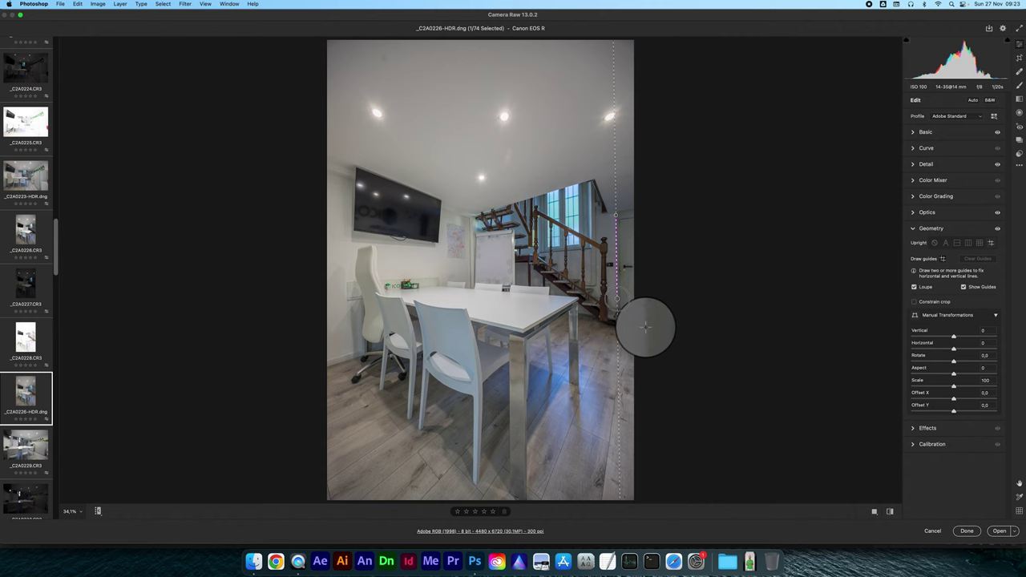
drag(646, 327, 646, 328)
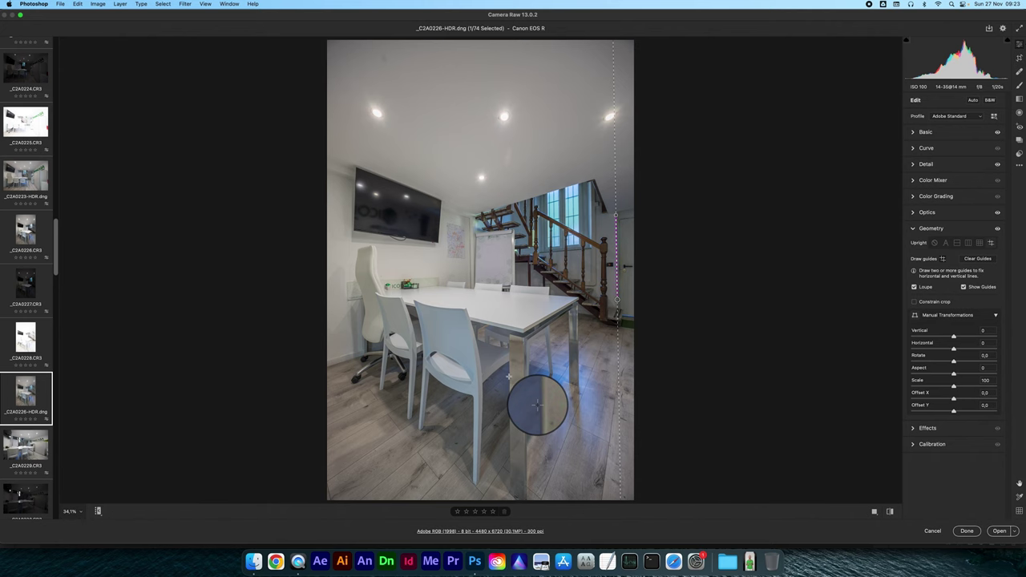
drag(508, 376, 510, 459)
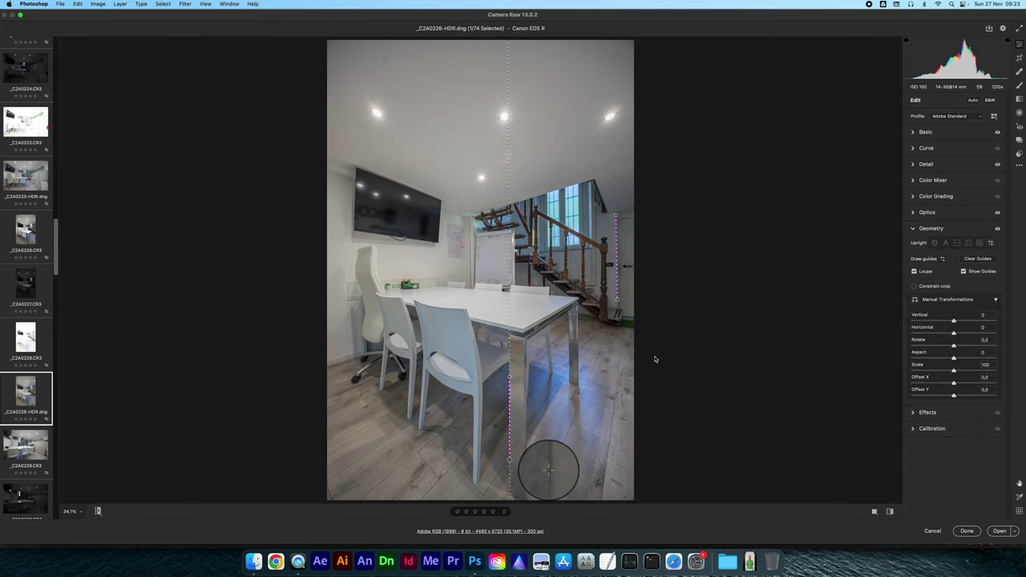
Set Offset Y to +4.0 and apply the guided upright correction
click(986, 390)
key(shift+Up)
key(shift+Up)
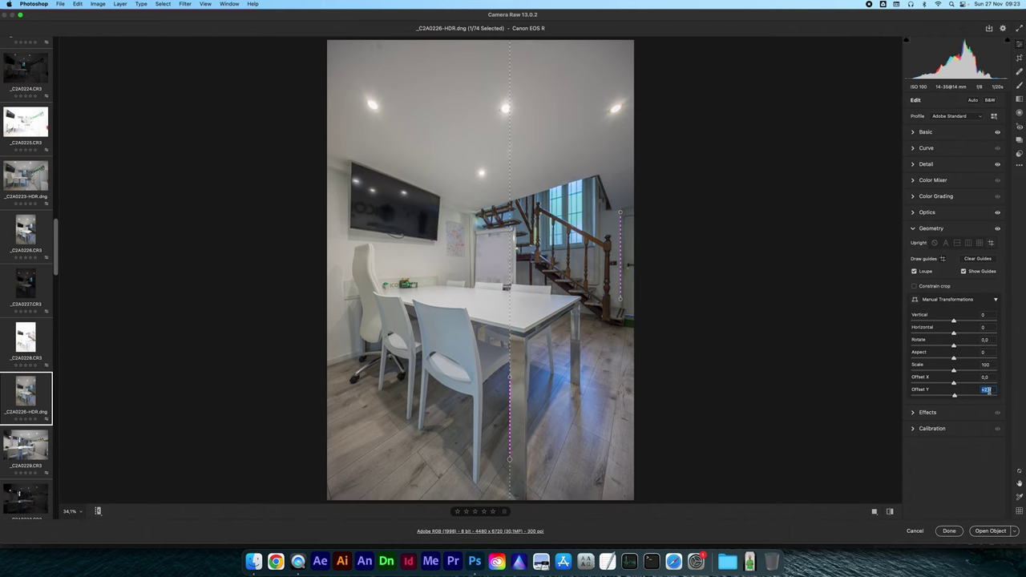
key(Up)
key(shift+Up)
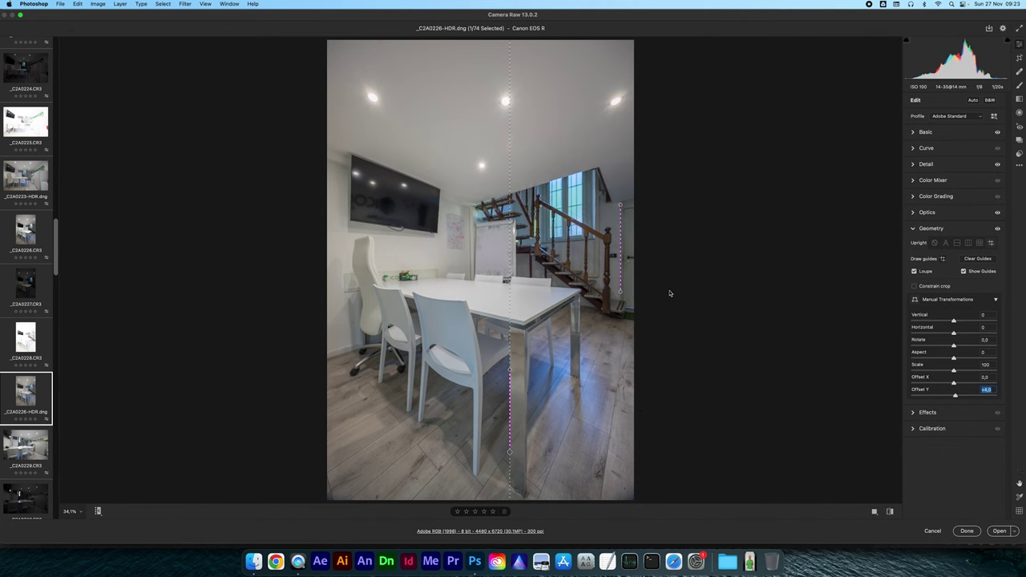
key(shift+t)
scroll(19, 429, down, 2)
scroll(19, 428, down, 3)
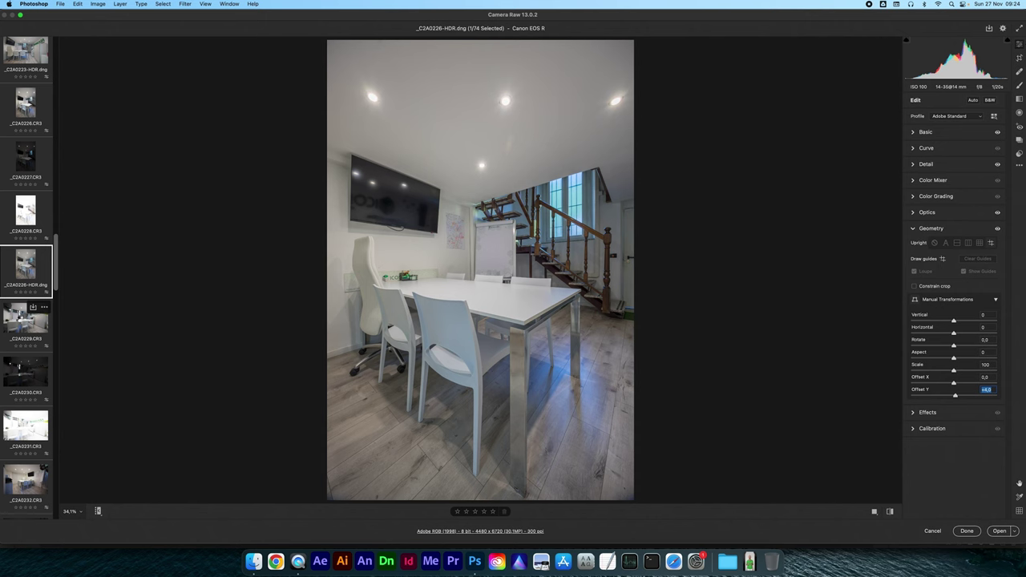
Select _C2A0229.CR3 through _C2A0231.CR3, merge to HDR, and save as _C2A0229-HDR.dng
click(20, 331)
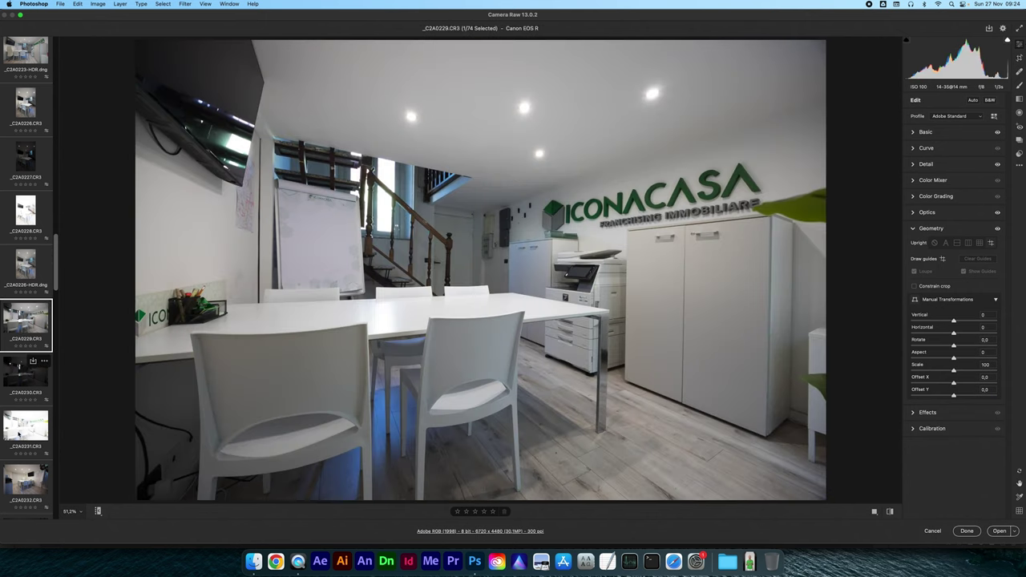
shift+click(20, 434)
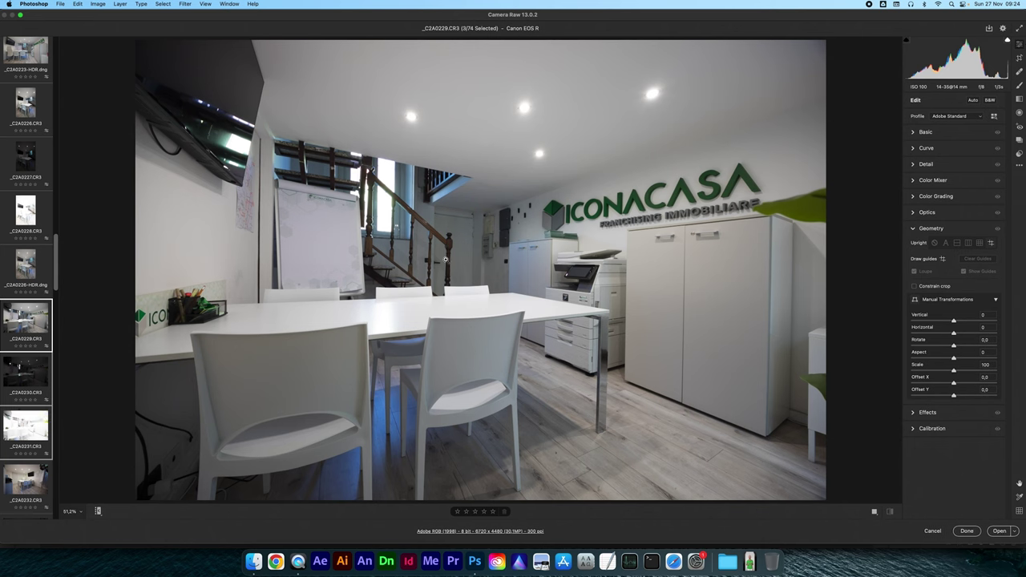
key(alt+m)
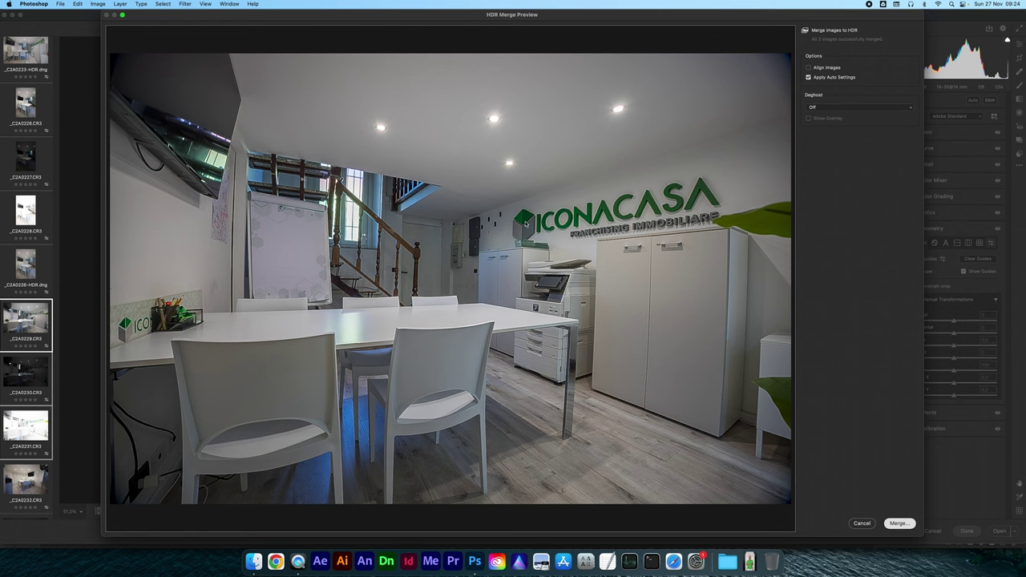
key(Return)
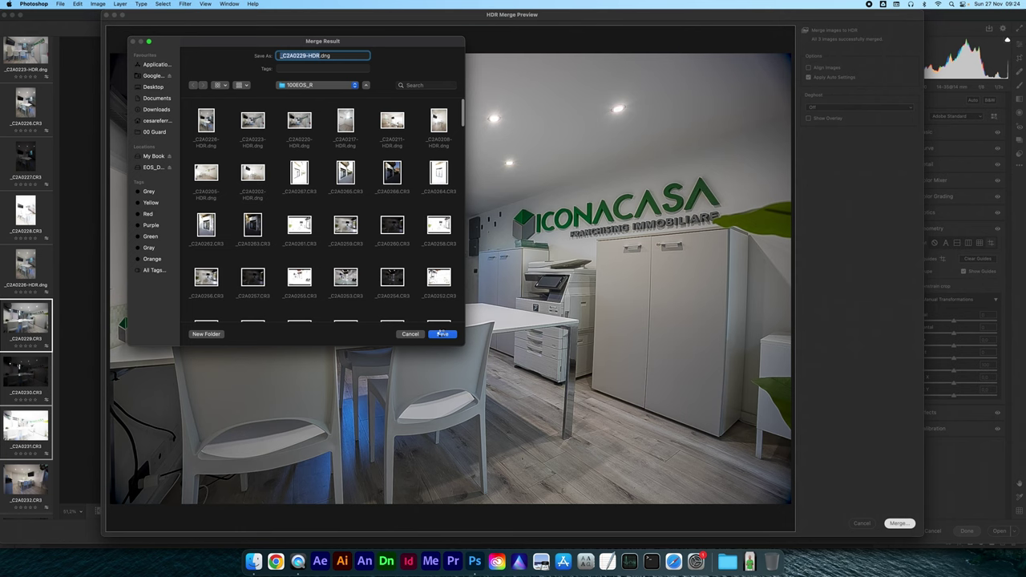
click(441, 334)
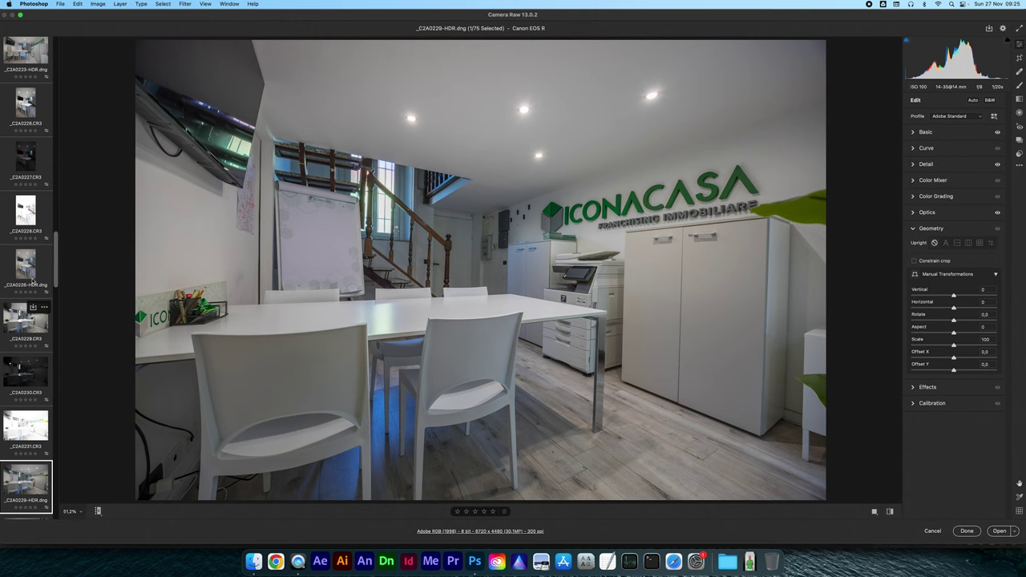
With a smaller Adjustment Brush, set _C2A0229-HDR's brushed Exposure to -0.10 and Highlights to -7
super+click(32, 277)
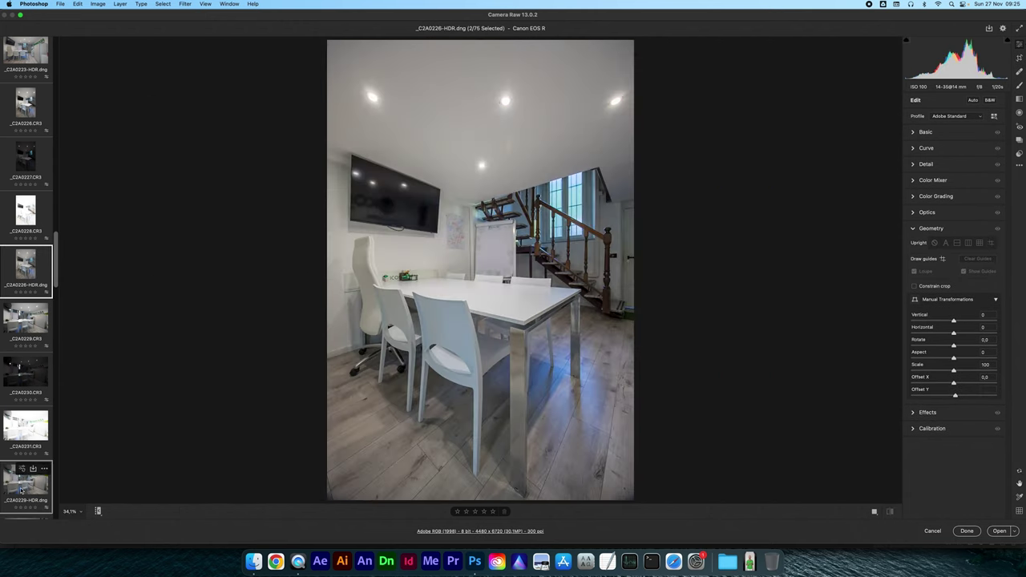
click(21, 490)
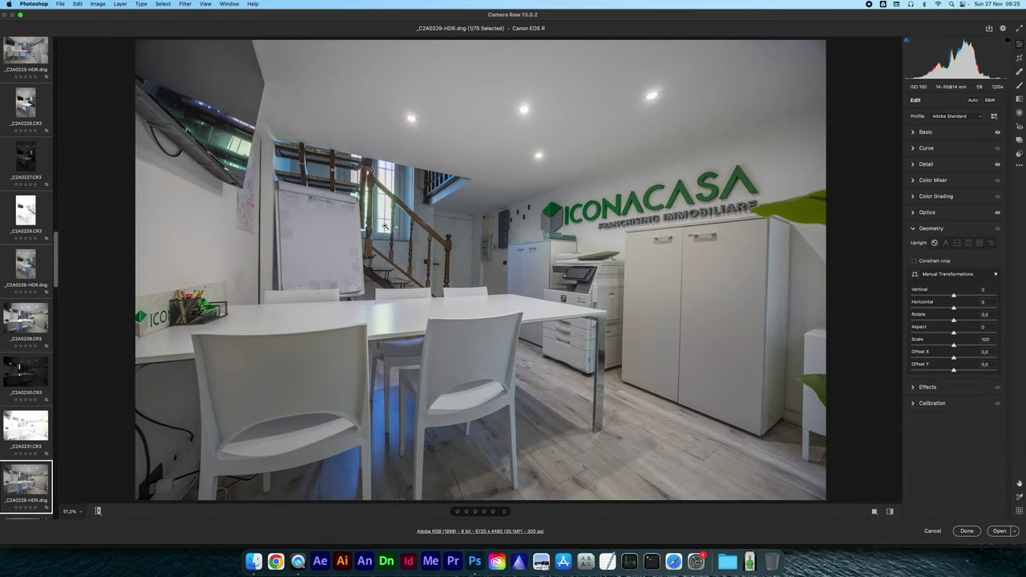
click(1019, 85)
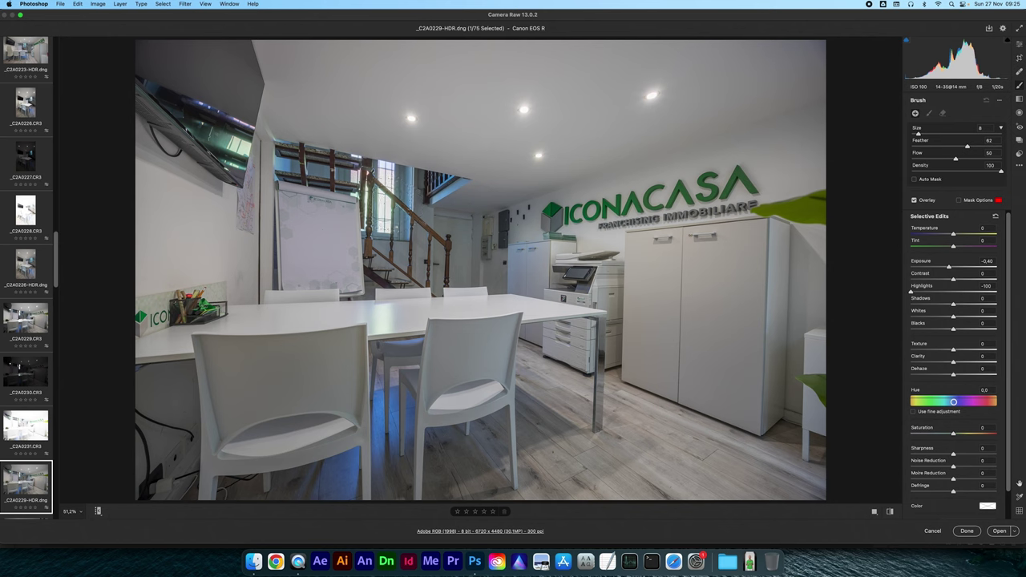
key(bracketleft)
key(bracketleft)
key(bracketleft)
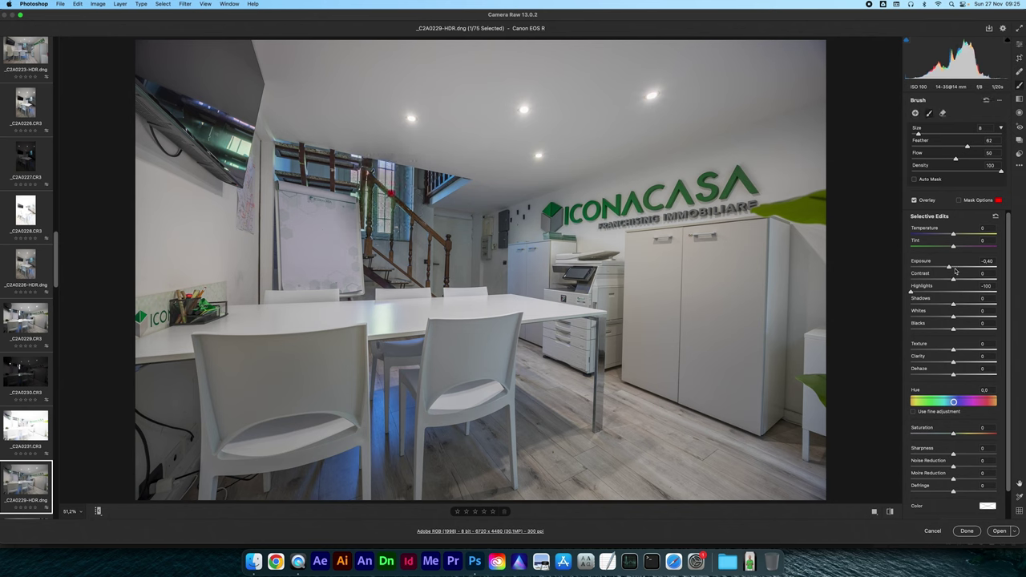
drag(949, 267, 939, 293)
drag(944, 294, 953, 295)
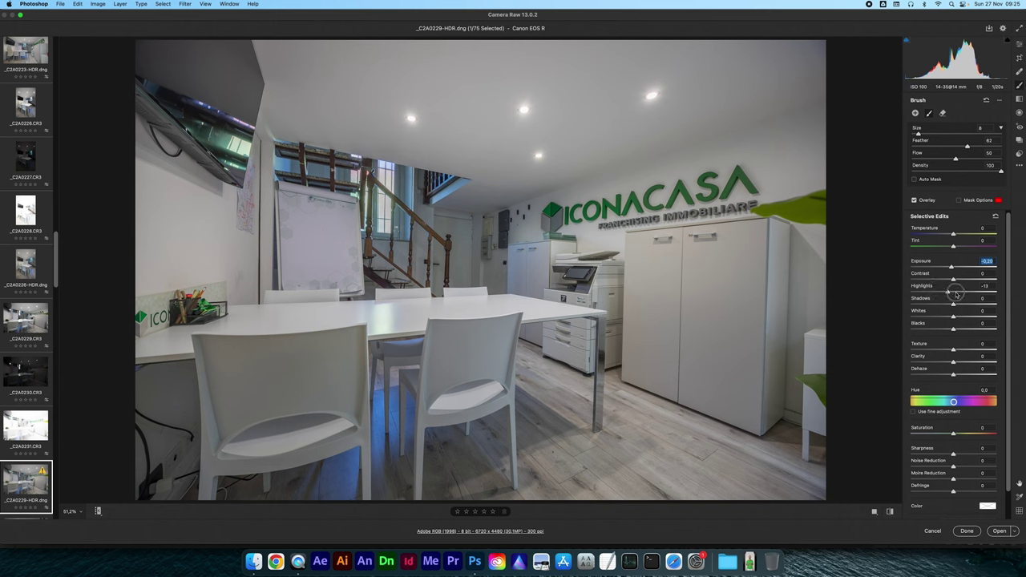
click(953, 267)
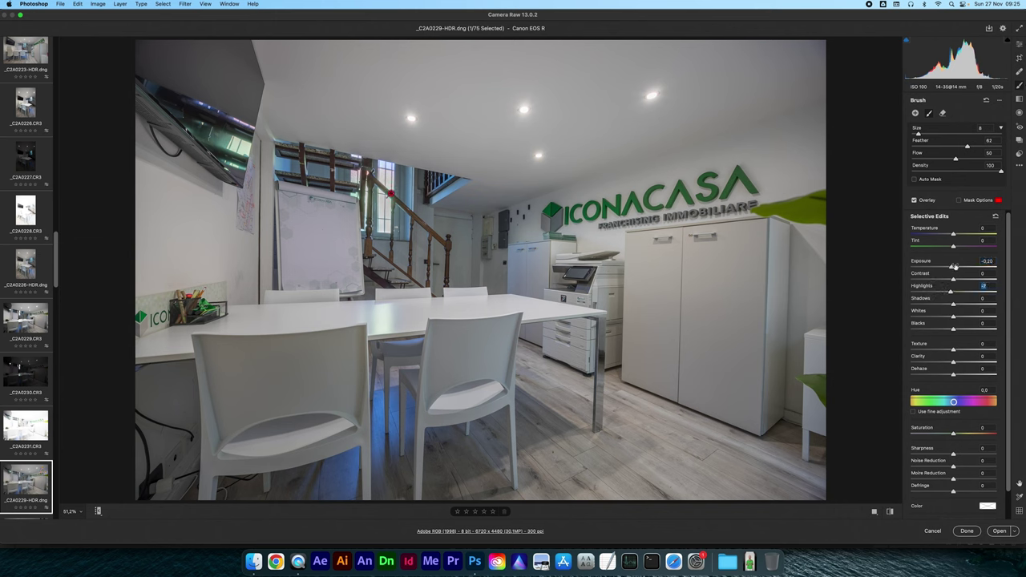
click(1020, 44)
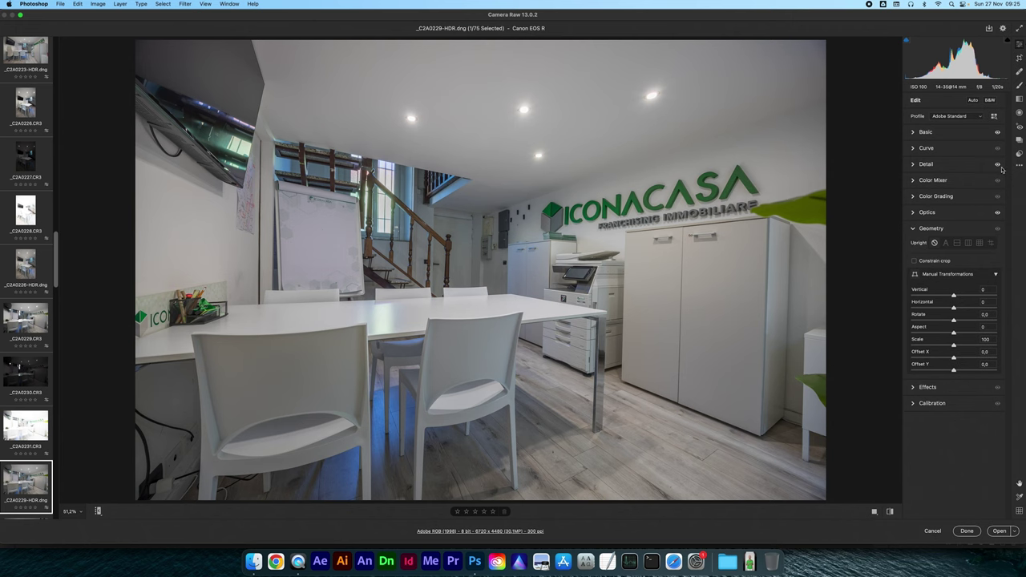
Apply Guided Upright using vertical guides on the white cabinet edge and left wall edge
click(991, 243)
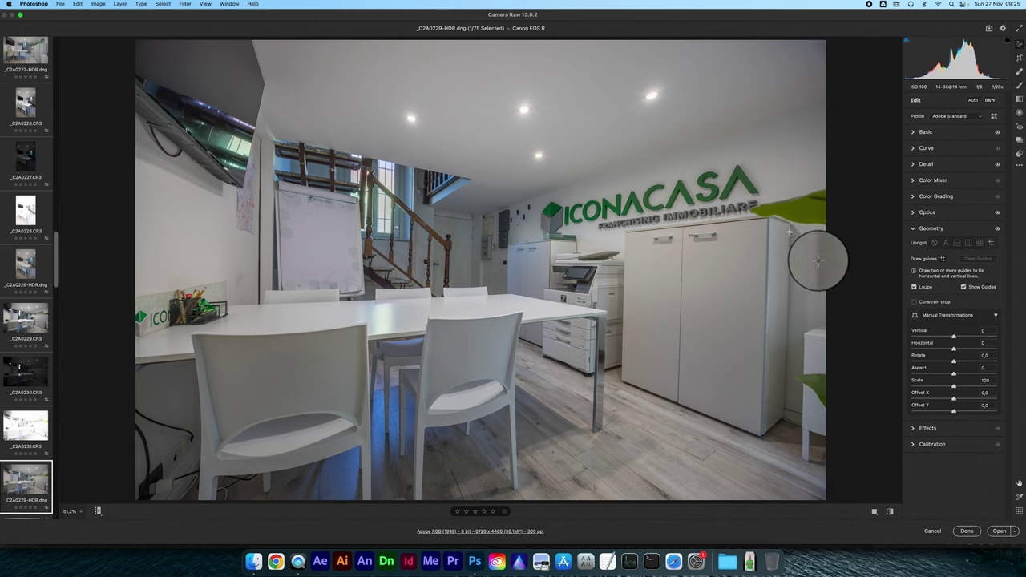
drag(790, 232, 785, 403)
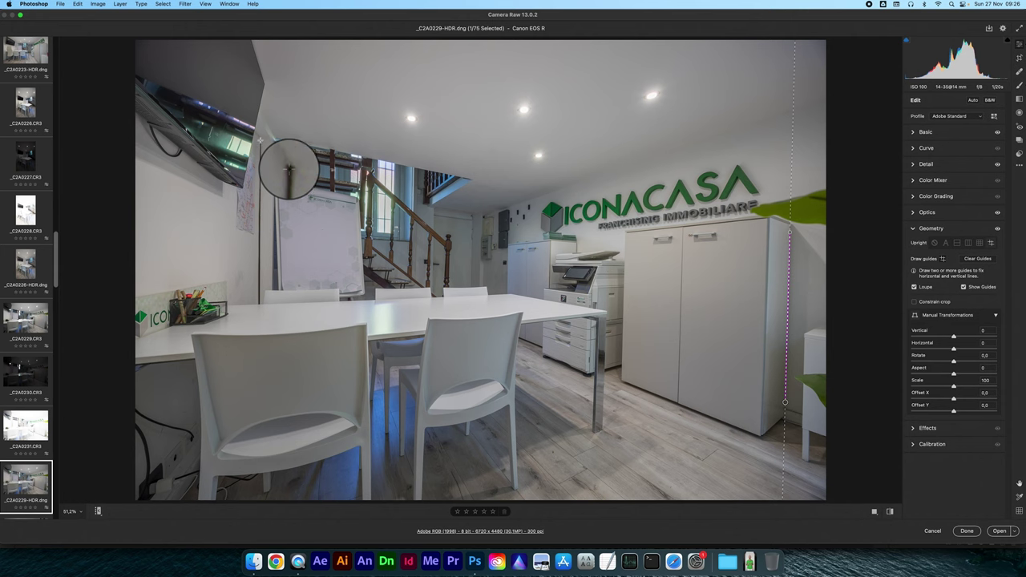
drag(260, 140, 257, 294)
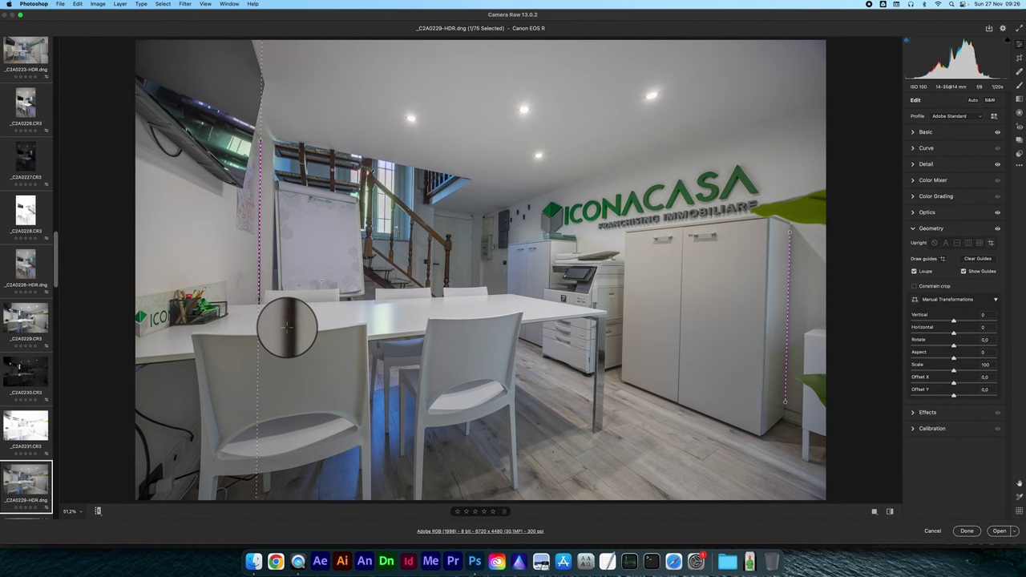
key(shift+t)
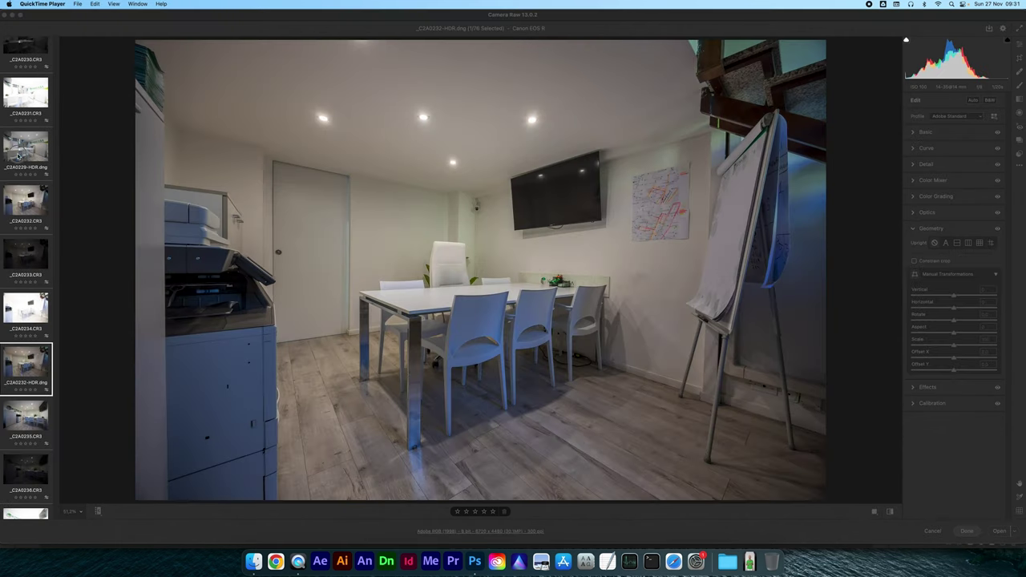
Sync _C2A0229-HDR's settings, minus geometry, onto _C2A0232-HDR, then select _C2A0232-HDR alone
click(18, 155)
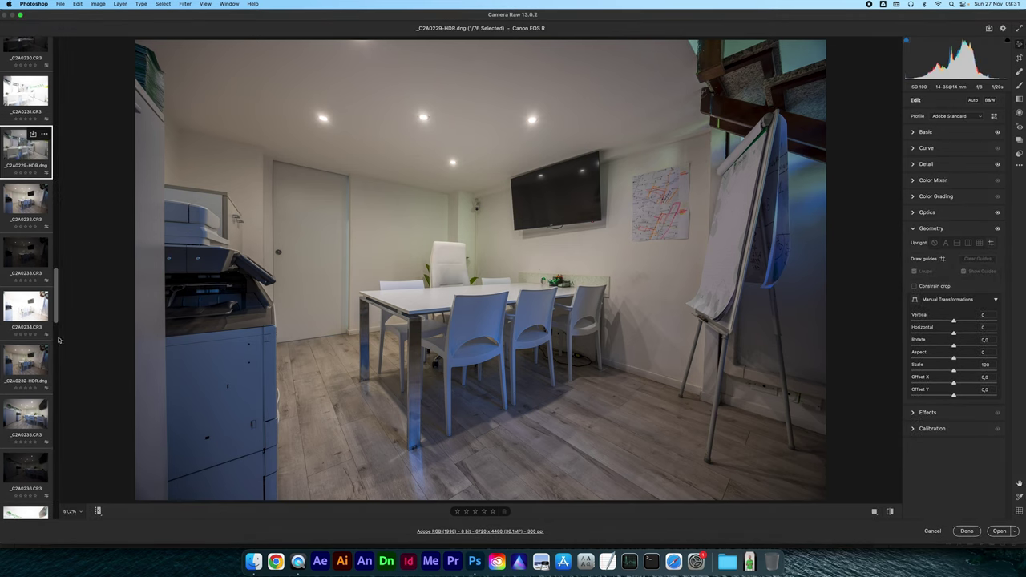
shift+click(27, 368)
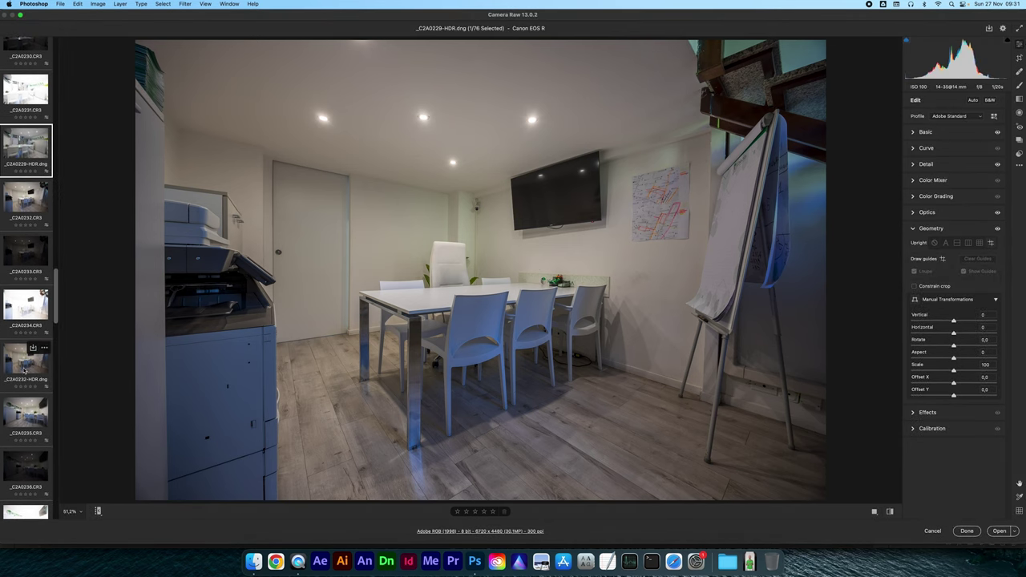
key(alt)
key(alt+s)
key(Return)
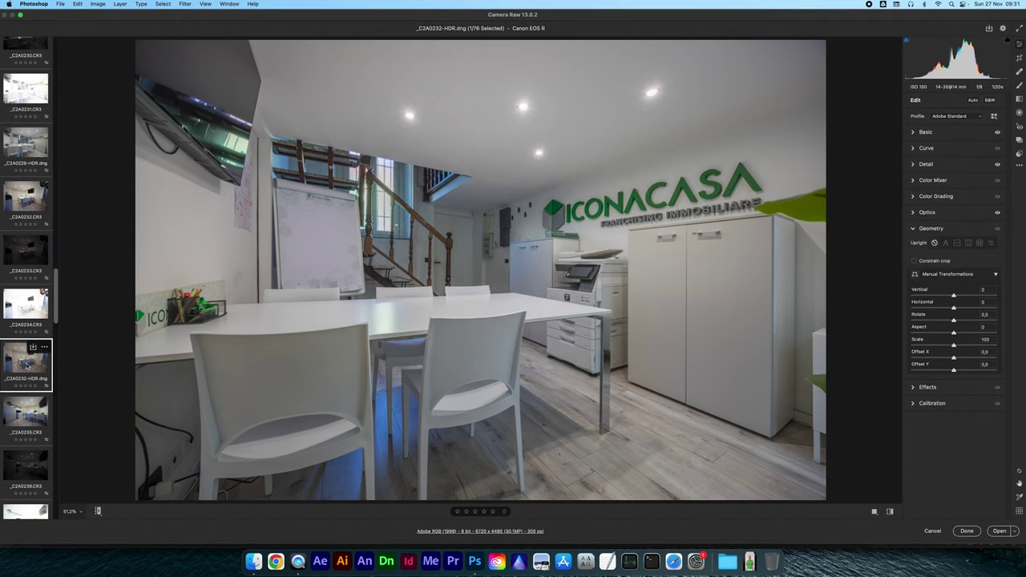
click(27, 365)
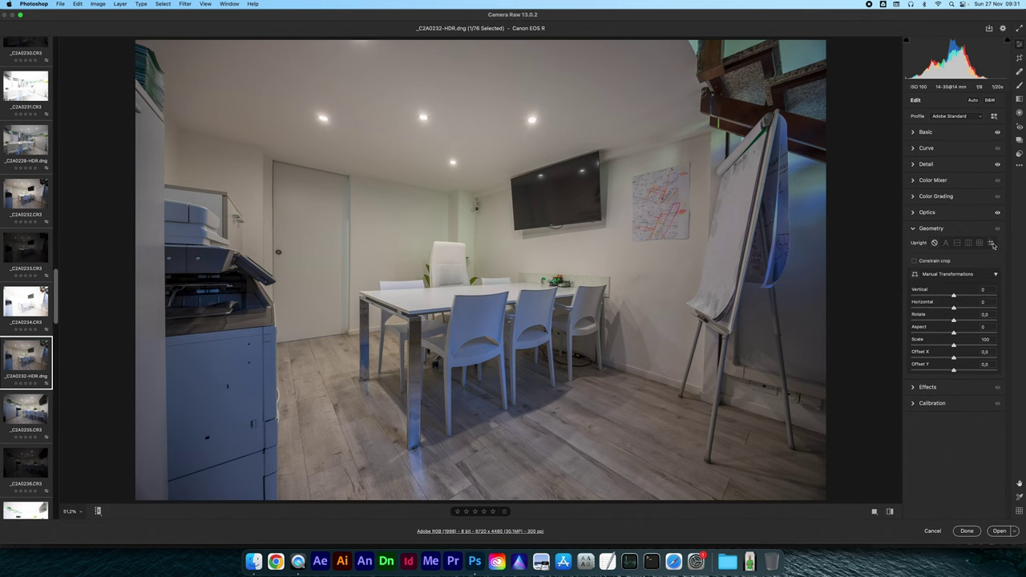
Straighten _C2A0232-HDR with Guided Upright guides on the flip-chart edge and left wall, then expand Basic
click(992, 242)
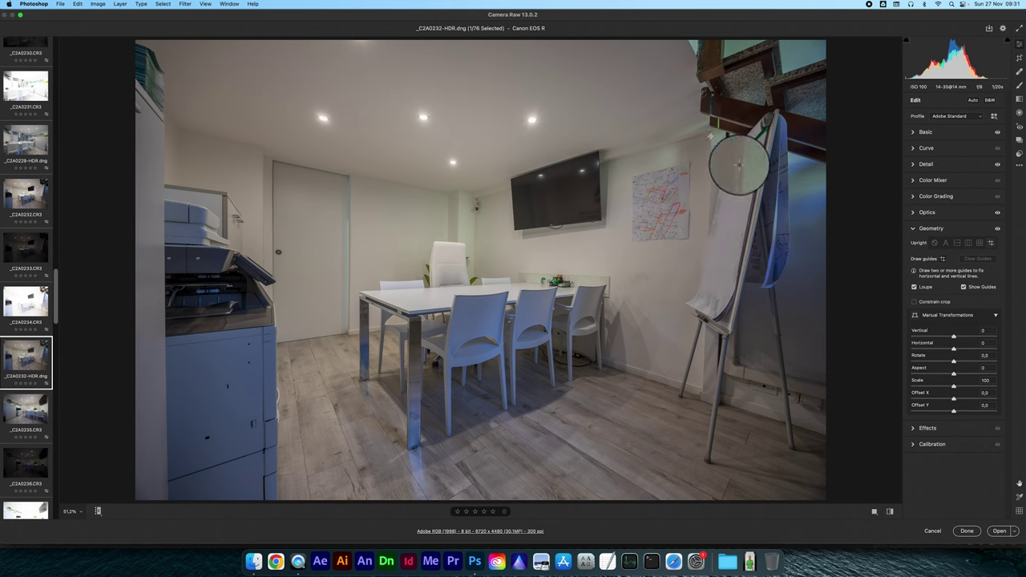
drag(710, 128, 704, 349)
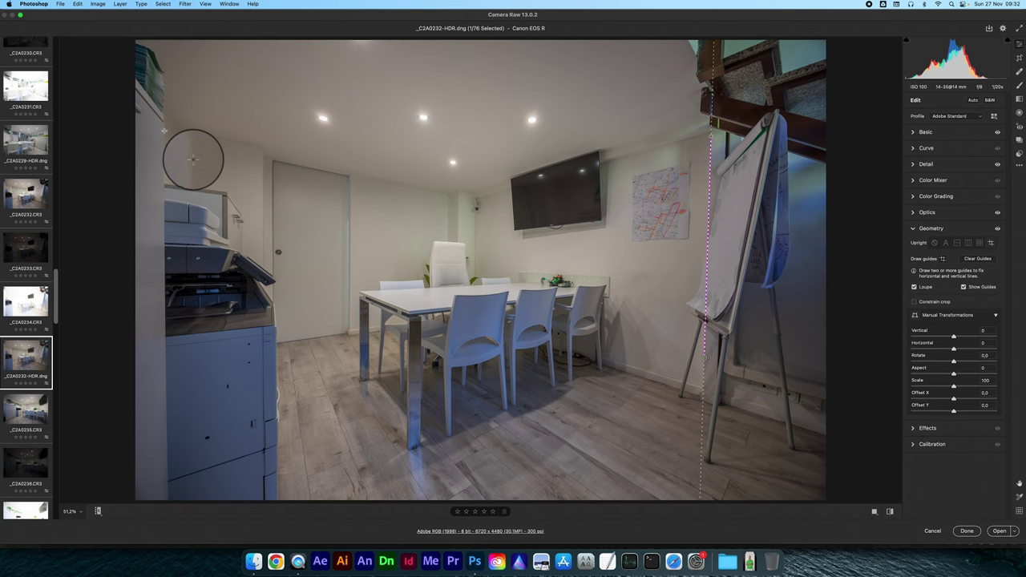
drag(163, 129, 167, 436)
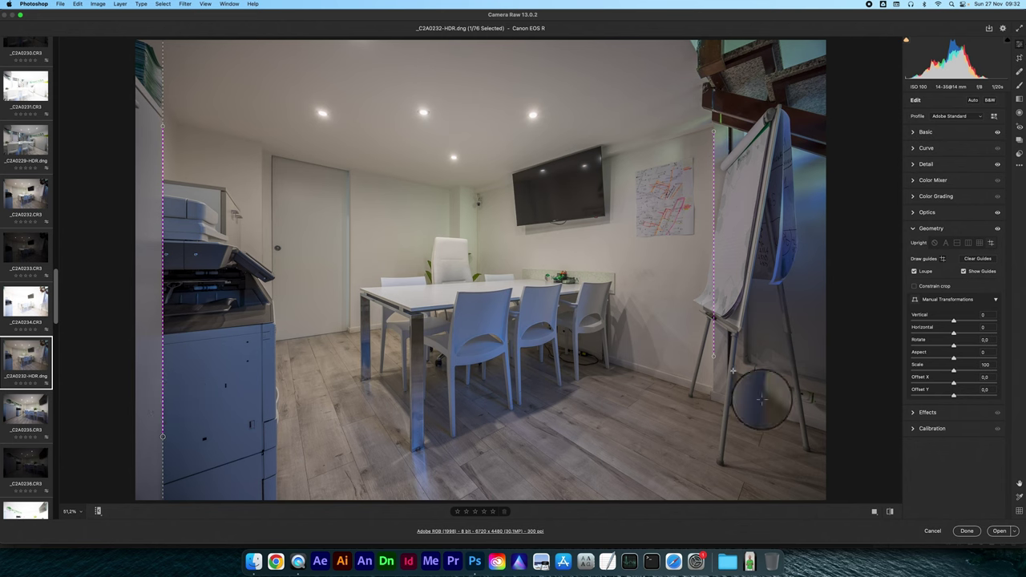
key(shift+t)
click(925, 133)
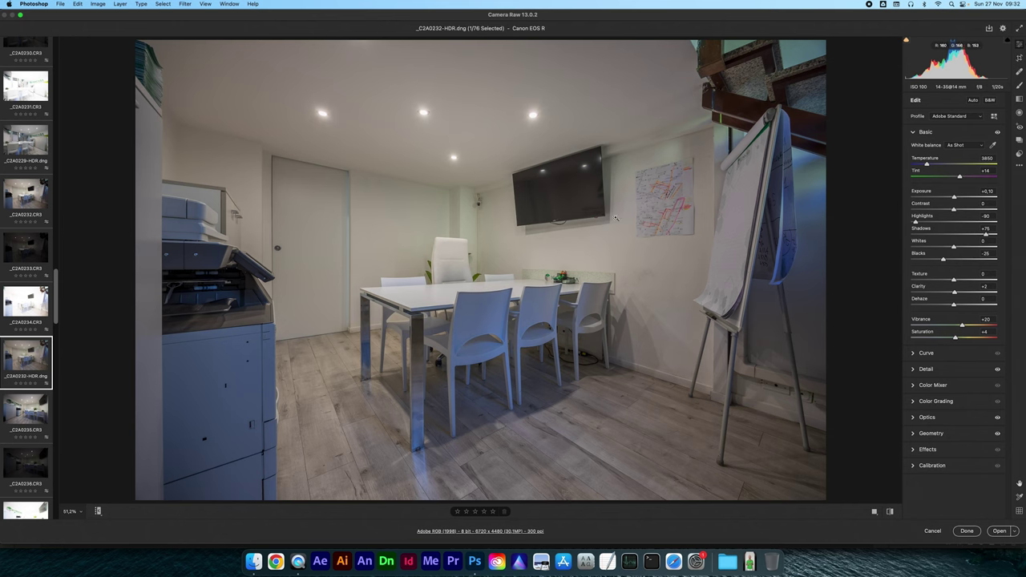
Preview the _C2A0235.CR3 shot in the filmstrip
scroll(46, 309, down, 3)
scroll(45, 309, down, 2)
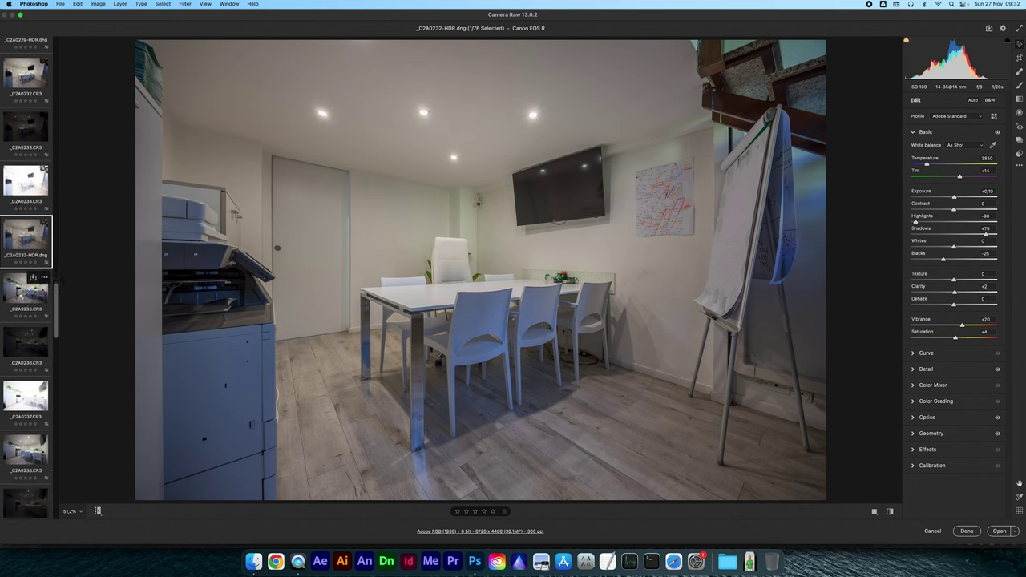
click(20, 301)
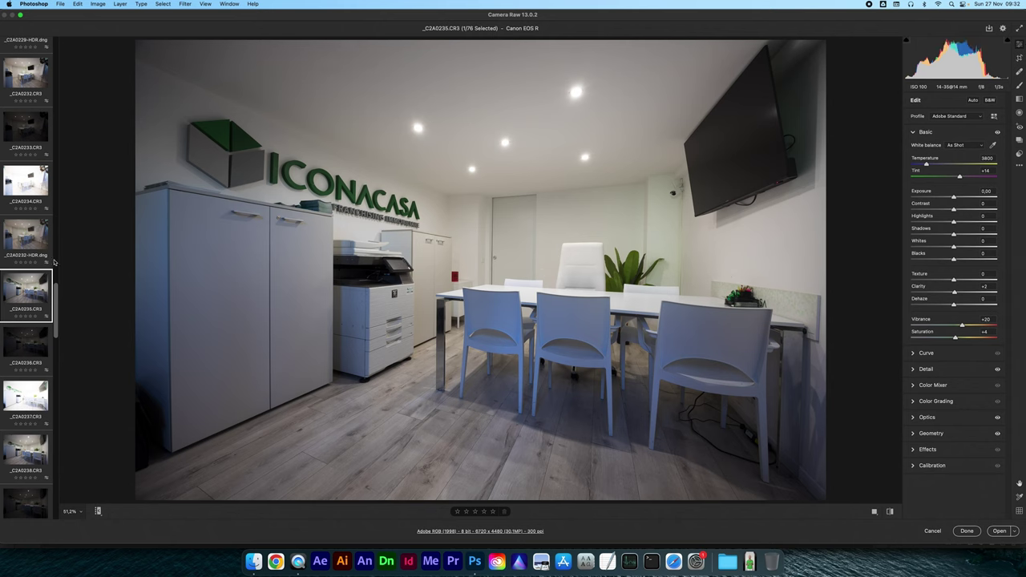
scroll(32, 171, up, 2)
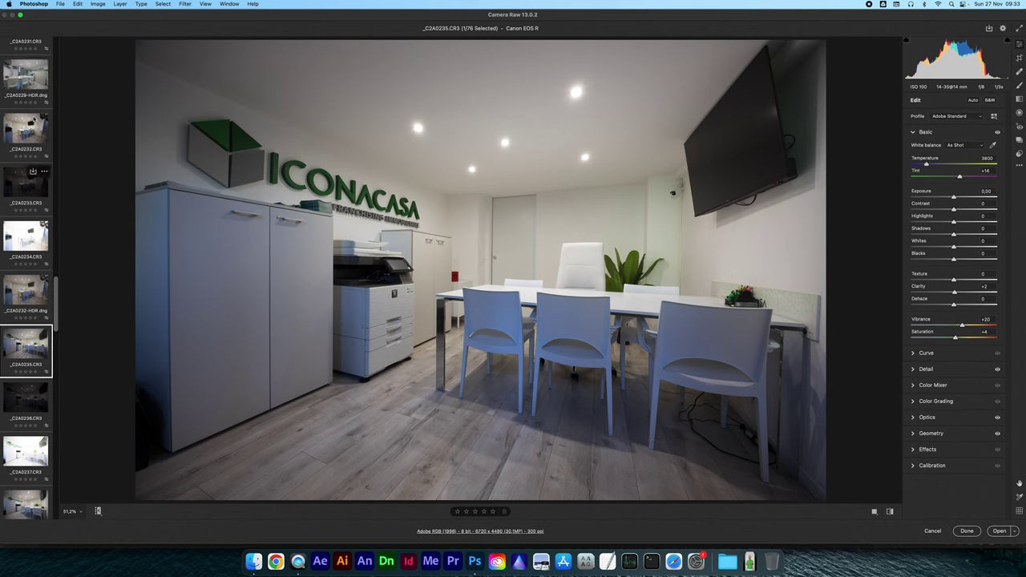
Sync _C2A0229-HDR's settings onto _C2A0232-HDR, then show _C2A0232-HDR alone
click(30, 95)
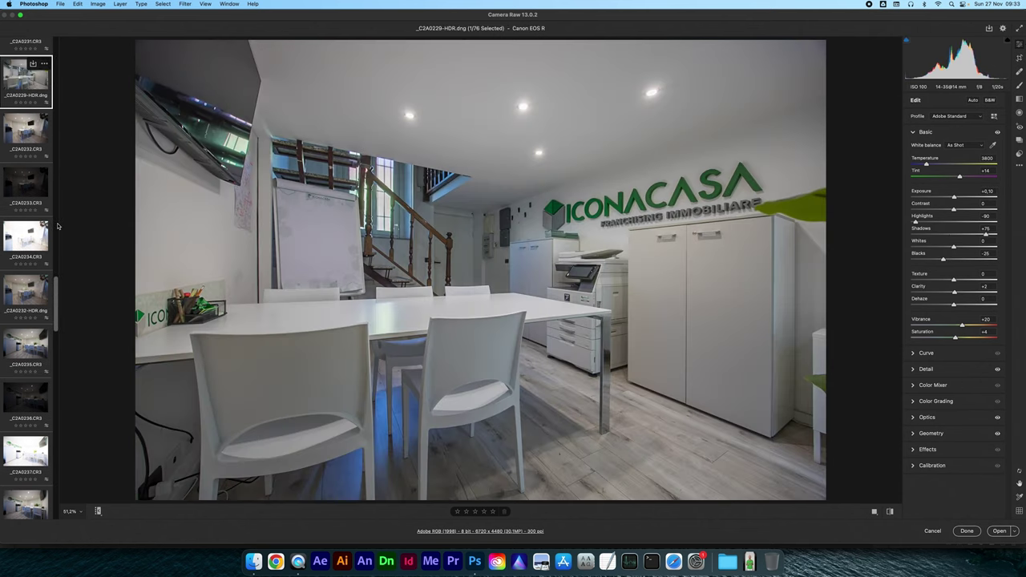
shift+click(18, 306)
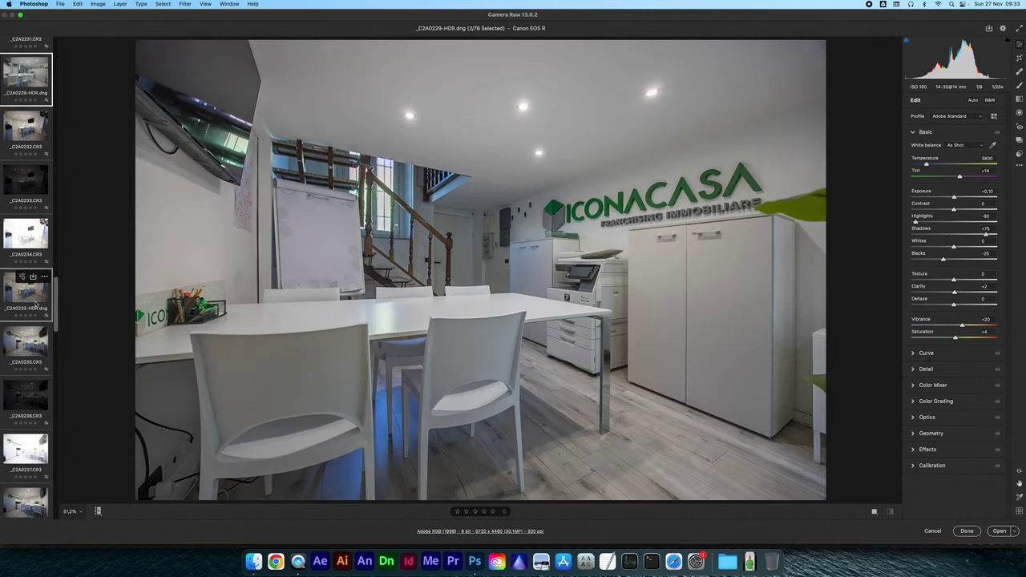
key(alt+s)
key(Return)
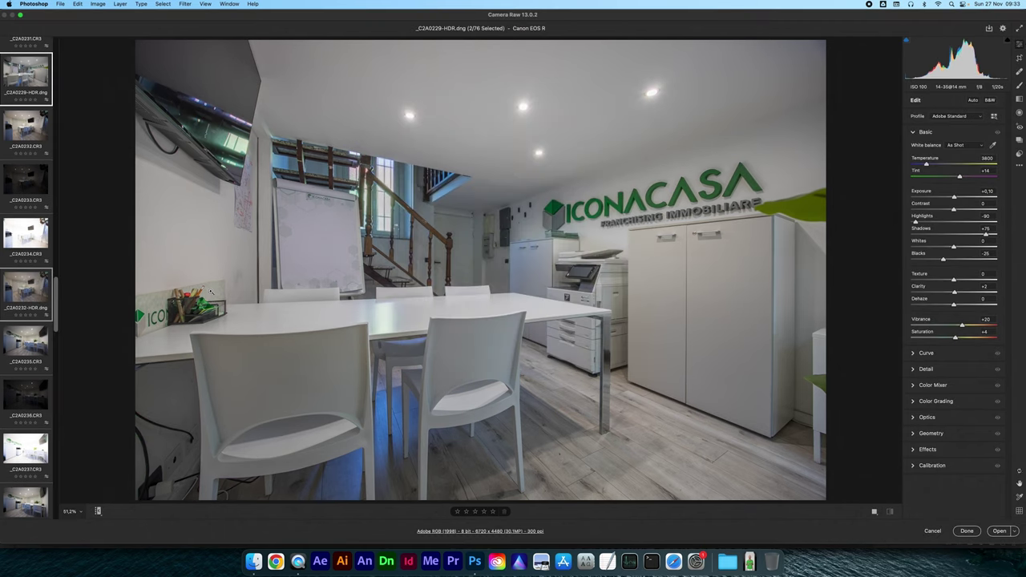
click(24, 298)
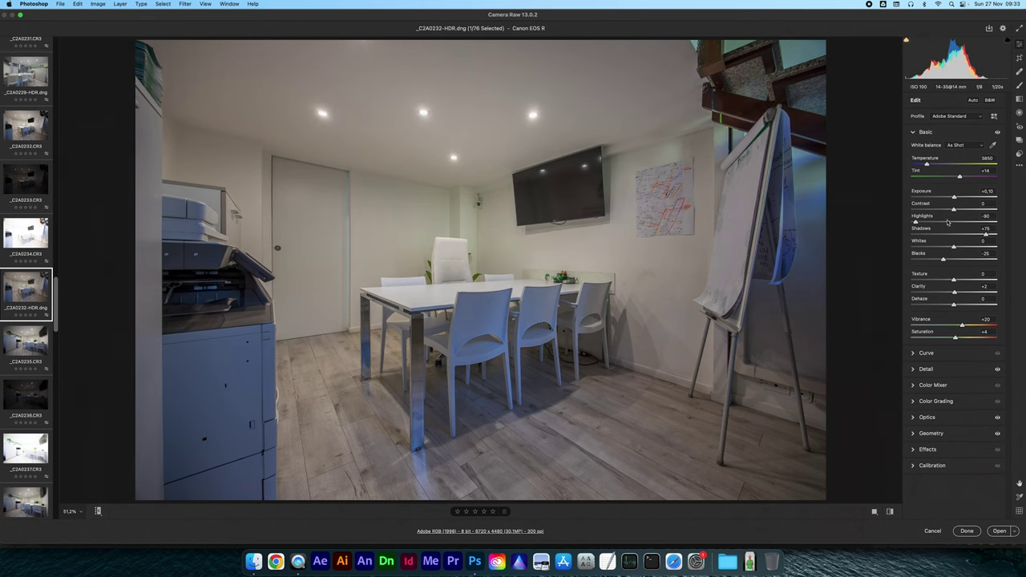
Set Exposure to +0.20 and Blacks to about -34 on _C2A0232-HDR, undoing a trial Auto tone
drag(955, 198, 956, 197)
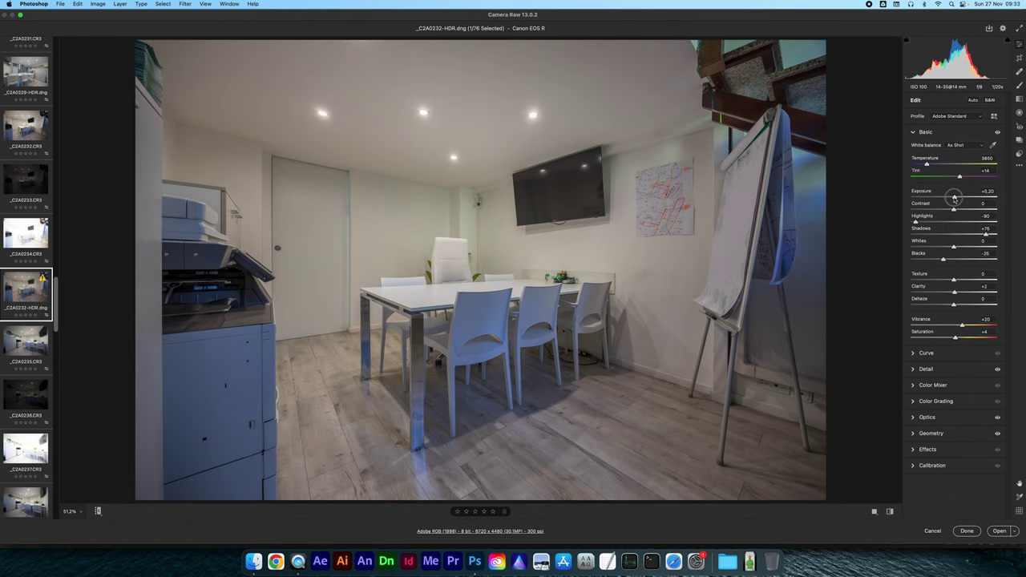
drag(943, 259, 940, 260)
key(super+u)
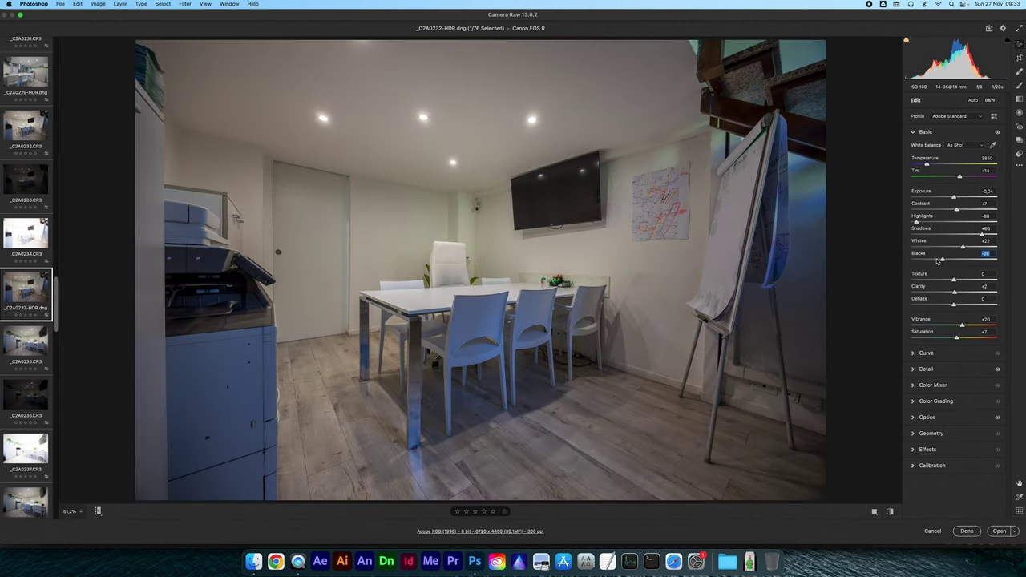
key(super+z)
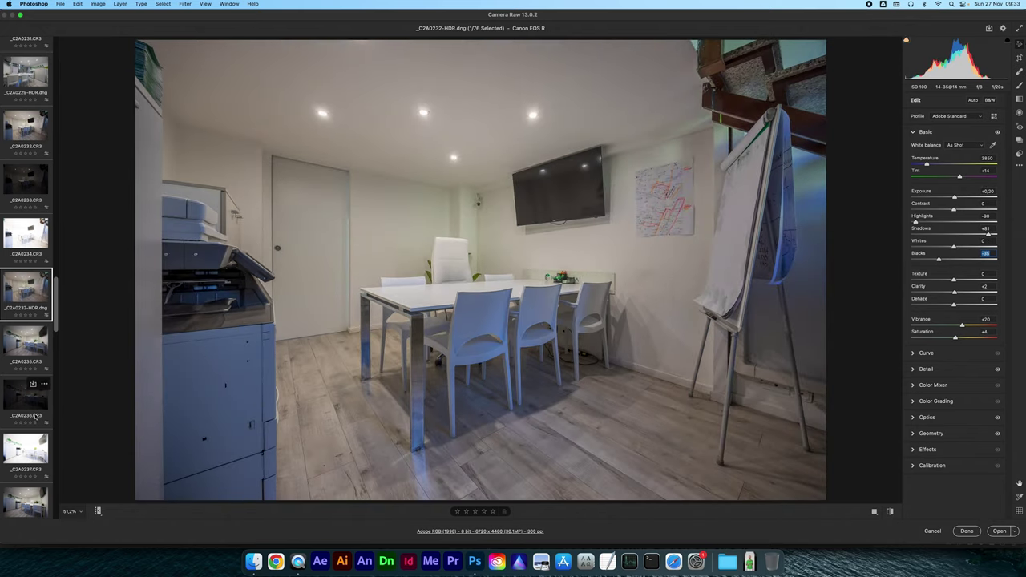
scroll(35, 415, down, 1)
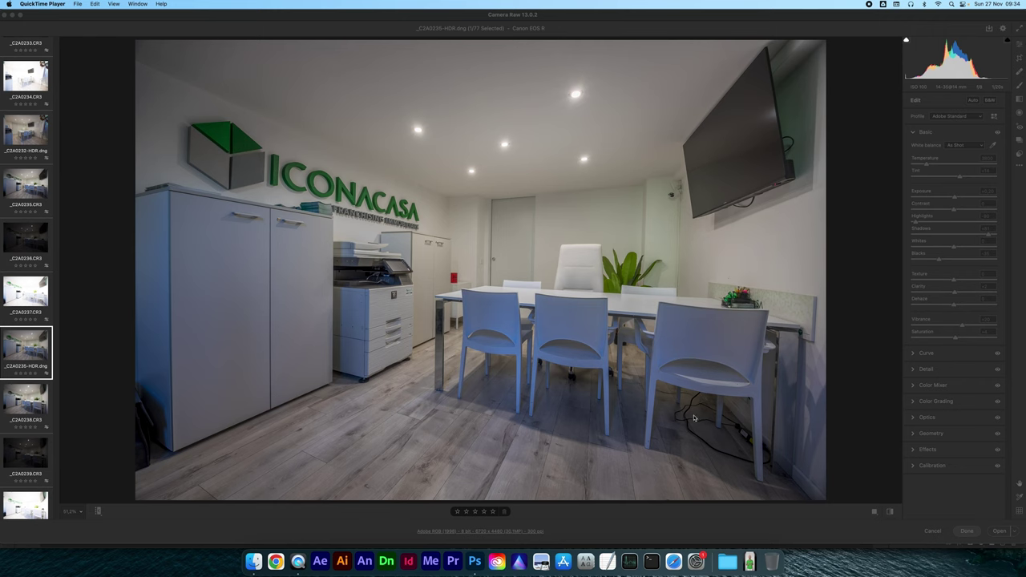
click(882, 183)
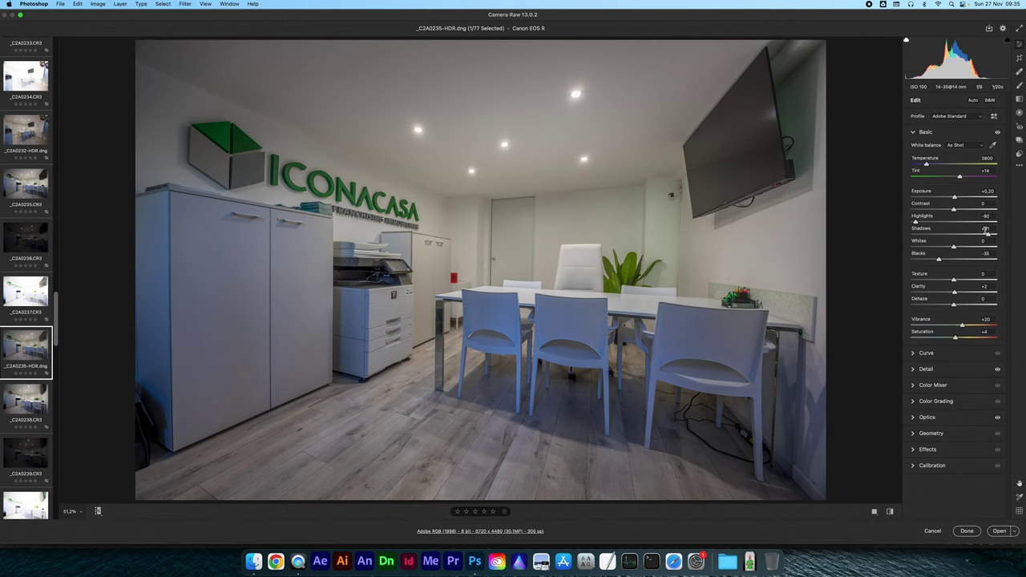
Drag Shadows on _C2A0235-HDR up to about +84
drag(987, 235, 991, 236)
Apply Guided Upright with guides on the cabinet's left edge and the right wall corner
click(932, 433)
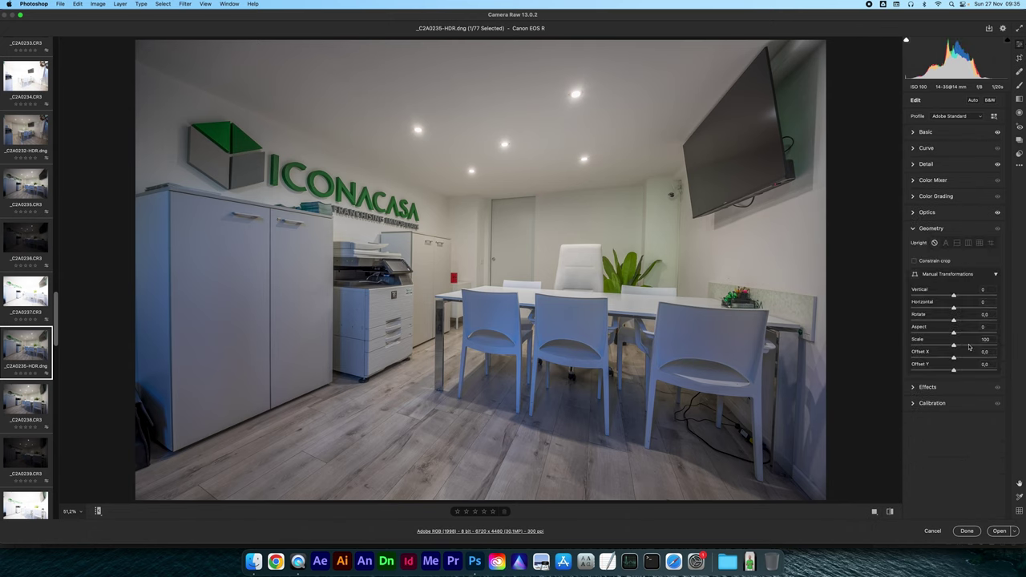
click(991, 242)
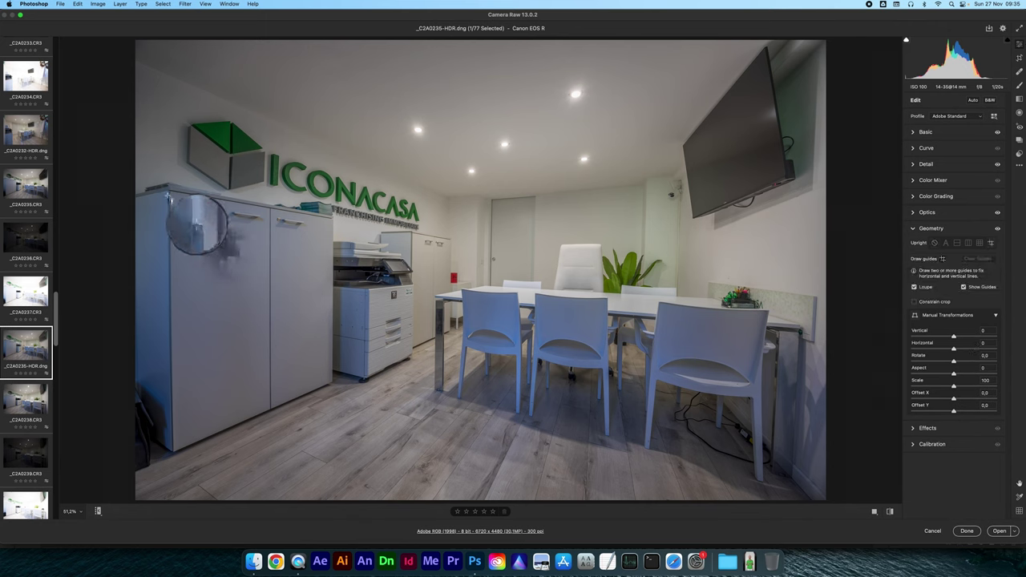
drag(168, 193, 170, 398)
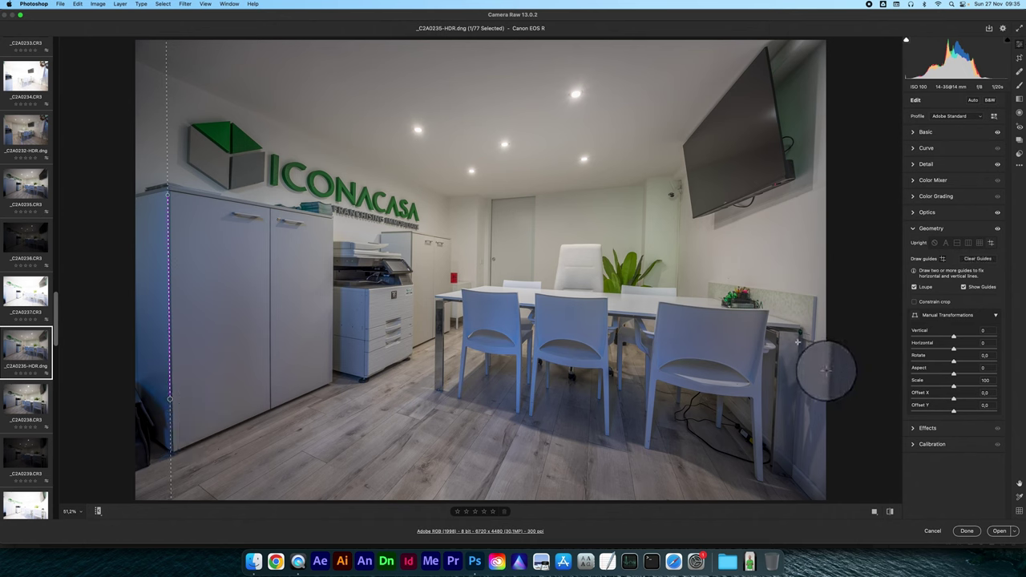
drag(798, 336, 793, 447)
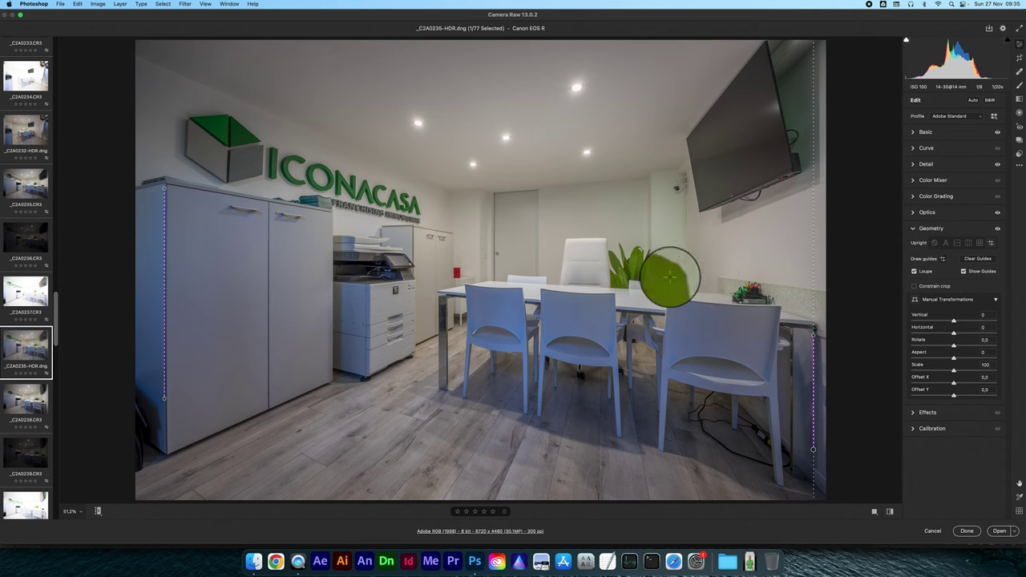
click(992, 377)
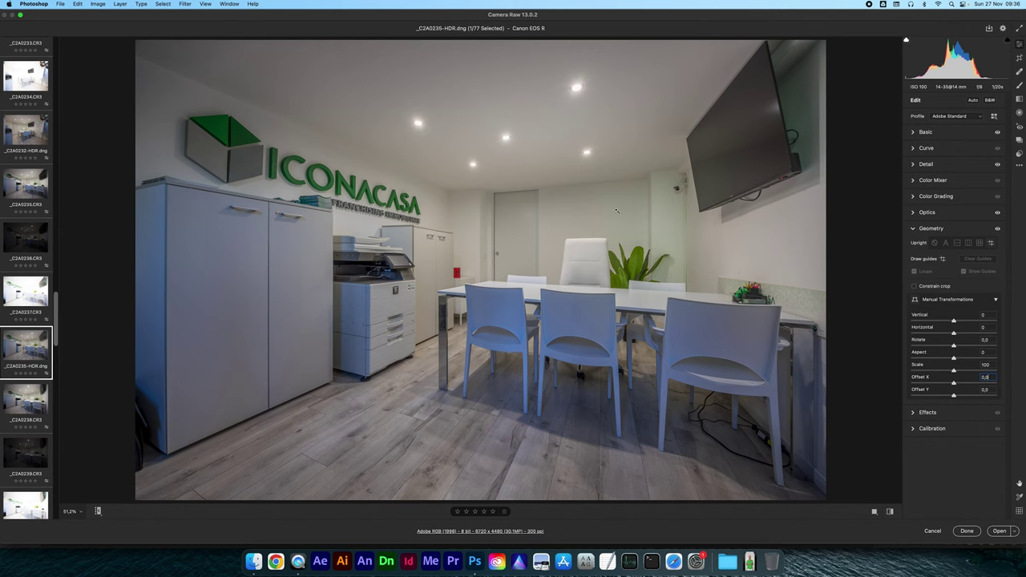
scroll(16, 304, down, 3)
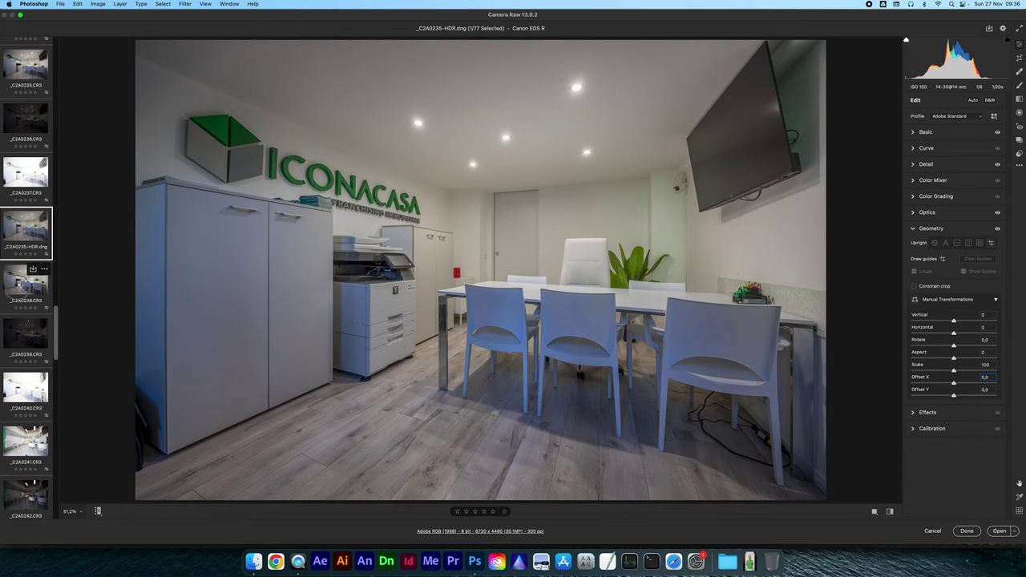
Merge _C2A0238.CR3 through _C2A0240.CR3 to HDR and save it as _C2A0238-HDR.dng
click(22, 287)
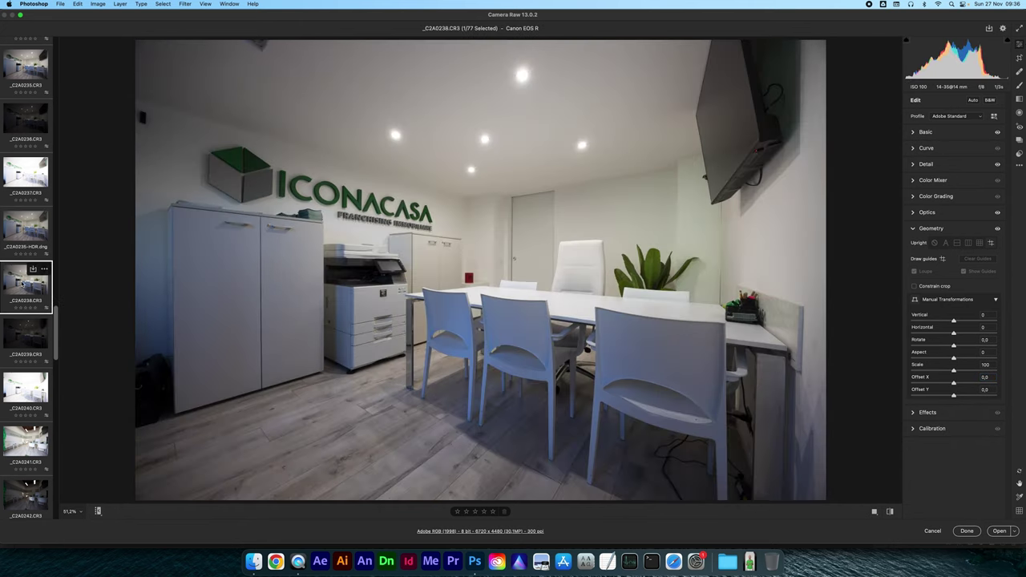
shift+click(25, 389)
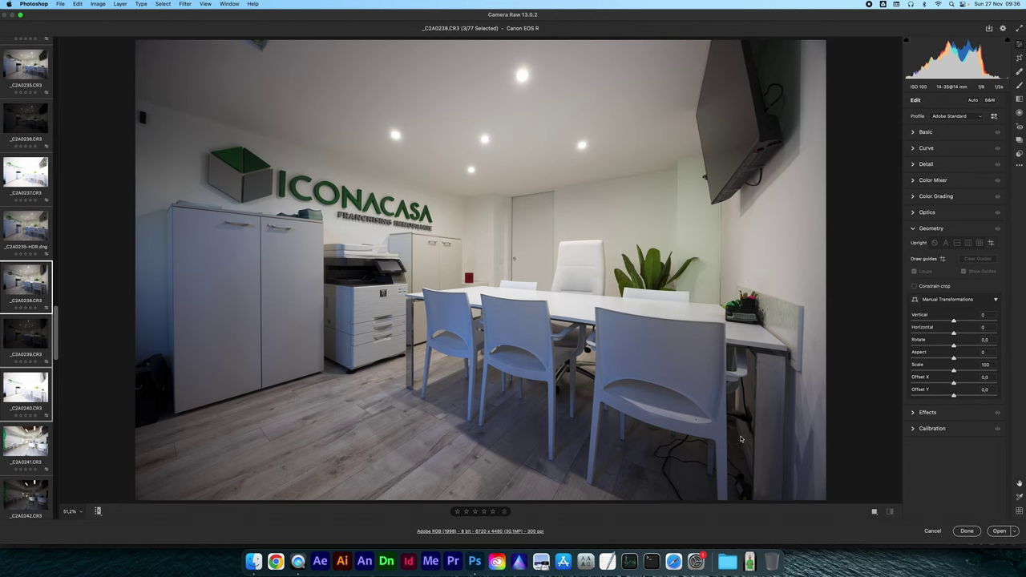
key(alt+m)
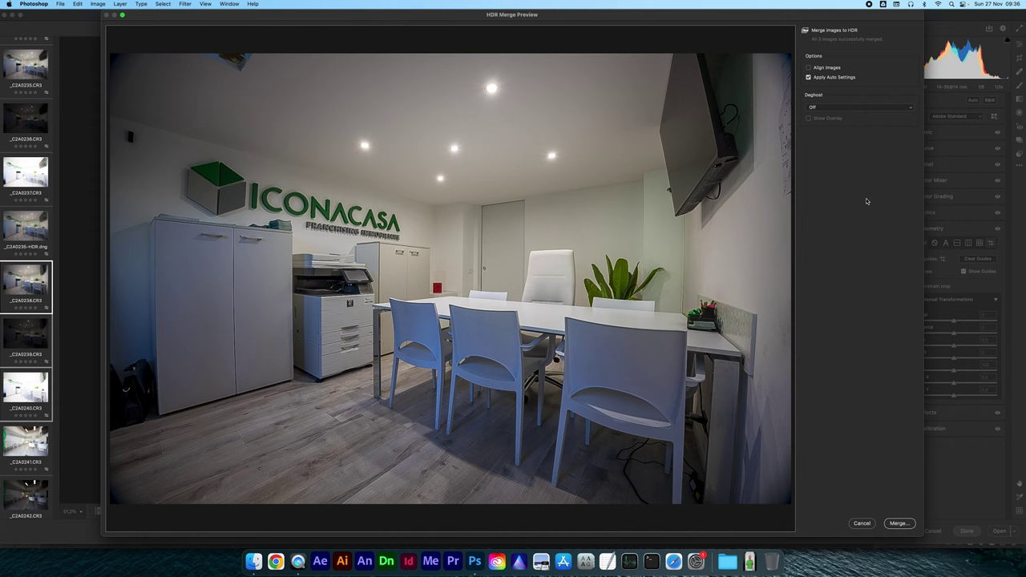
key(Return)
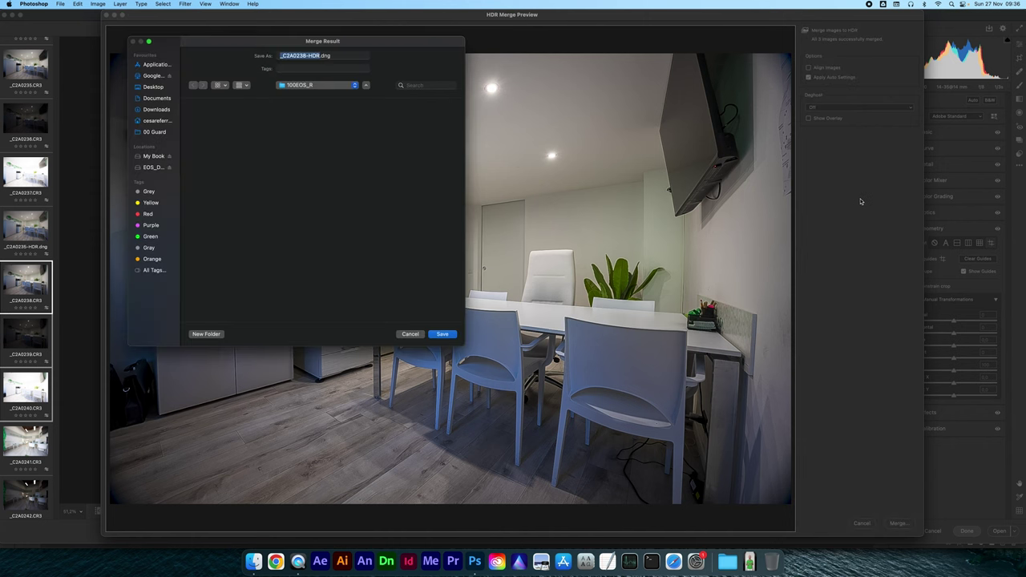
click(443, 333)
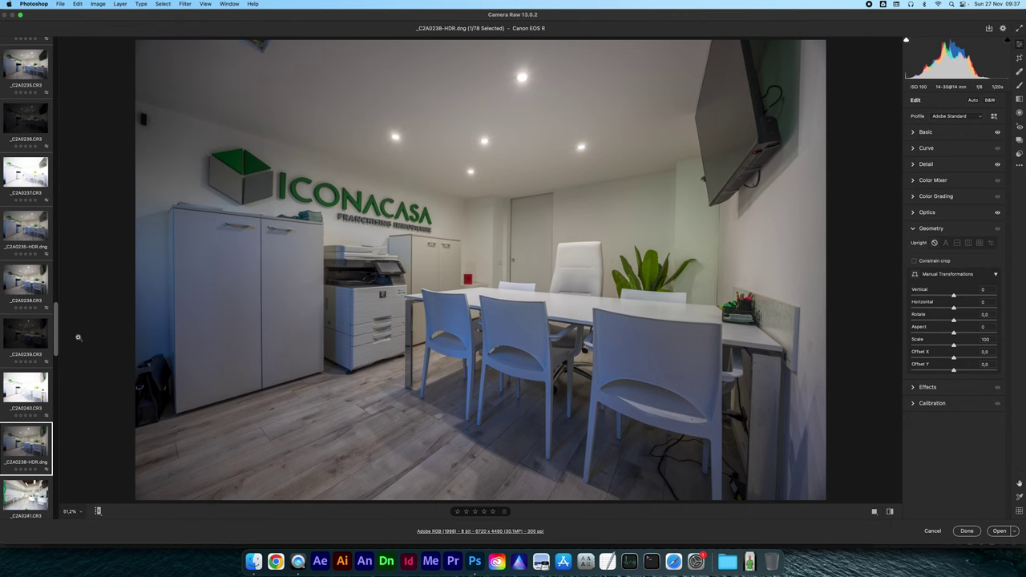
Sync _C2A0235-HDR's settings onto _C2A0238-HDR and show _C2A0238-HDR alone
mouse_move(26, 226)
super+click(28, 243)
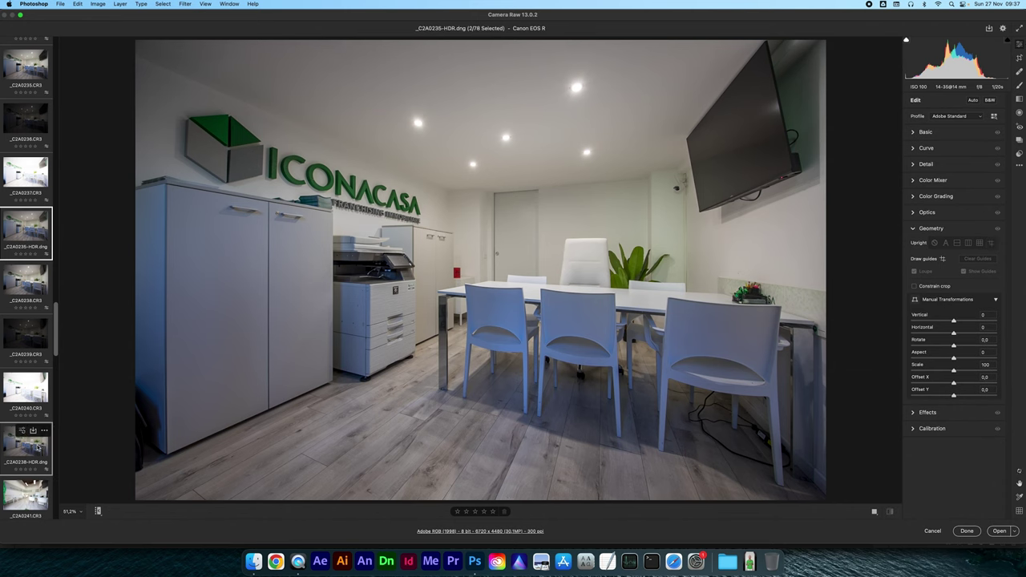
key(alt+s)
key(Return)
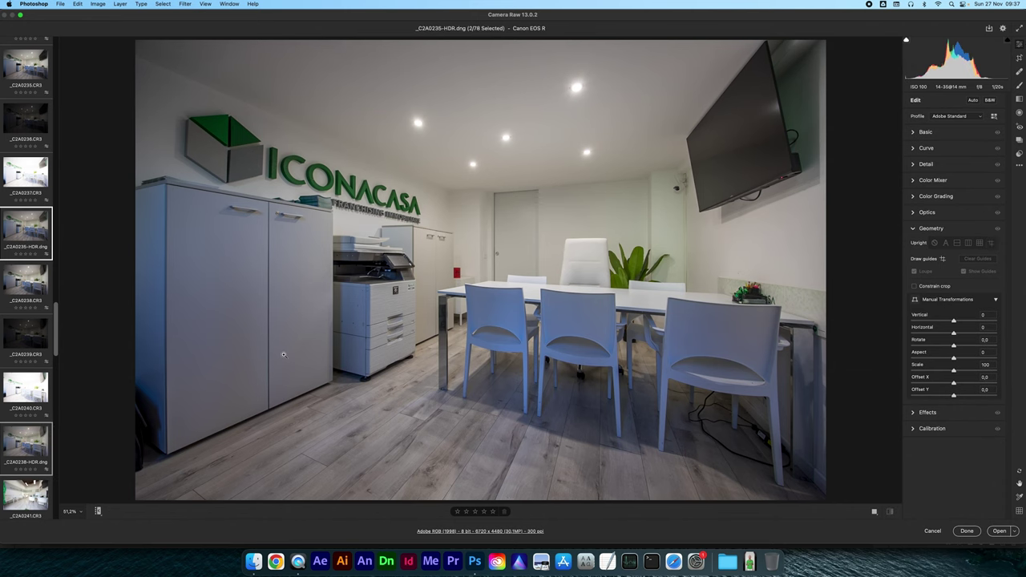
click(30, 449)
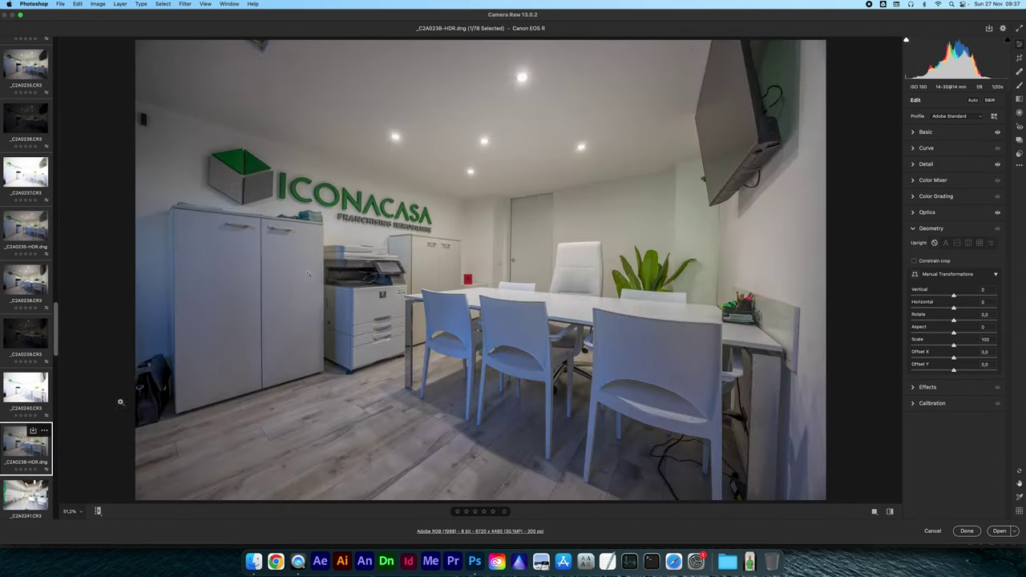
Apply Guided Upright with guides on the cabinet's left edge and the right wall edge
click(991, 243)
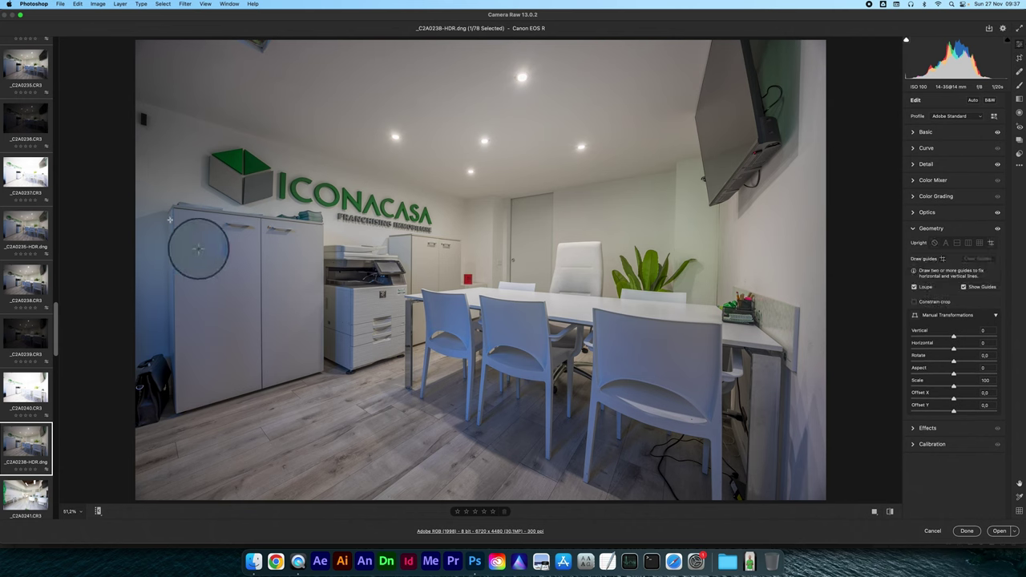
mouse_move(170, 250)
mouse_down()
mouse_move(171, 214)
mouse_move(174, 345)
mouse_up()
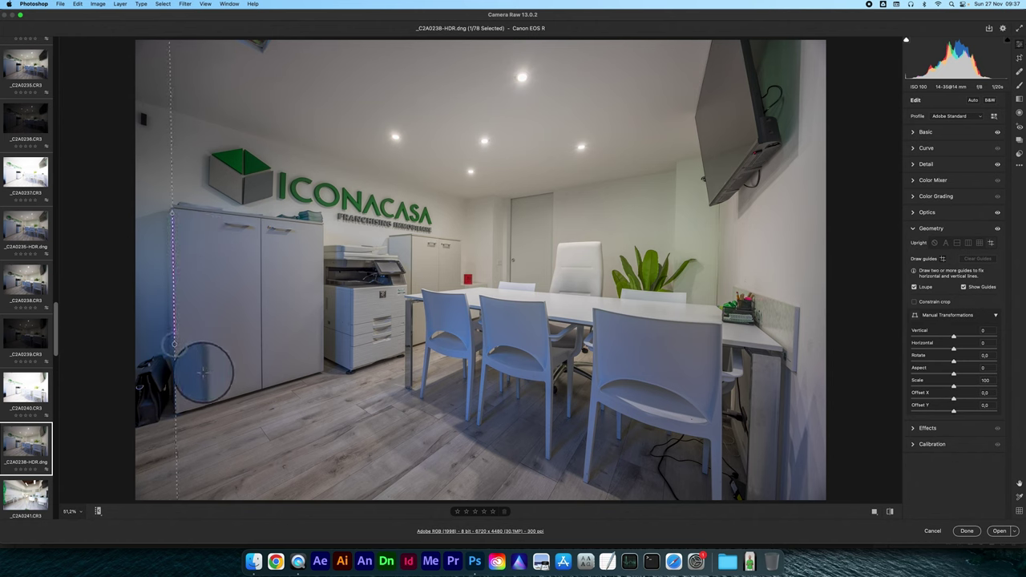
drag(174, 345, 174, 345)
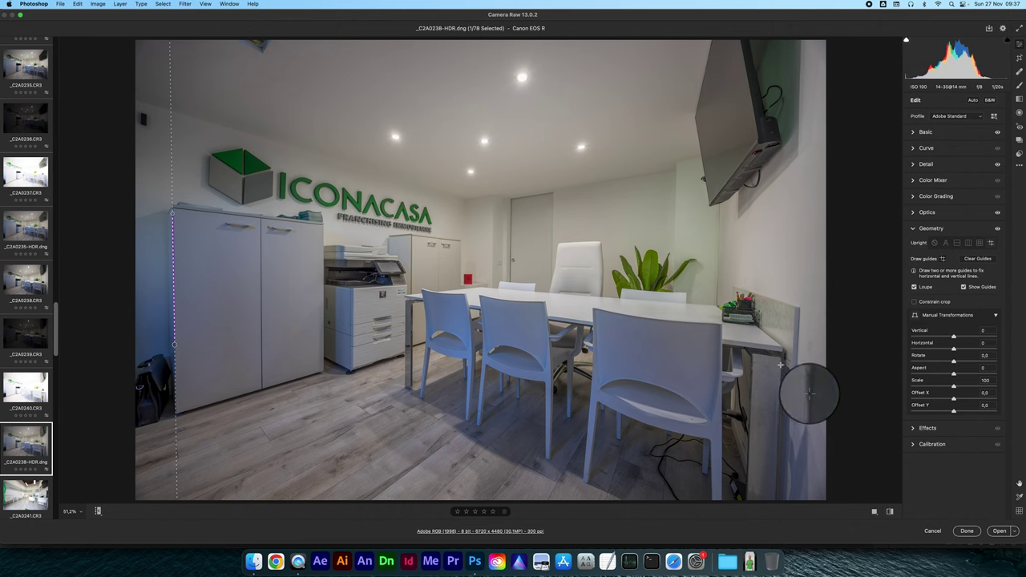
drag(780, 365, 777, 492)
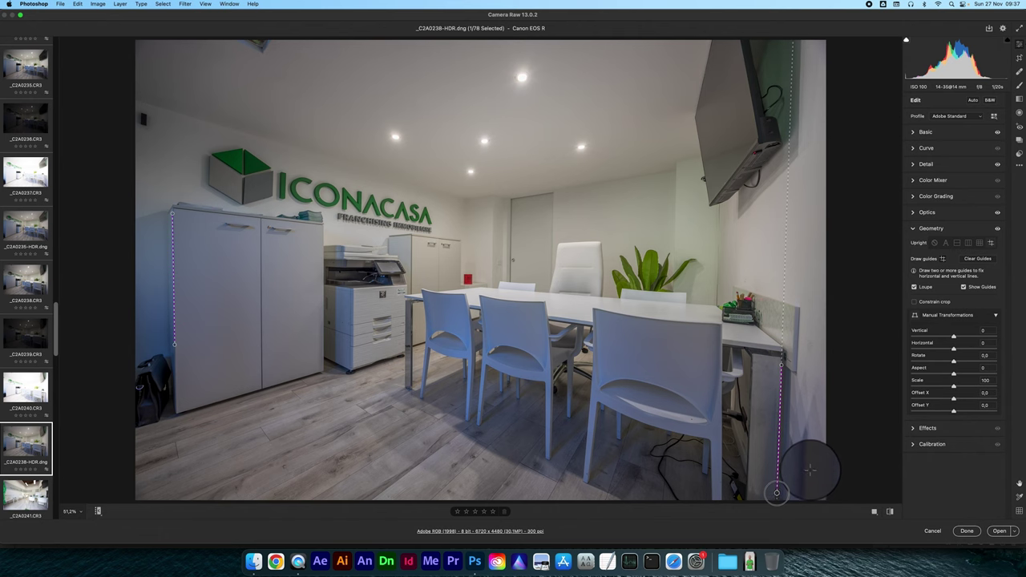
drag(777, 493, 776, 494)
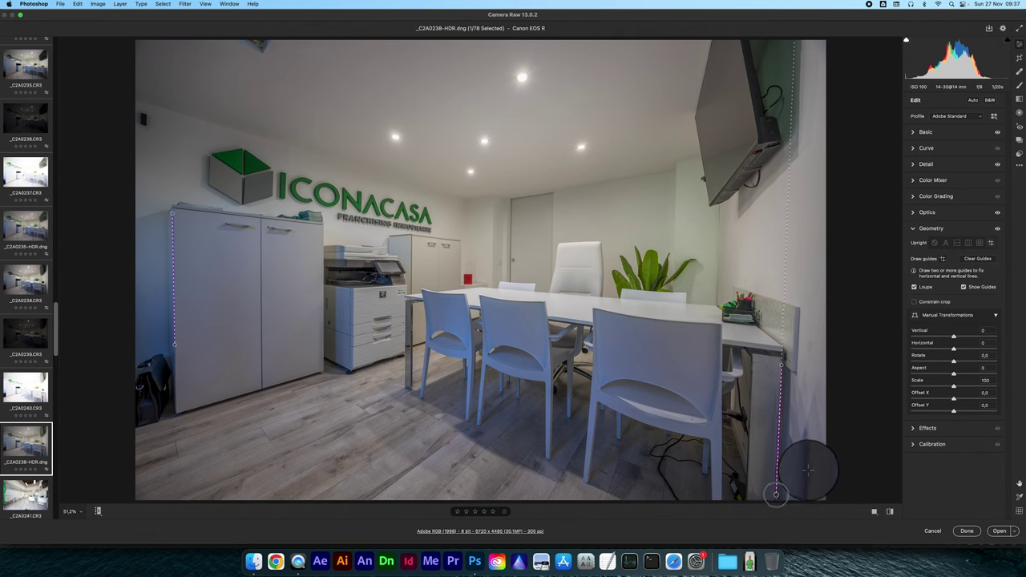
drag(776, 494, 776, 494)
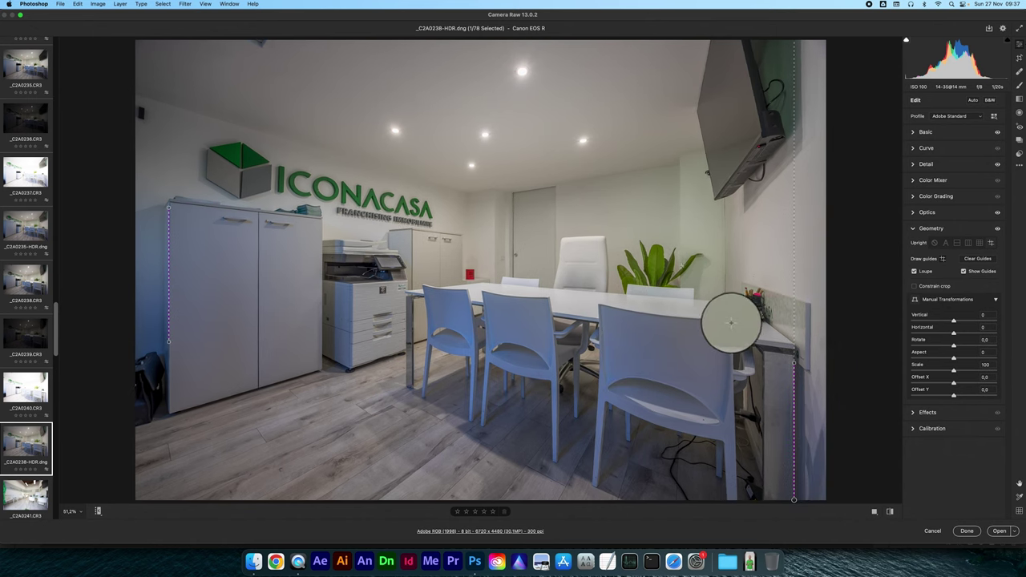
key(shift+t)
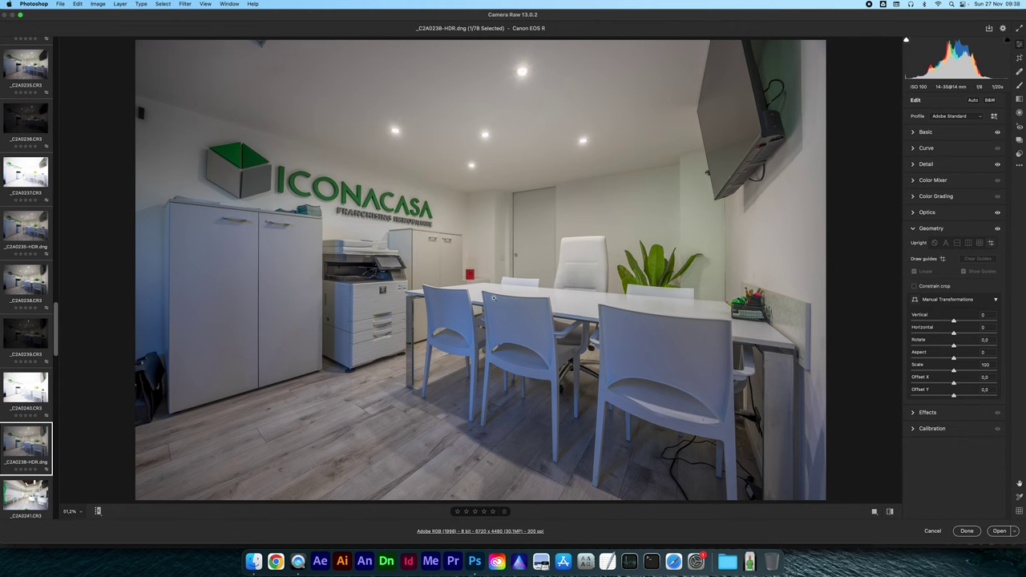
scroll(35, 314, down, 2)
scroll(35, 315, down, 2)
scroll(35, 314, down, 2)
scroll(35, 314, down, 1)
scroll(27, 273, down, 1)
scroll(26, 272, down, 1)
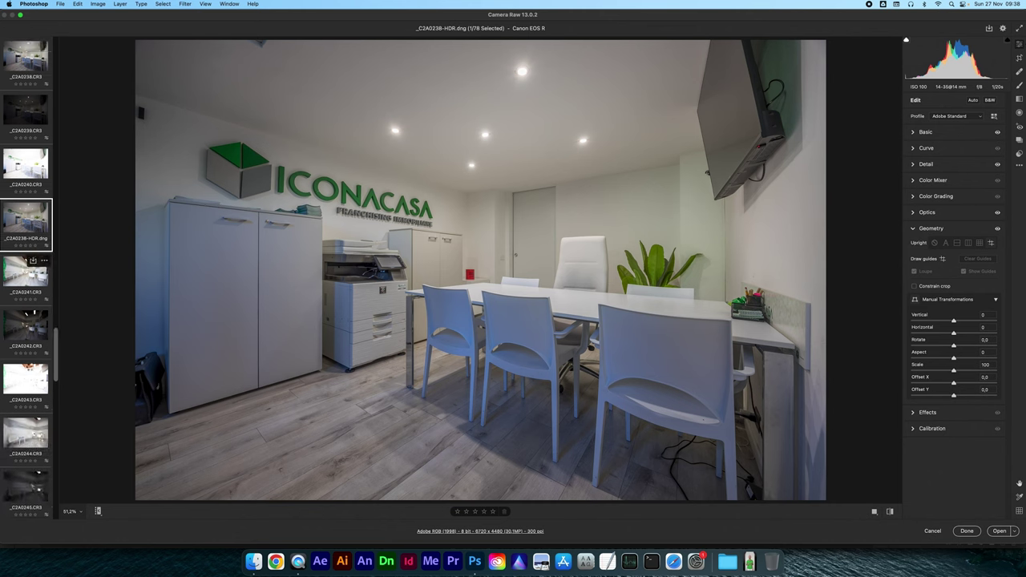
Merge _C2A0241 through _C2A0243 to HDR and save the result as _C2A0241-HDR.dng
key(Down)
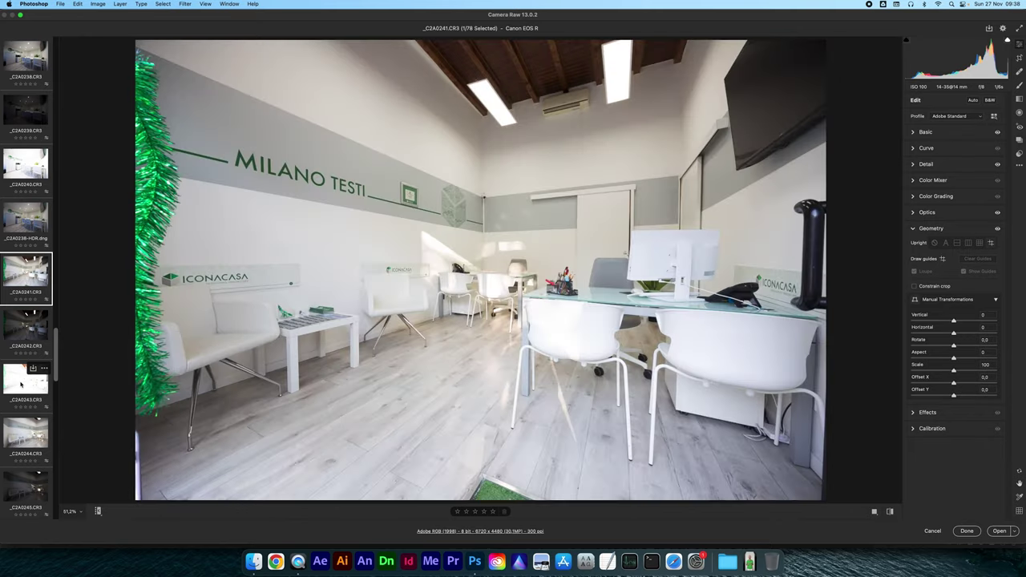
shift+click(21, 385)
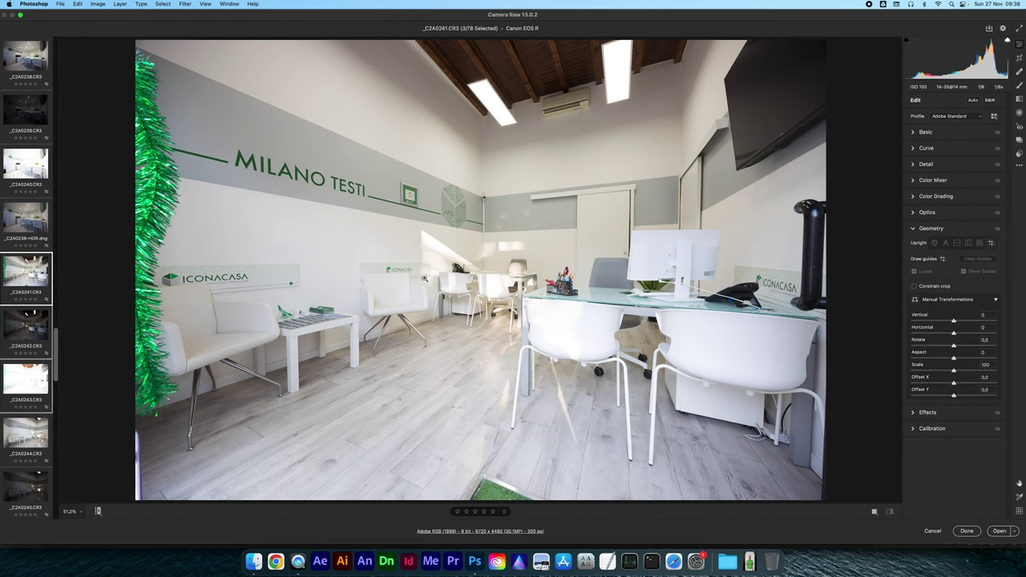
key(alt+m)
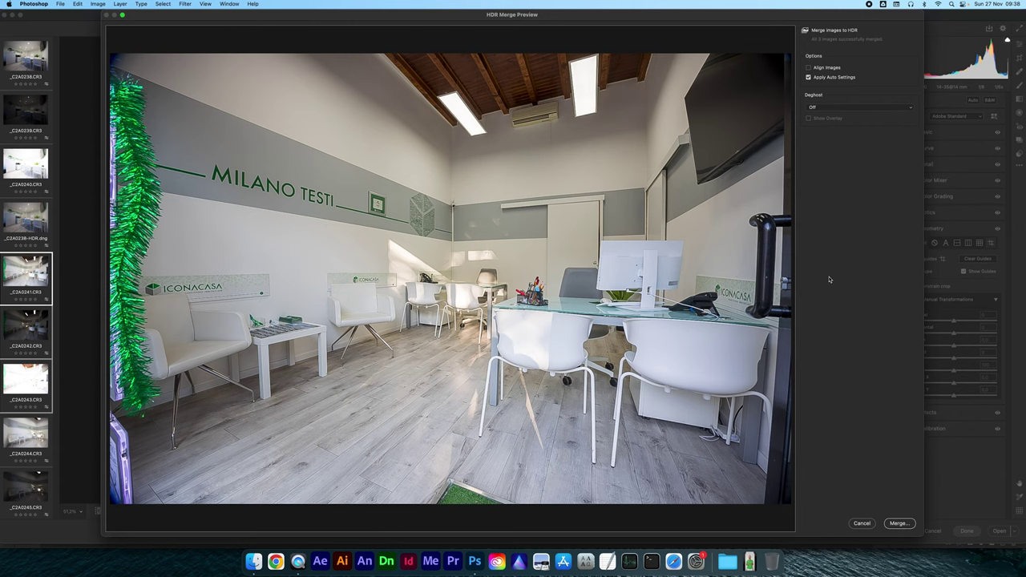
key(Return)
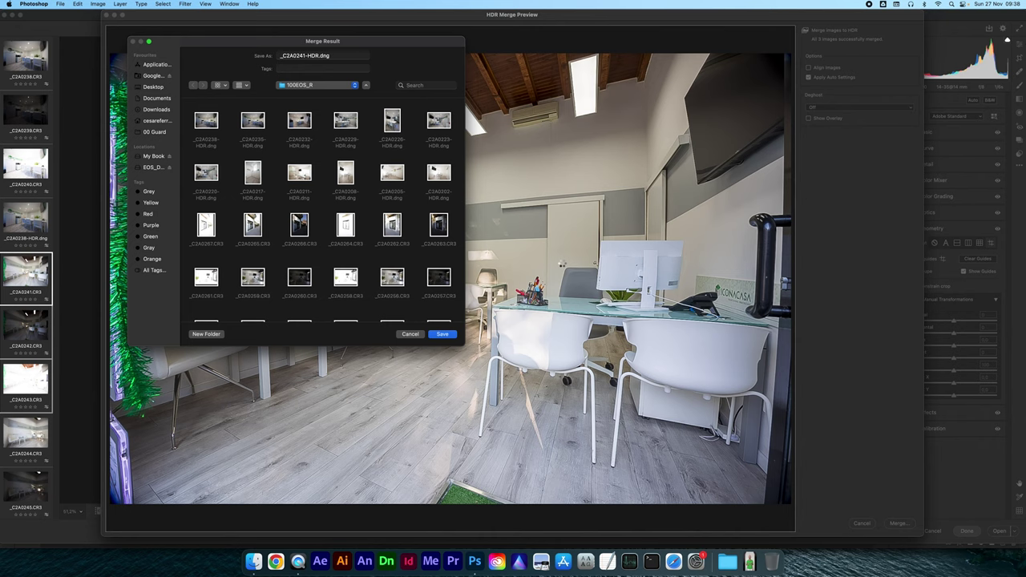
key(Return)
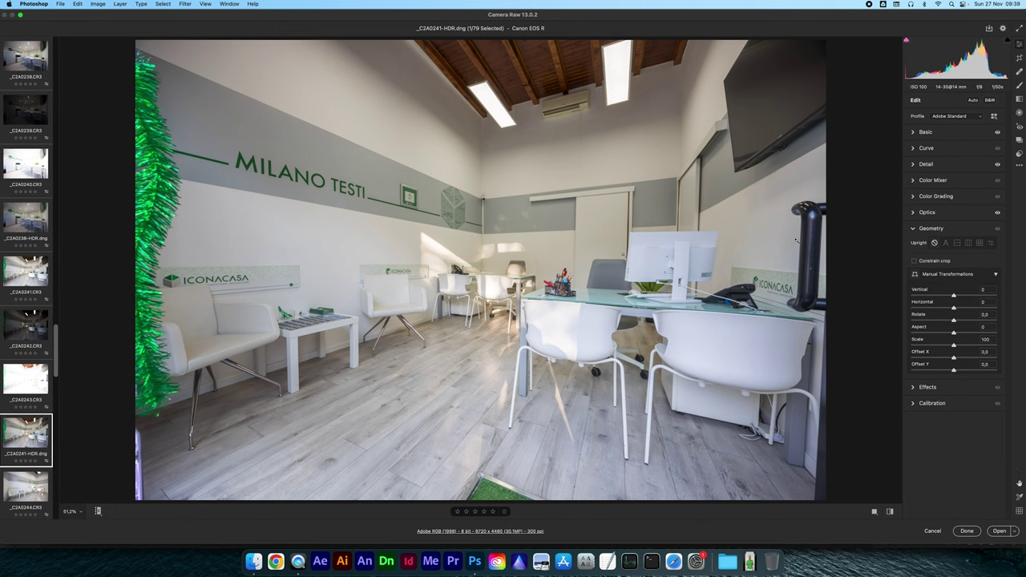
Apply Guided Upright to _C2A0241-HDR with guides on the right edge and side table leg
click(991, 243)
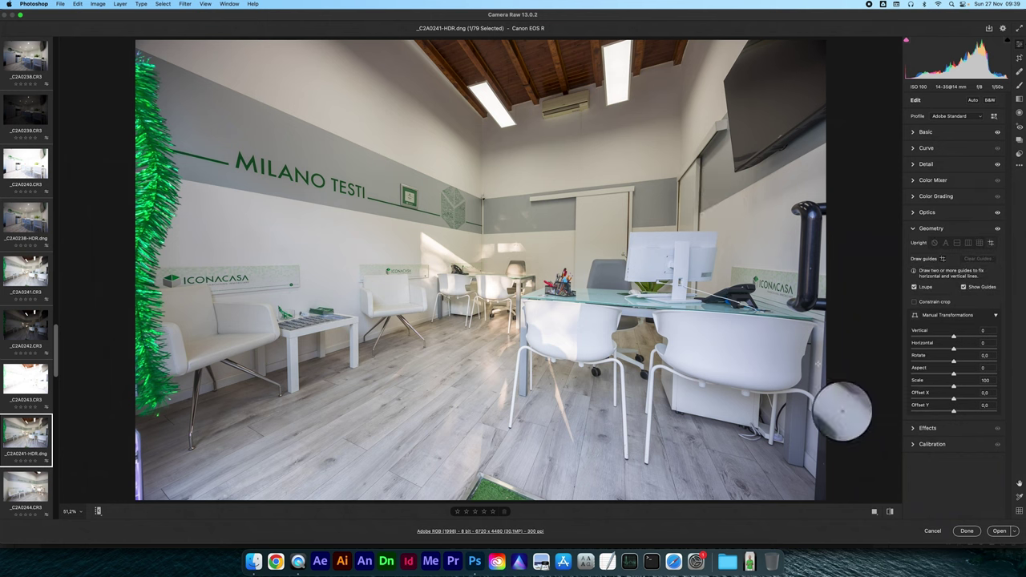
drag(843, 357, 854, 470)
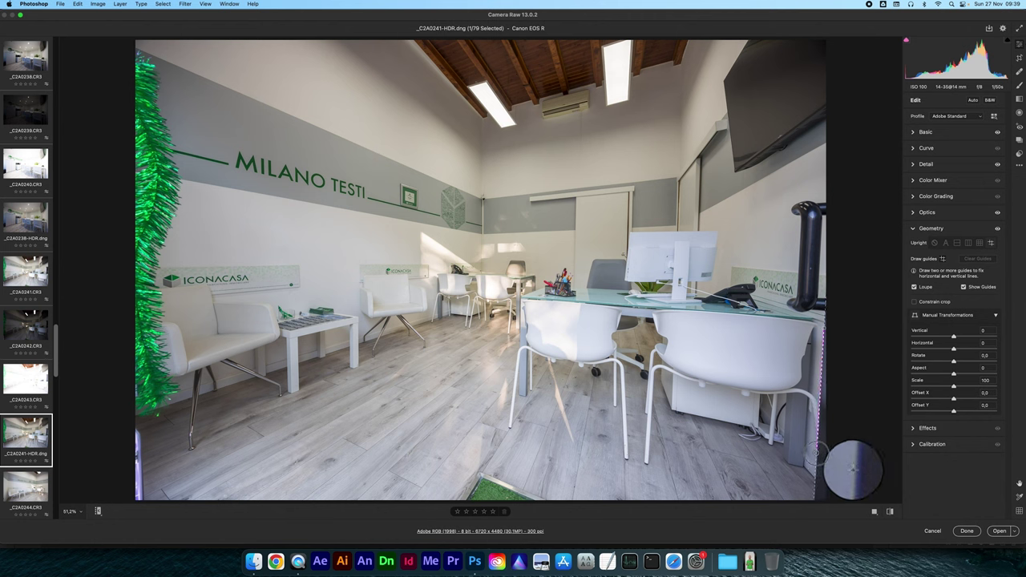
drag(854, 469, 851, 470)
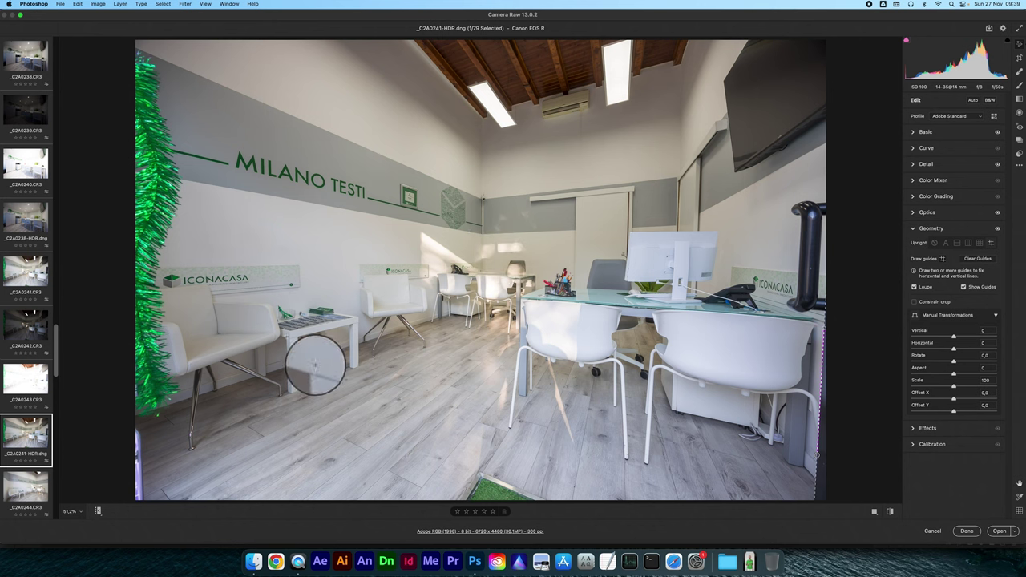
drag(286, 337, 290, 385)
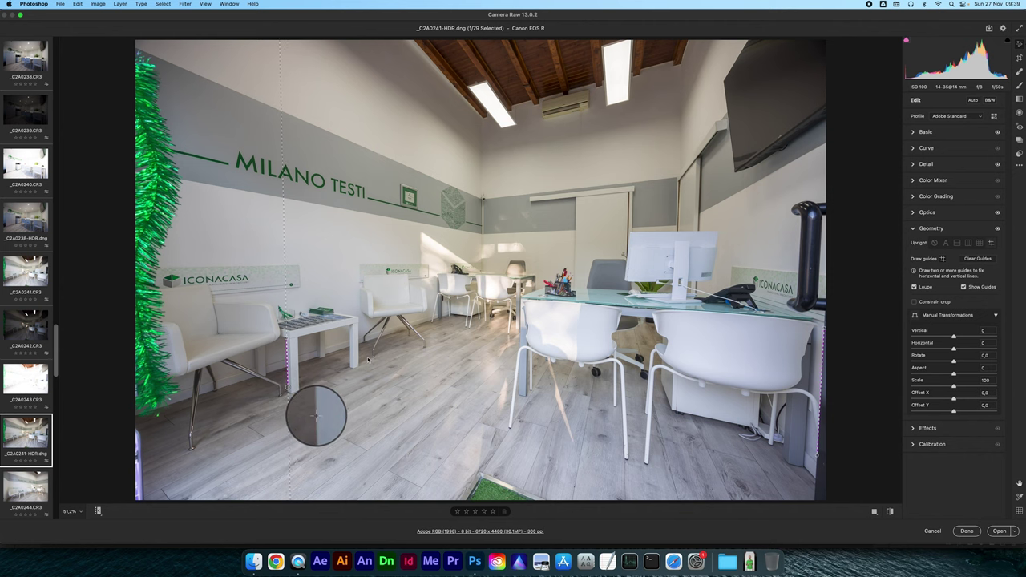
drag(289, 391, 288, 392)
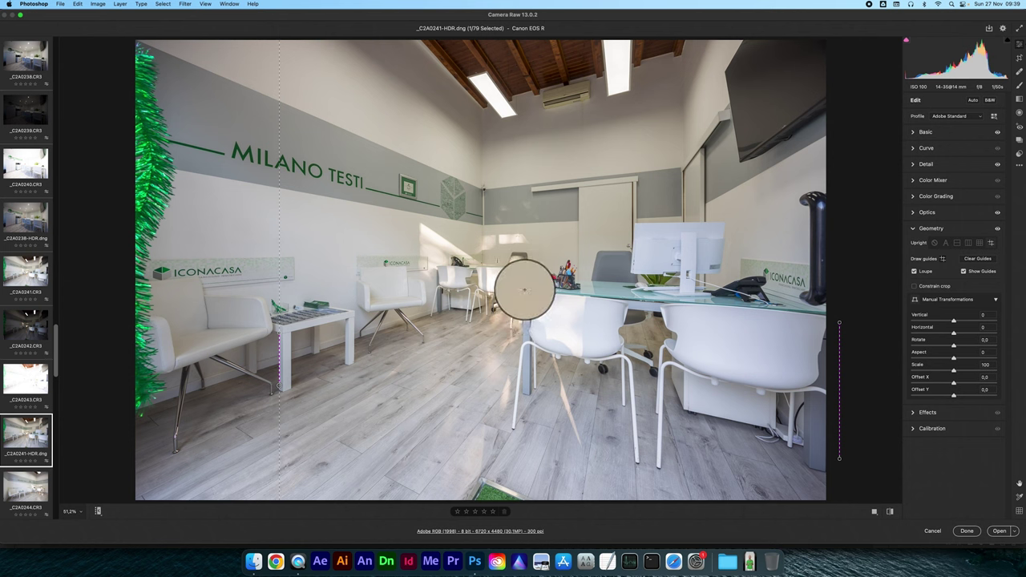
click(821, 253)
key(Escape)
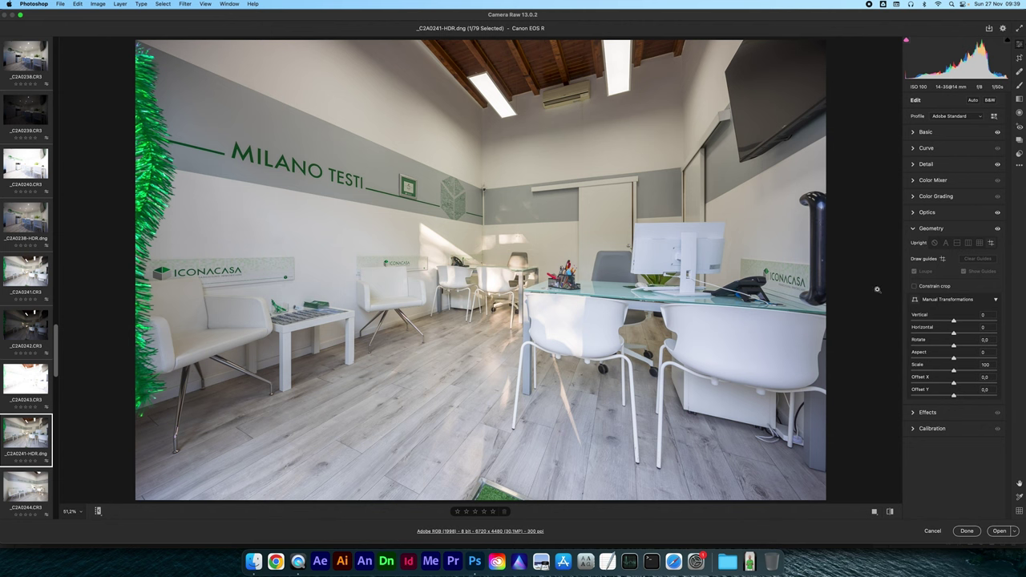
Compare a cooler custom white balance against As Shot, ending back on As Shot
click(925, 131)
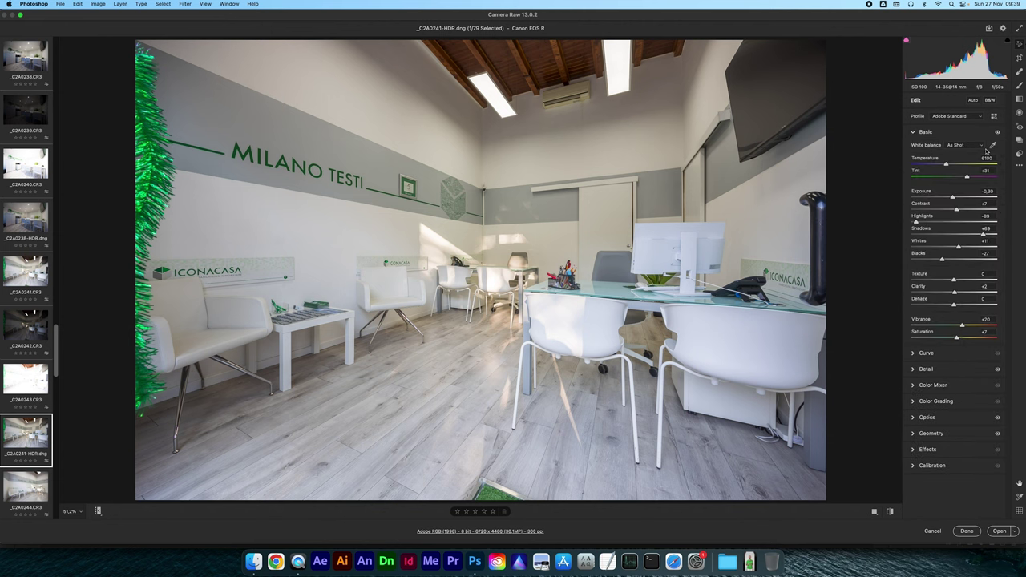
click(439, 144)
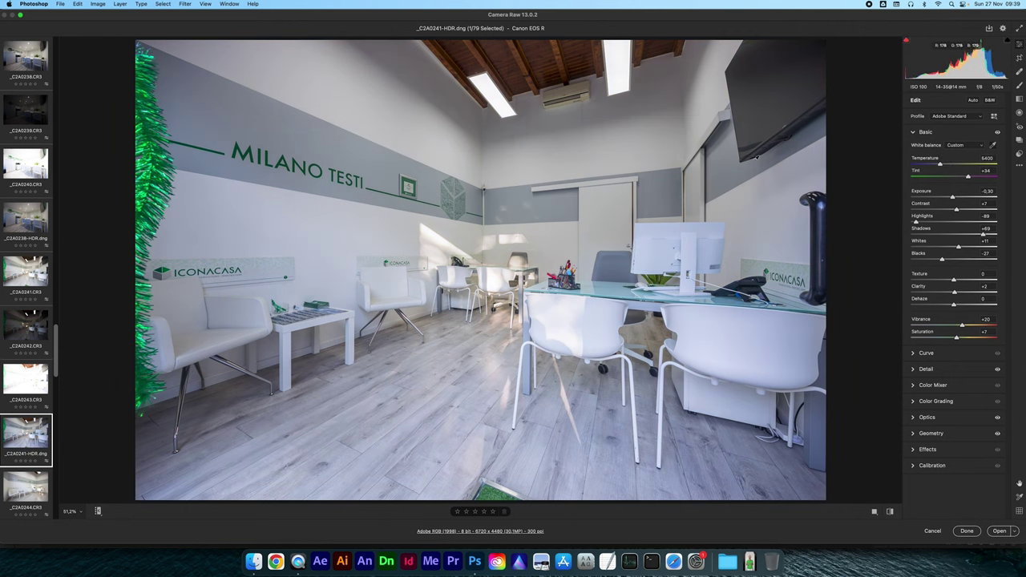
key(ctrl+z)
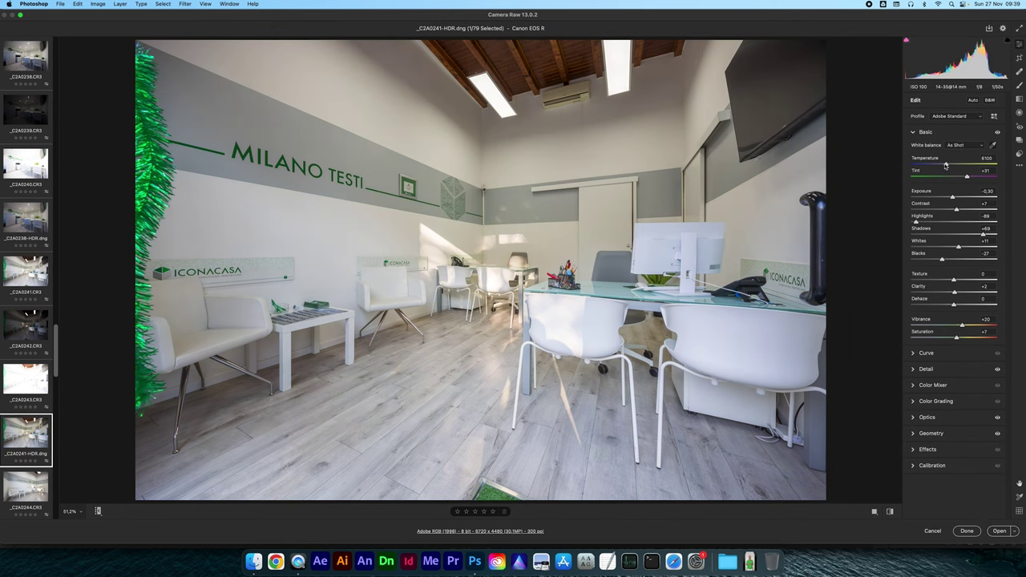
key(ctrl+shift+z)
key(ctrl+z)
Set Temperature to 5600 and Tint to +30, then select _C2A0244.CR3
drag(946, 164, 943, 165)
drag(943, 164, 966, 177)
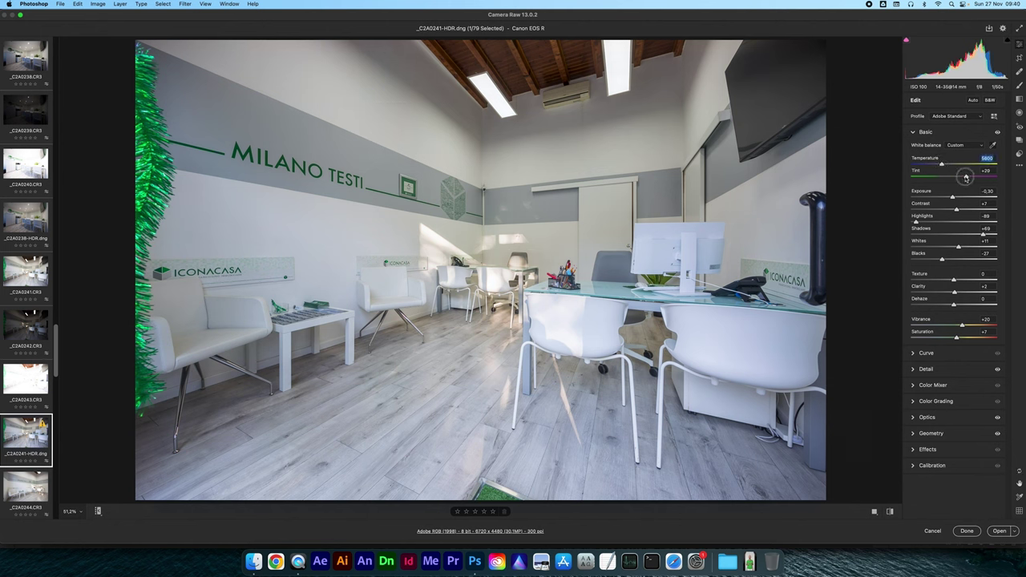
drag(966, 177, 967, 177)
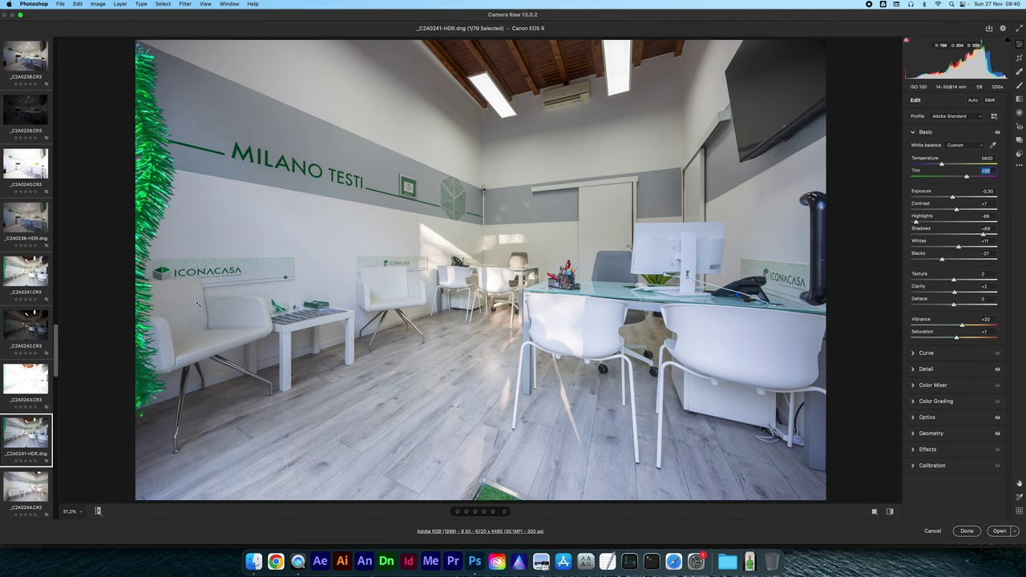
click(26, 485)
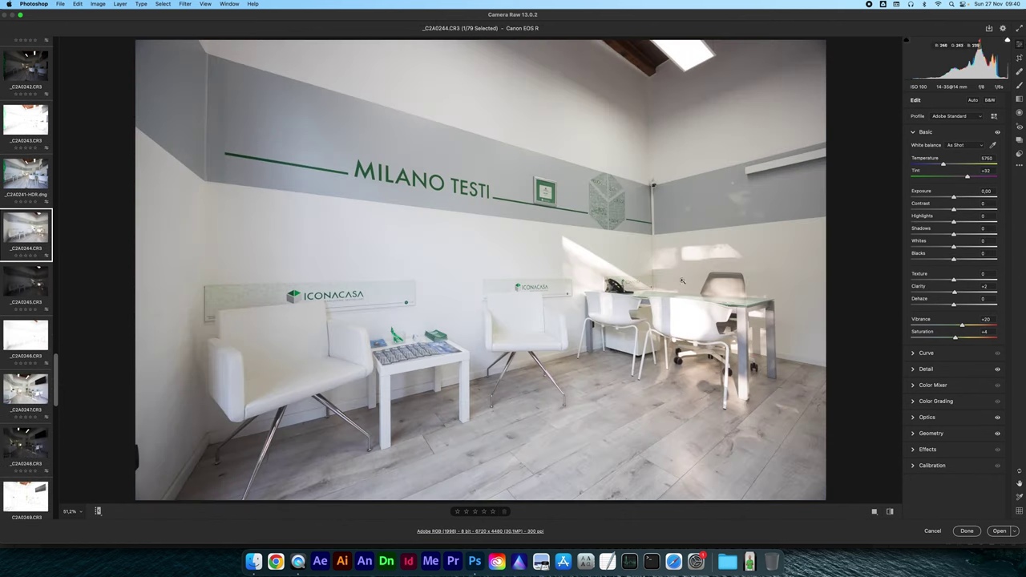
Merge _C2A0244 through _C2A0246 to HDR and save it as _C2A0244-HDR.dng
shift+click(14, 334)
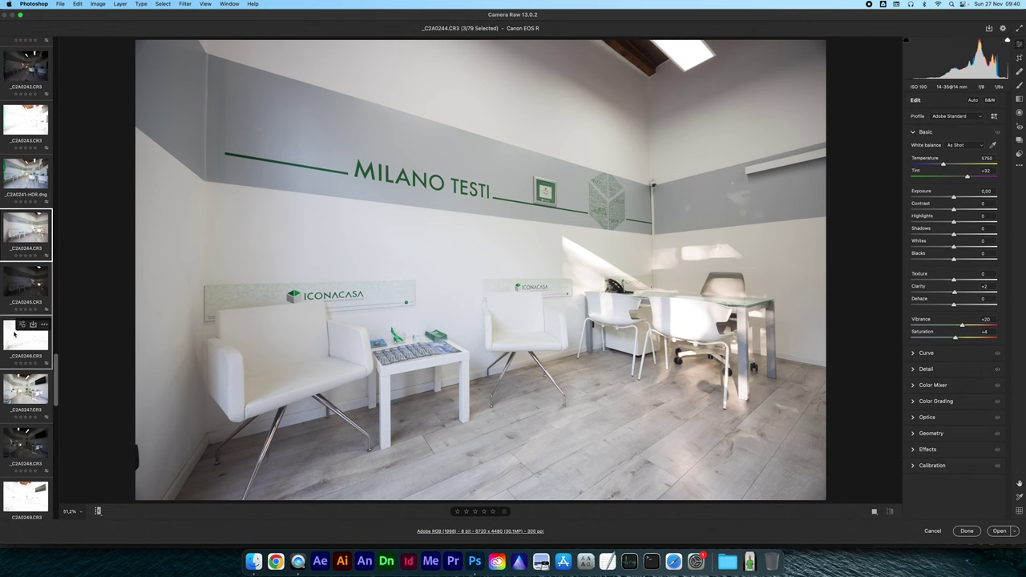
key(alt+m)
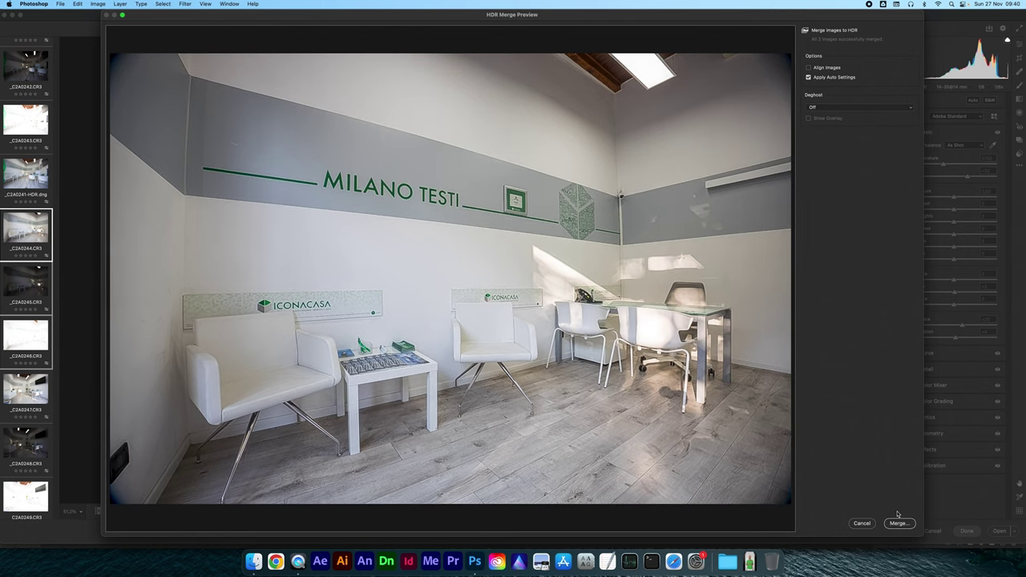
click(899, 526)
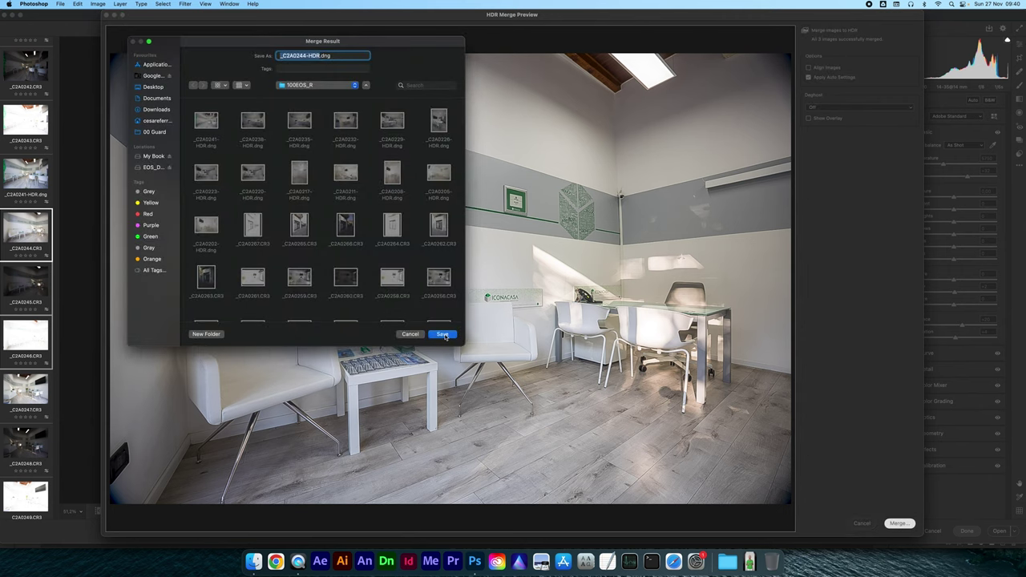
click(444, 335)
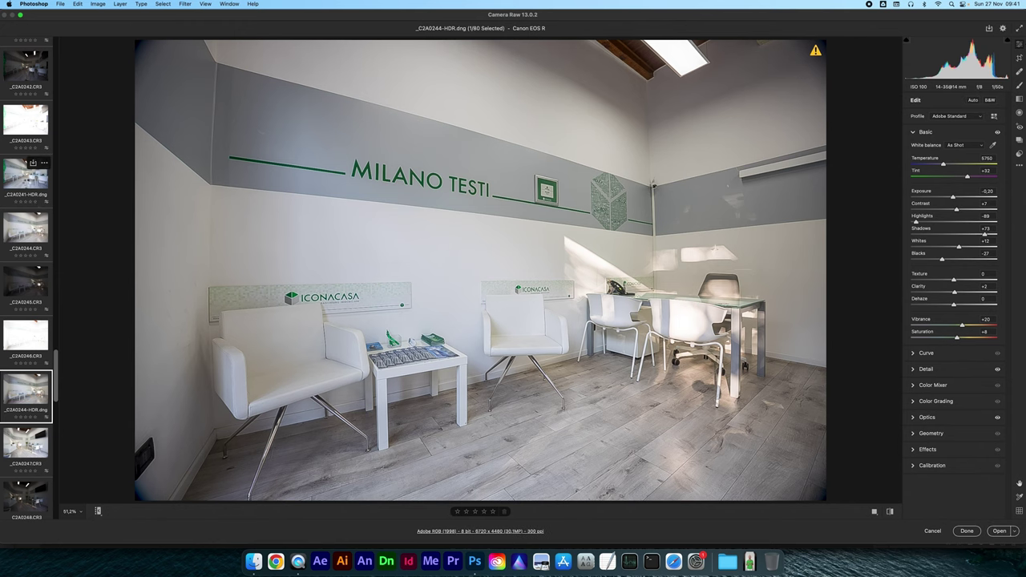
Synchronize settings across the _C2A0241-HDR and _C2A0244-HDR office images
super+click(25, 178)
key(alt+s)
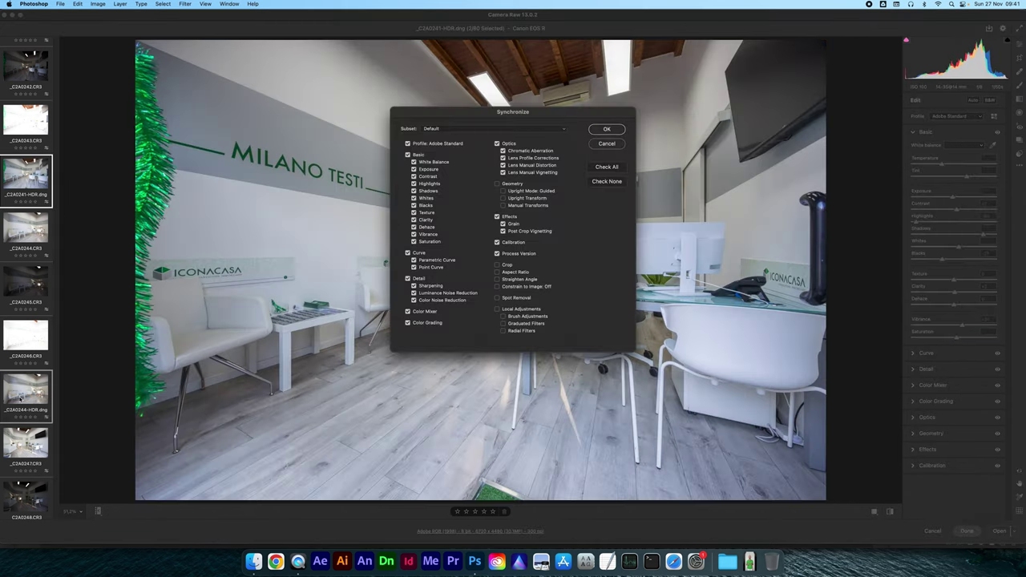
key(Return)
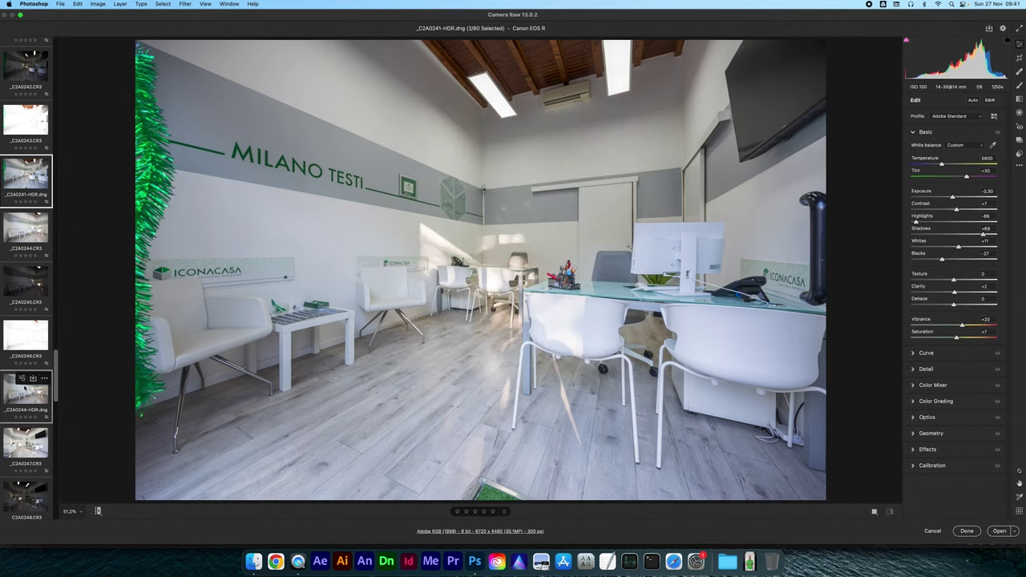
click(22, 398)
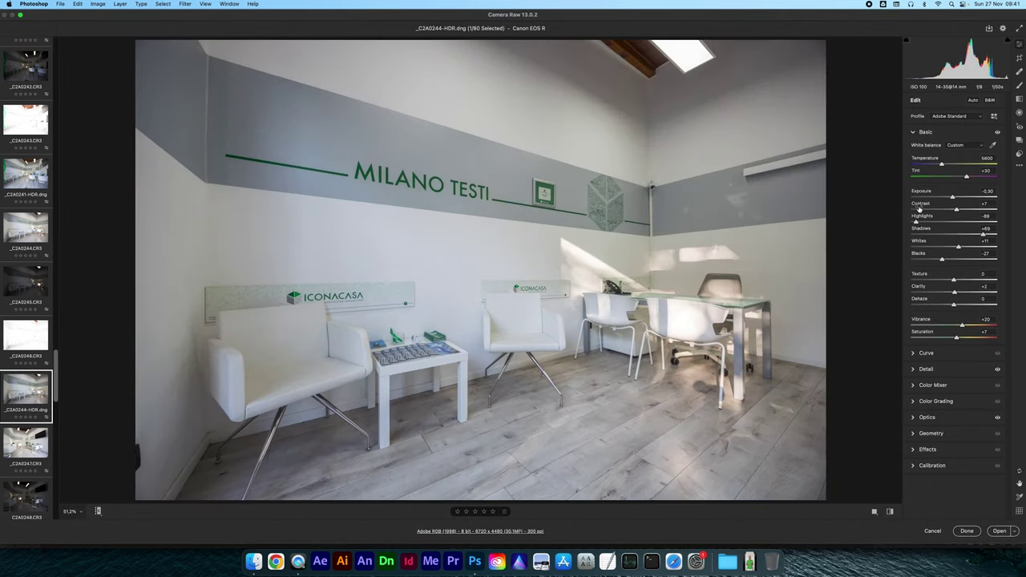
click(24, 176)
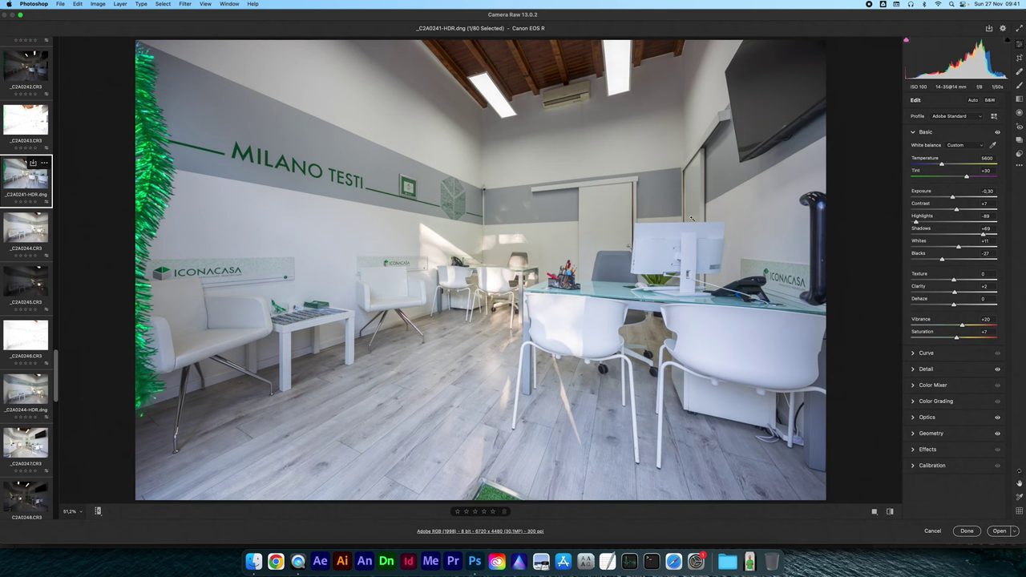
On _C2A0241-HDR, reset Contrast to 0, set Highlights -97 and Shadows +80
double_click(918, 204)
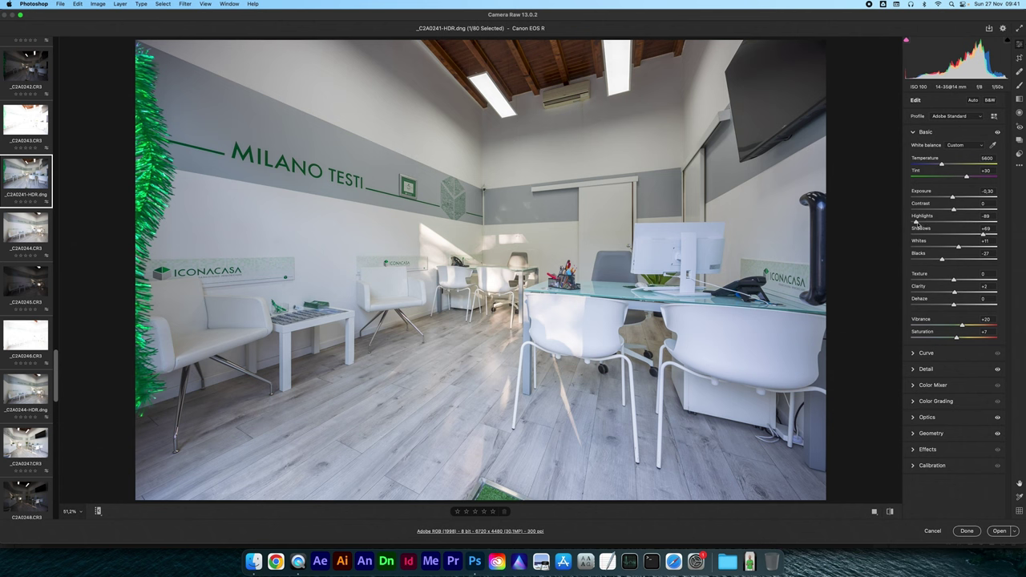
drag(916, 222, 912, 223)
click(985, 216)
drag(984, 234, 988, 233)
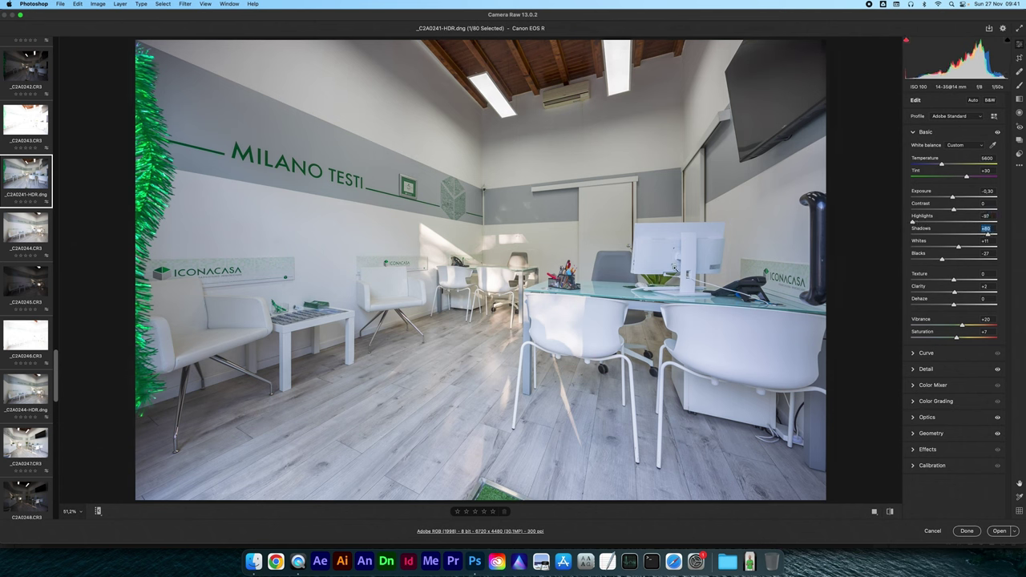
Sync the new tones to _C2A0244-HDR and cool its Temperature to about 5000
super+click(29, 389)
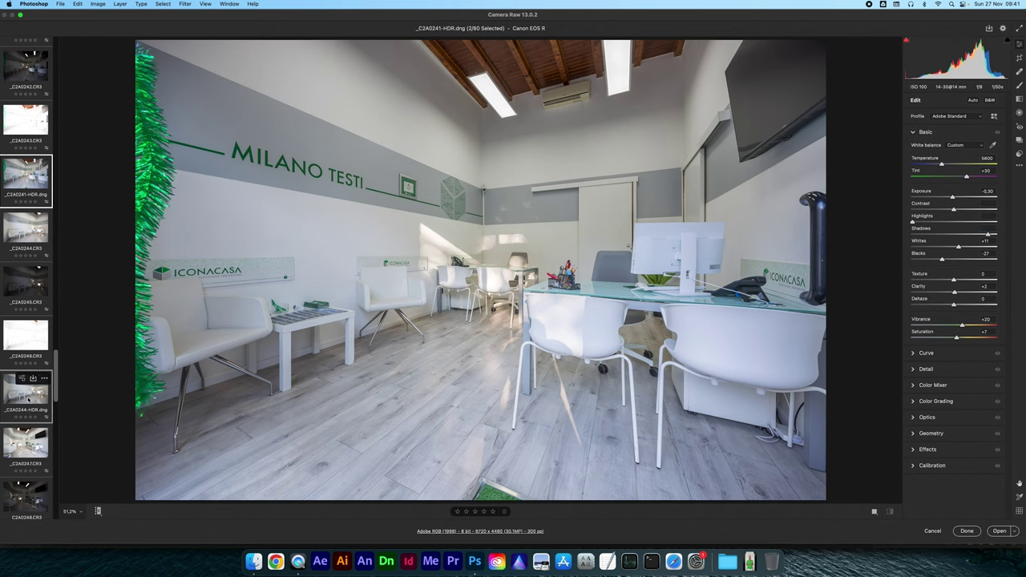
key(super+alt+s)
key(Return)
click(28, 393)
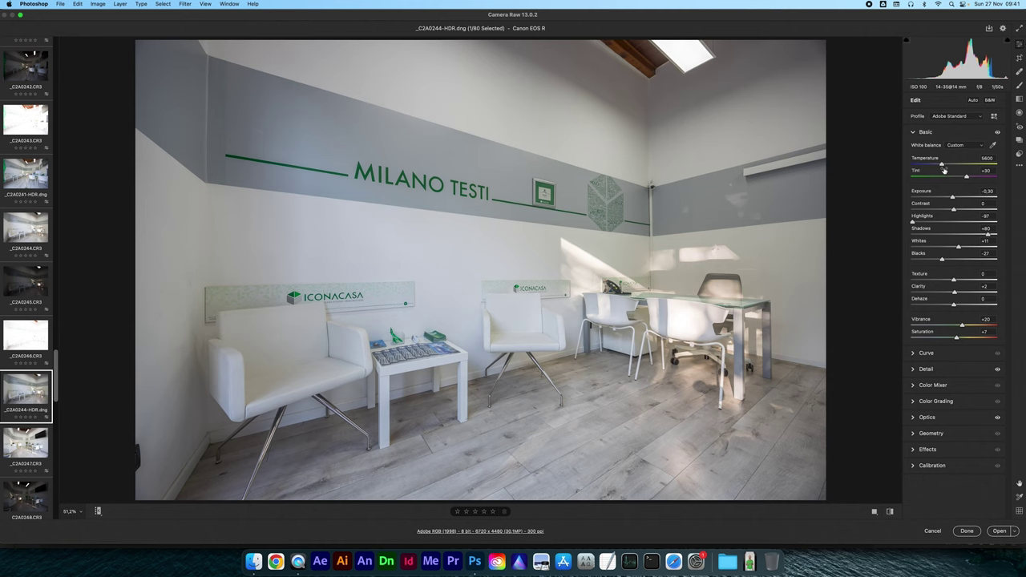
drag(943, 166, 940, 166)
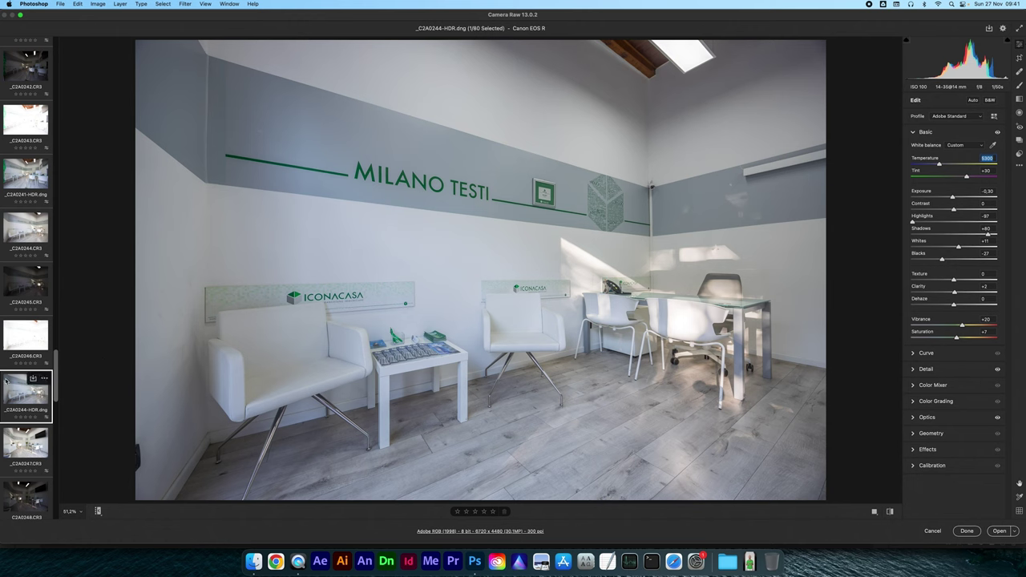
Select the _C2A0247 brackets, merge them to HDR and save _C2A0247-HDR.dng at 6720 x 4480
scroll(24, 321, down, 1)
scroll(18, 312, down, 4)
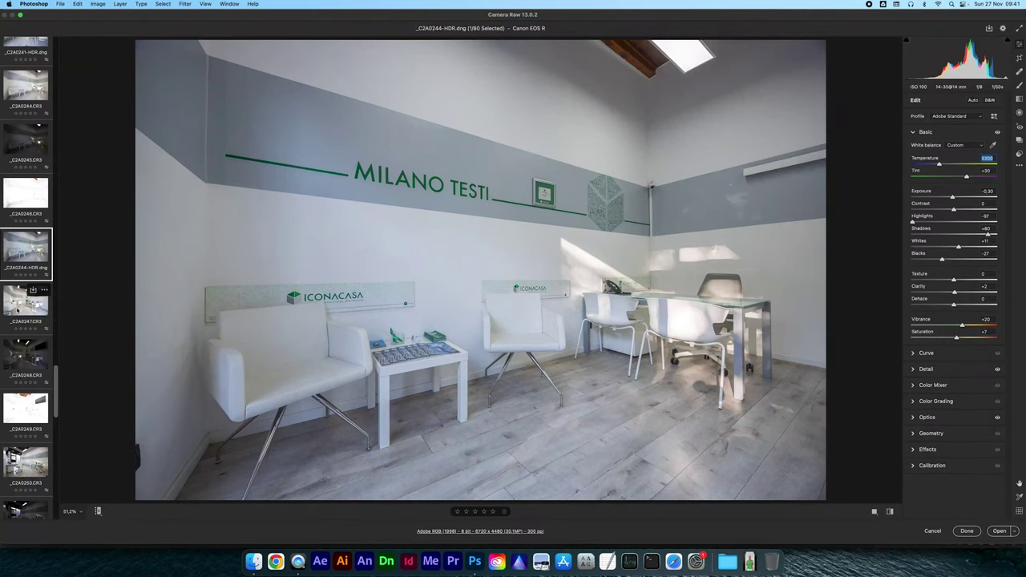
click(17, 311)
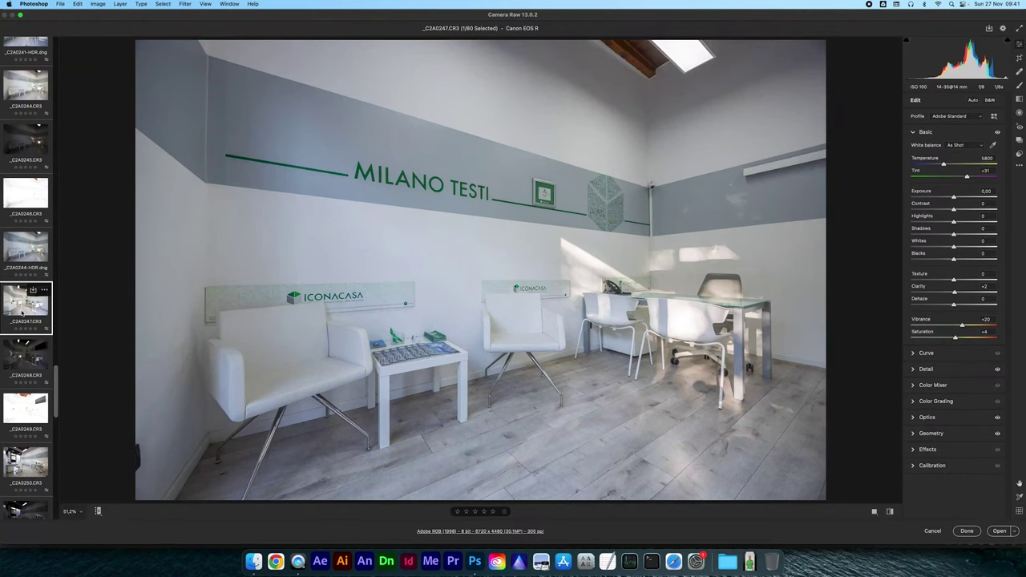
scroll(21, 315, down, 2)
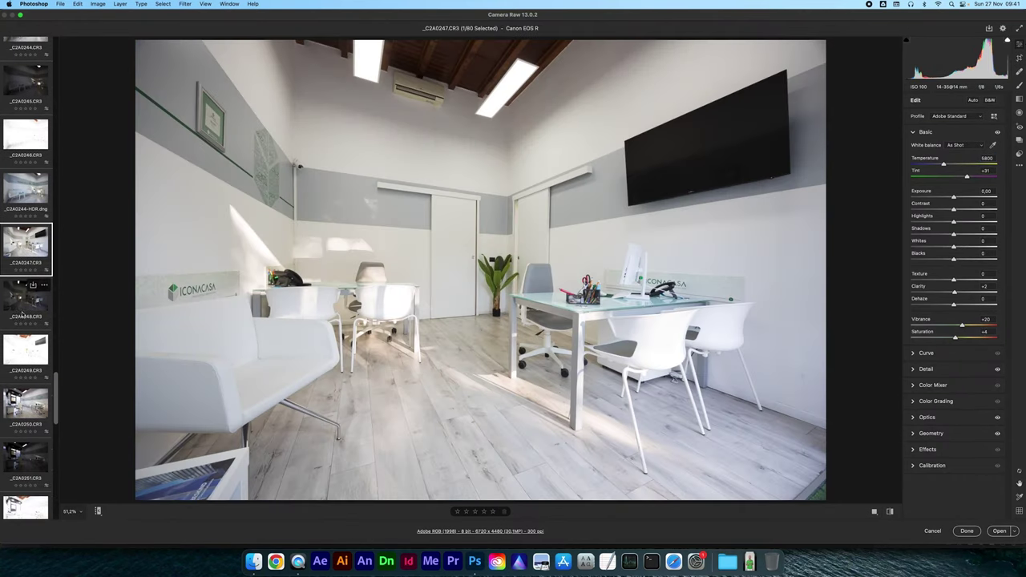
scroll(23, 325, down, 1)
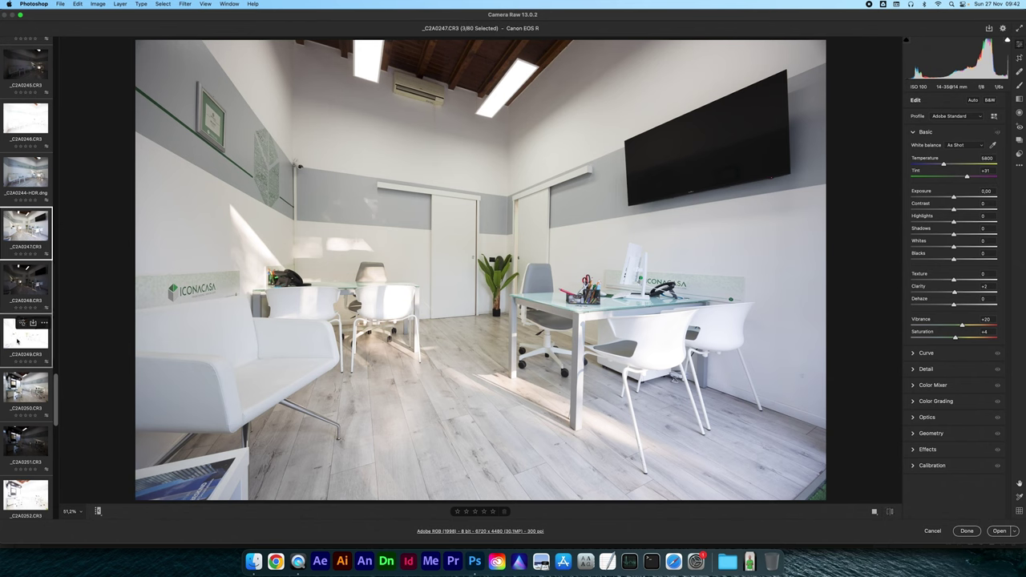
key(alt+m)
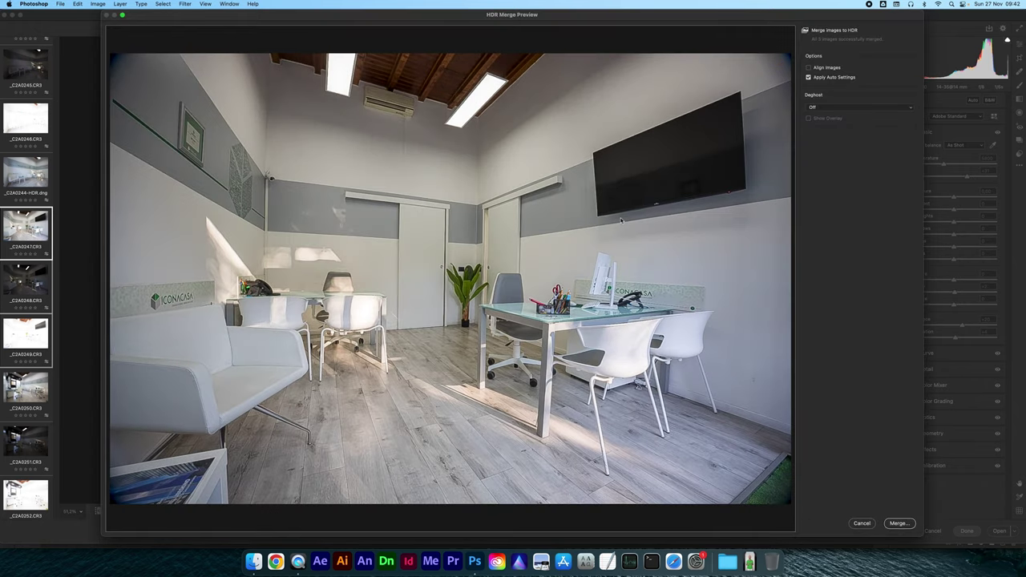
key(Return)
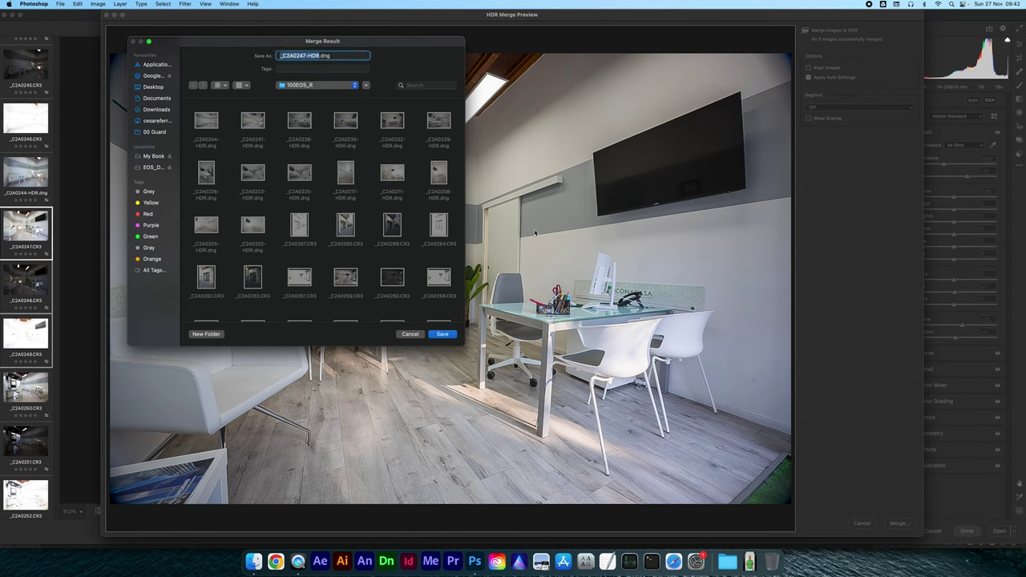
key(Return)
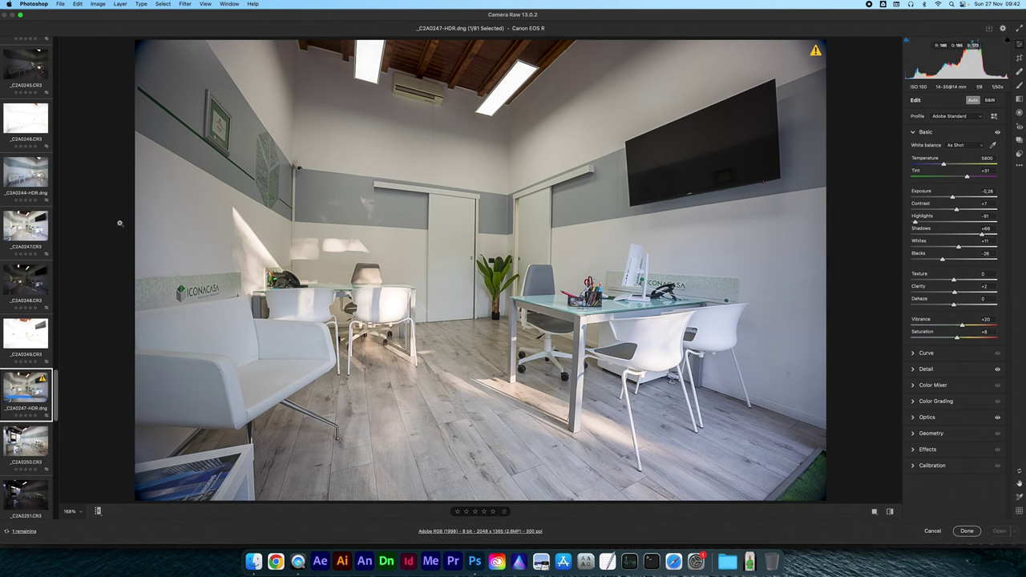
Synchronize the tone settings from _C2A0244-HDR onto the new _C2A0247-HDR
super+click(24, 181)
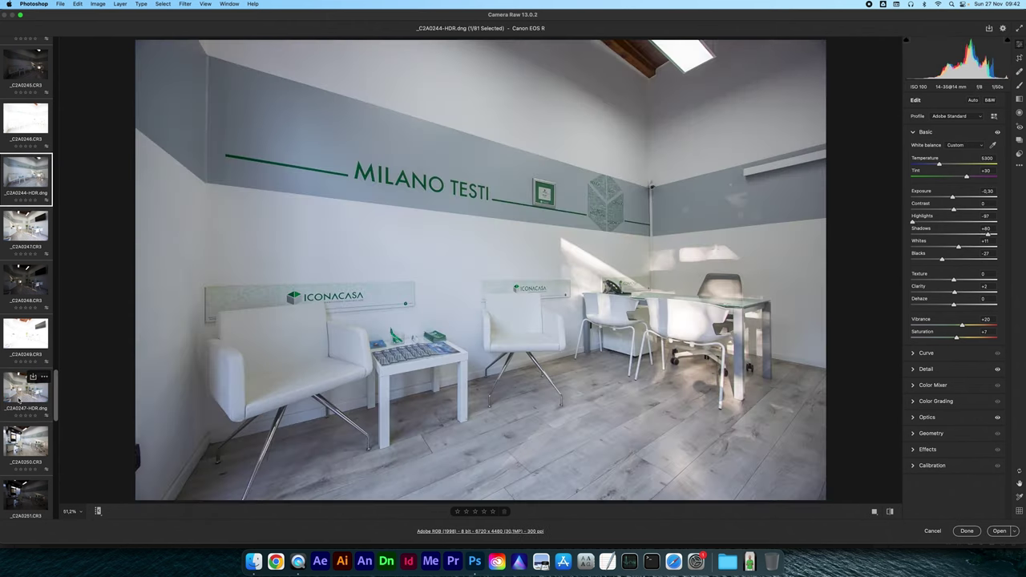
key(super+alt+c)
key(Return)
click(20, 399)
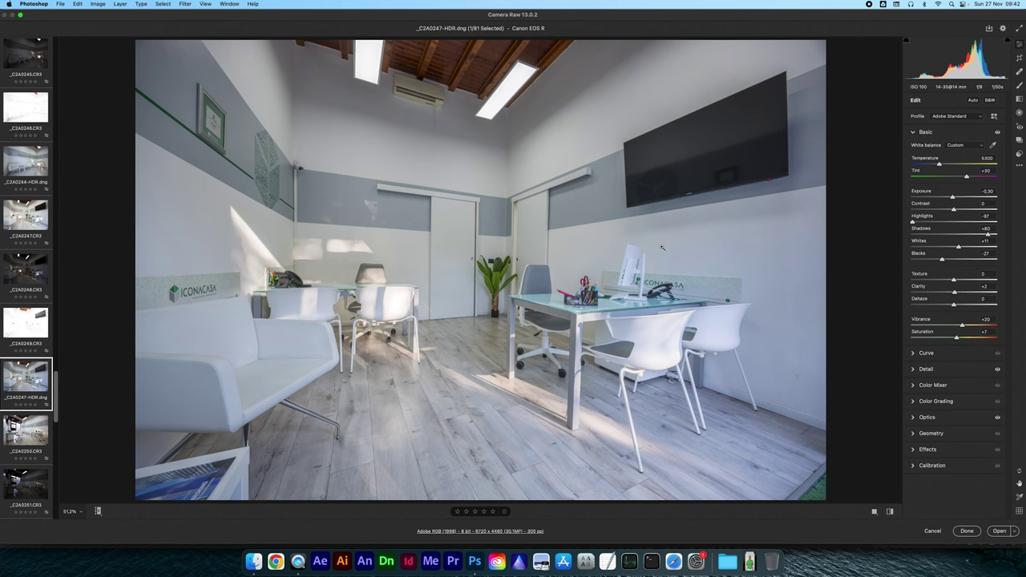
Draw Guided Upright guides along the left wall corner and the door frame on _C2A0247-HDR
click(929, 434)
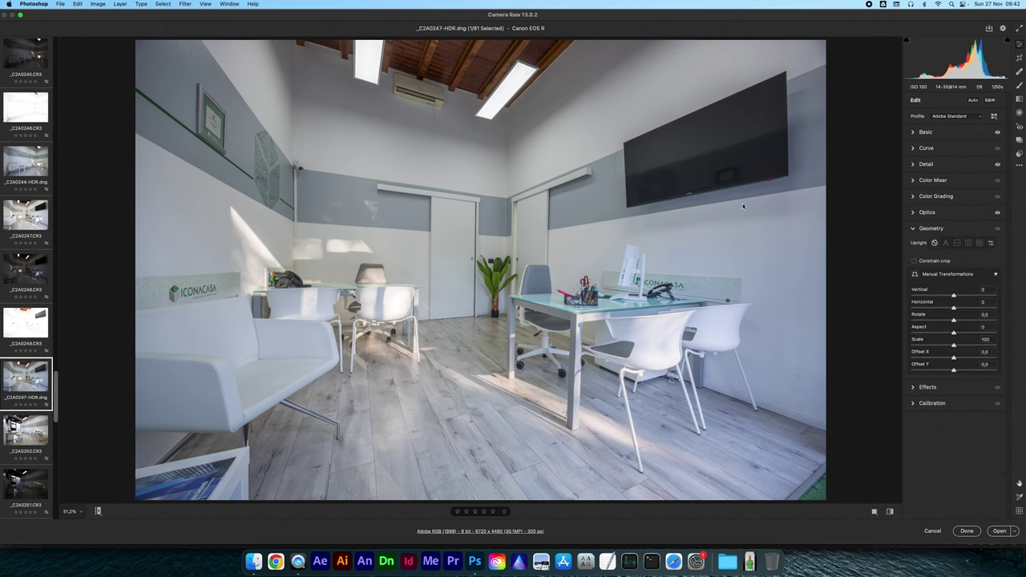
key(shift+t)
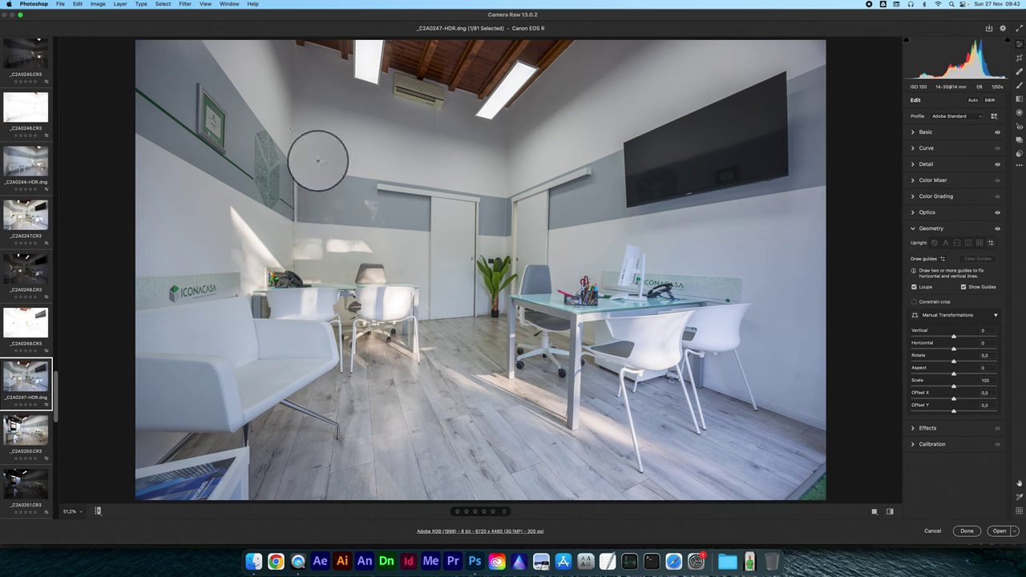
drag(299, 167, 289, 101)
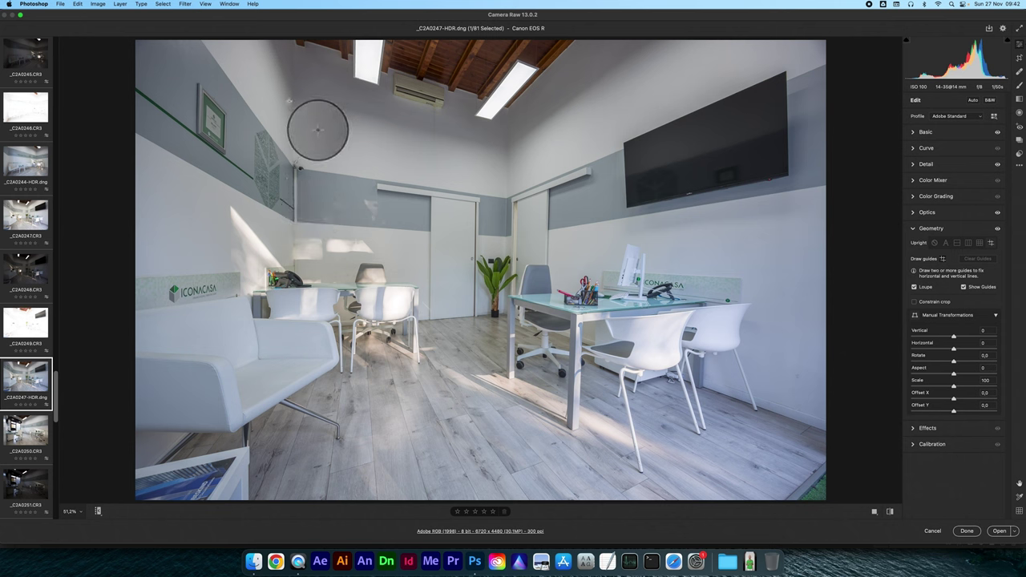
drag(288, 102, 294, 255)
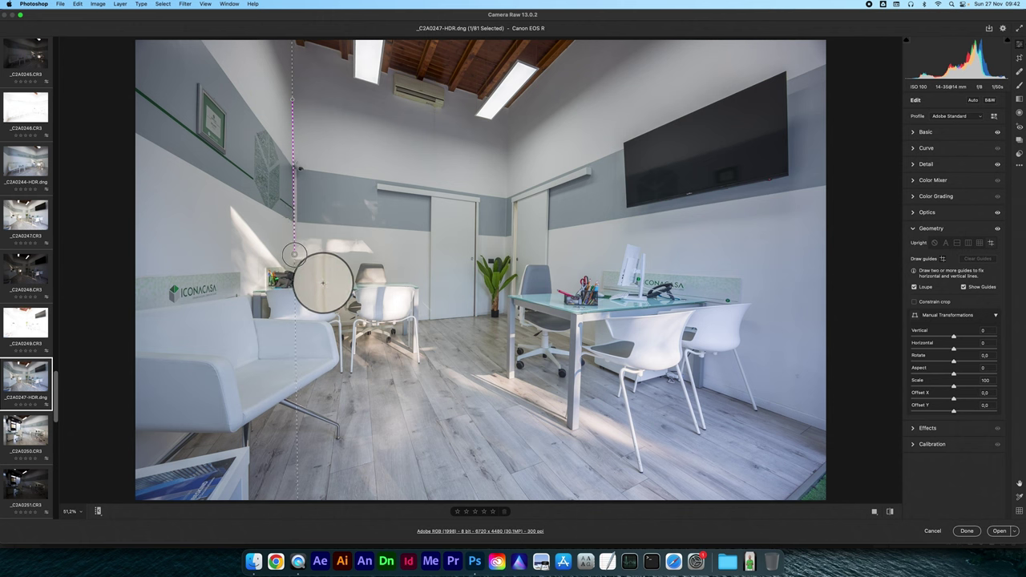
drag(294, 255, 294, 254)
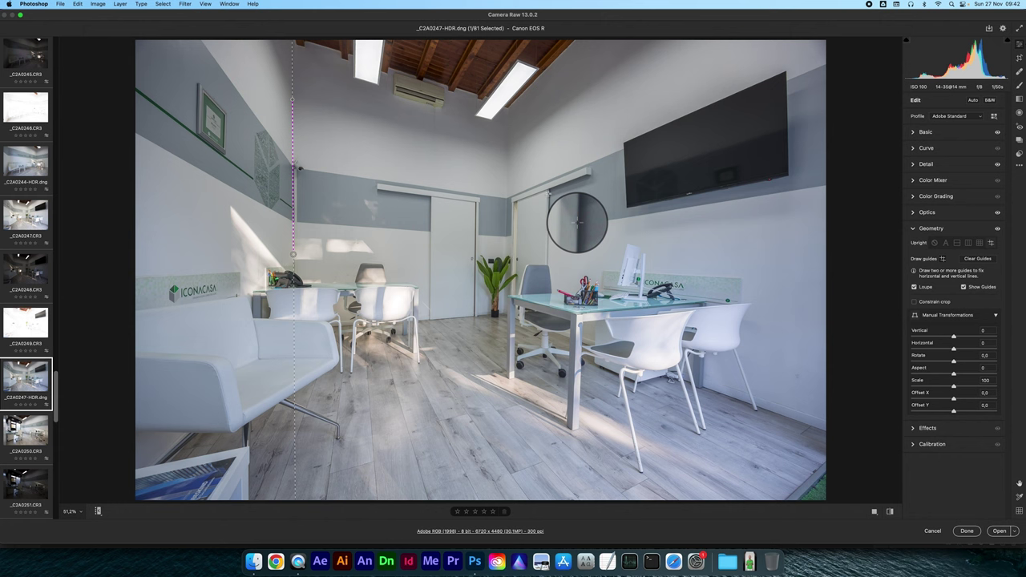
drag(549, 190, 547, 262)
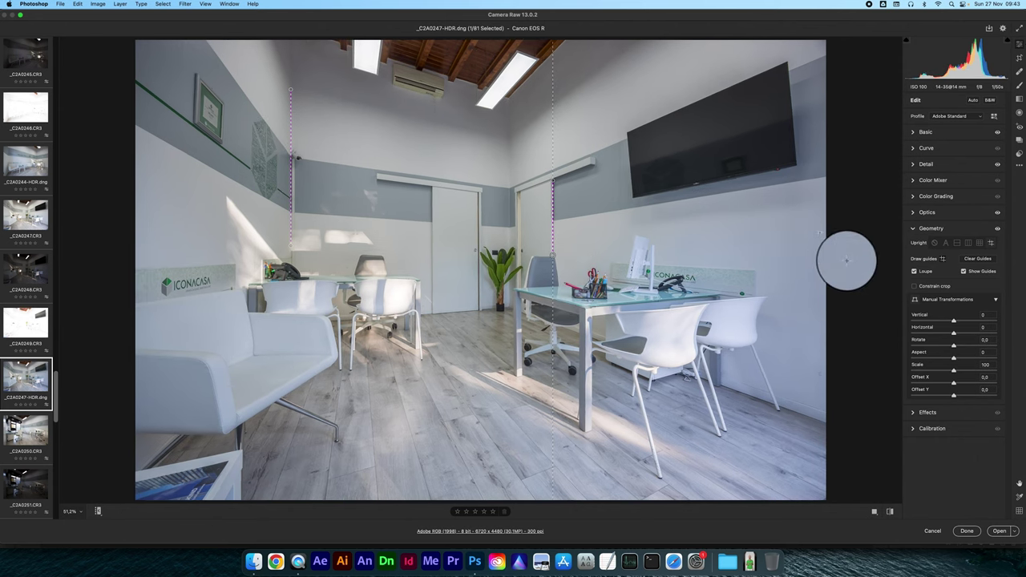
key(shift+t)
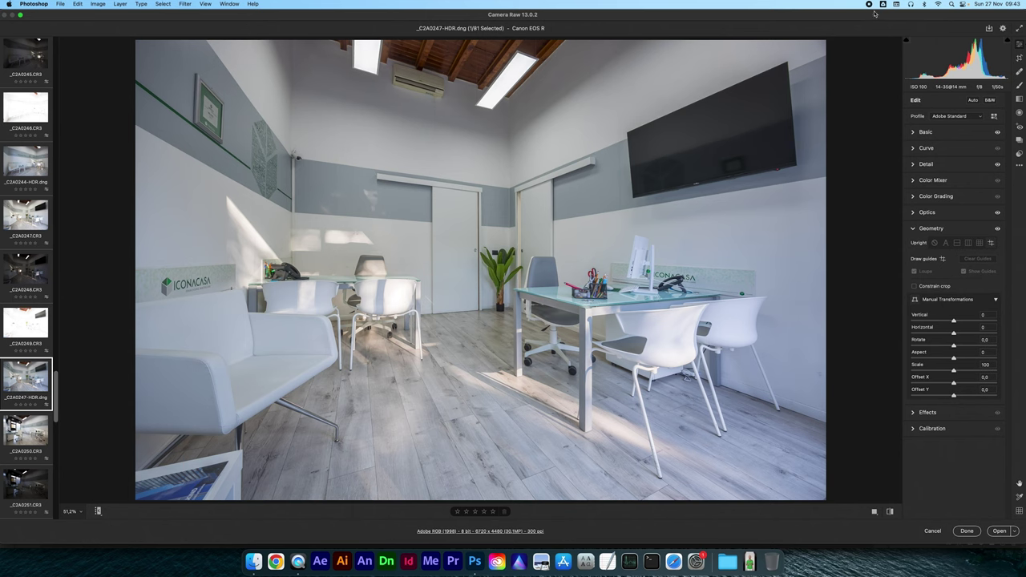
click(29, 419)
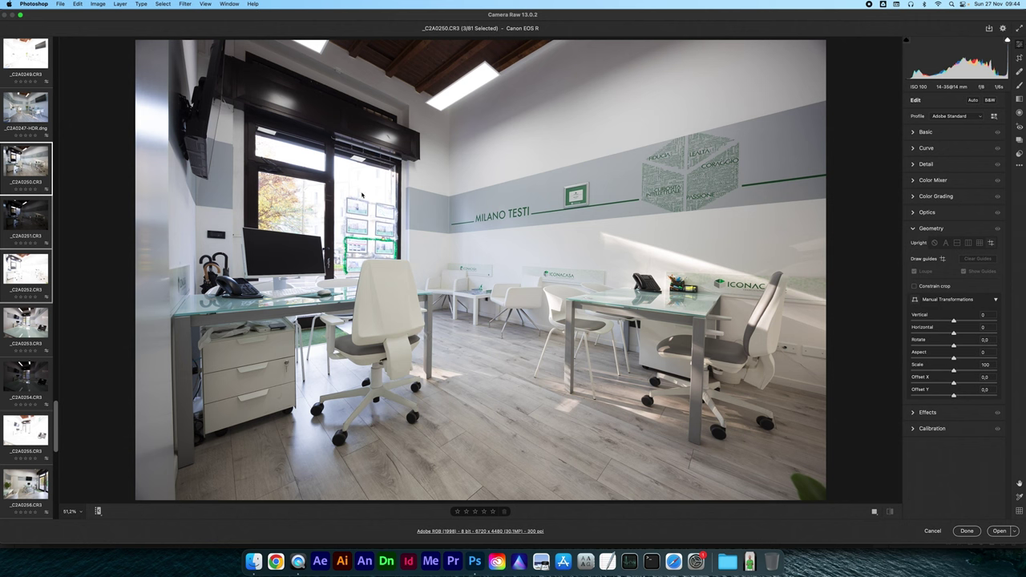
Merge the _C2A0250 brackets to HDR and save as _C2A0250-HDR.dng
key(alt+m)
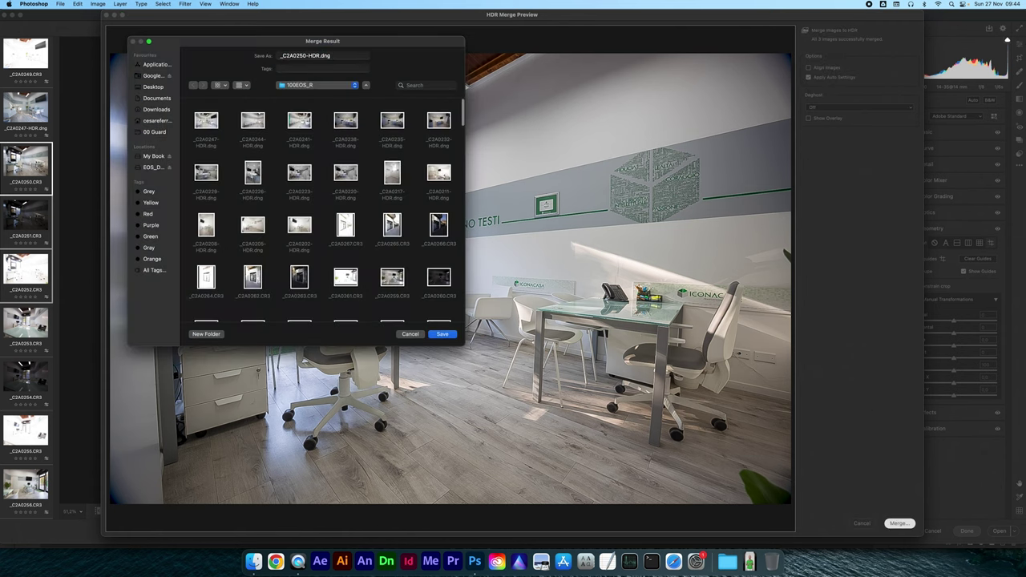
key(Return)
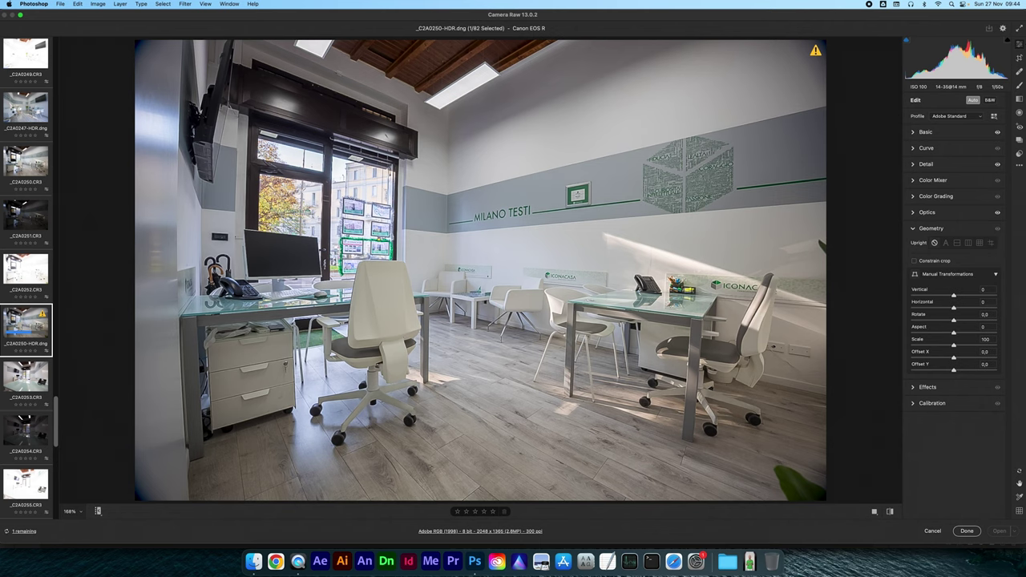
Synchronize _C2A0247-HDR's settings onto _C2A0250-HDR, then show _C2A0250-HDR alone
click(19, 113)
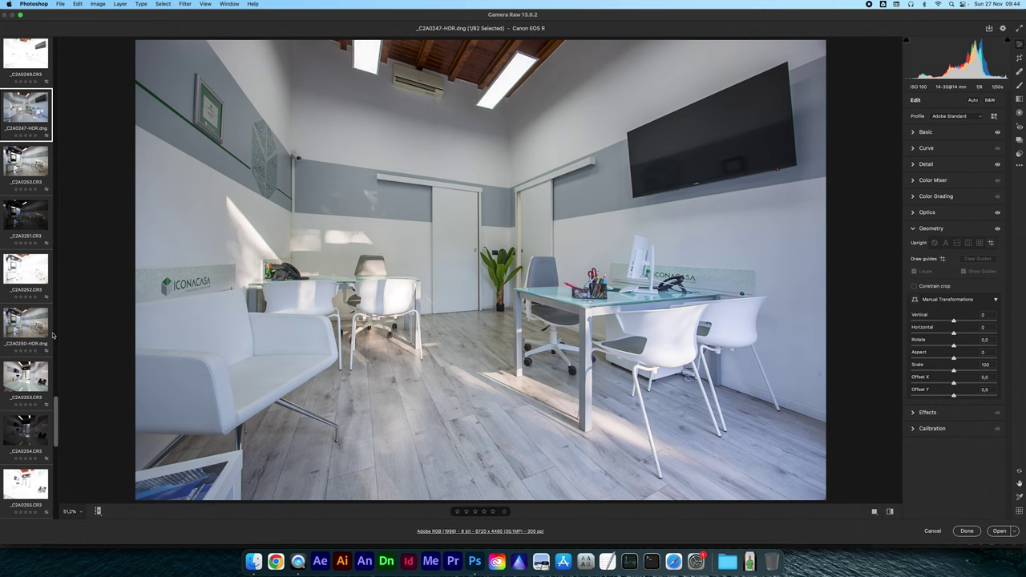
super+click(25, 329)
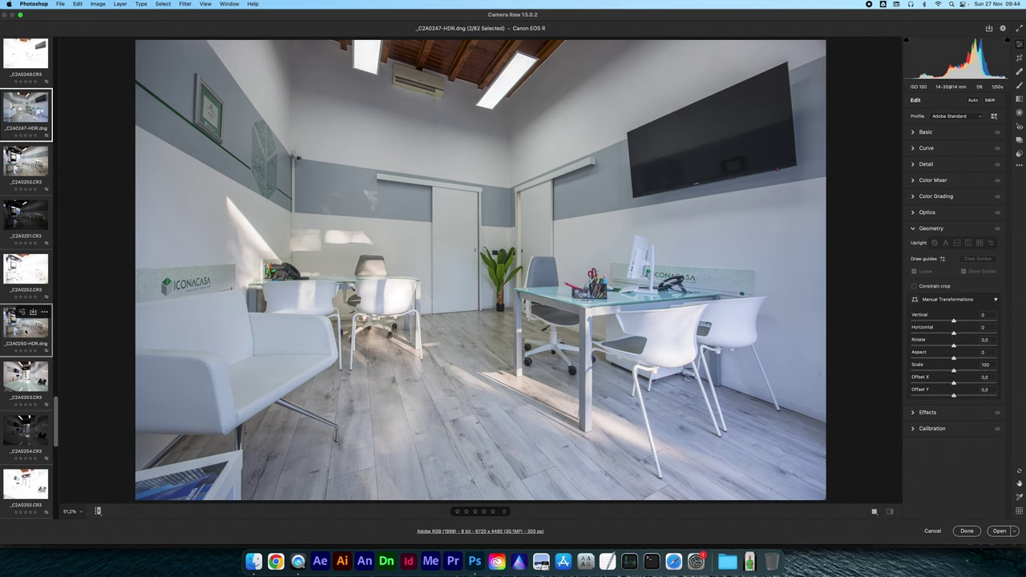
key(alt+s)
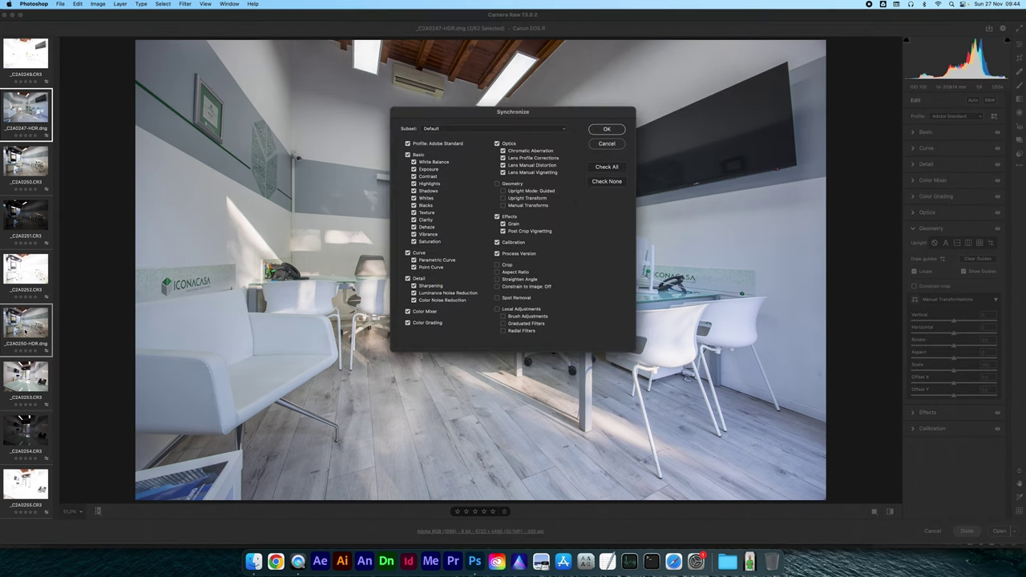
key(Return)
click(25, 329)
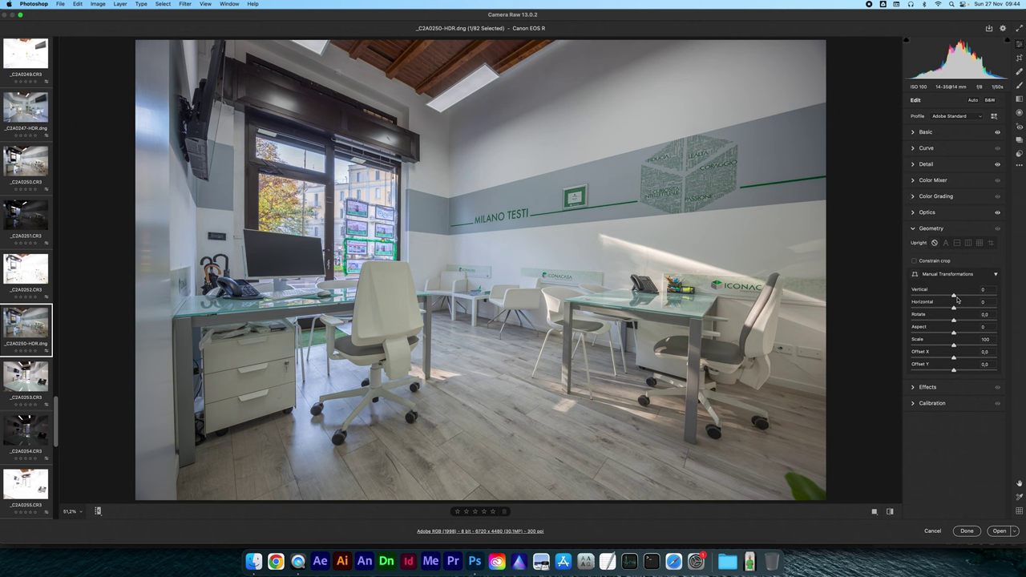
Apply Guided Upright with guides on the desk leg and left wall edge, then toggle to compare
click(926, 132)
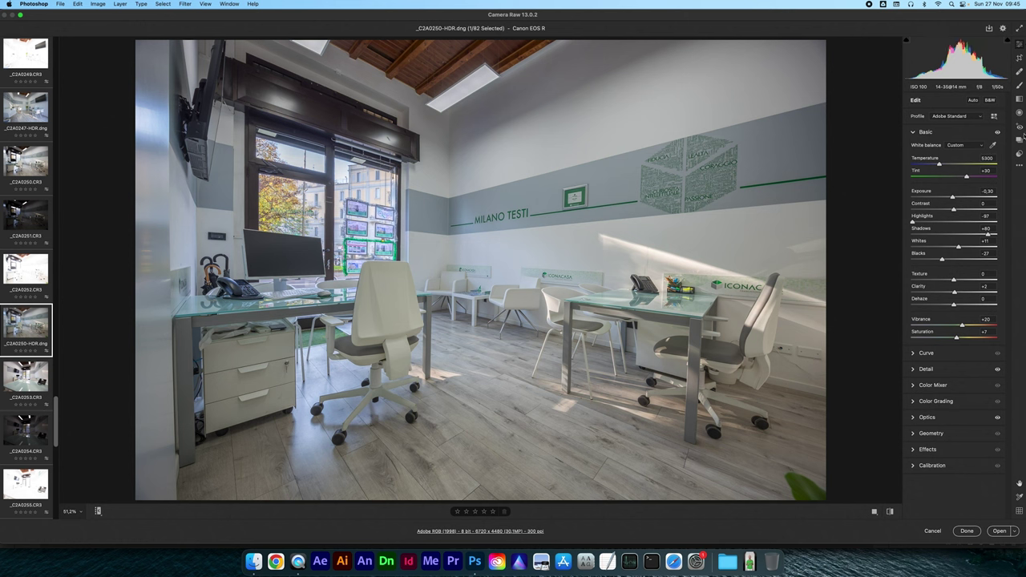
click(931, 433)
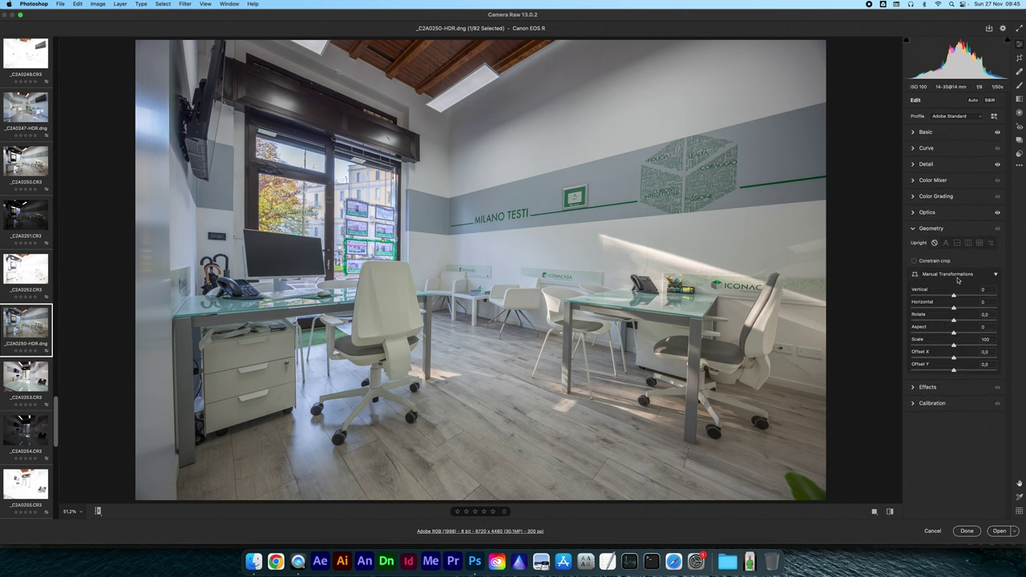
click(992, 243)
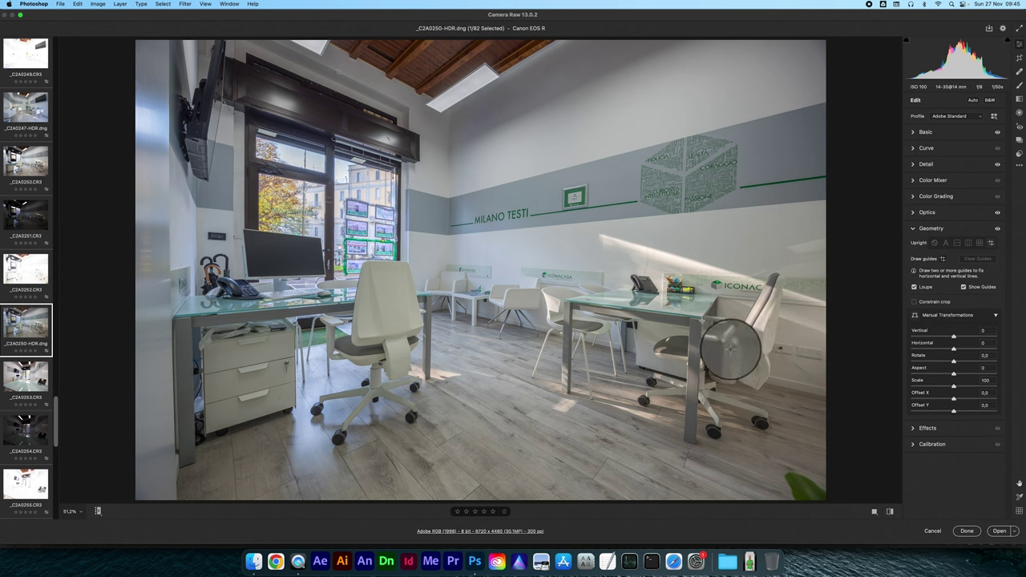
drag(701, 320, 696, 437)
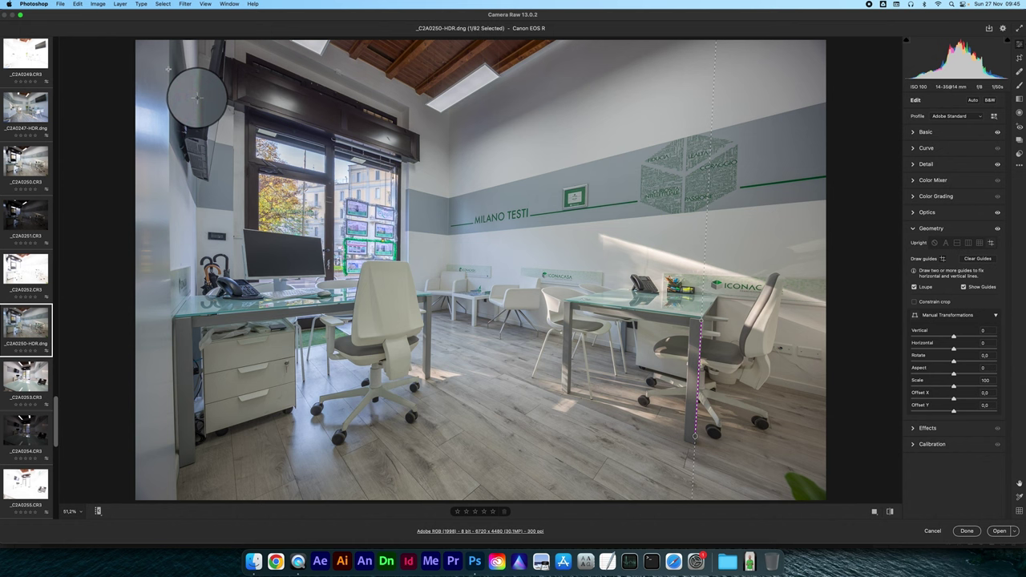
drag(168, 69, 175, 486)
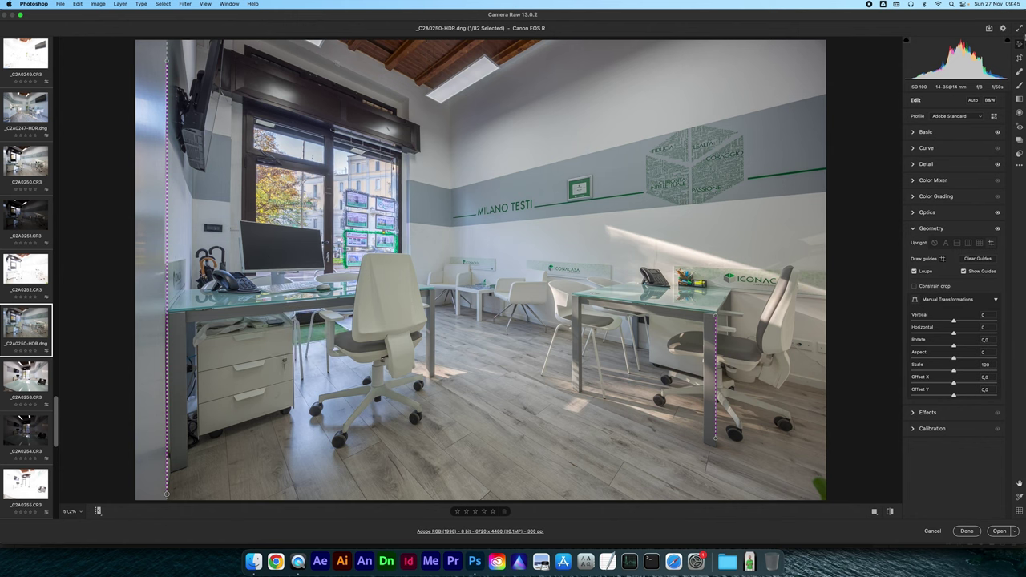
click(1019, 48)
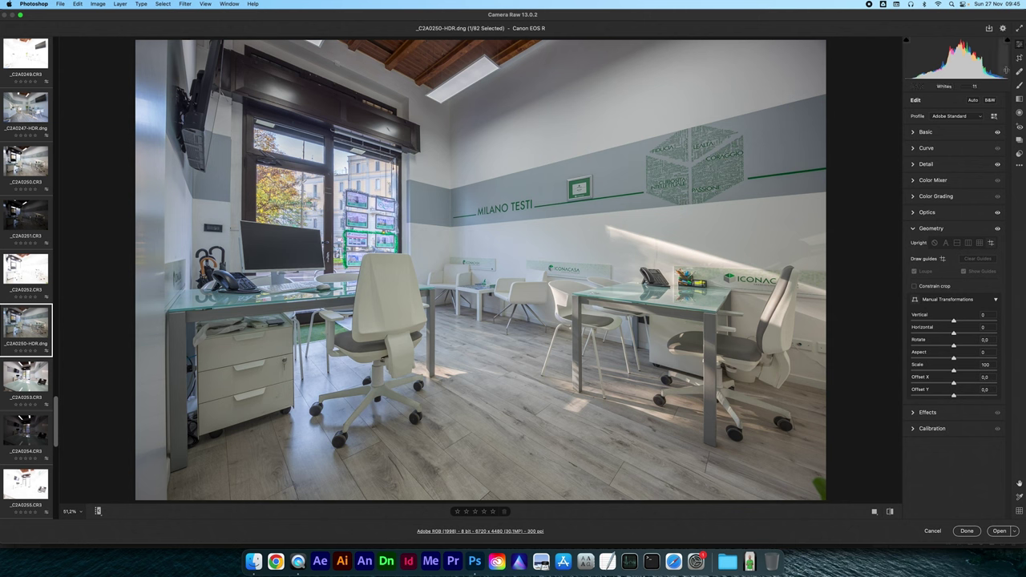
key(shift+t)
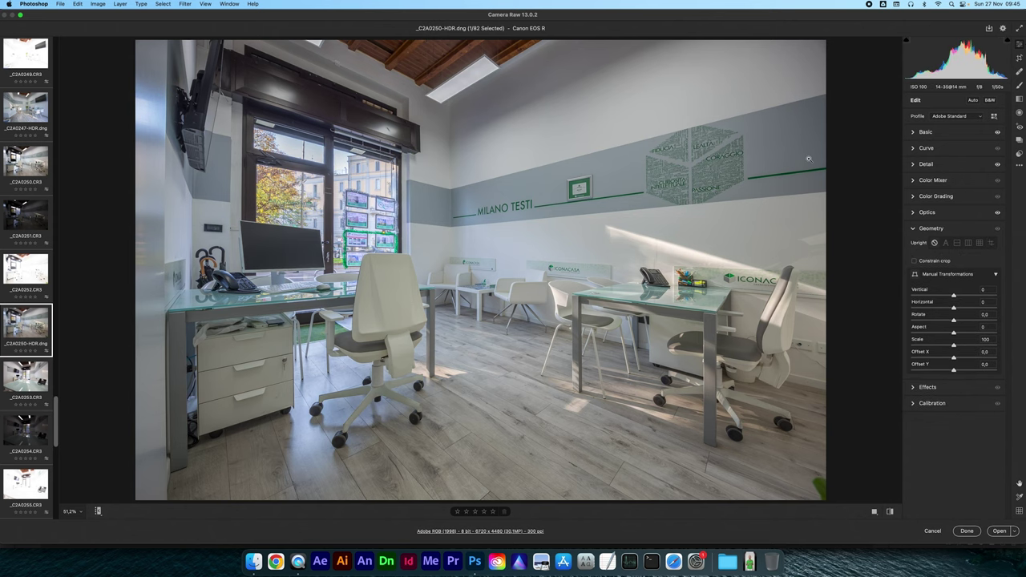
key(shift+t)
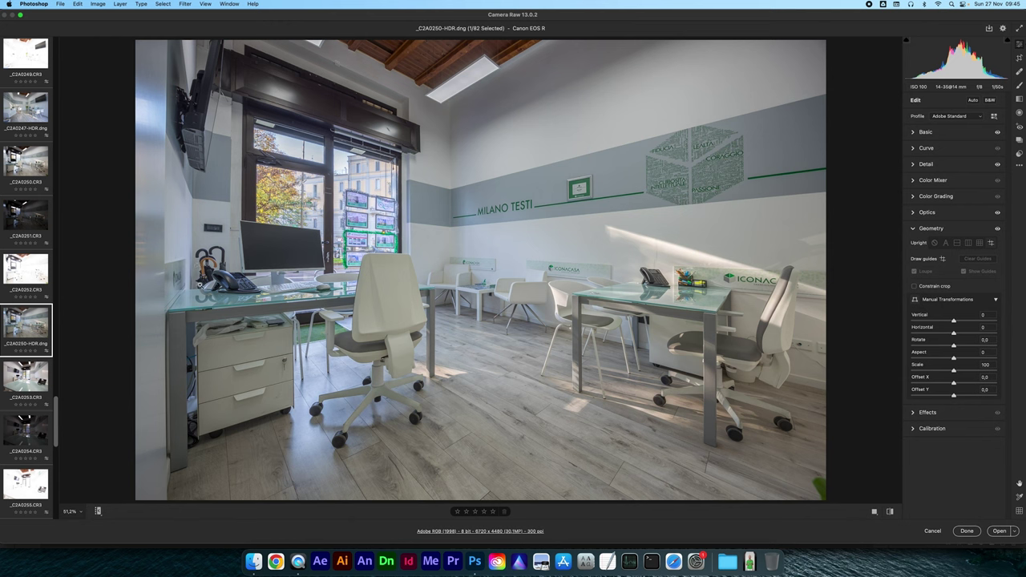
Select _C2A0253 through _C2A0255, merge them to HDR and save _C2A0253-HDR.dng
mouse_move(25, 376)
click(21, 385)
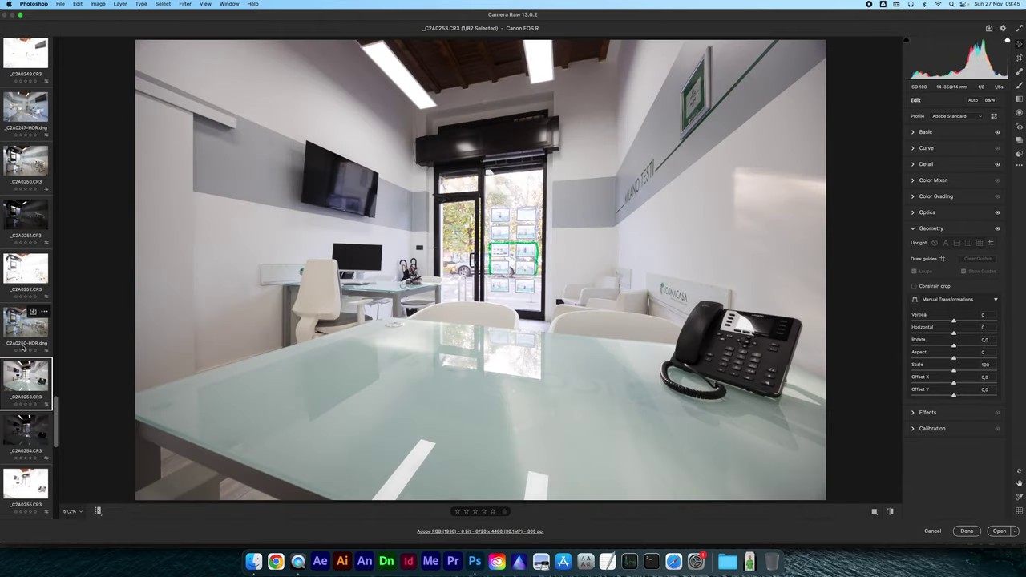
scroll(24, 349, down, 2)
scroll(28, 357, down, 1)
scroll(36, 365, down, 1)
shift+click(21, 346)
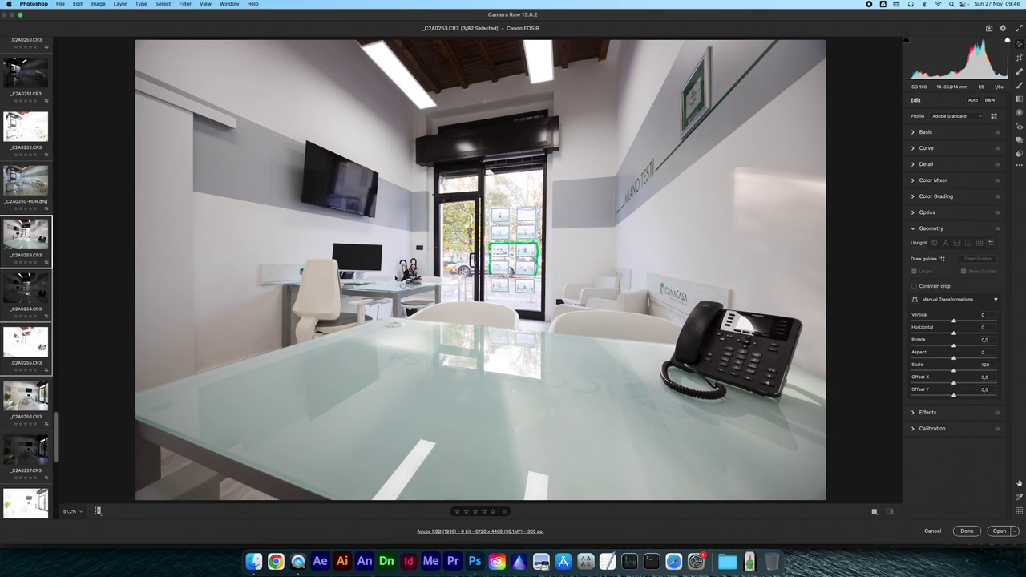
key(alt+m)
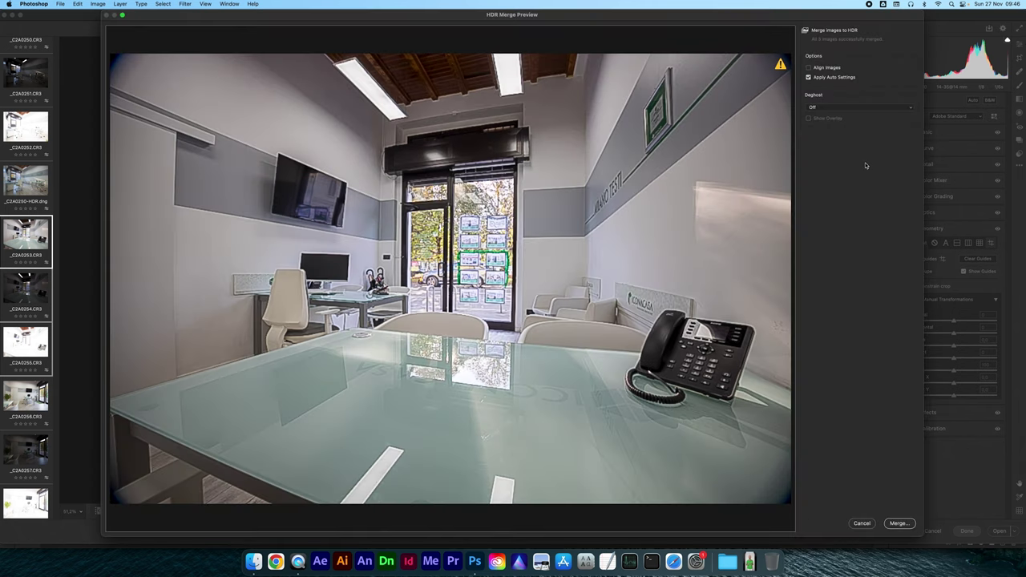
key(Return)
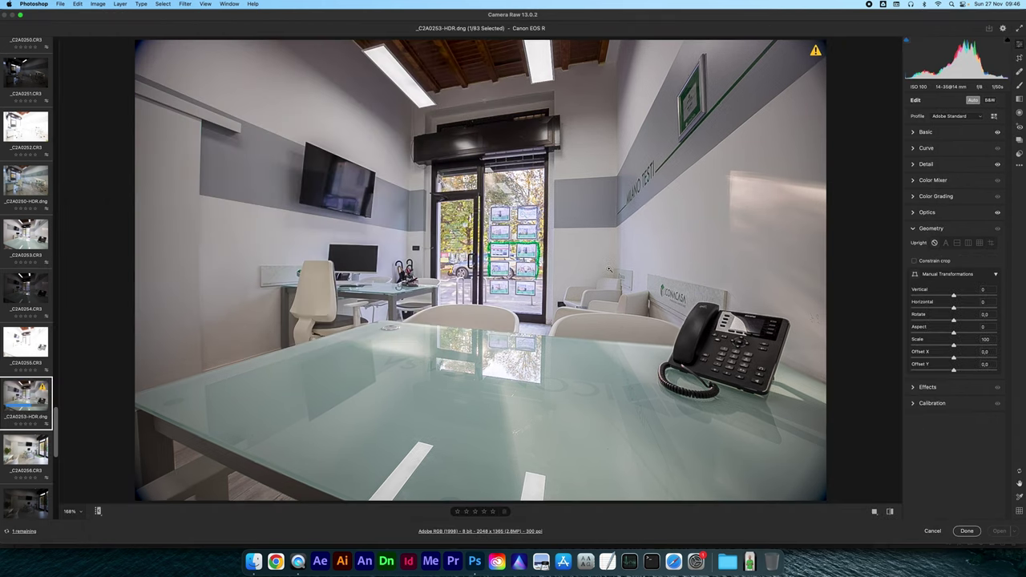
Synchronize _C2A0250-HDR's settings onto _C2A0253-HDR, then show _C2A0253-HDR alone
mouse_move(26, 181)
click(34, 191)
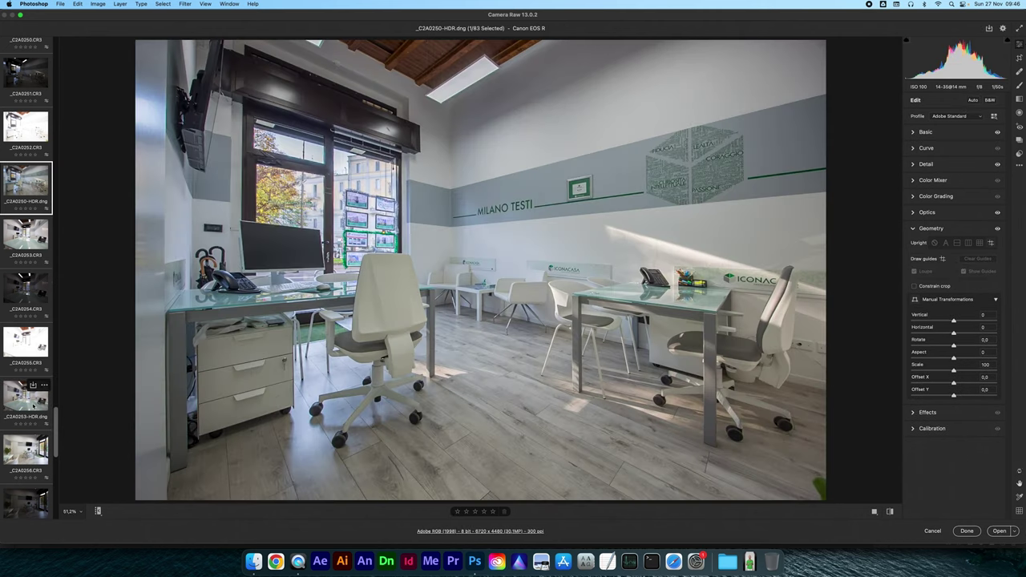
super+click(35, 408)
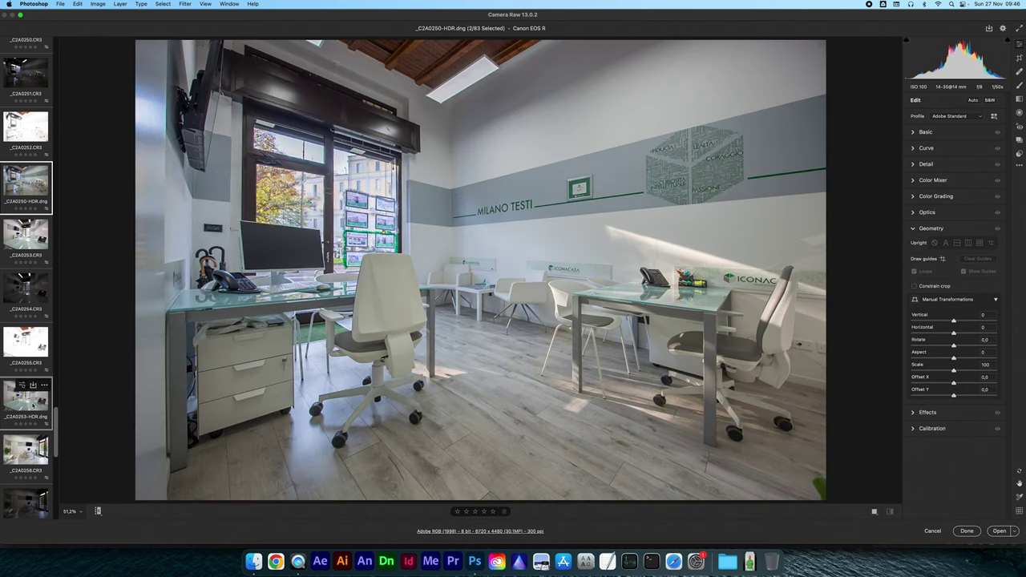
key(super+alt+s)
key(Return)
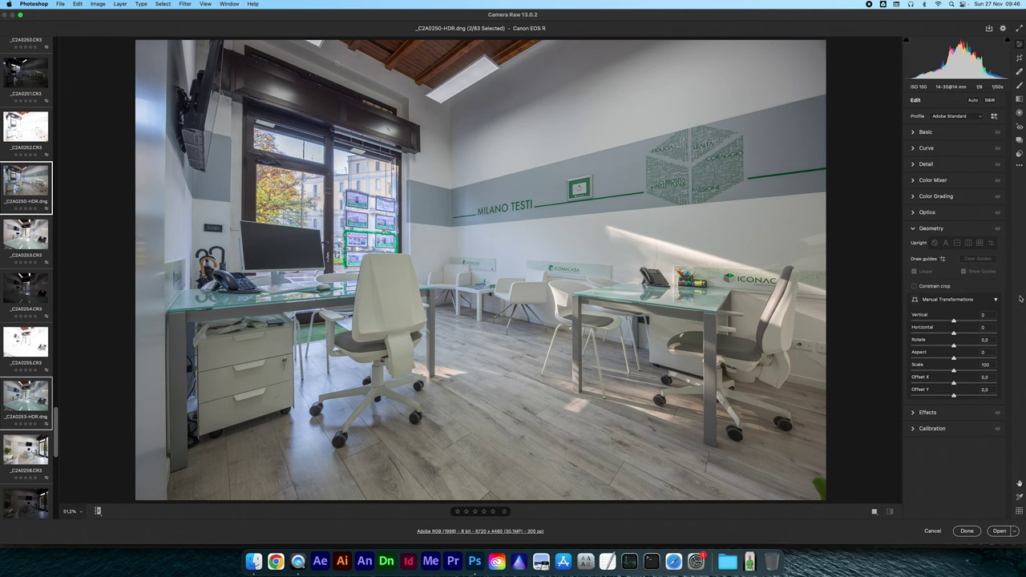
click(38, 409)
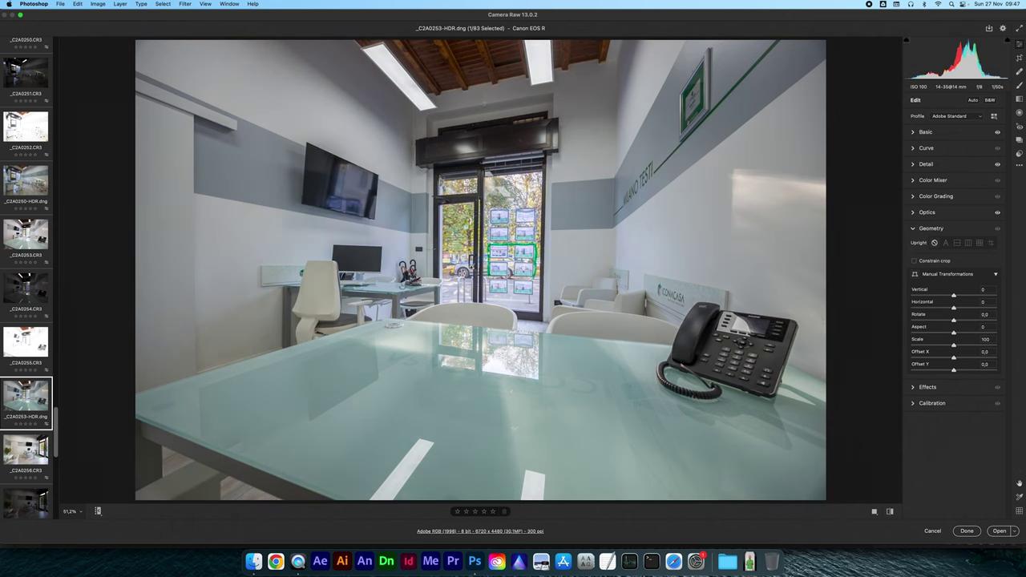
Straighten _C2A0253-HDR with Guided Upright guides on the left and right walls, checking clipping
click(991, 242)
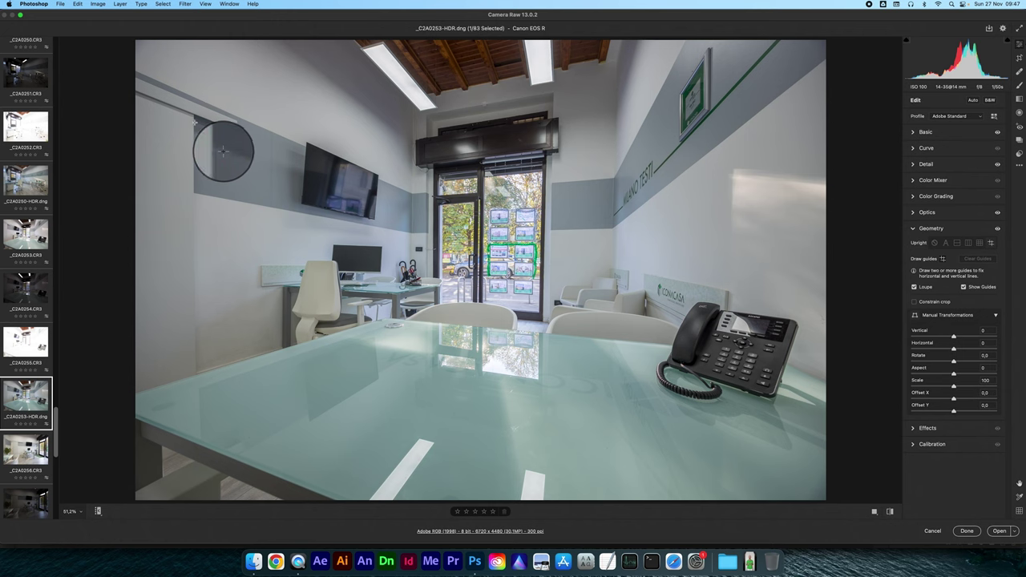
drag(194, 122, 196, 360)
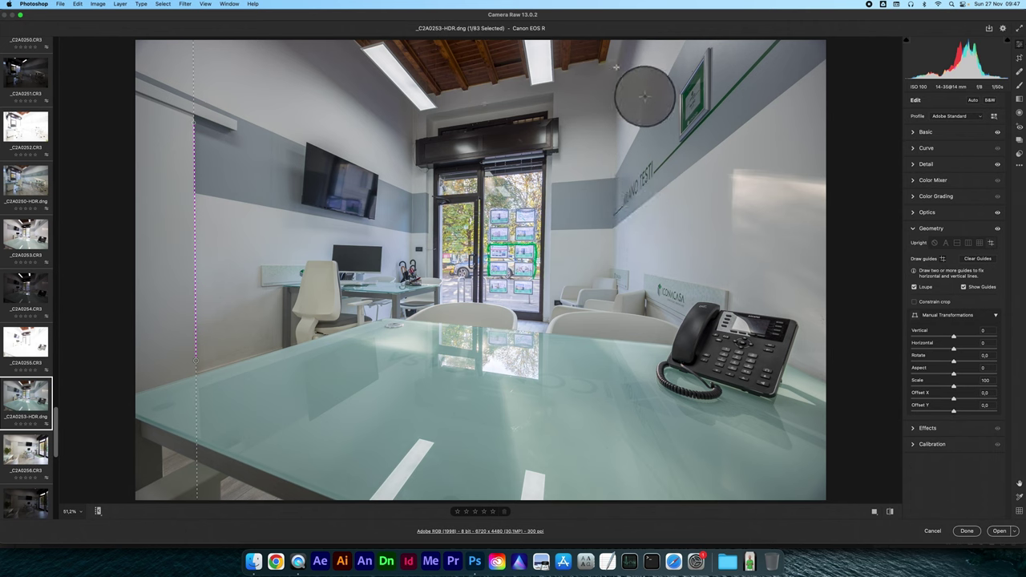
drag(616, 64, 609, 263)
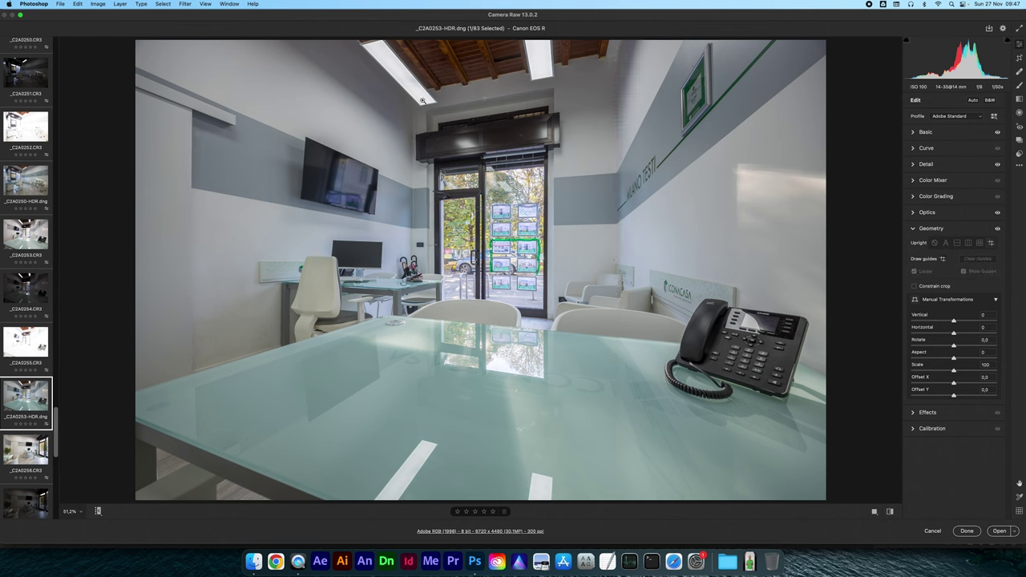
key(o)
key(u)
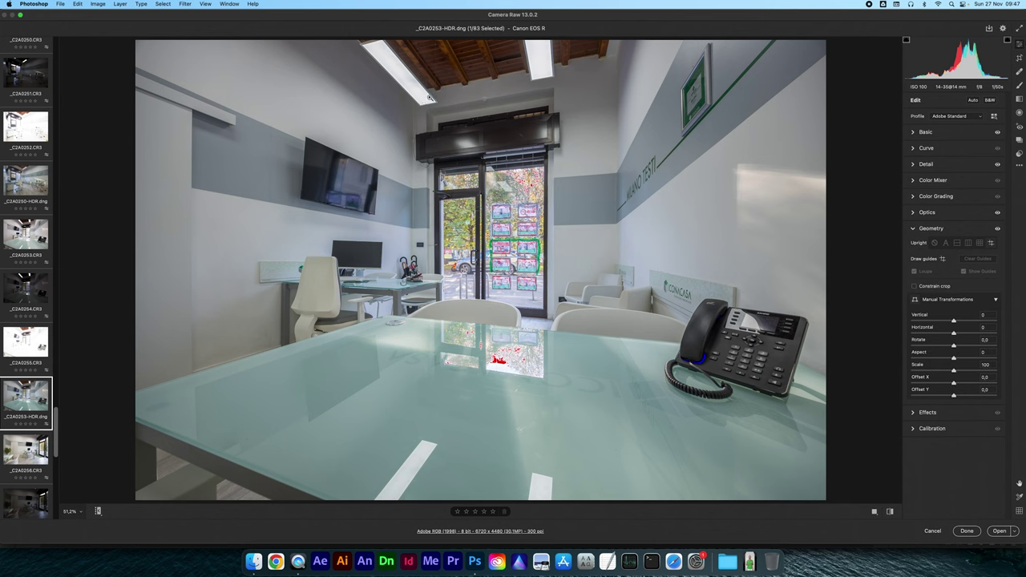
key(o)
key(u)
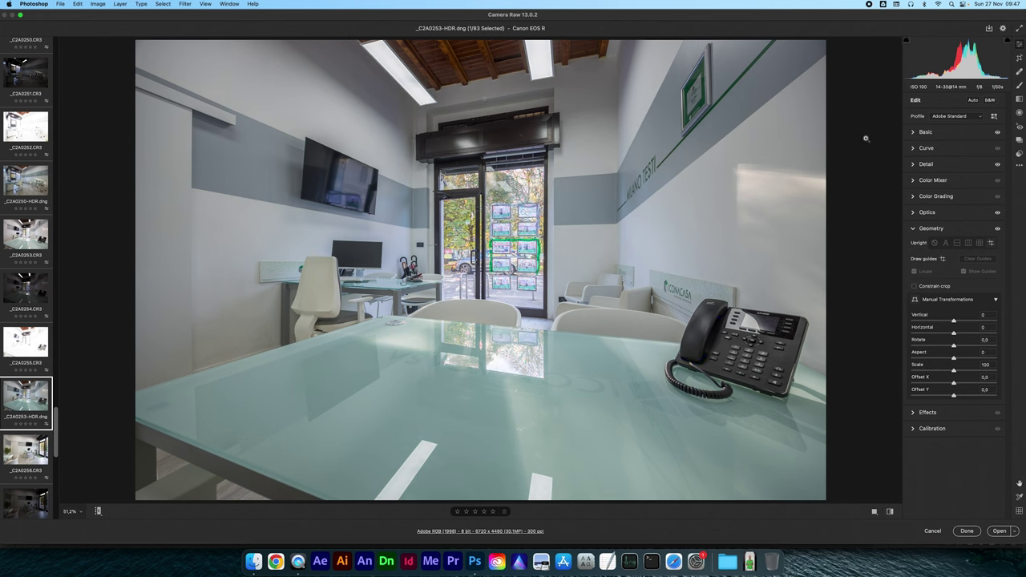
Set Highlights to -100 and lower Whites to about +8
click(923, 131)
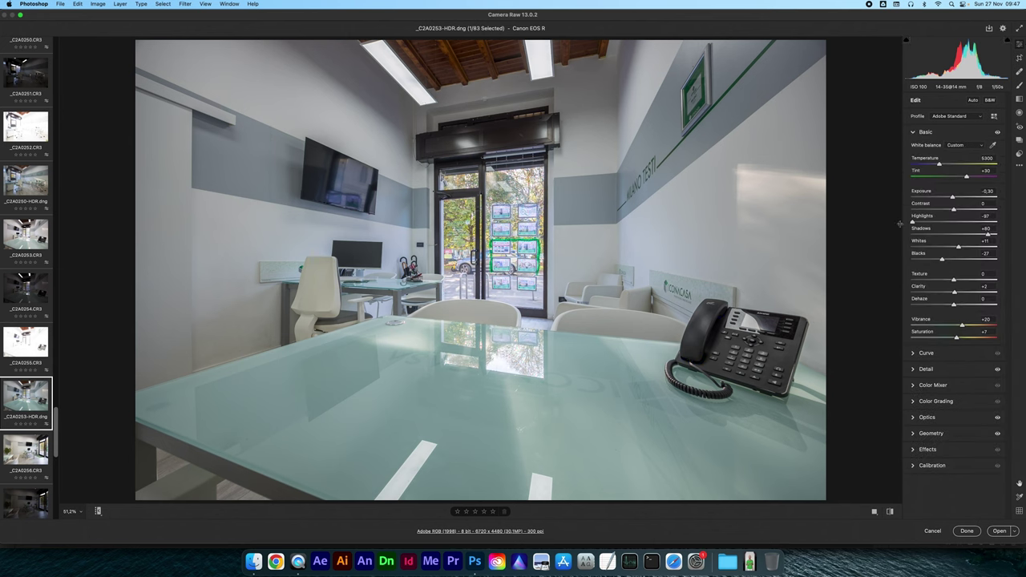
drag(913, 222, 897, 223)
drag(961, 251, 958, 250)
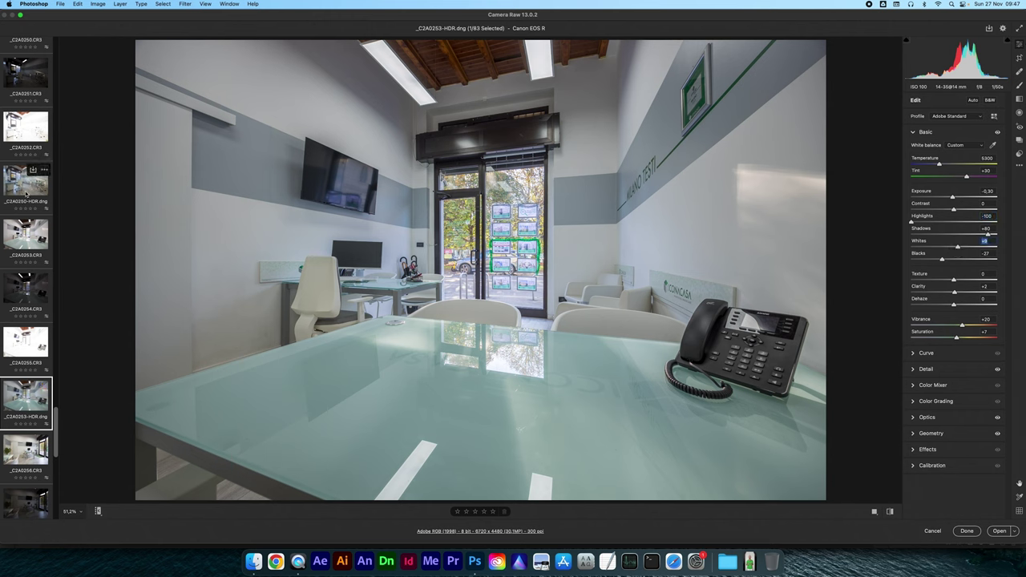
scroll(32, 409, down, 2)
scroll(36, 409, down, 3)
scroll(38, 409, down, 3)
scroll(38, 410, down, 1)
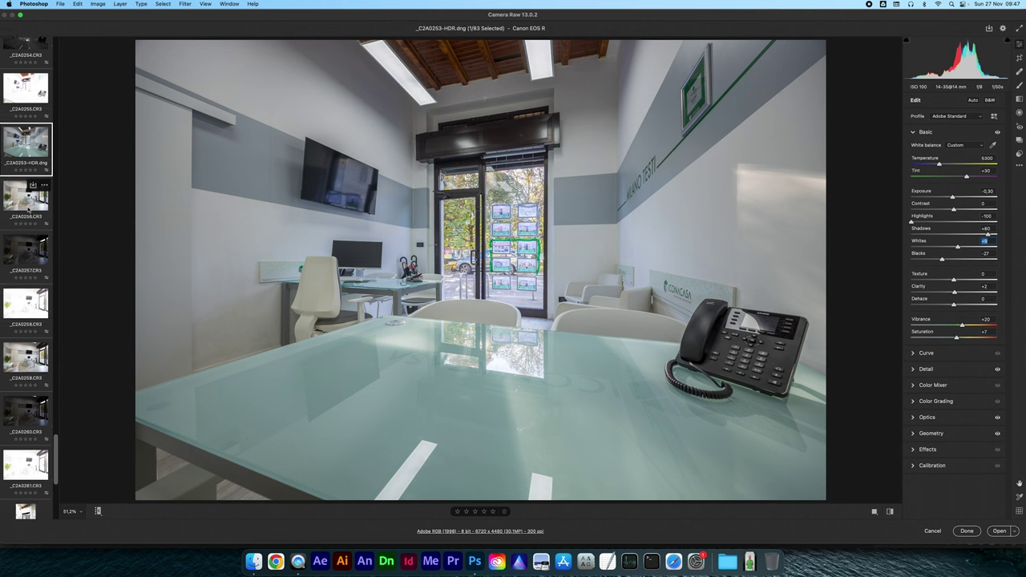
Mark frames _C2A0256 through _C2A0258 for deletion
click(29, 209)
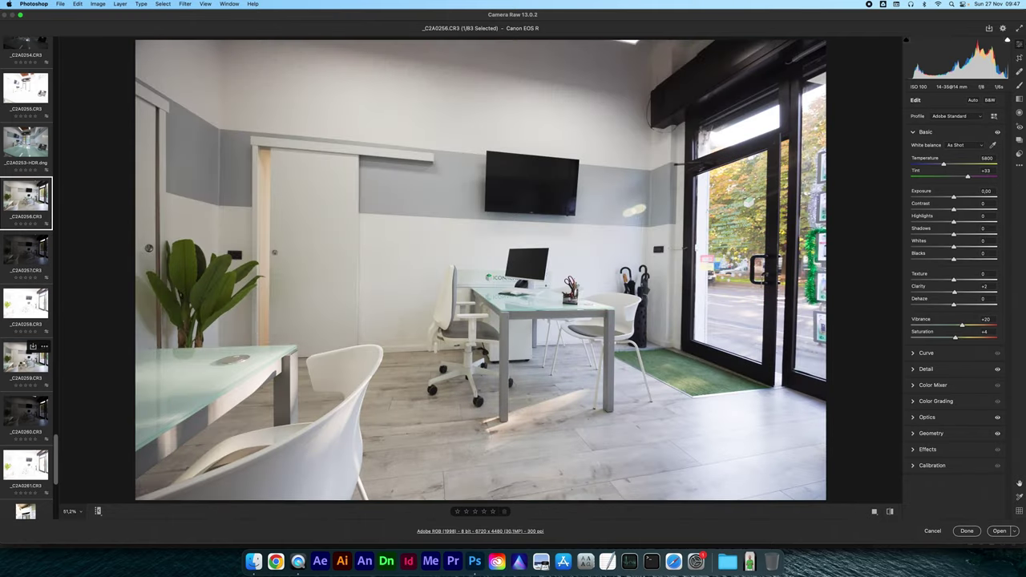
click(28, 357)
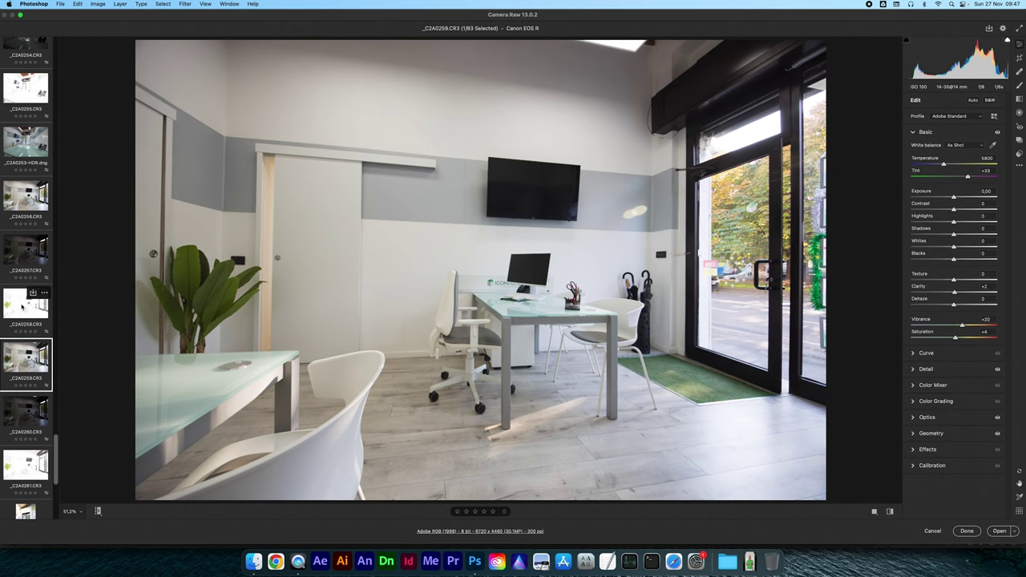
click(24, 303)
shift+click(25, 201)
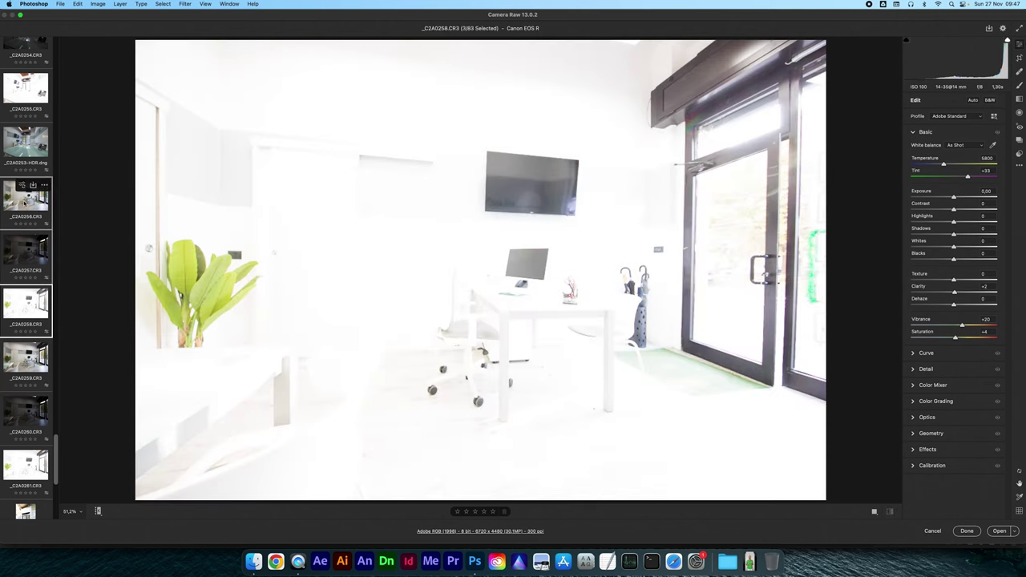
key(Delete)
Merge brackets _C2A0259 through _C2A0261 to HDR and save as _C2A0259-HDR.dng
click(28, 365)
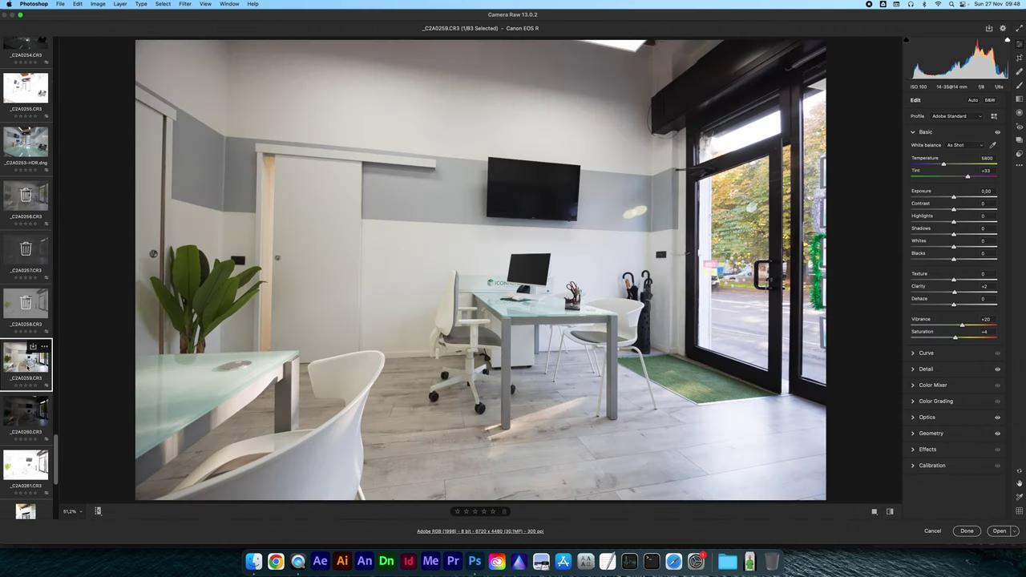
scroll(28, 365, down, 1)
scroll(28, 365, down, 1)
shift+click(22, 365)
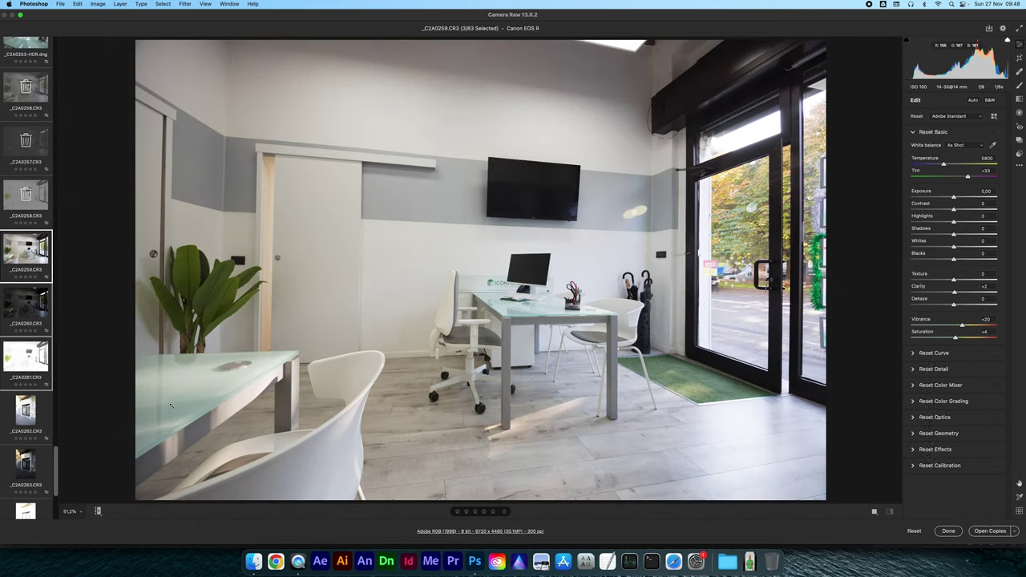
key(alt+m)
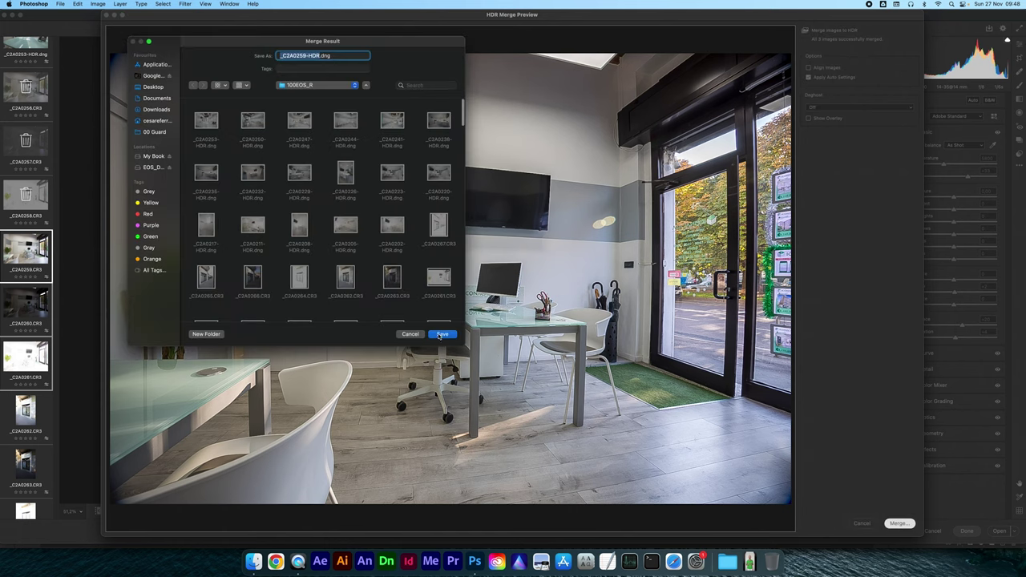
click(441, 334)
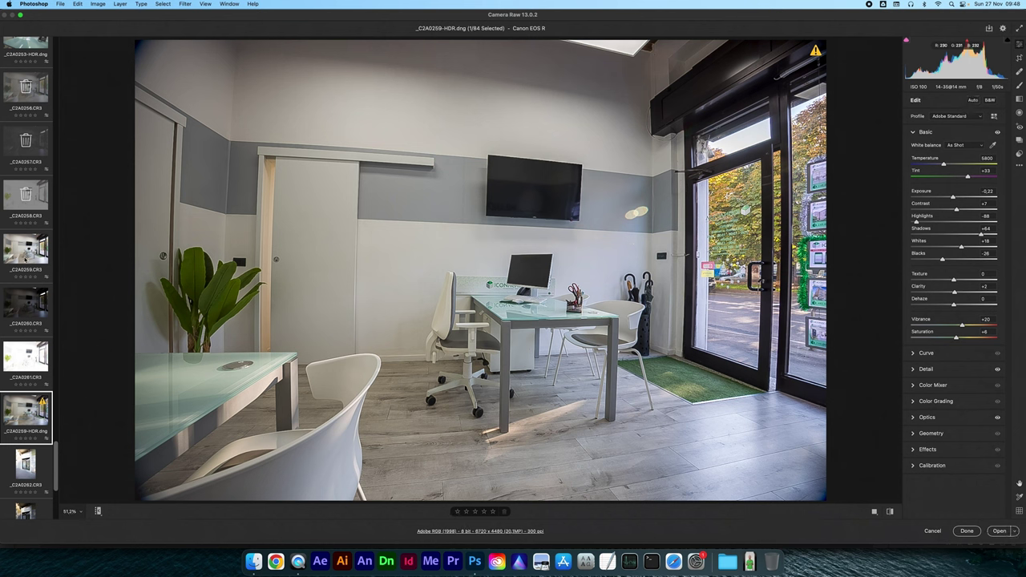
mouse_move(26, 304)
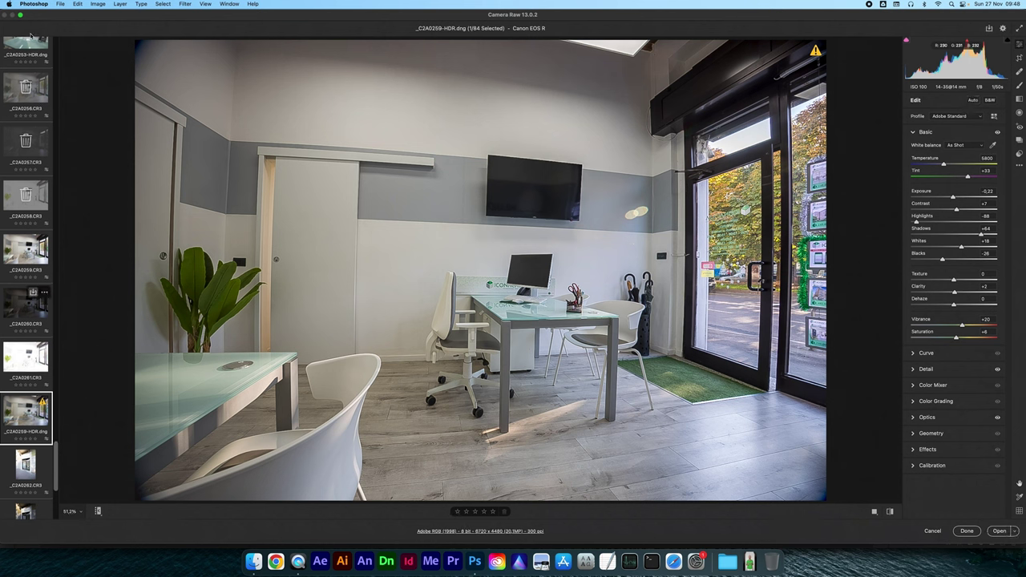
Synchronize _C2A0253-HDR.dng's settings onto _C2A0259-HDR.dng
click(30, 50)
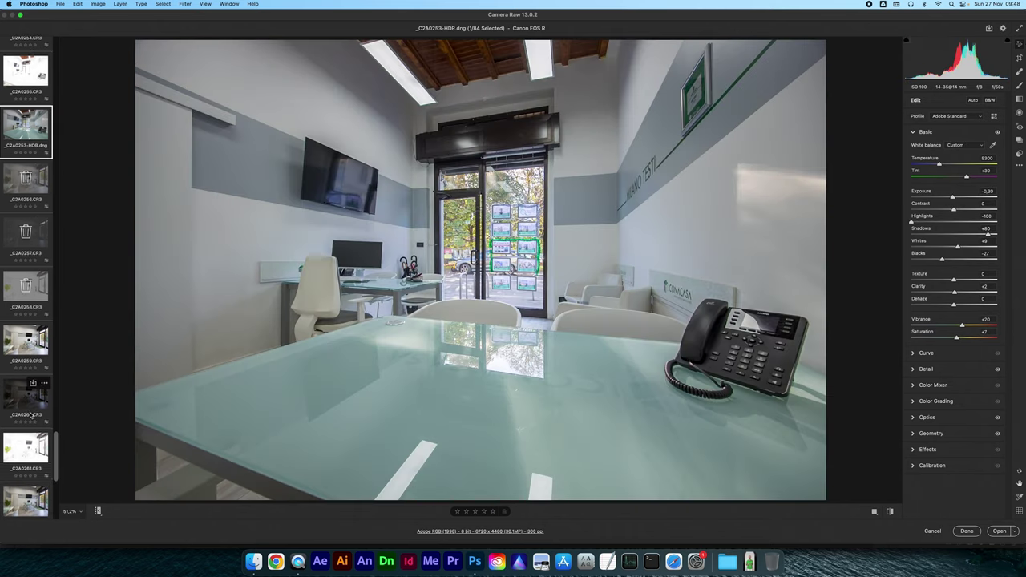
scroll(31, 414, down, 1)
super+click(24, 415)
key(alt+s)
key(Return)
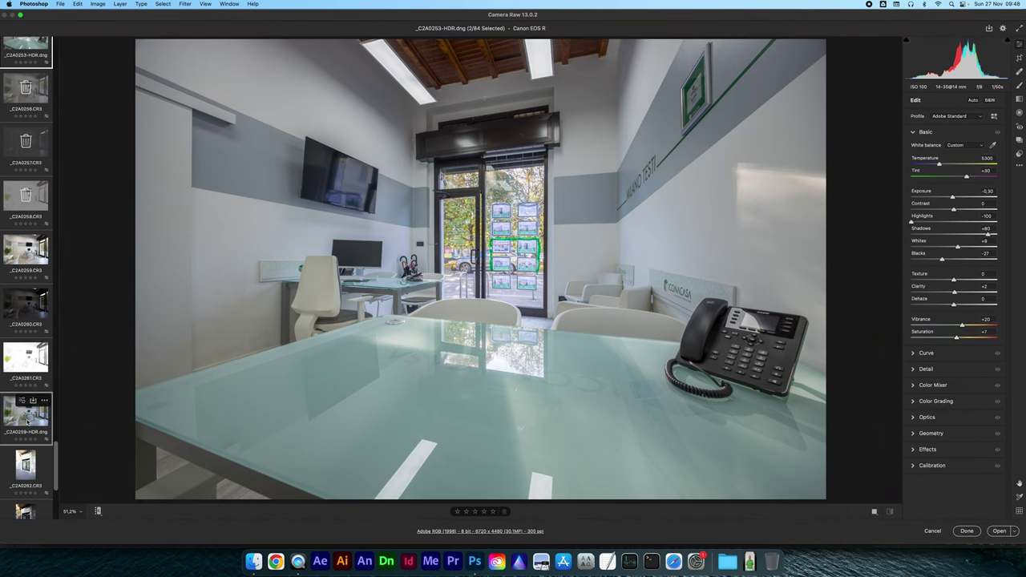
Straighten _C2A0259-HDR.dng with Guided Upright guides along the window wall corner and left wall edge
click(26, 420)
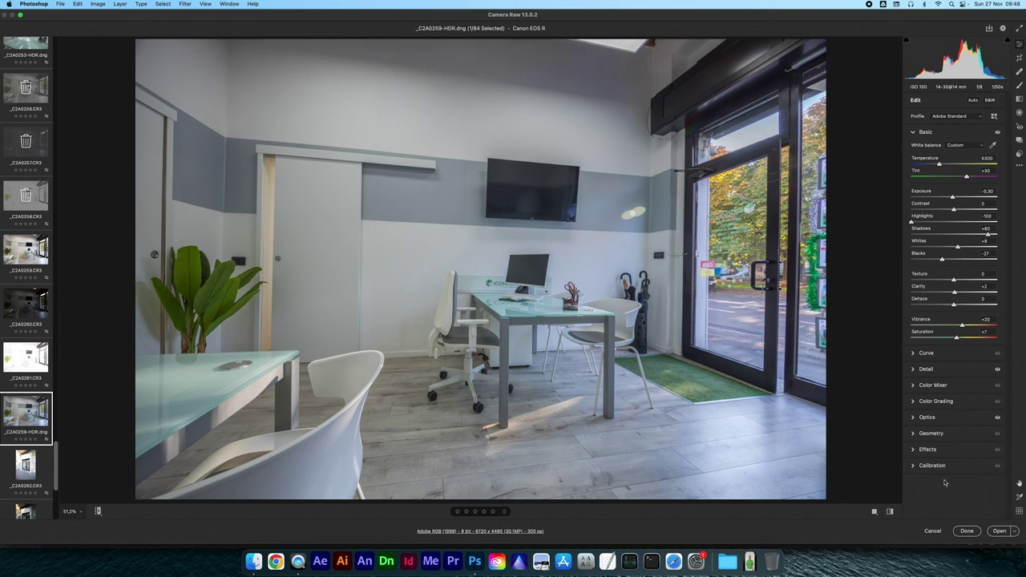
click(931, 433)
click(991, 242)
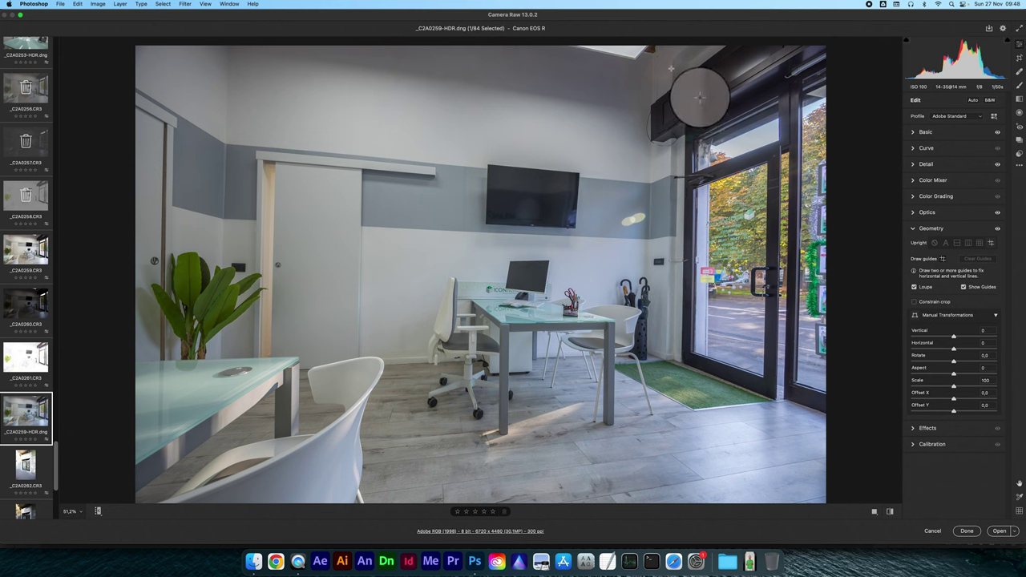
drag(671, 68, 667, 320)
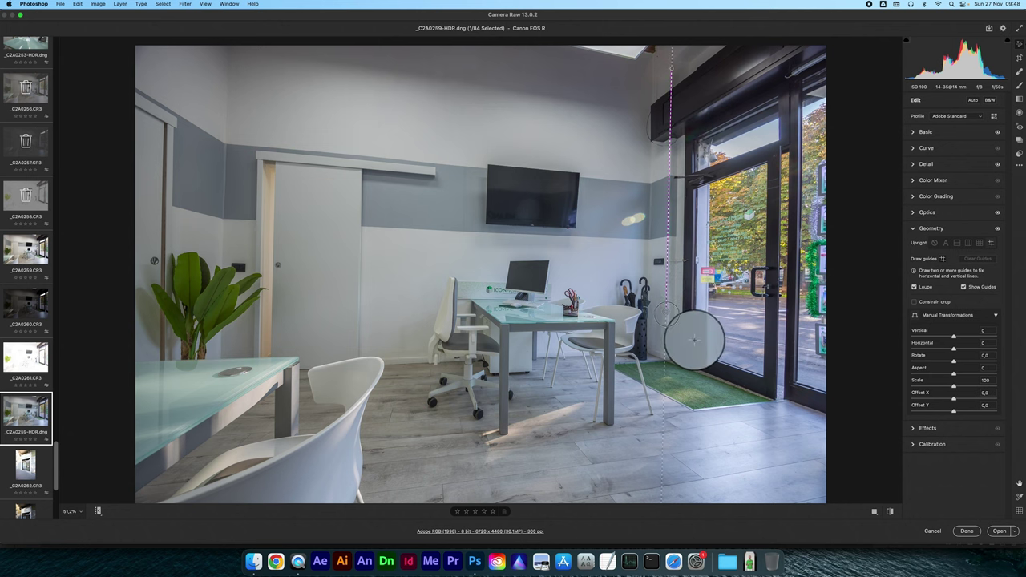
drag(668, 321, 666, 330)
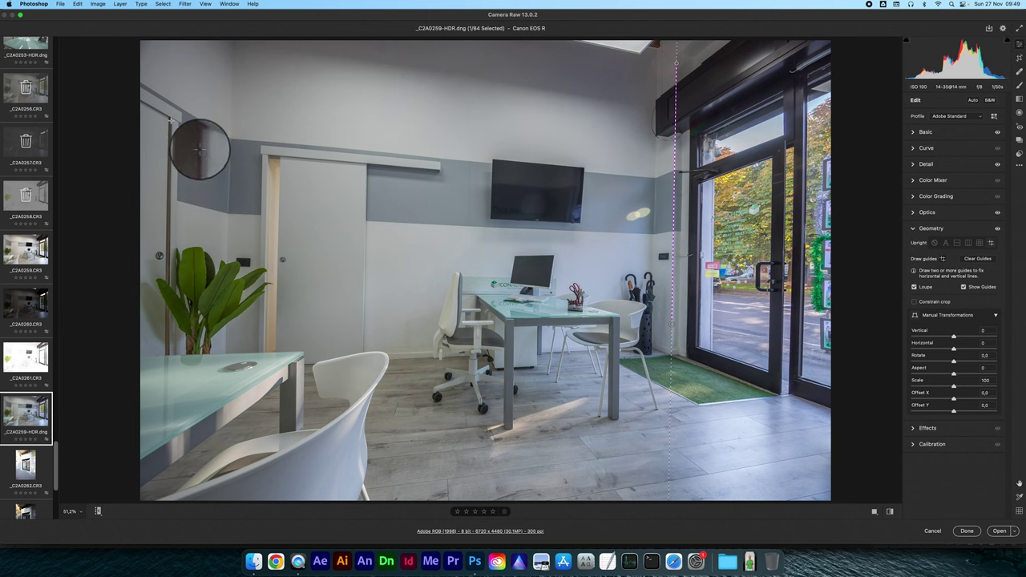
drag(171, 120, 168, 341)
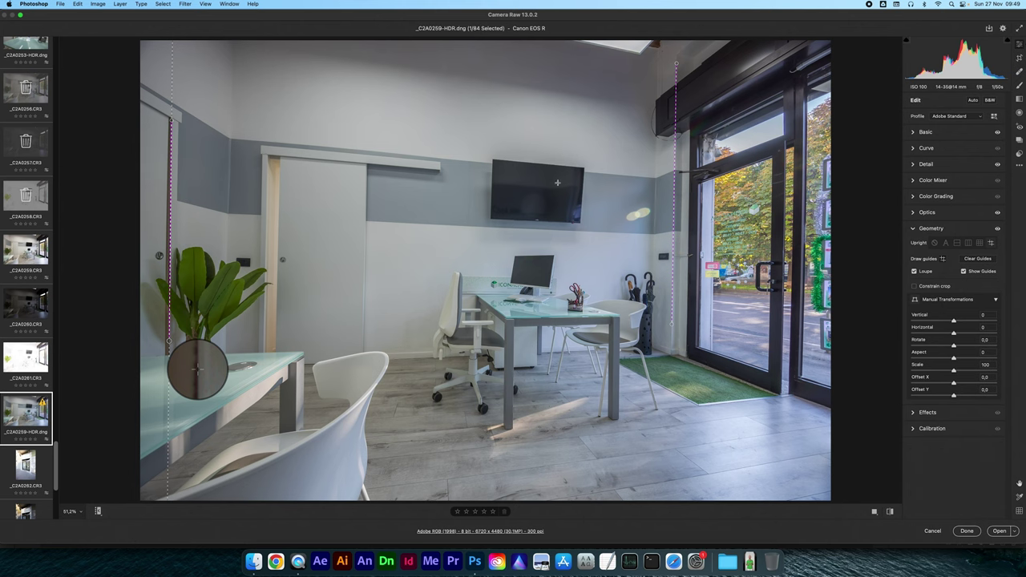
key(shift+t)
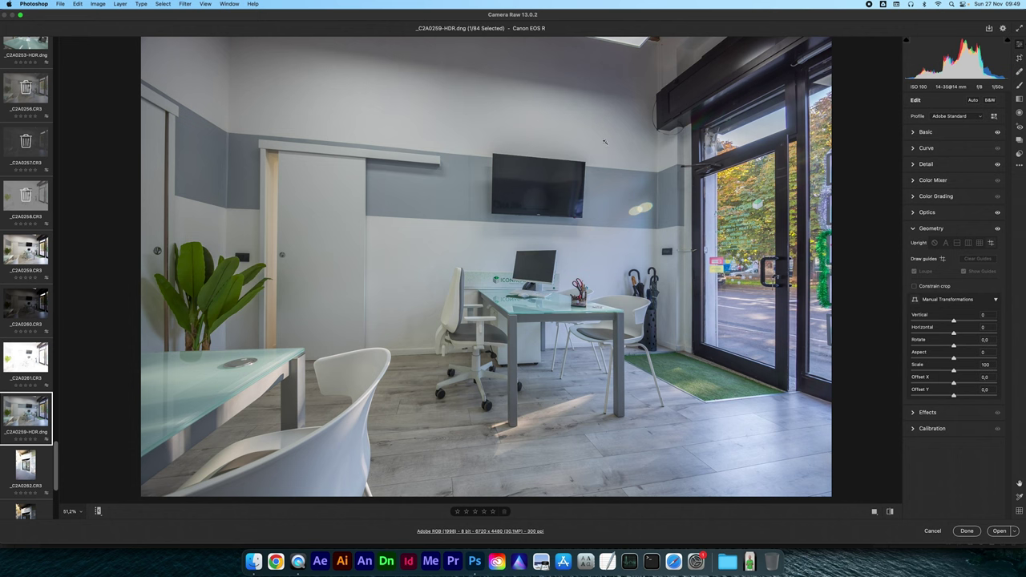
scroll(36, 415, down, 3)
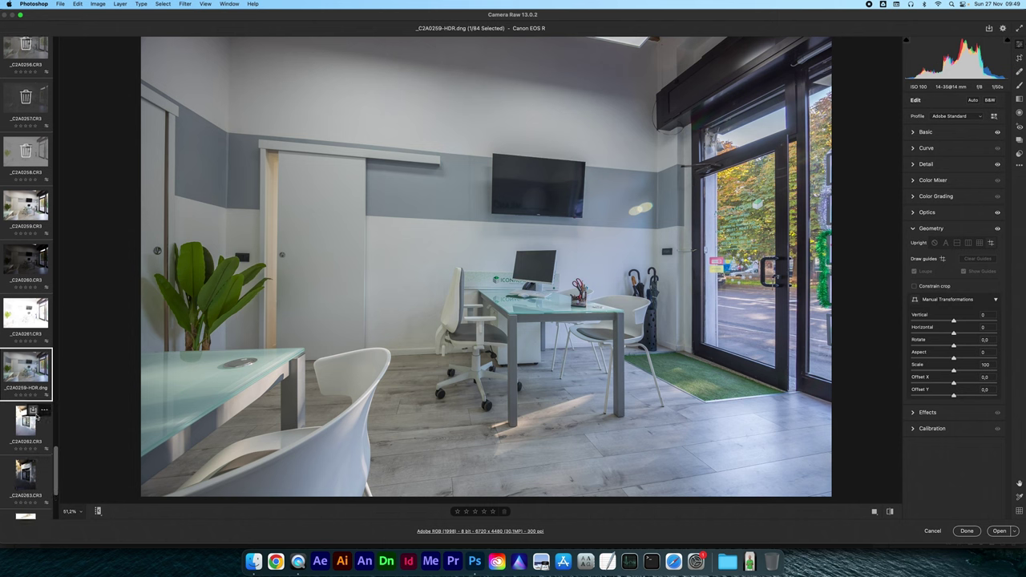
Merge the storefront brackets and save the result as _C2A0262-HDR.dng
scroll(36, 416, down, 3)
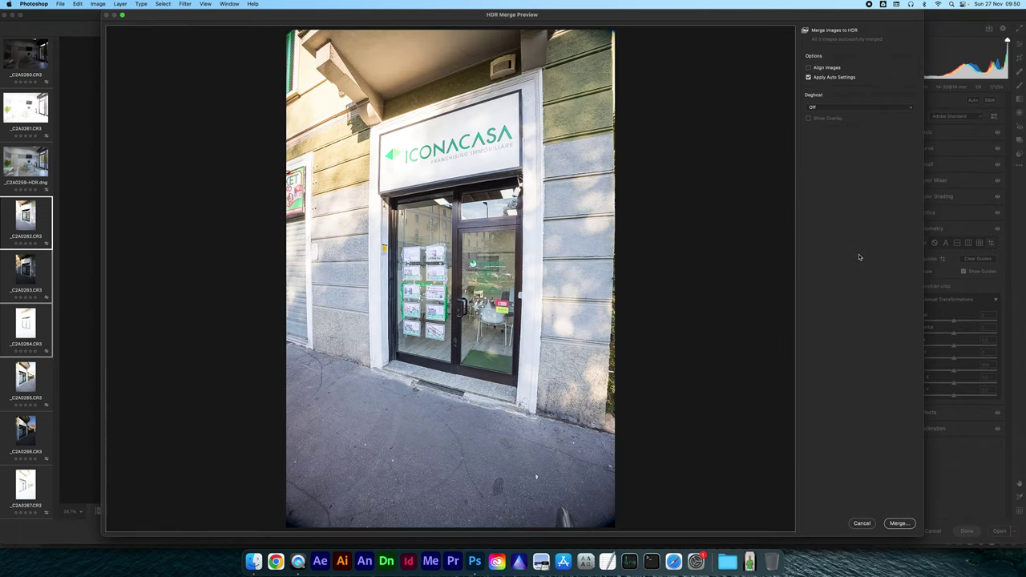
click(895, 526)
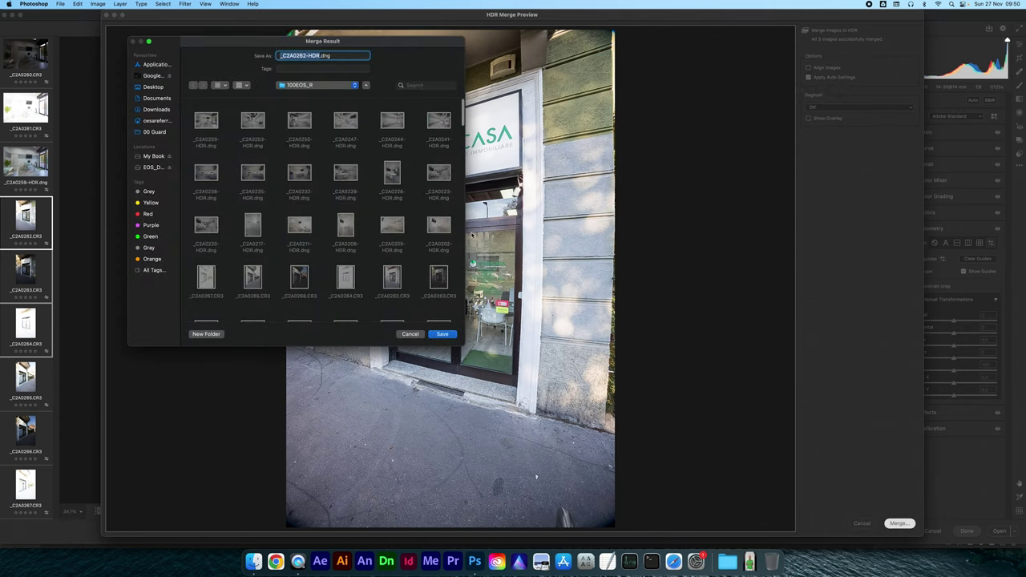
click(454, 331)
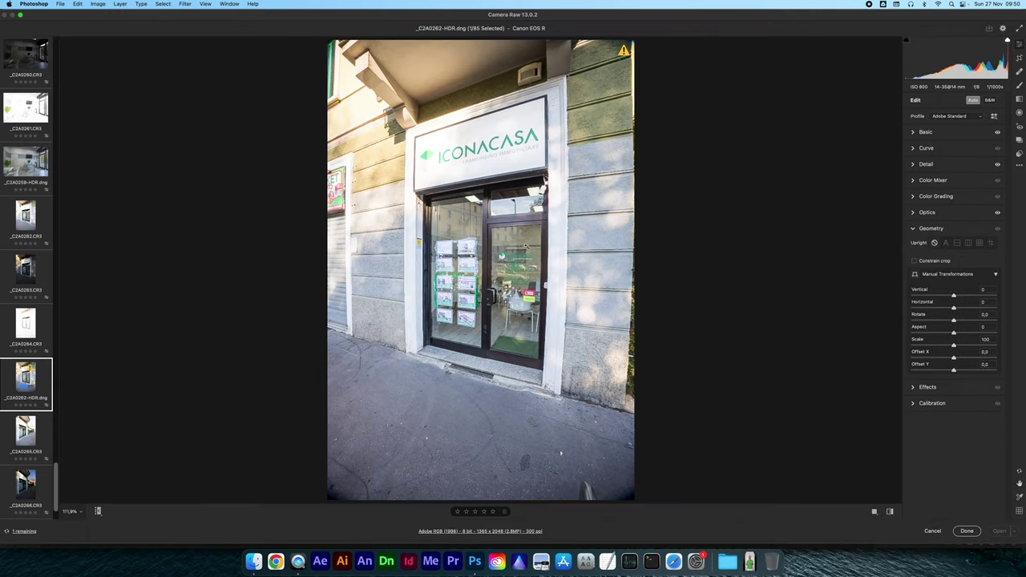
mouse_move(26, 163)
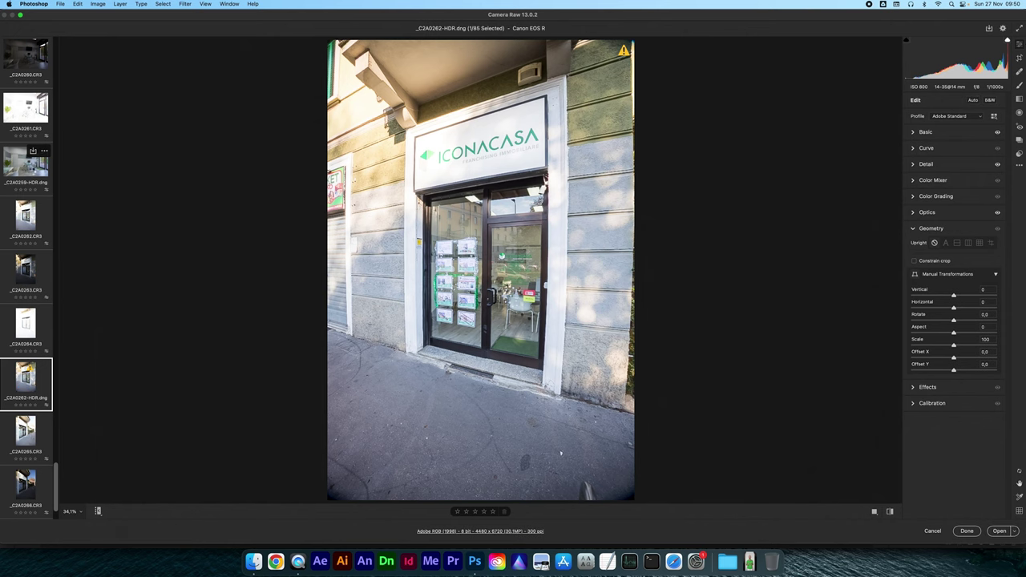
Sync only the Optics and Detail settings from _C2A0259-HDR onto _C2A0262-HDR
click(29, 172)
super+click(25, 384)
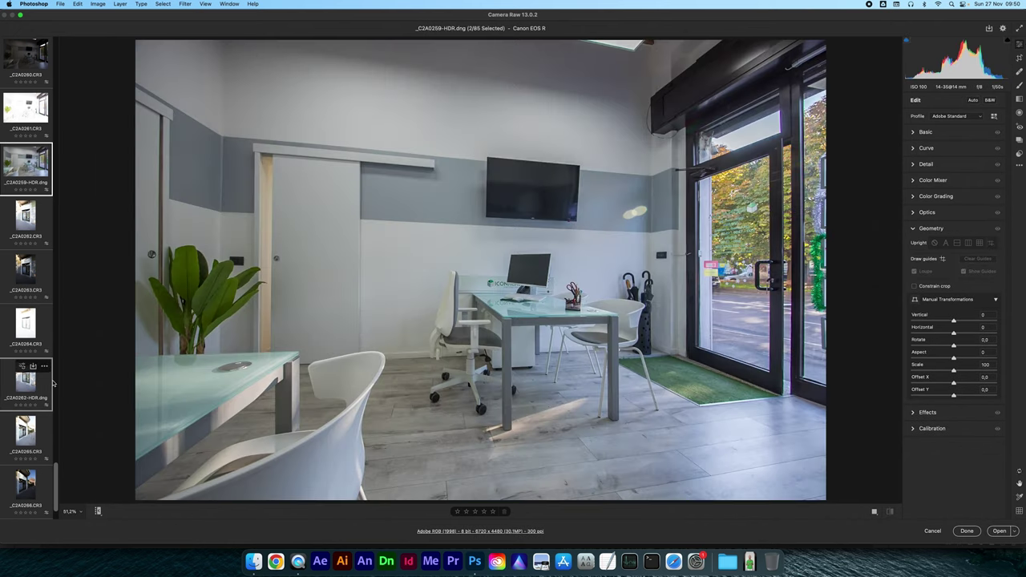
key(alt+s)
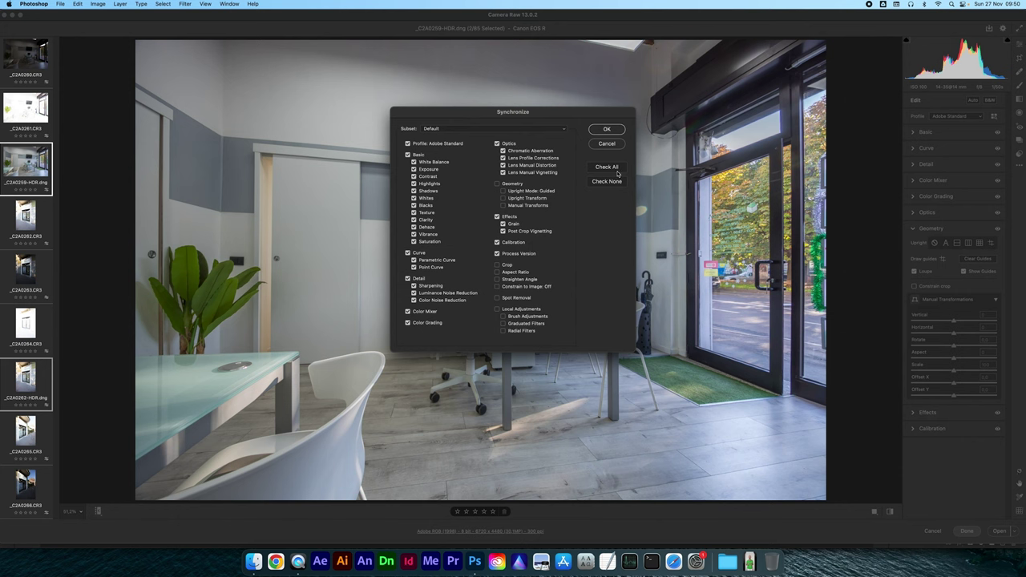
click(607, 182)
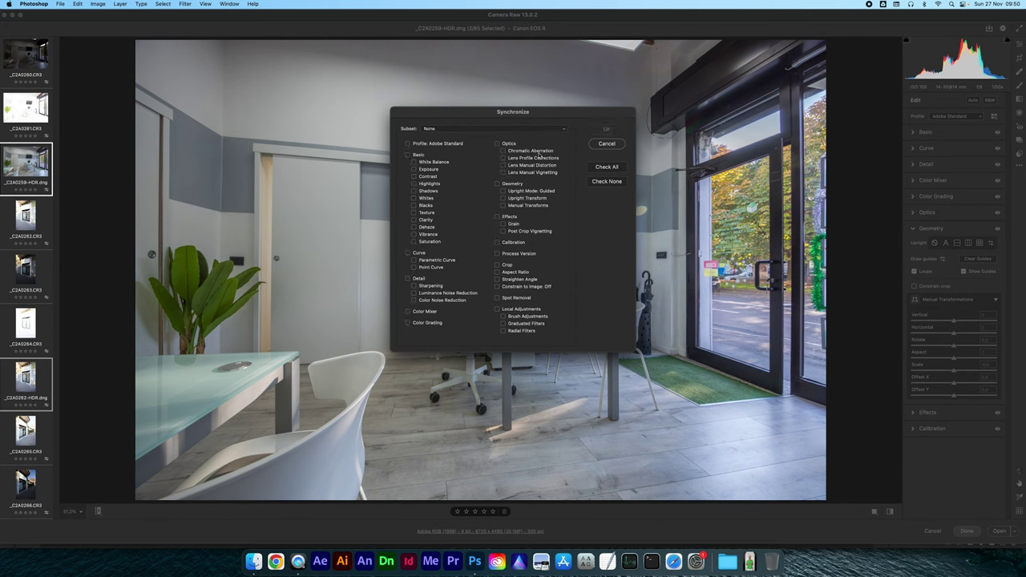
click(498, 144)
click(407, 279)
click(607, 130)
Set _C2A0262-HDR to Contrast 0, Highlights -100, Exposure -0.95 and Shadows +78
click(28, 389)
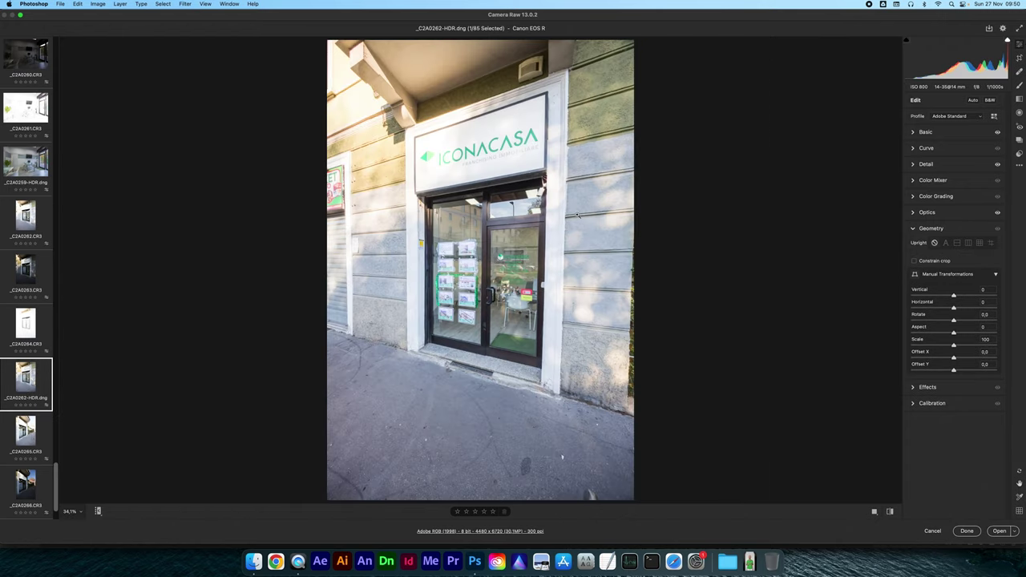
click(926, 133)
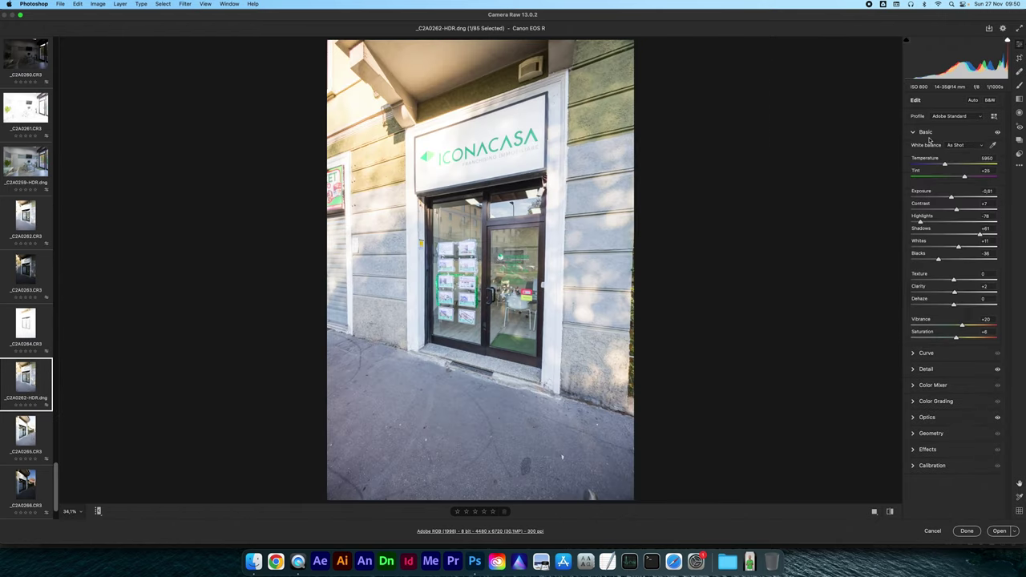
key(alt)
alt+click(920, 204)
drag(923, 224, 884, 223)
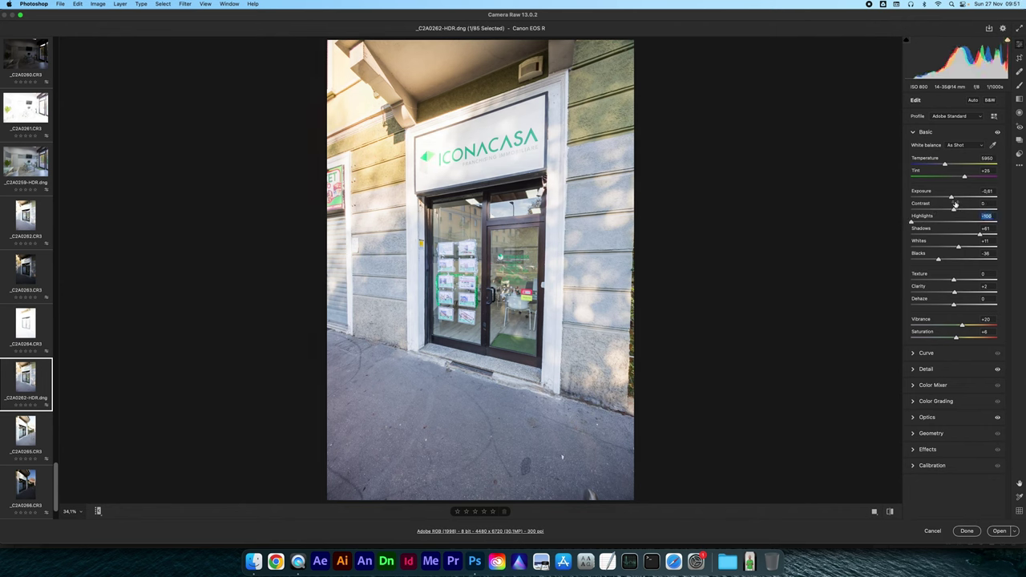
drag(952, 199, 951, 199)
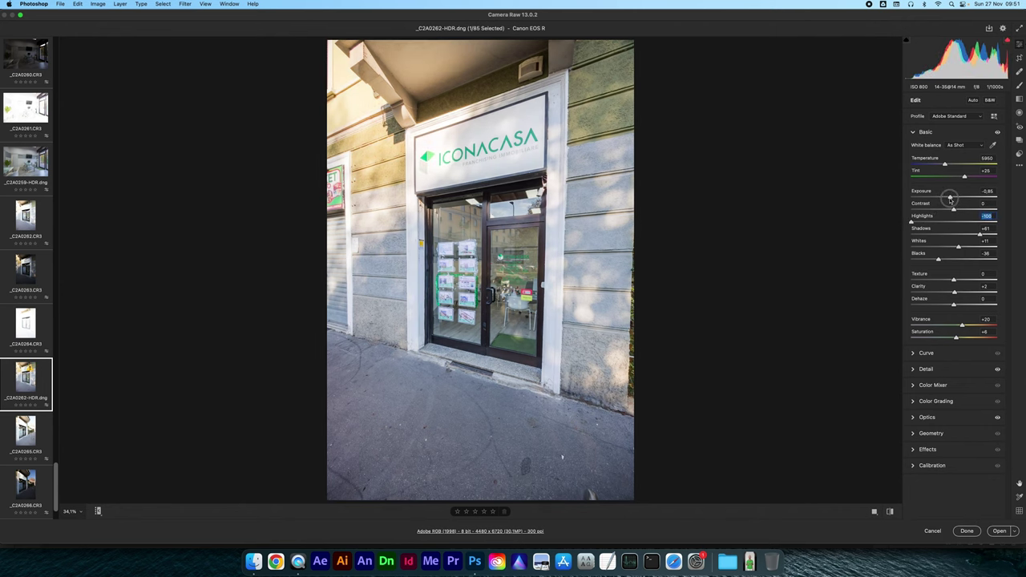
drag(980, 234, 988, 235)
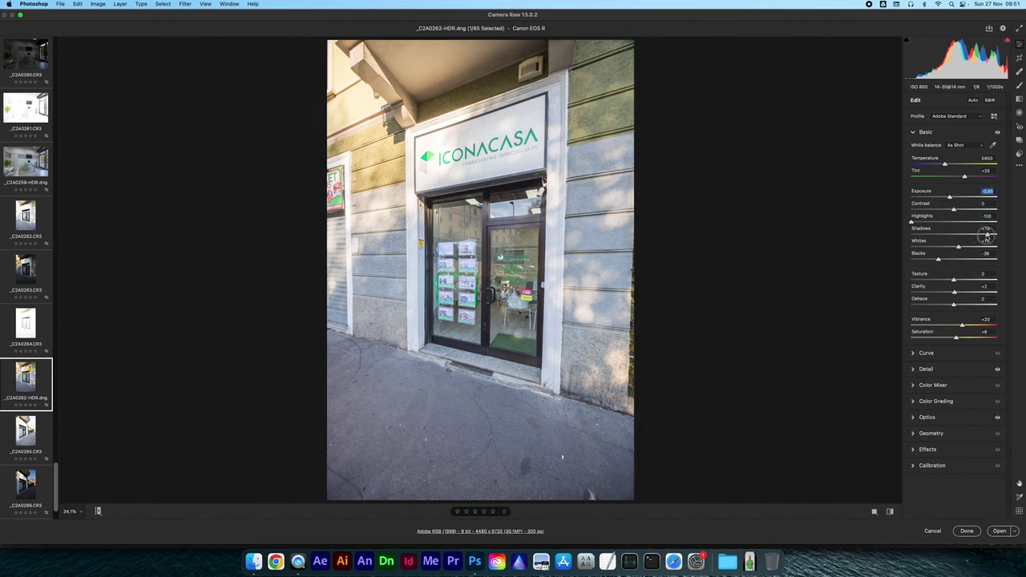
drag(987, 235, 986, 237)
key(p)
key(p)
key(p)
key(p)
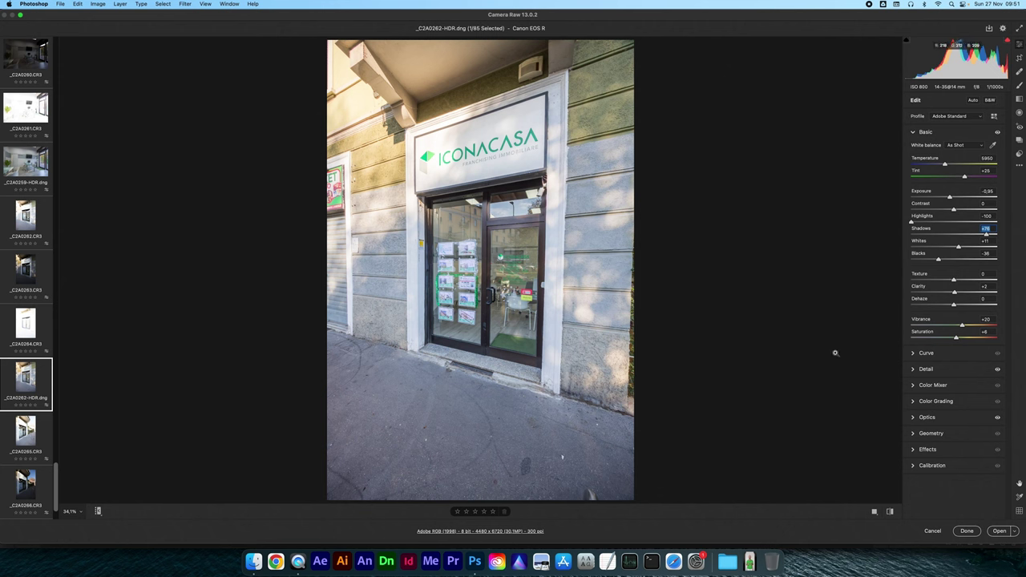
key(shift+t)
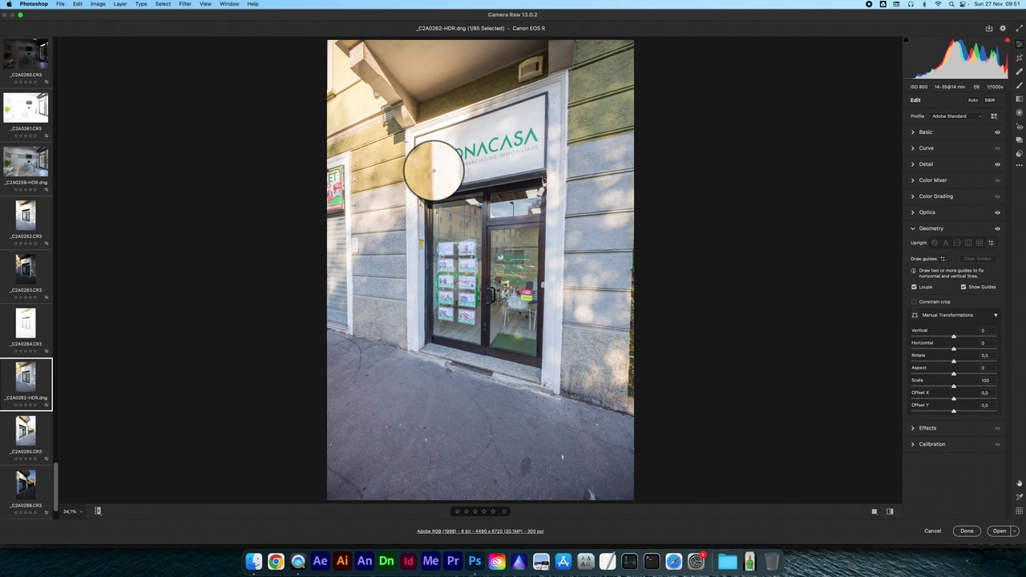
Straighten the storefront with Guided Upright guides along the sign's left edge and building's right edge
drag(406, 144, 406, 327)
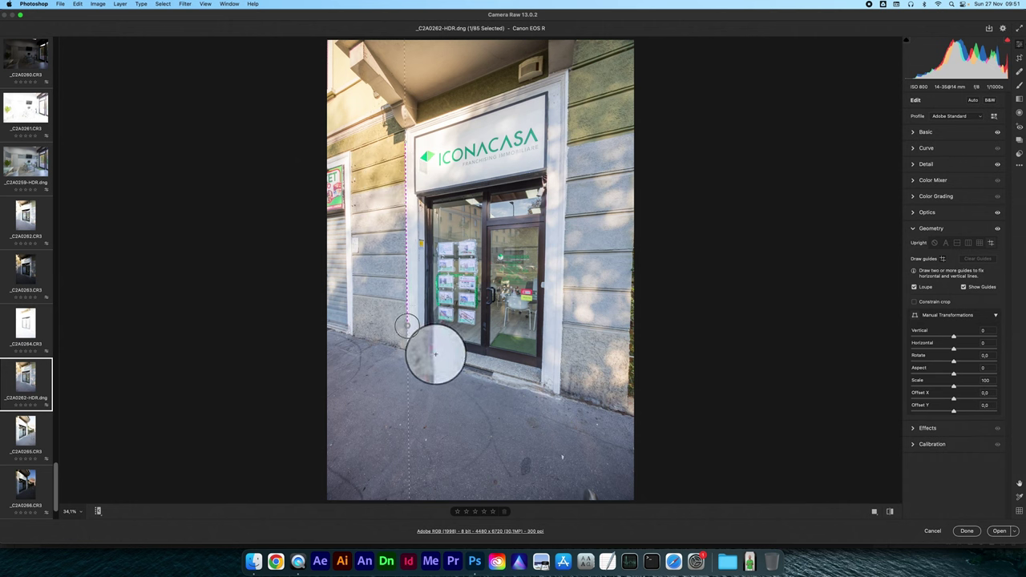
drag(406, 327, 407, 326)
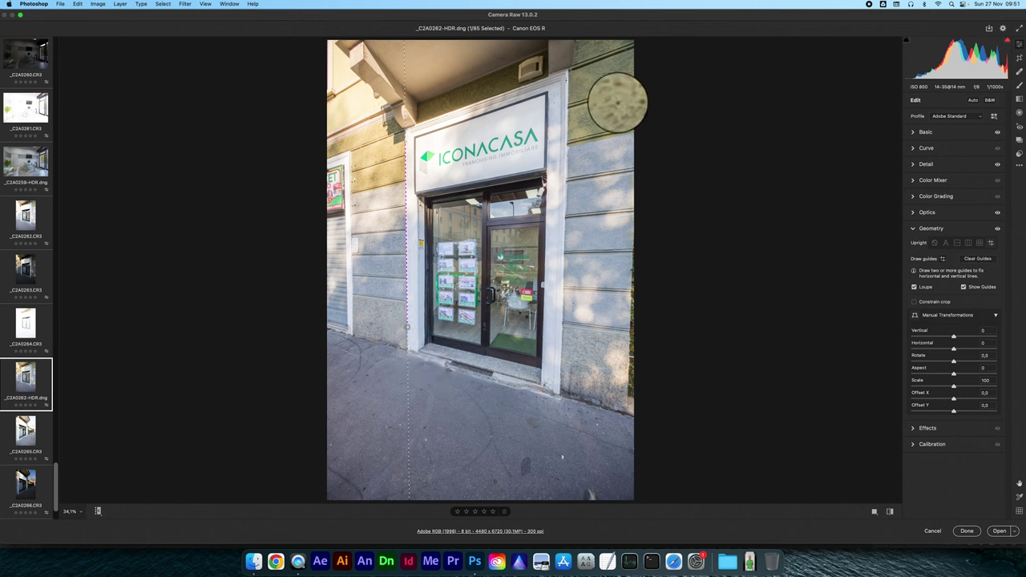
drag(569, 44, 560, 362)
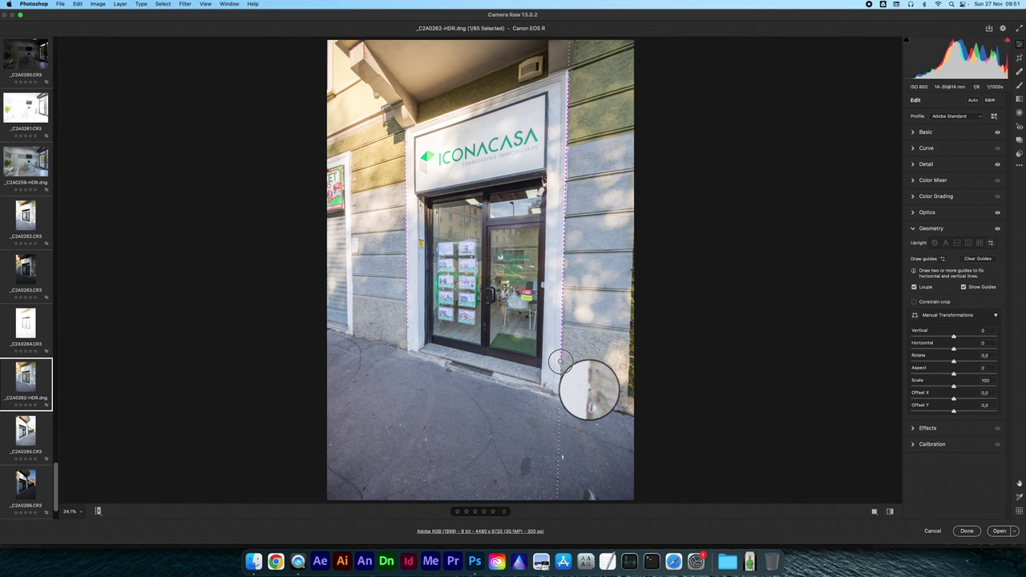
drag(559, 361, 559, 363)
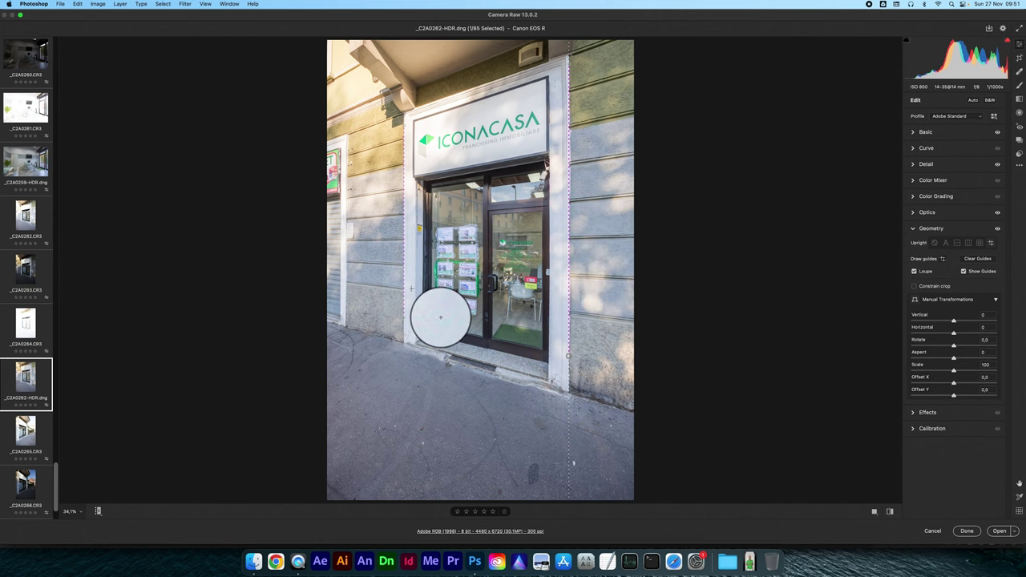
key(shift+t)
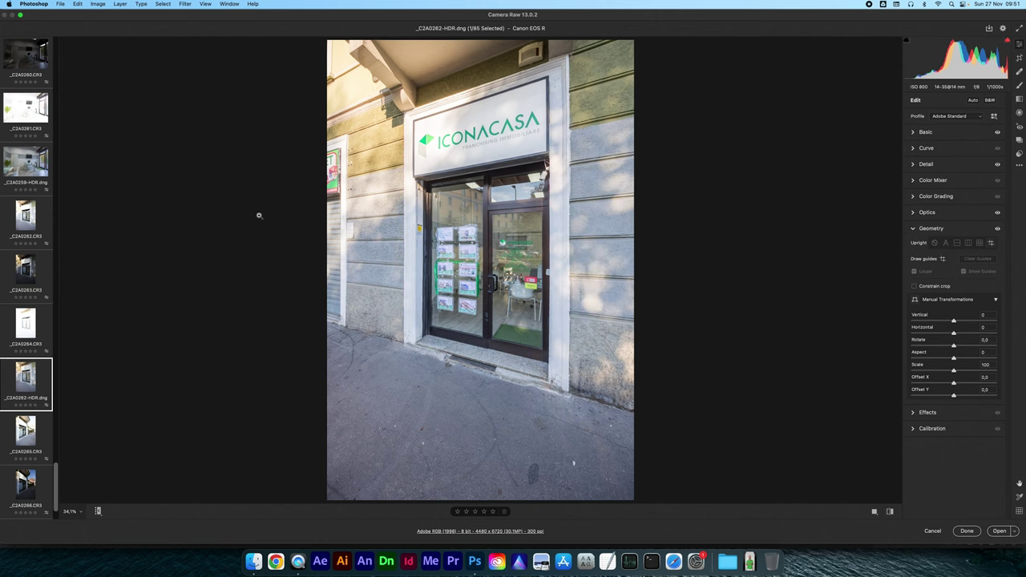
scroll(32, 417, down, 2)
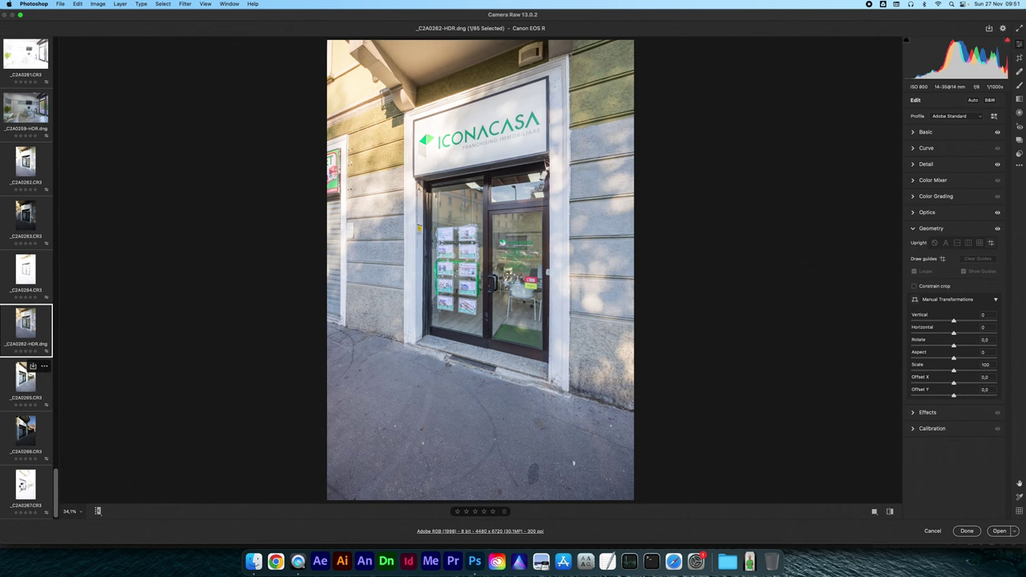
click(25, 377)
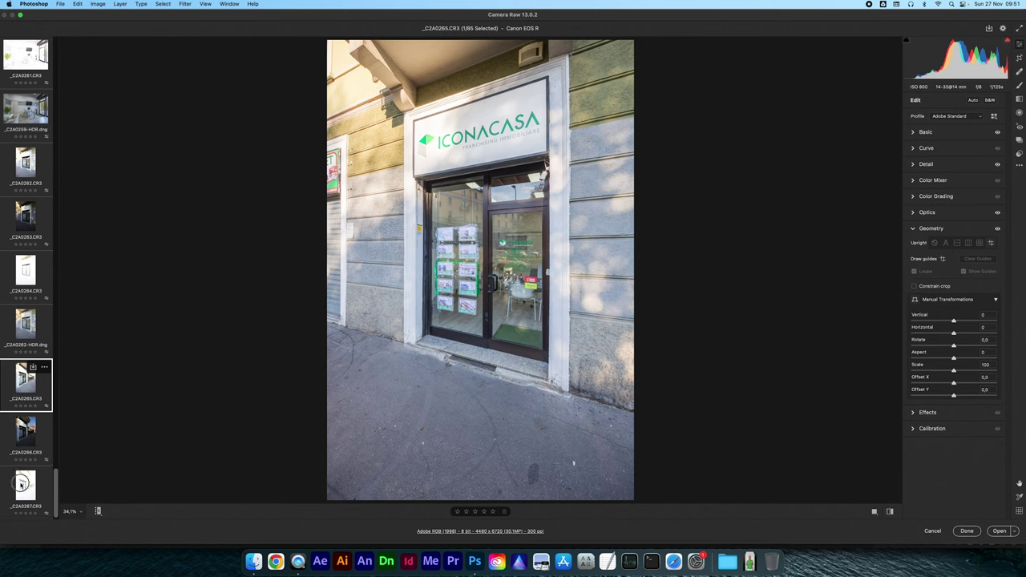
Merge brackets _C2A0265 to _C2A0267 with Align Images on, saving as _C2A0265-HDR.dng
shift+click(24, 486)
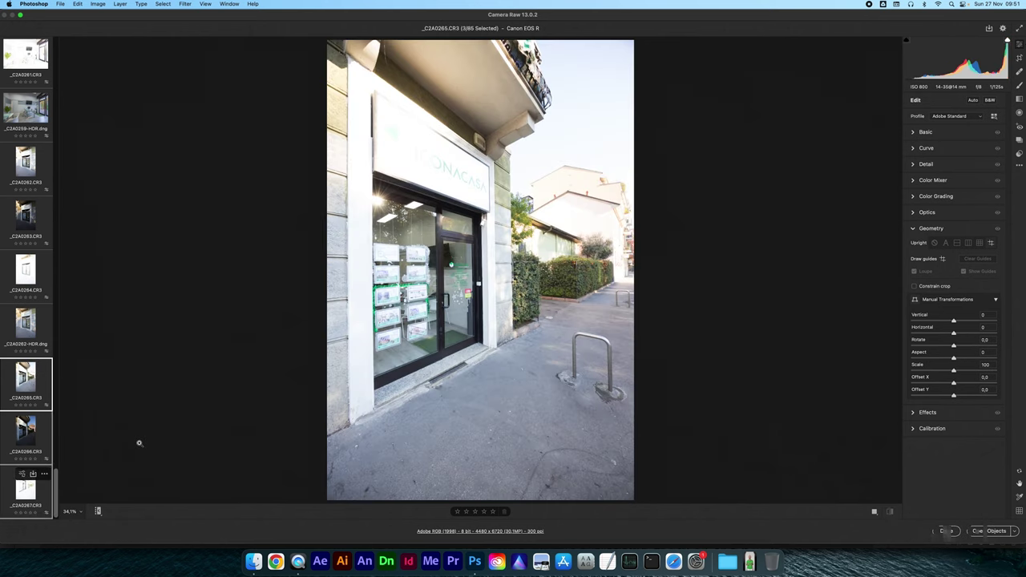
key(alt+h)
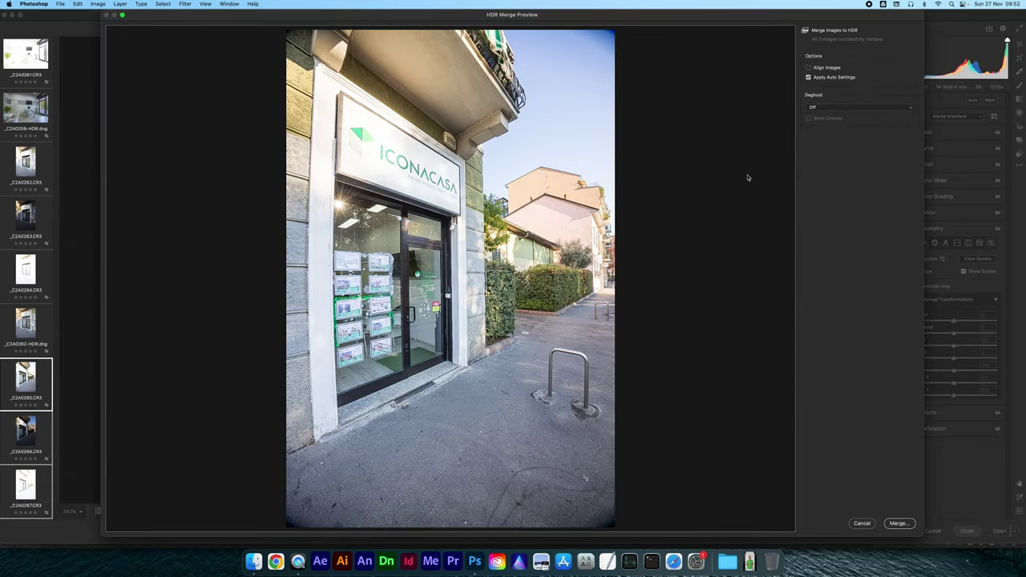
click(809, 68)
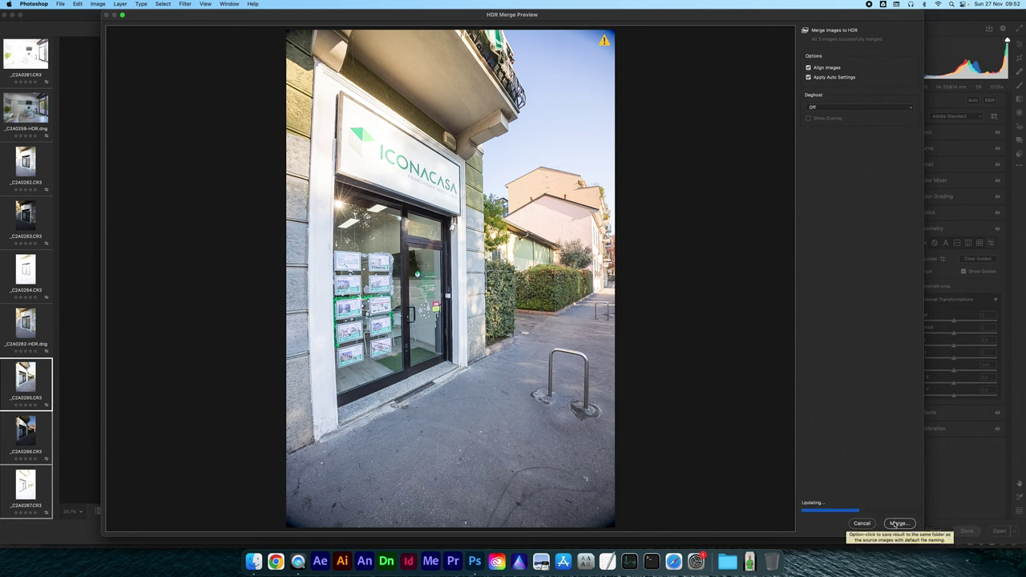
click(894, 525)
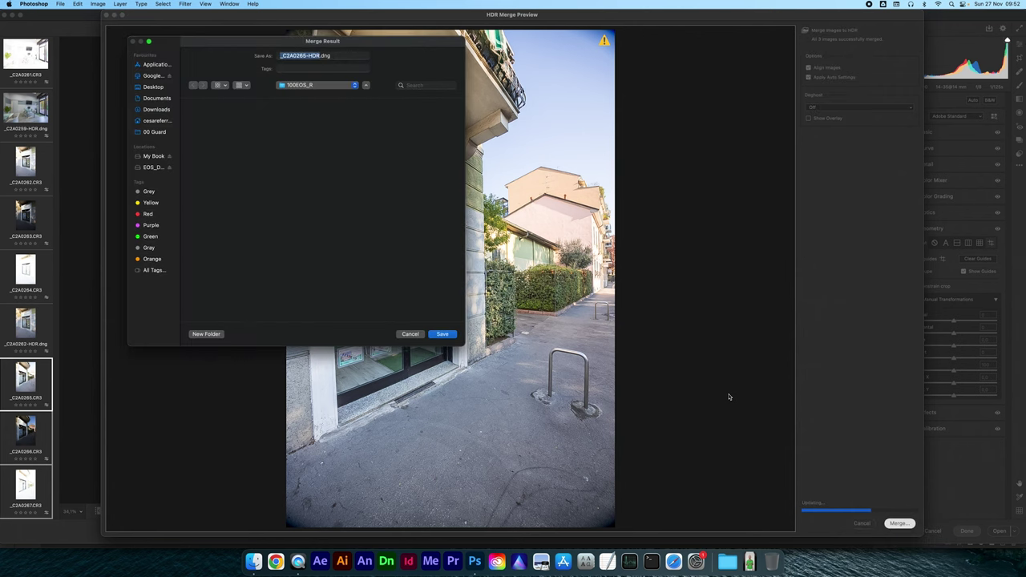
click(446, 335)
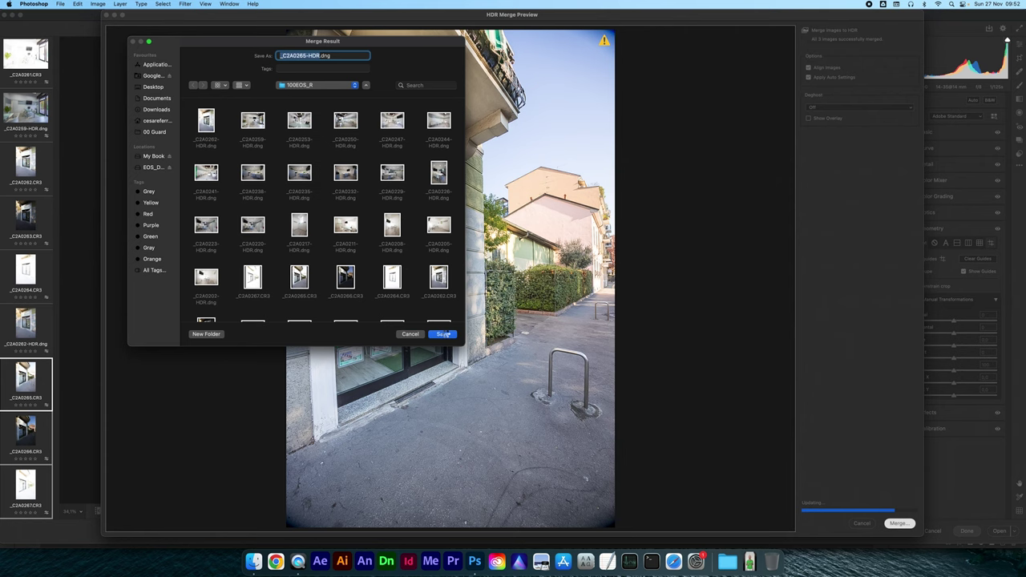
click(445, 334)
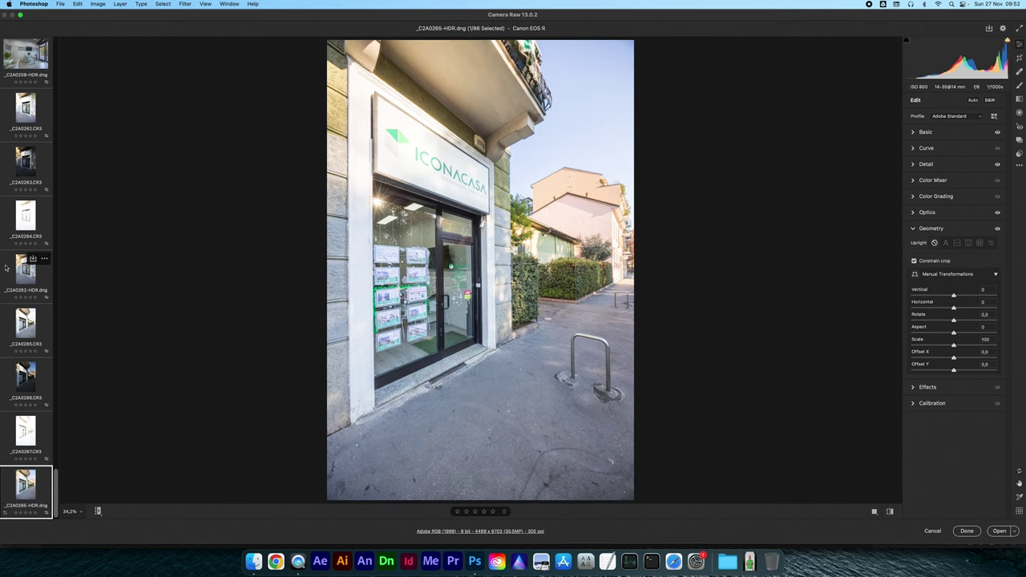
Straighten _C2A0265-HDR.dng with Guided Upright guides on the left wall and pink building's right edge
click(17, 273)
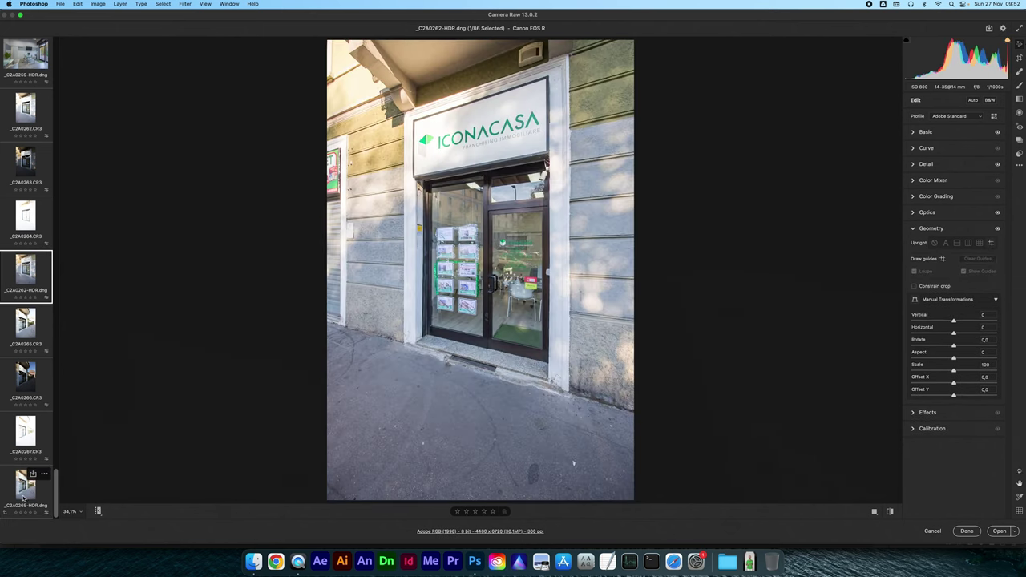
super+click(25, 497)
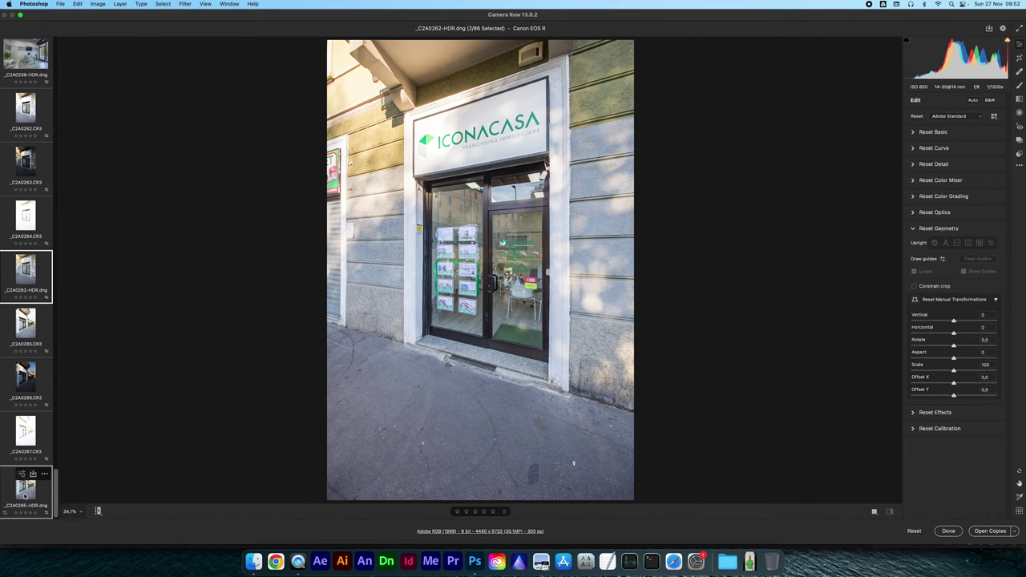
click(24, 497)
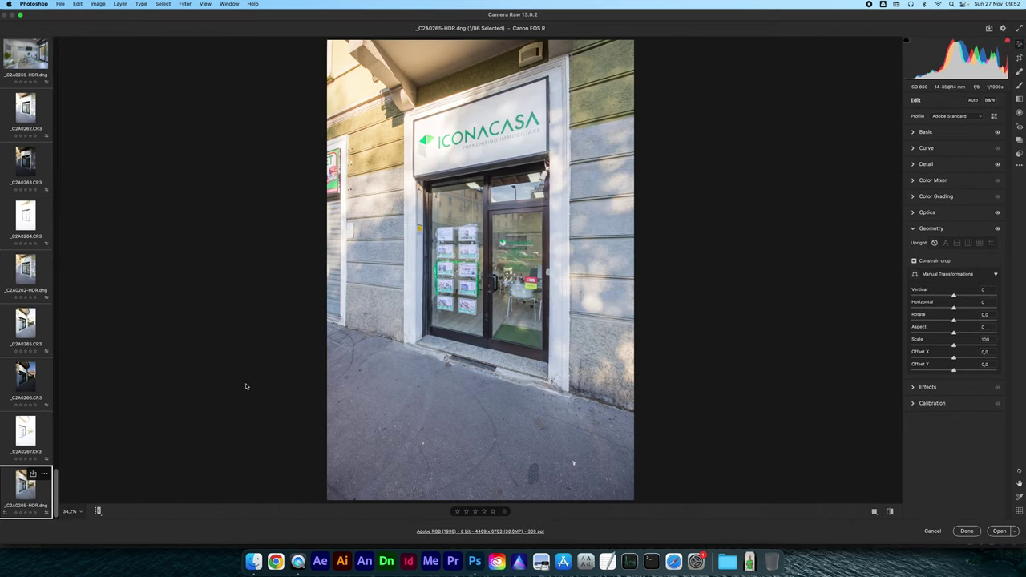
click(979, 243)
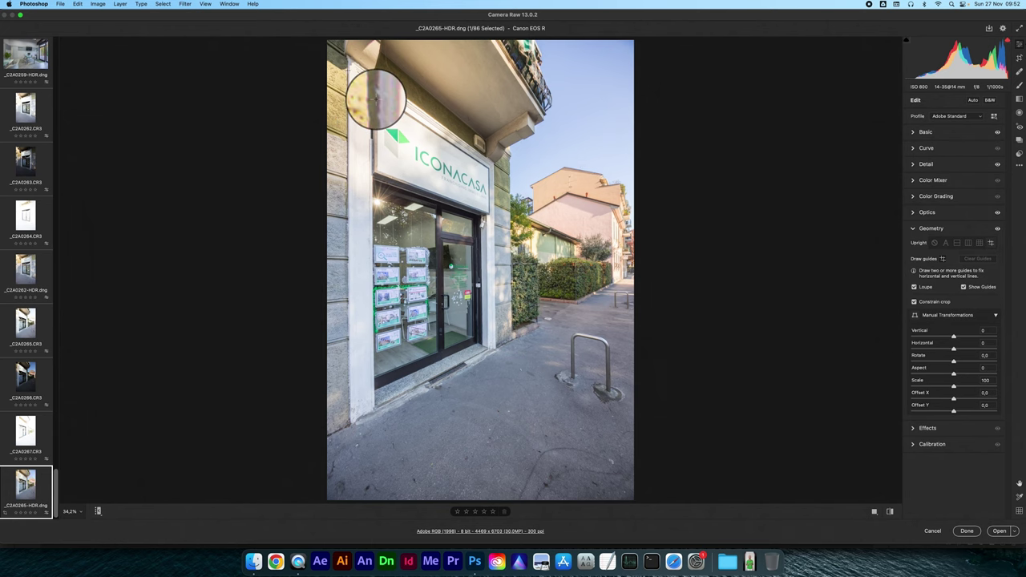
drag(347, 69, 349, 409)
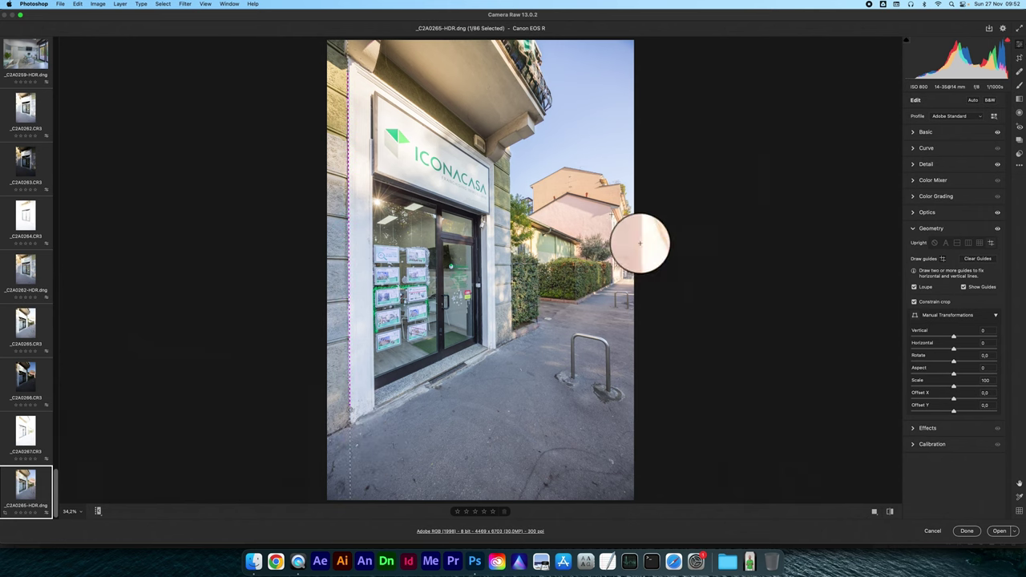
mouse_move(612, 218)
mouse_down()
mouse_move(612, 269)
mouse_move(616, 257)
mouse_up()
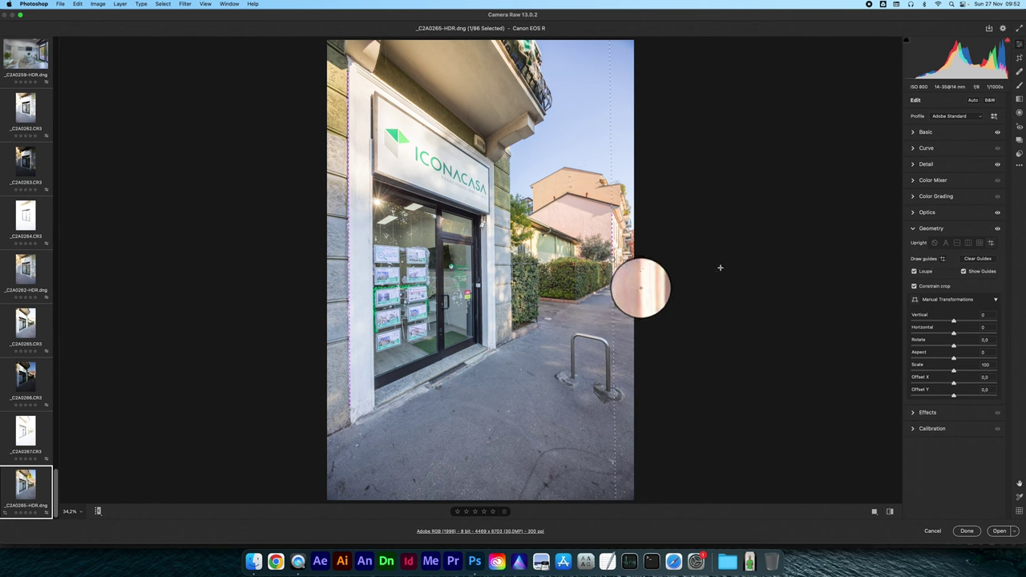
click(926, 134)
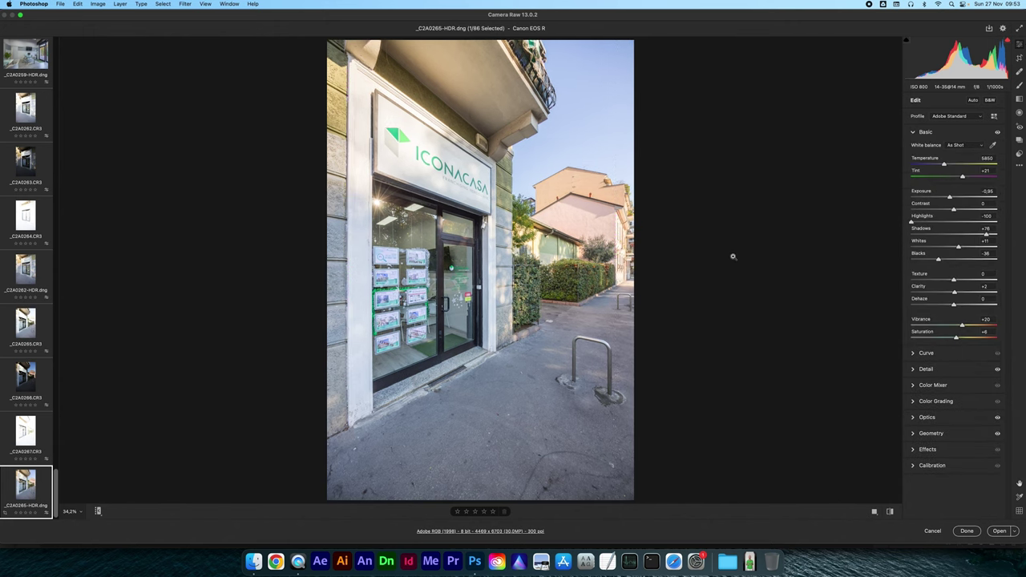
In the Color Mixer, raise Blues saturation to +20 and lower Blues luminance to about -14
key(backslash)
key(backslash)
key(backslash)
key(backslash)
key(backslash)
key(backslash)
click(933, 386)
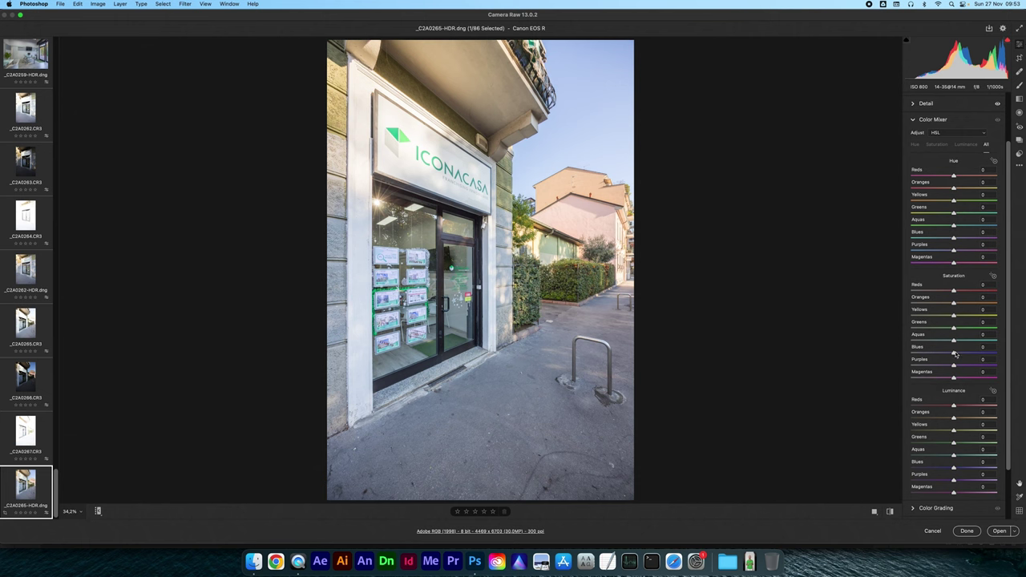
drag(953, 353, 963, 354)
click(986, 347)
drag(953, 469, 946, 469)
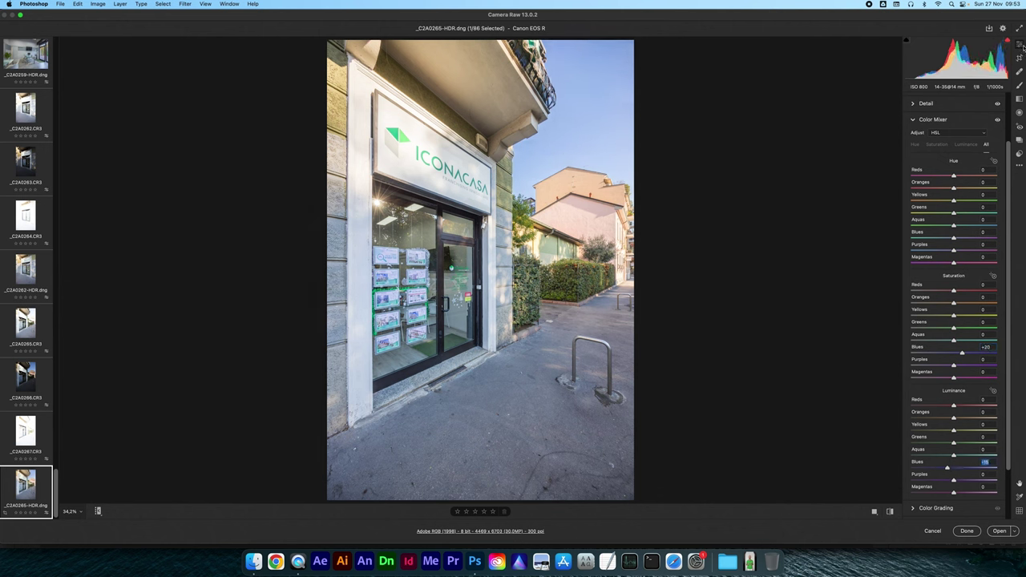
key(p)
key(p)
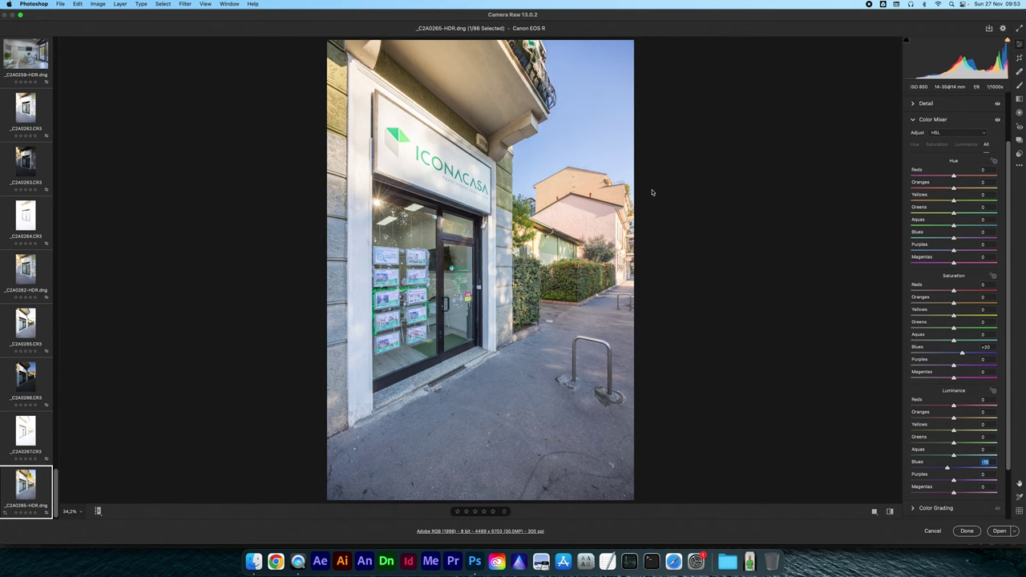
key(p)
key(p)
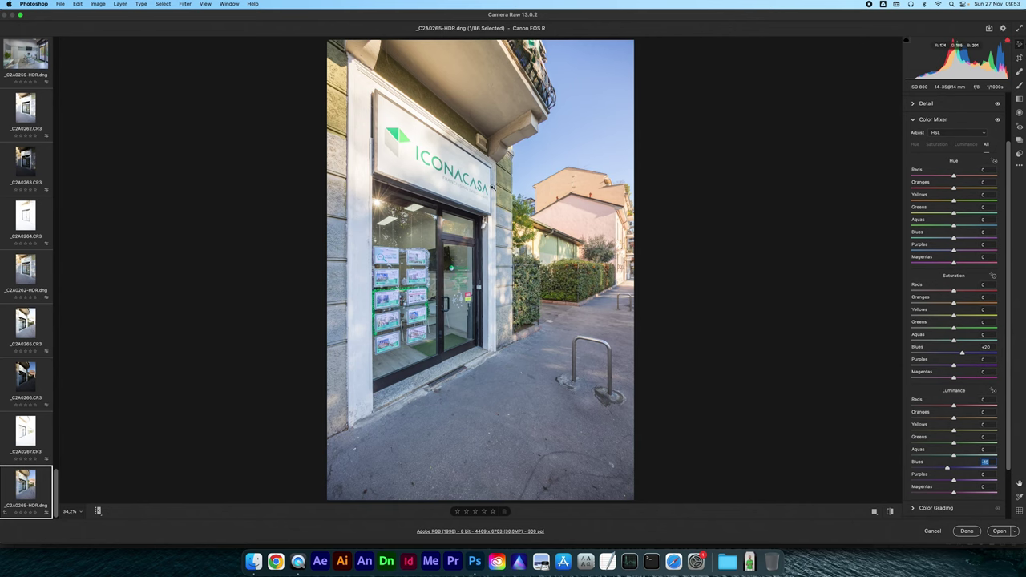